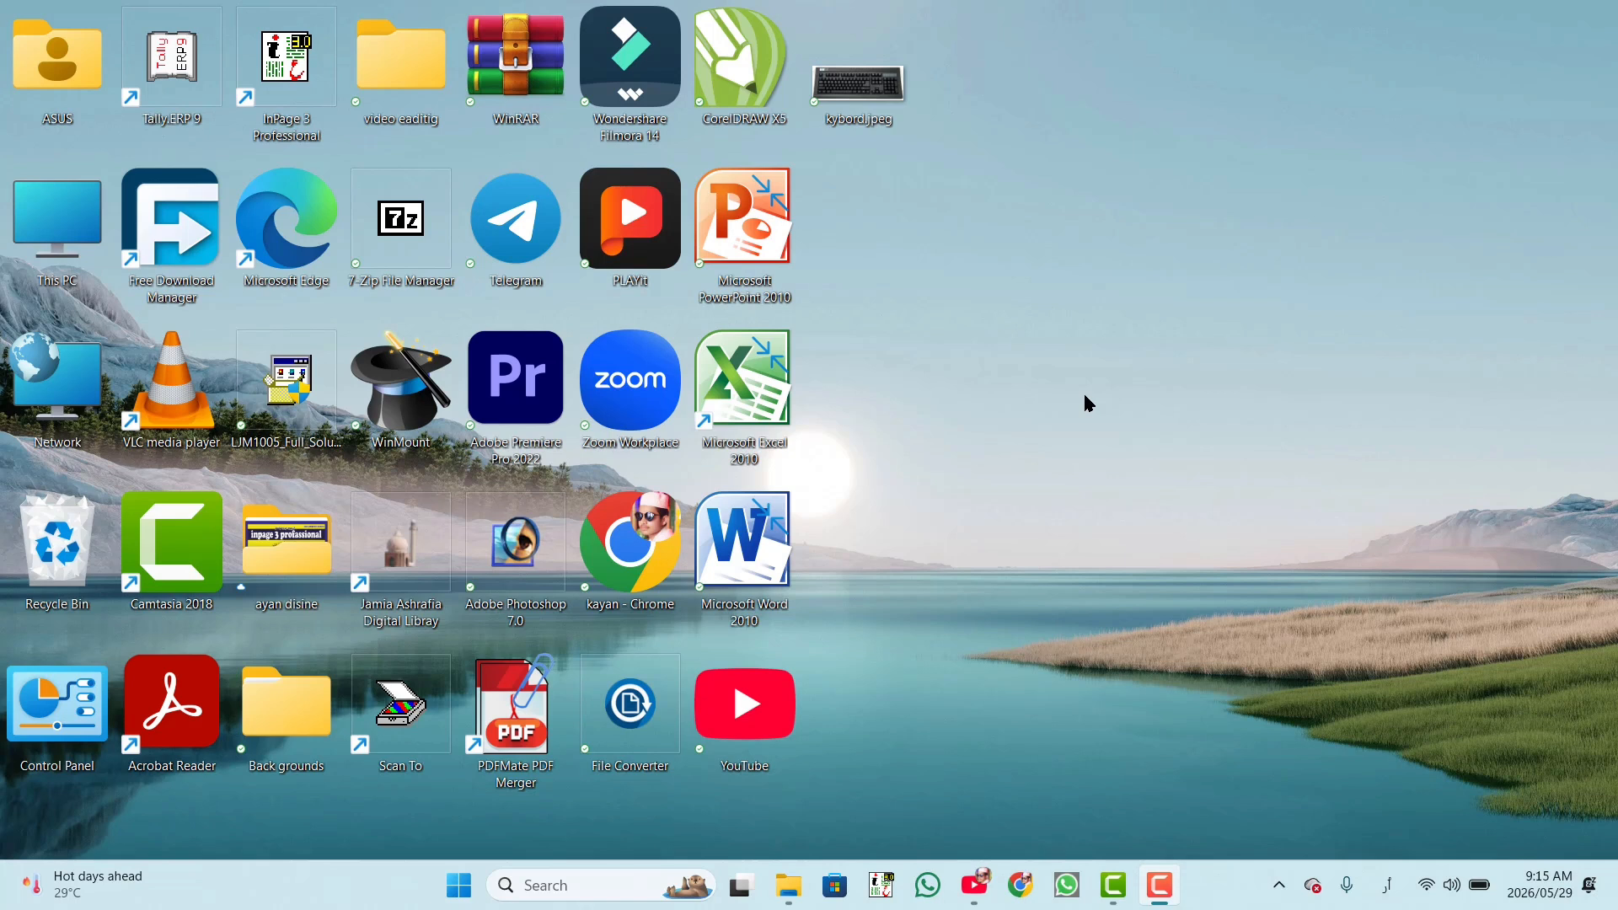
Step: Switch to Telegram, clear the previous search, and set the keyboard layout to English (United Kingdom) for a new search
{"action": "double_click", "coordinate": [510, 239]}
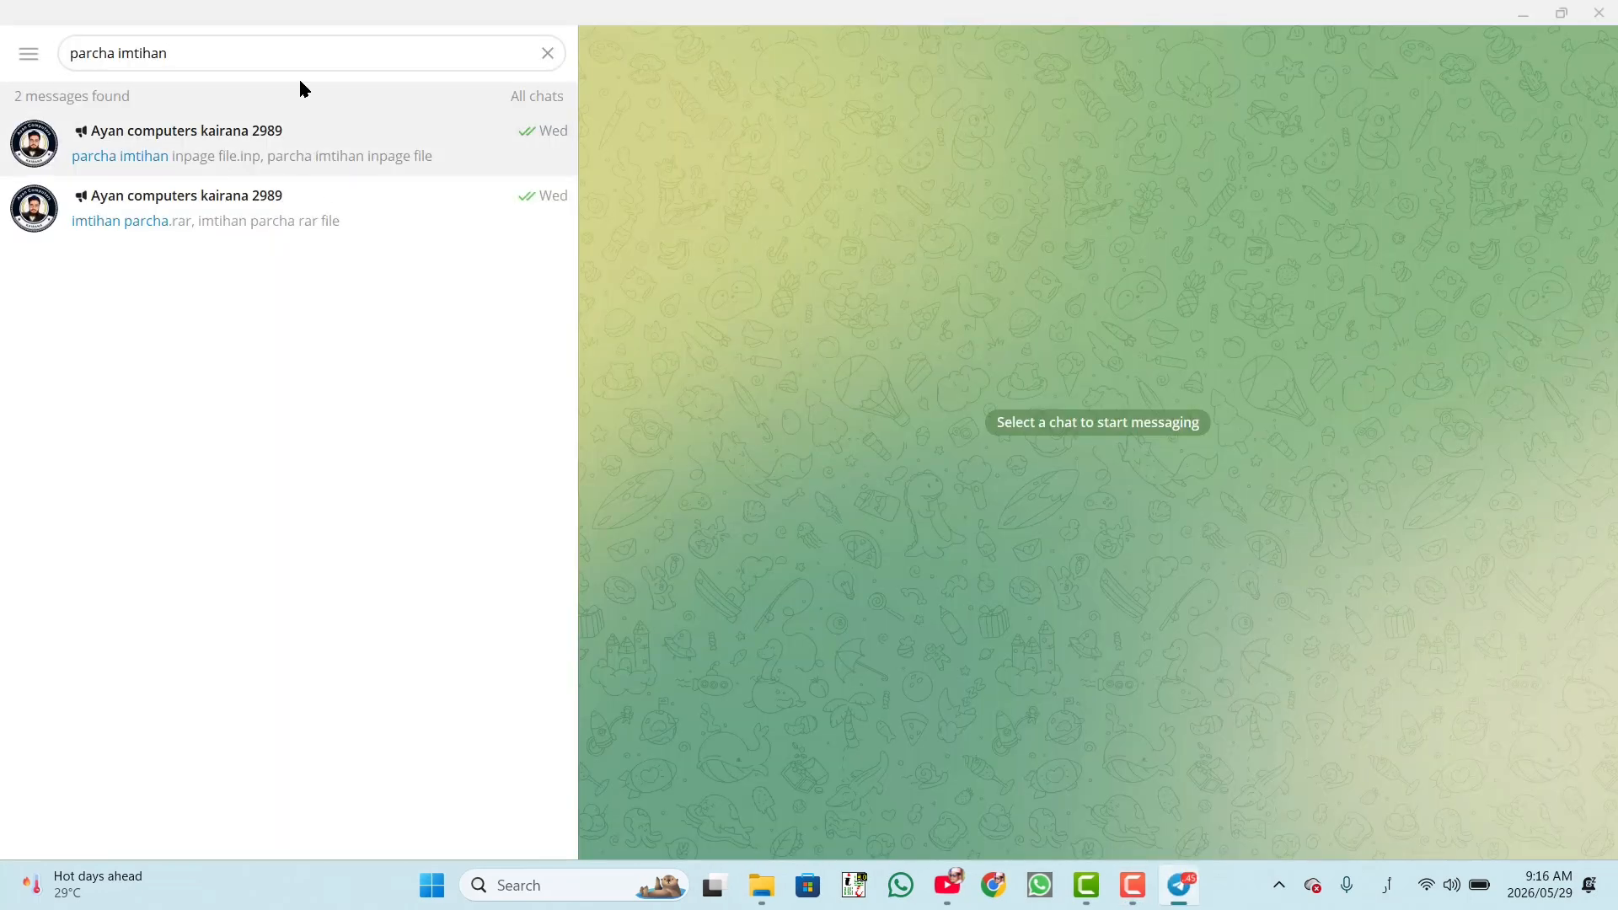
{"action": "left_click", "coordinate": [547, 53]}
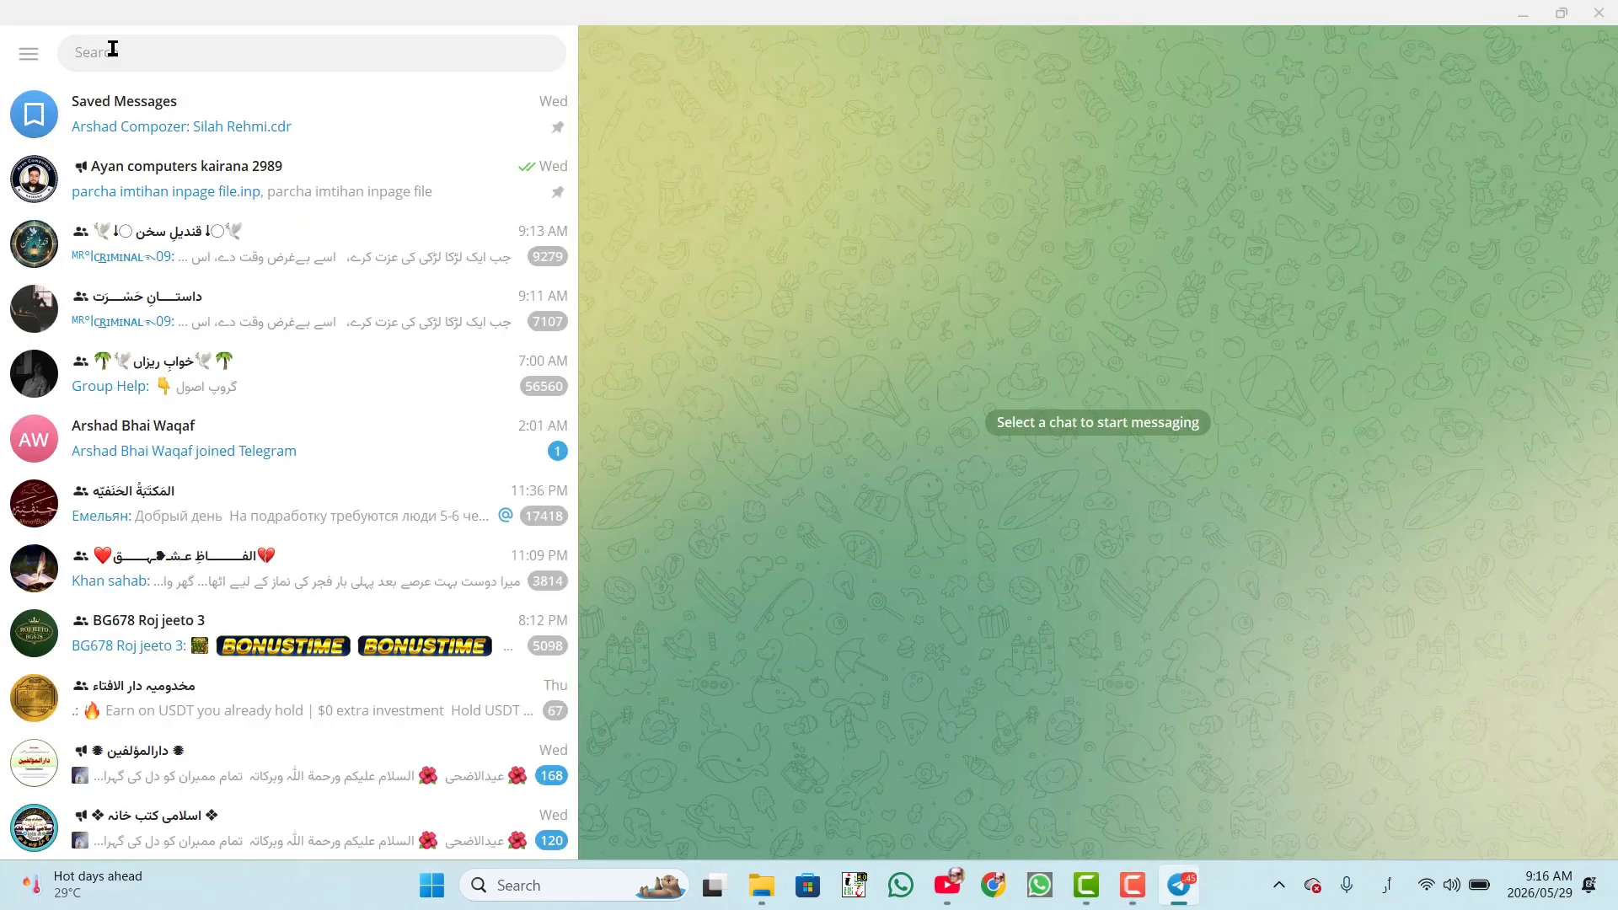
{"action": "left_click", "coordinate": [112, 52]}
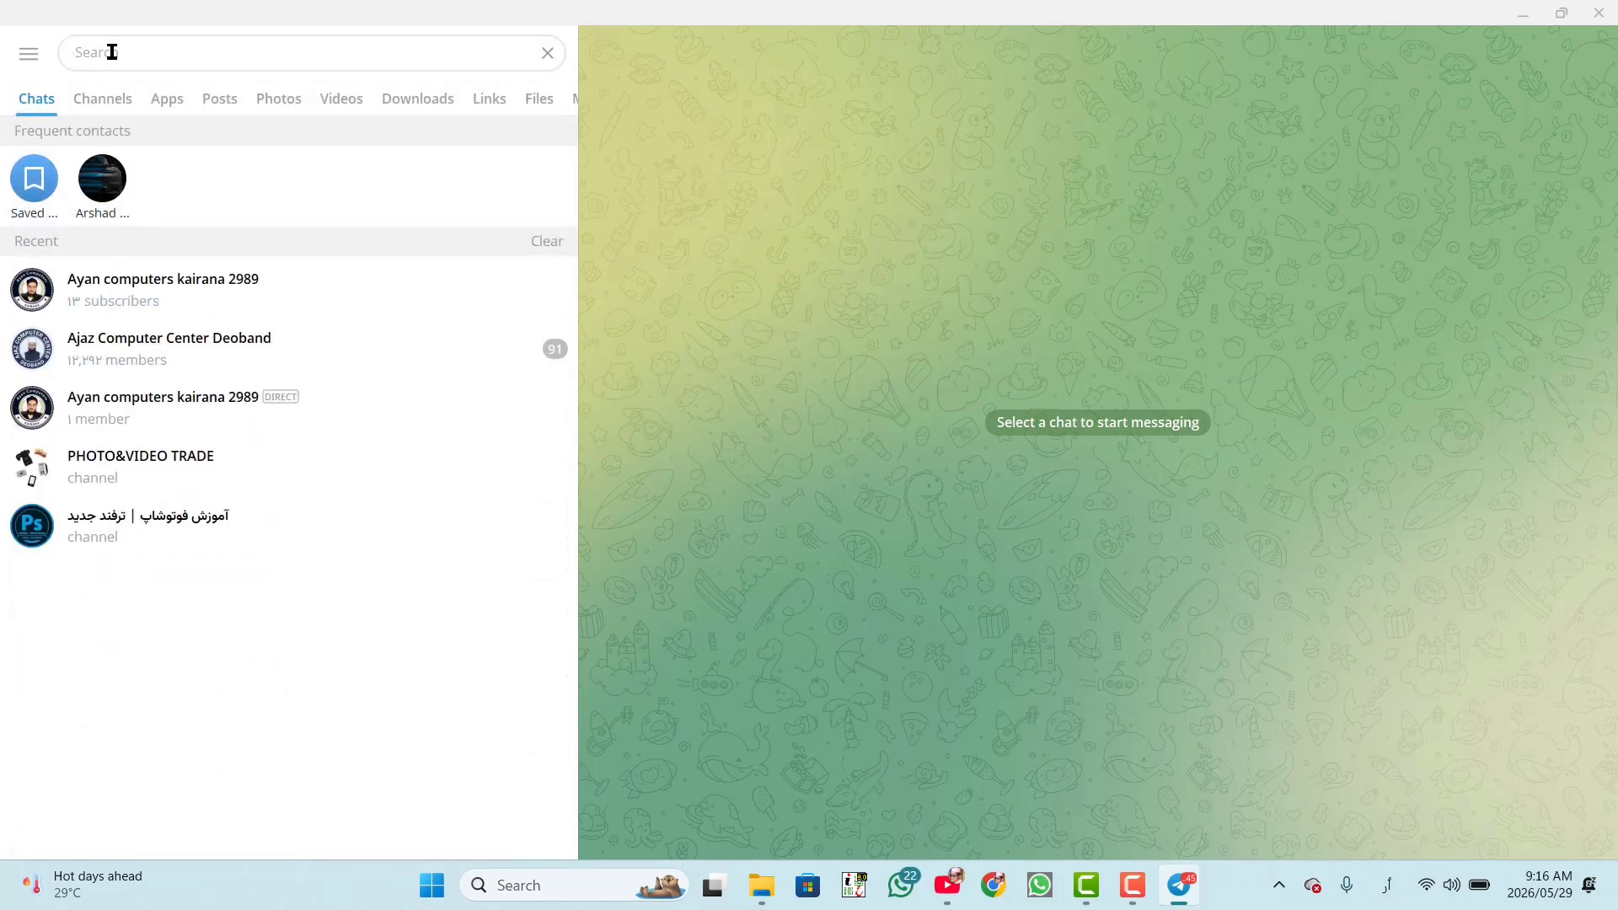
{"action": "type", "text": "س"}
{"action": "key", "text": "BackSpace"}
{"action": "left_click", "coordinate": [1386, 898]}
{"action": "left_click", "coordinate": [1312, 559]}
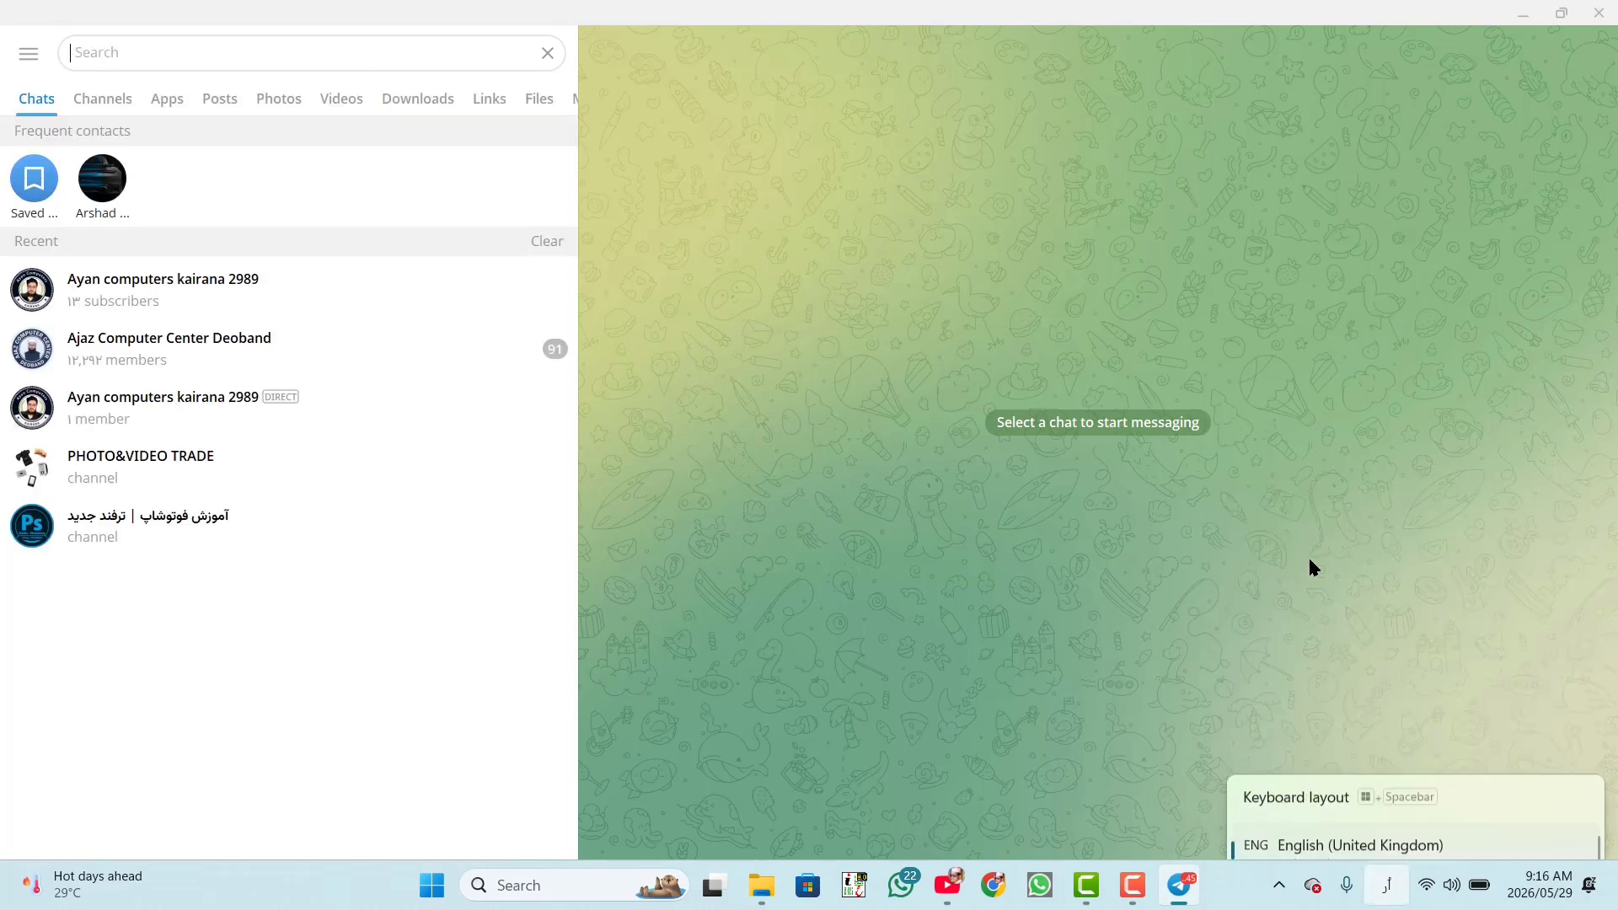
Step: Search the chats for "ayan computers kairana 2989" and open the Ayan computers kairana 2989 channel
{"action": "type", "text": "a"}
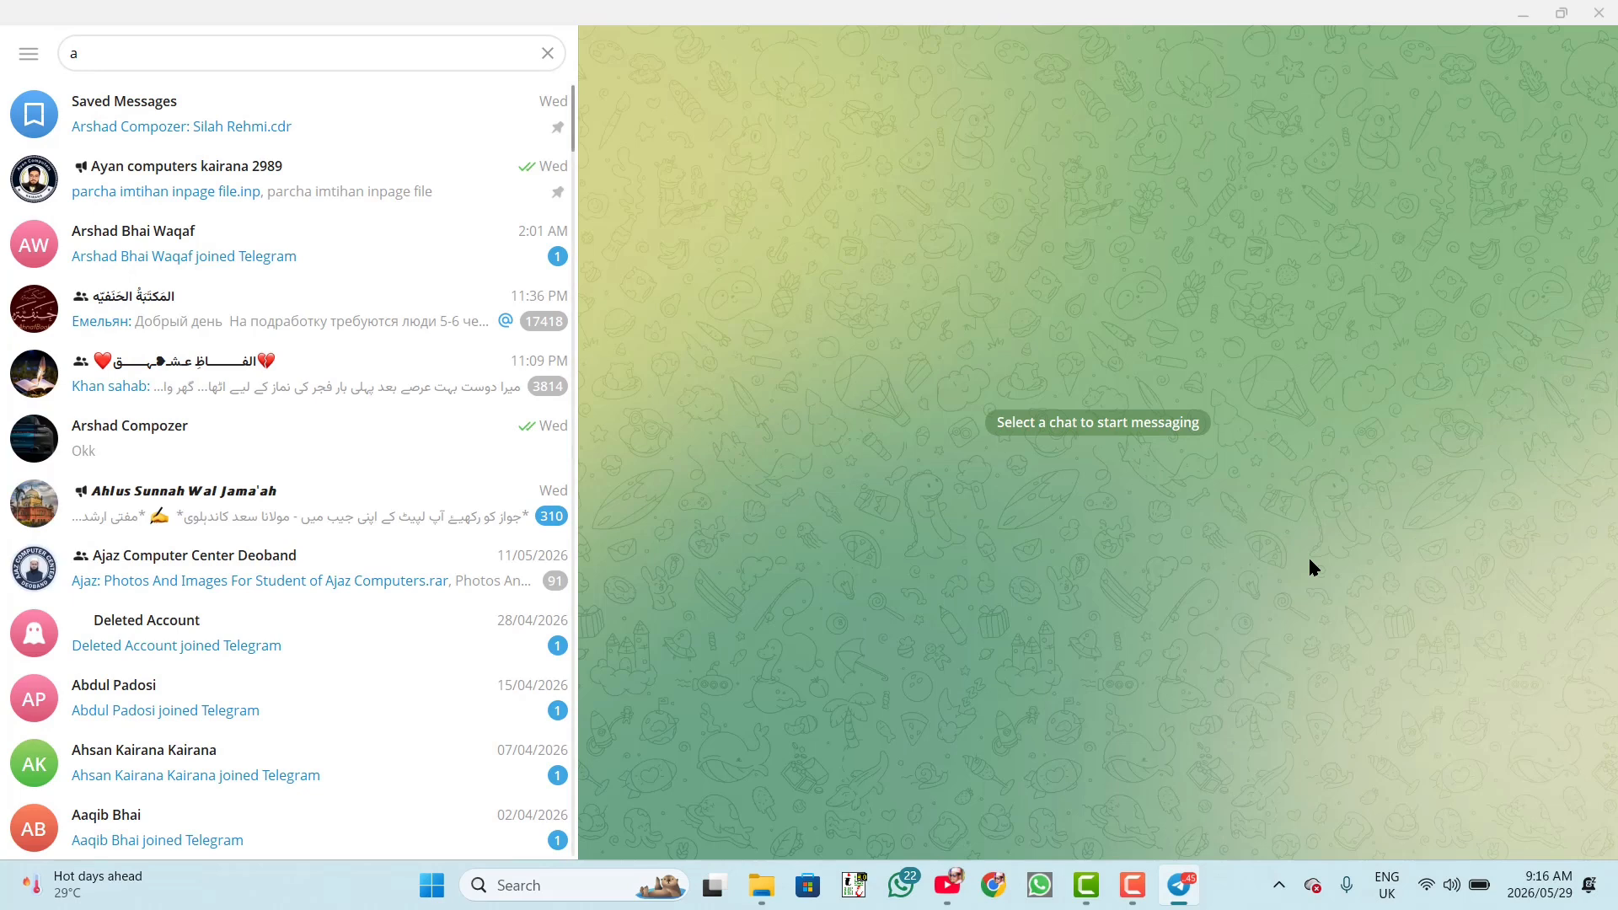
{"action": "type", "text": "yan co"}
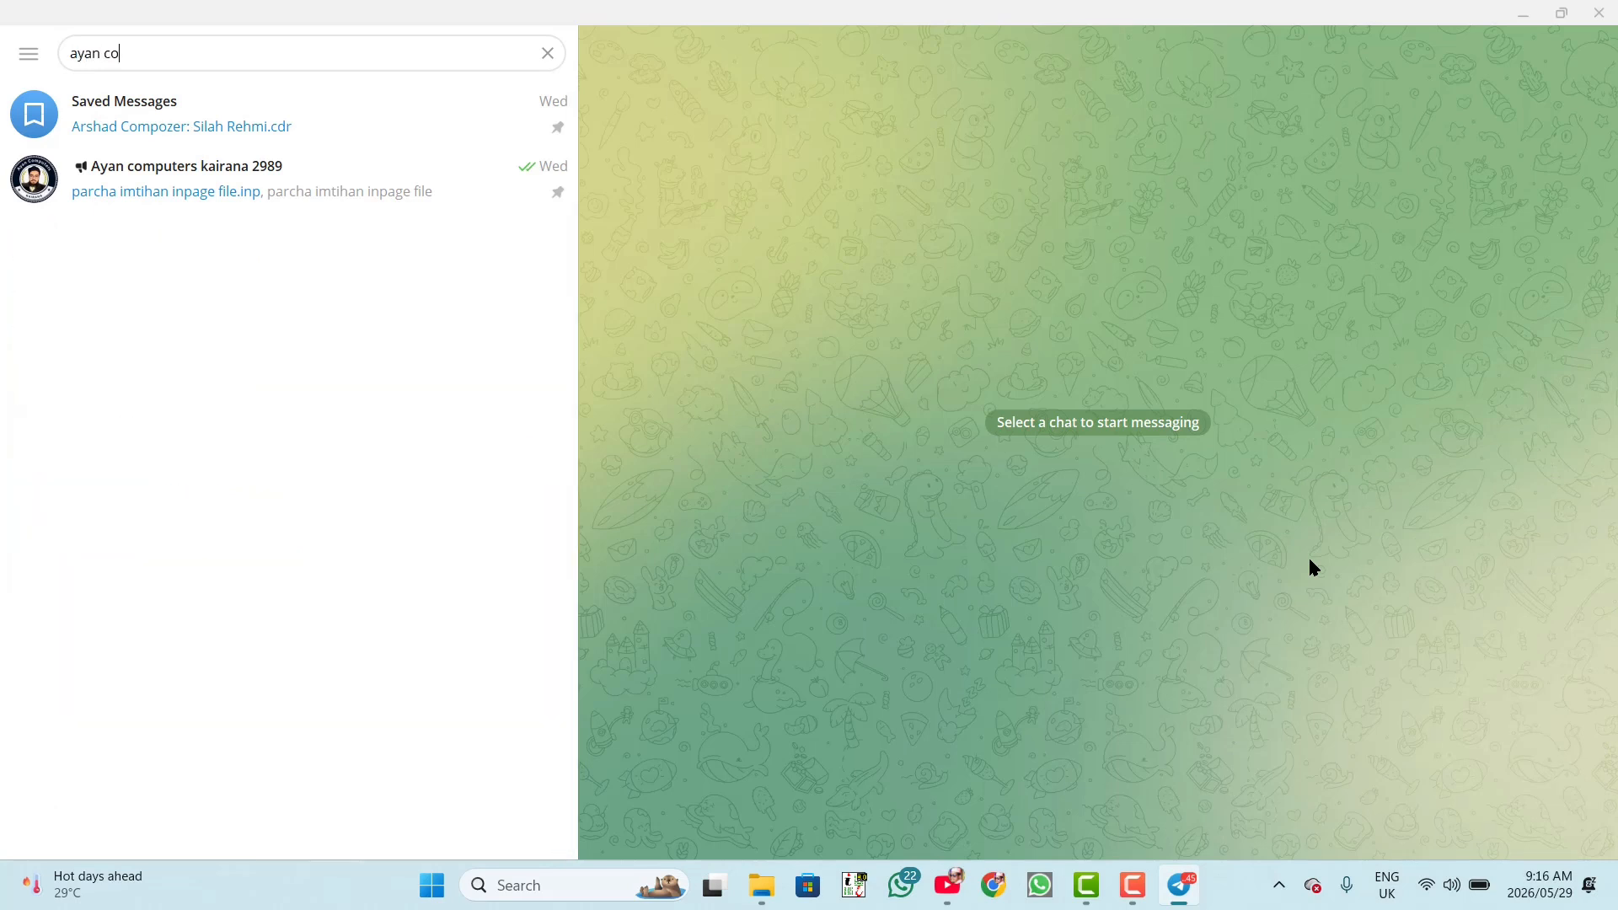
{"action": "type", "text": "mpu"}
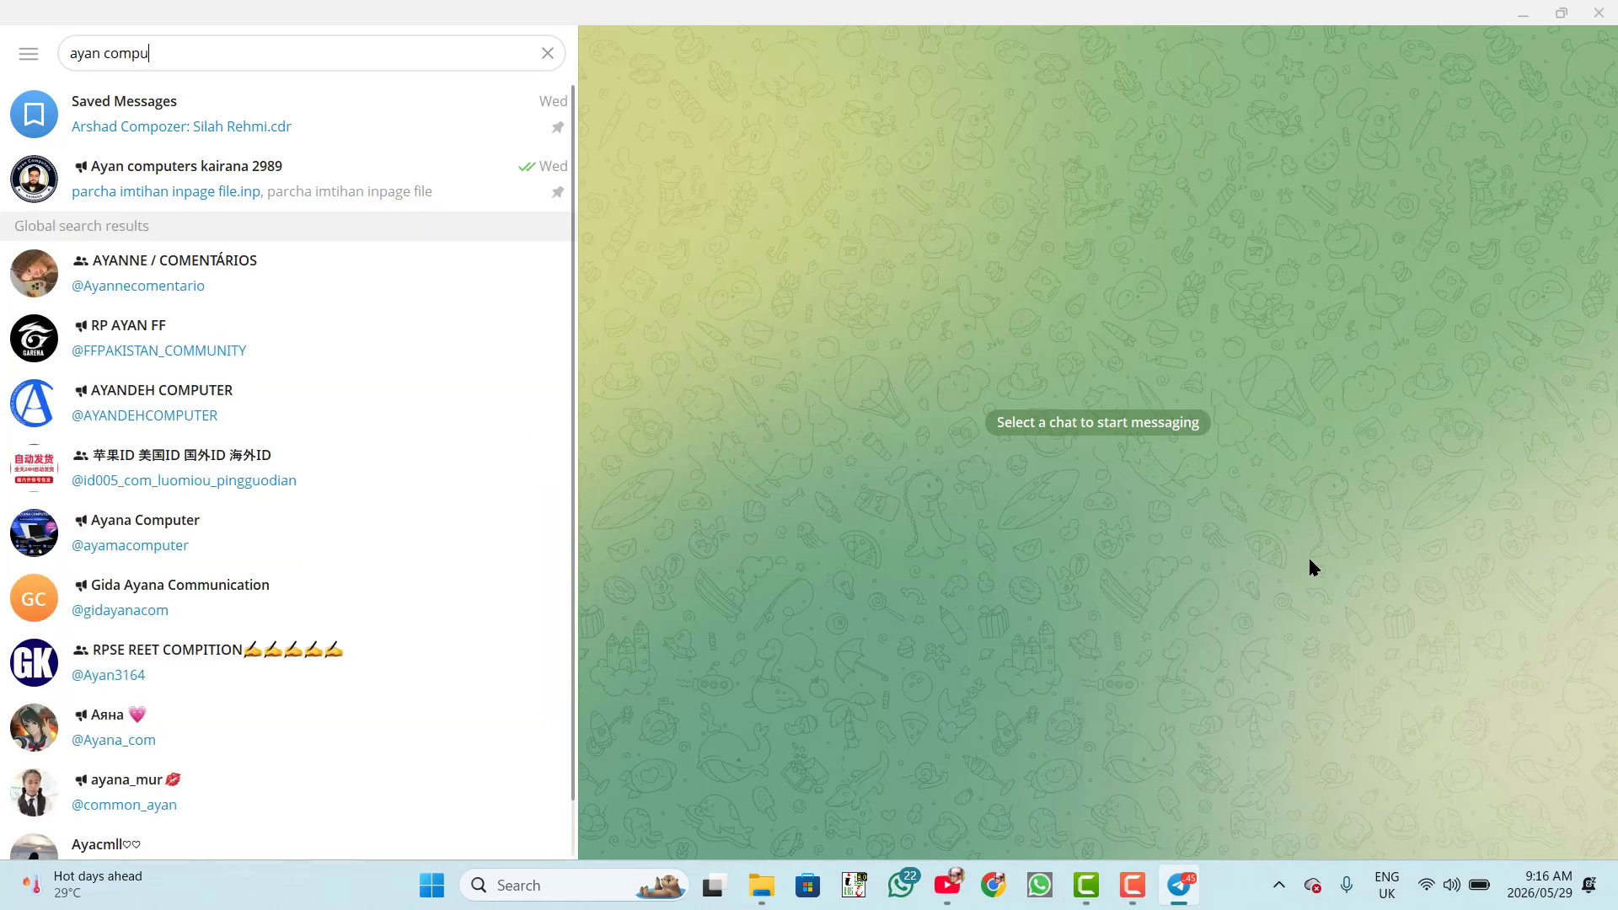
{"action": "type", "text": "ters"}
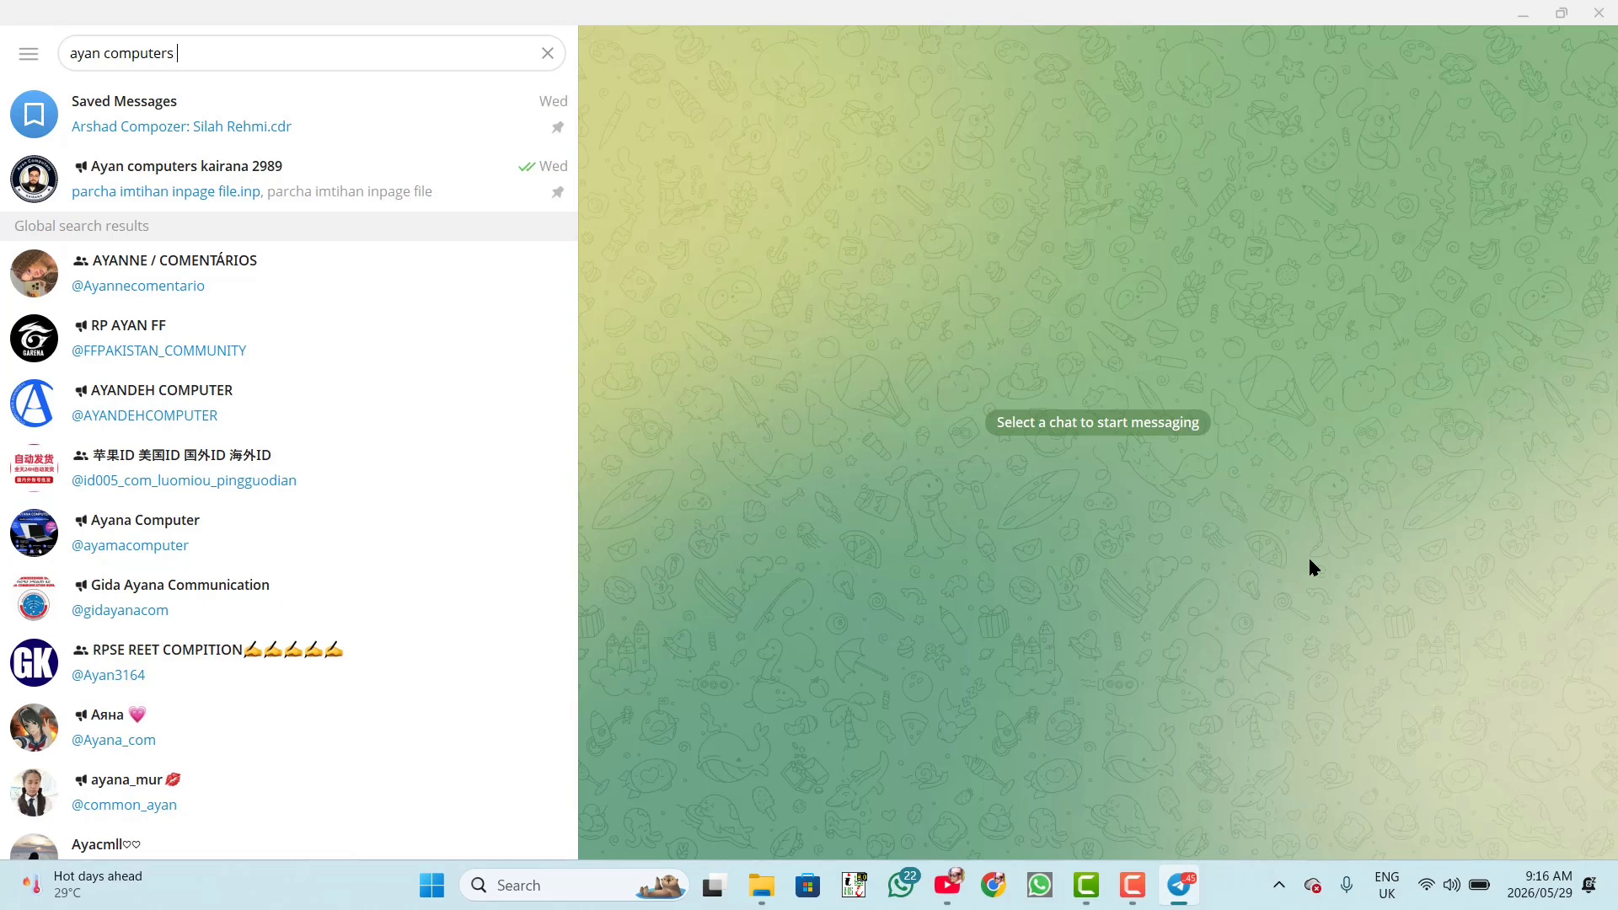
{"action": "type", "text": " kairana 2"}
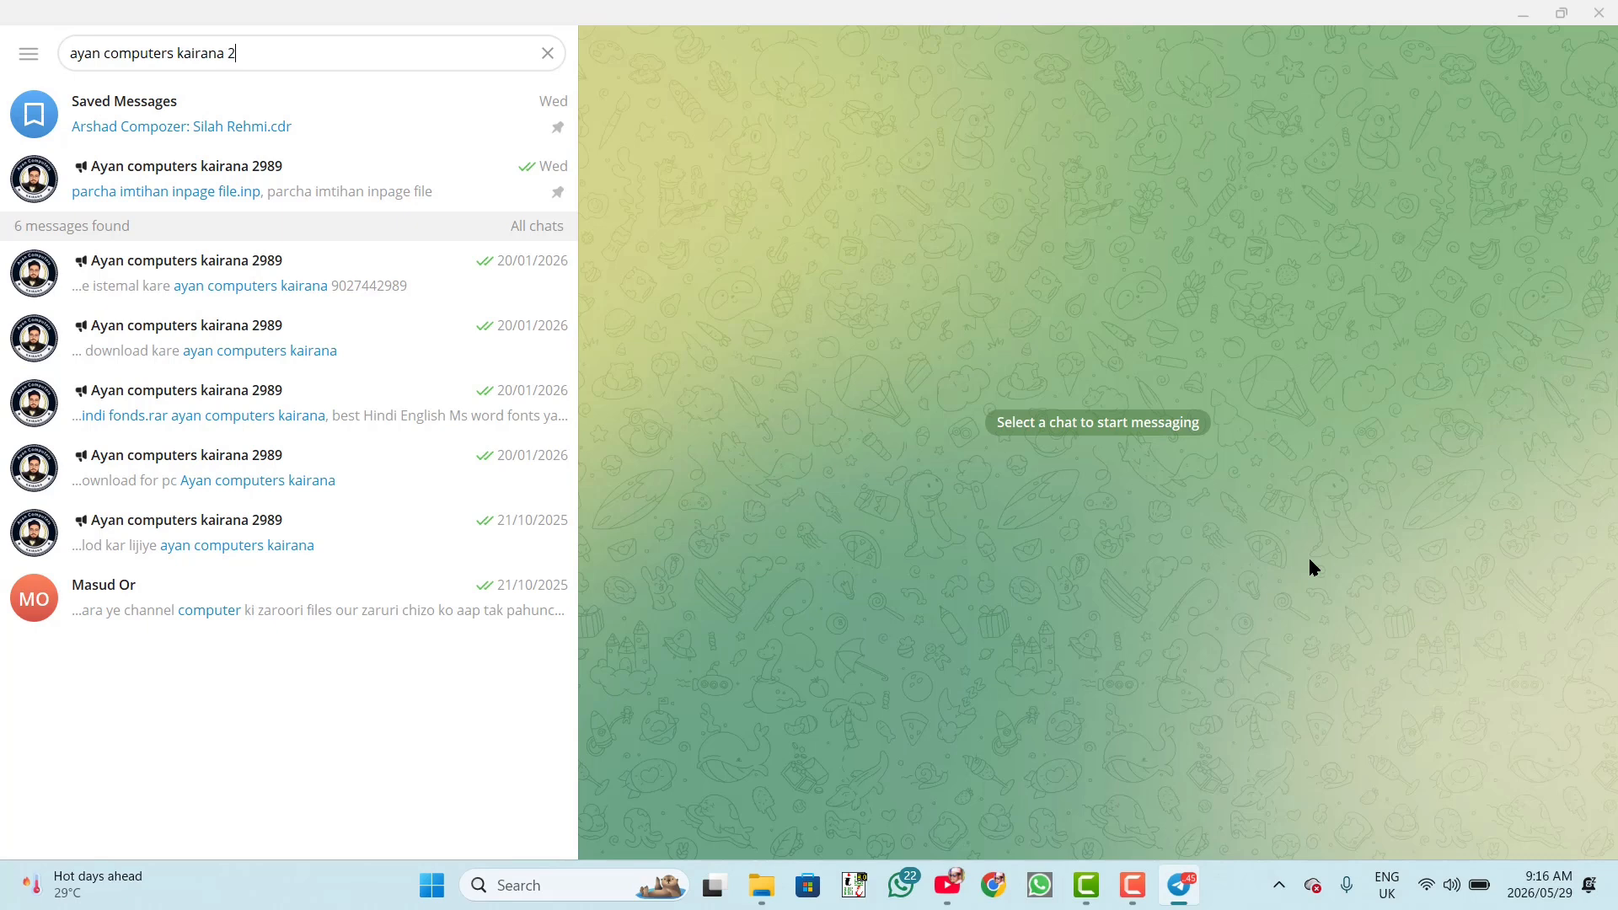
{"action": "type", "text": "989"}
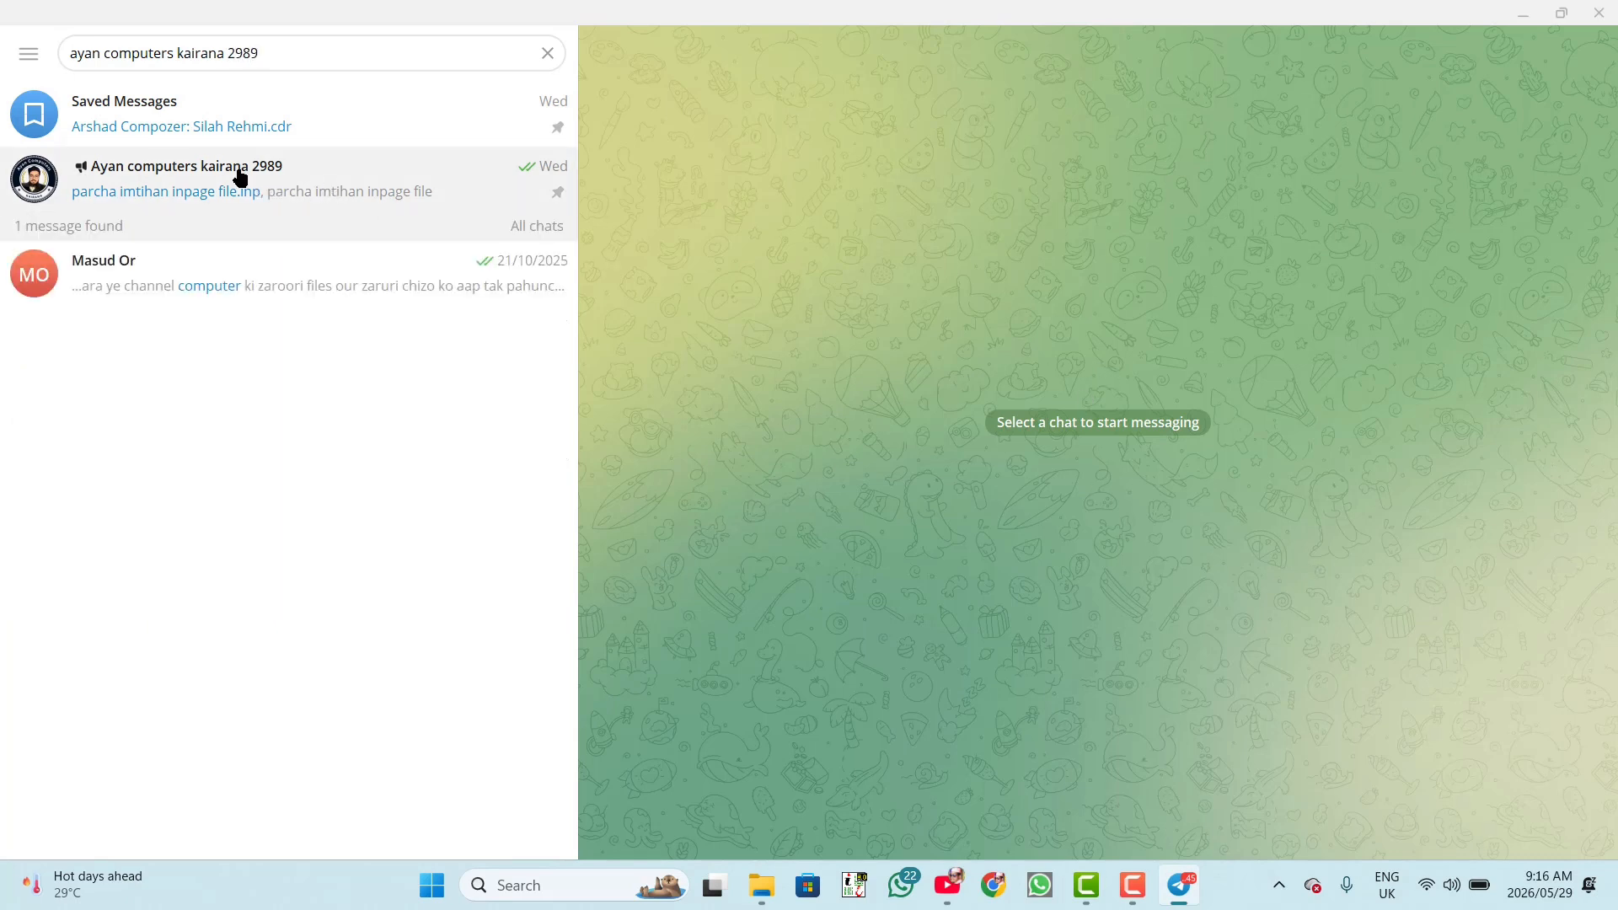
{"action": "left_click", "coordinate": [168, 175]}
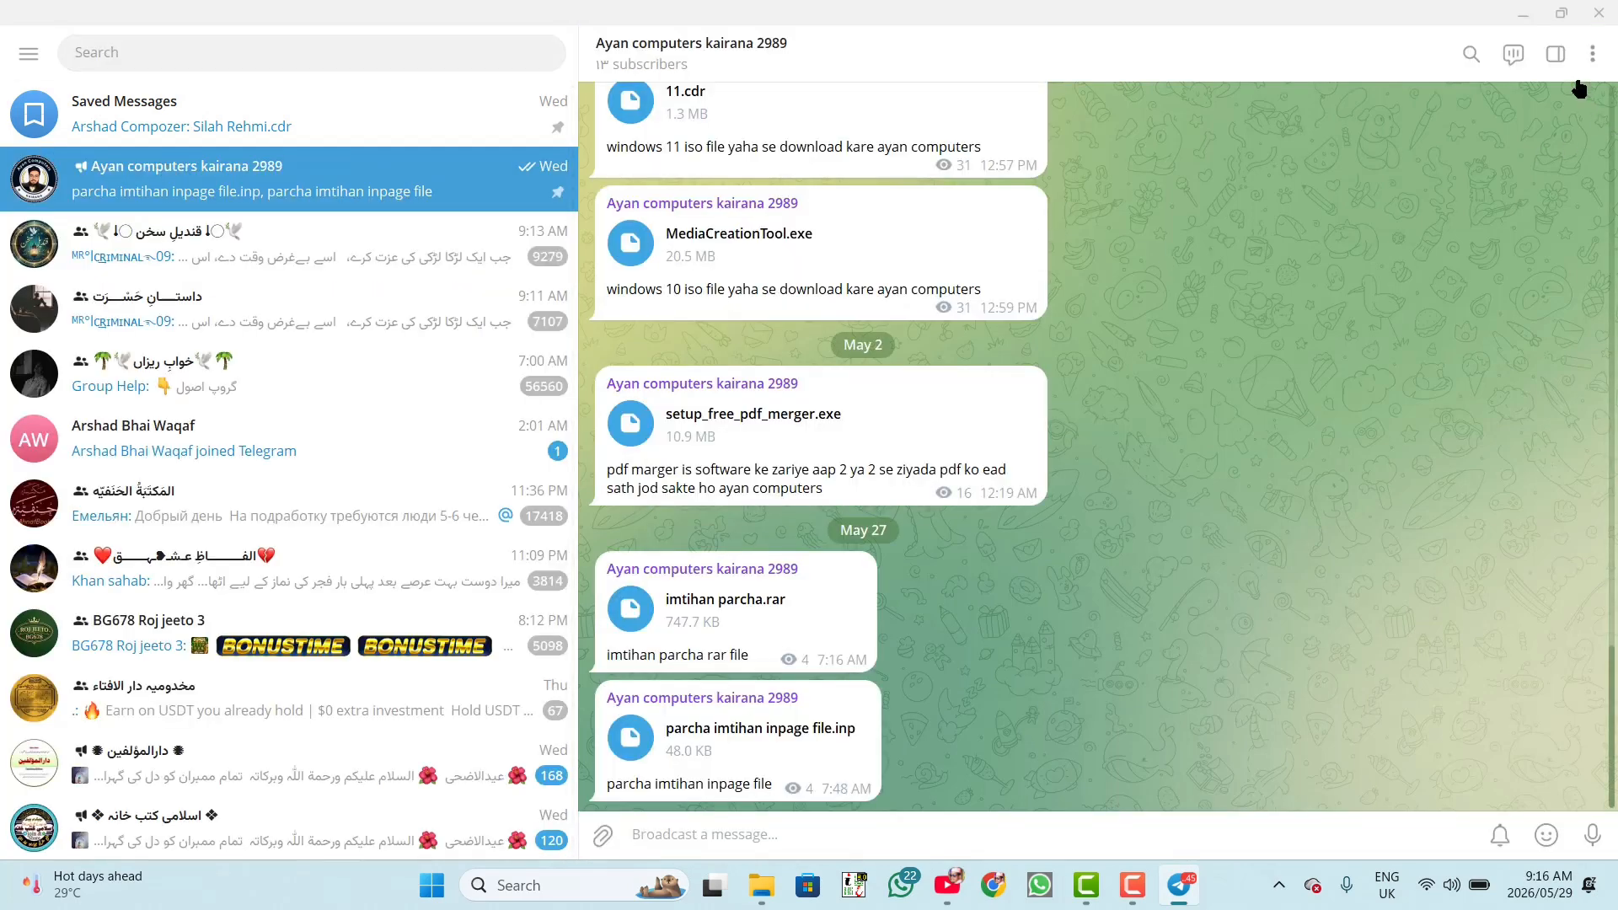
Step: Search within this channel for "parcha imtihan" and go to the message containing parcha imtihan inpage file.inp
{"action": "left_click", "coordinate": [1472, 56]}
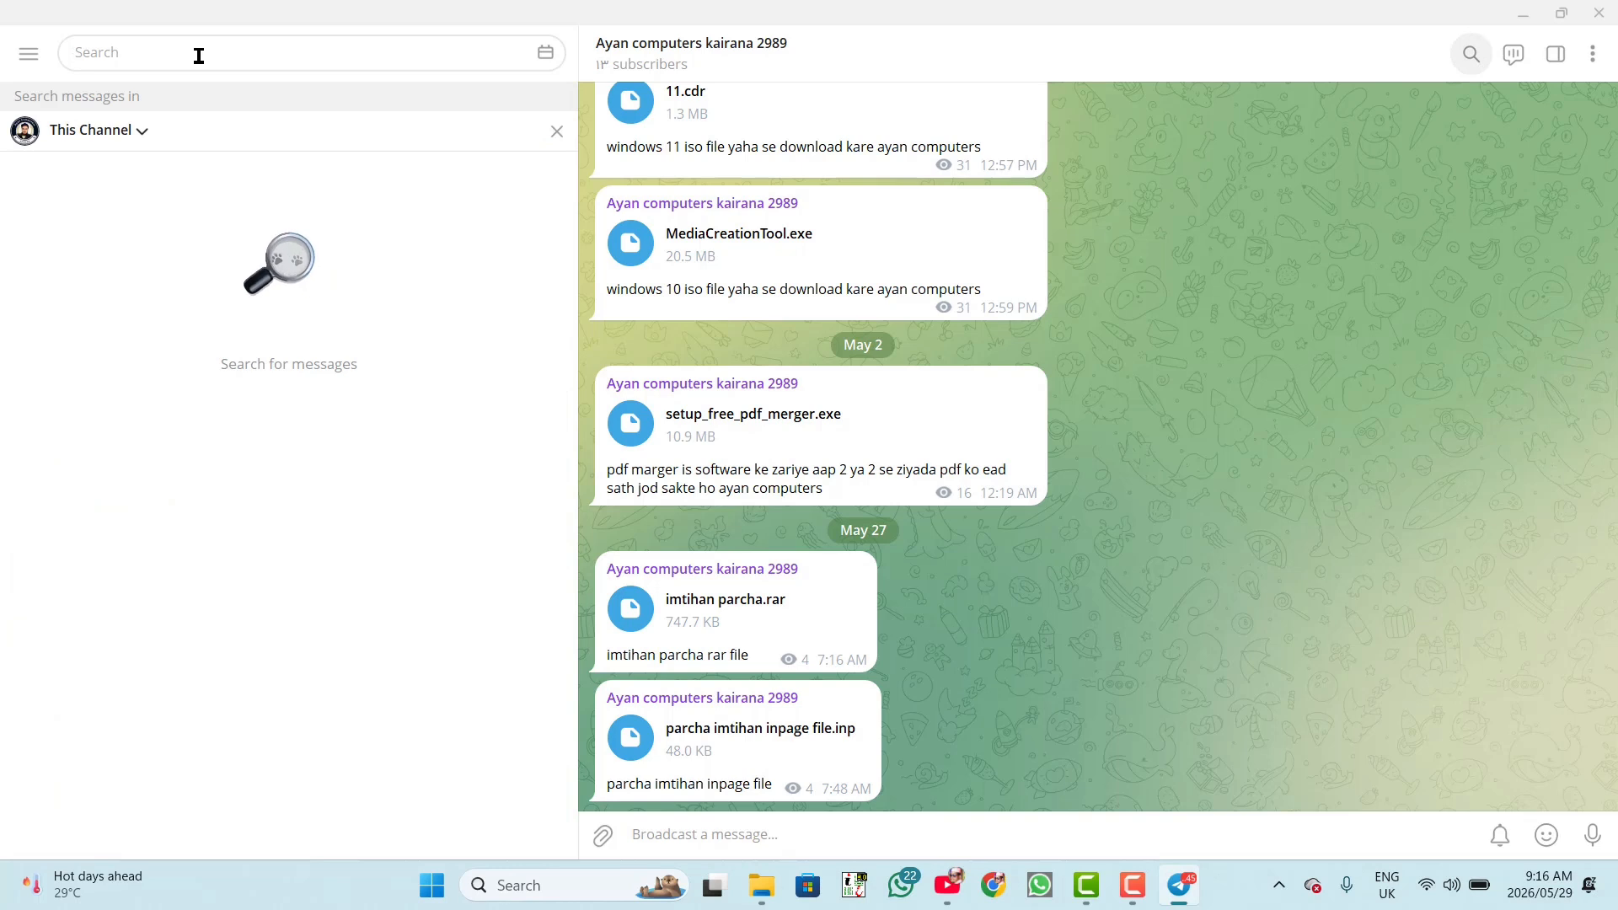
{"action": "type", "text": "parcha im"}
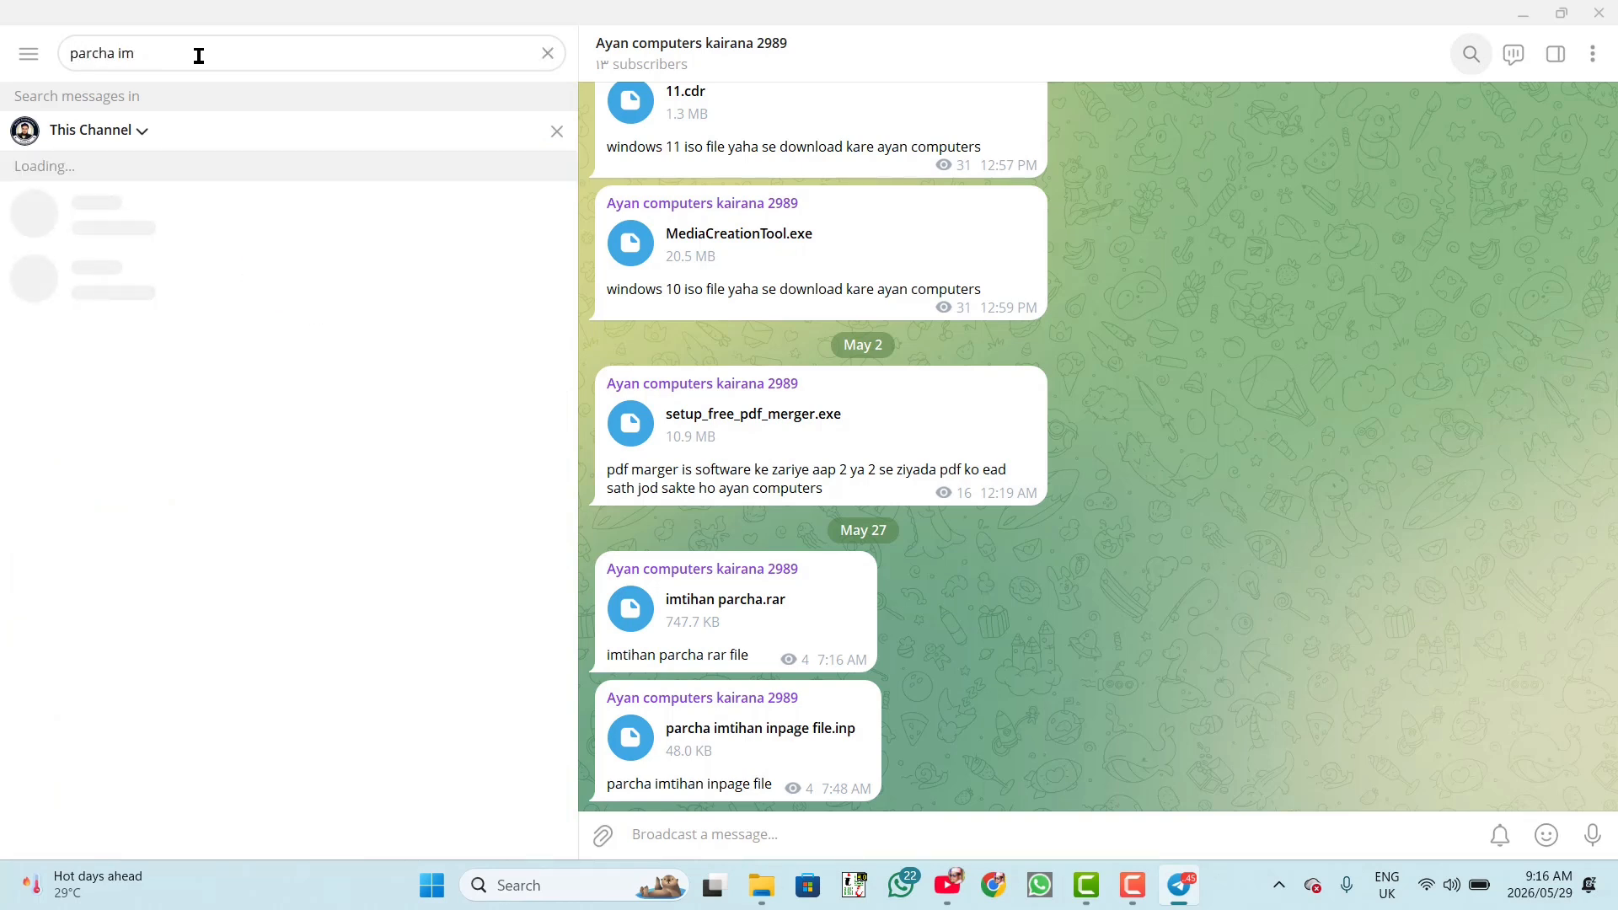
{"action": "type", "text": "tihan"}
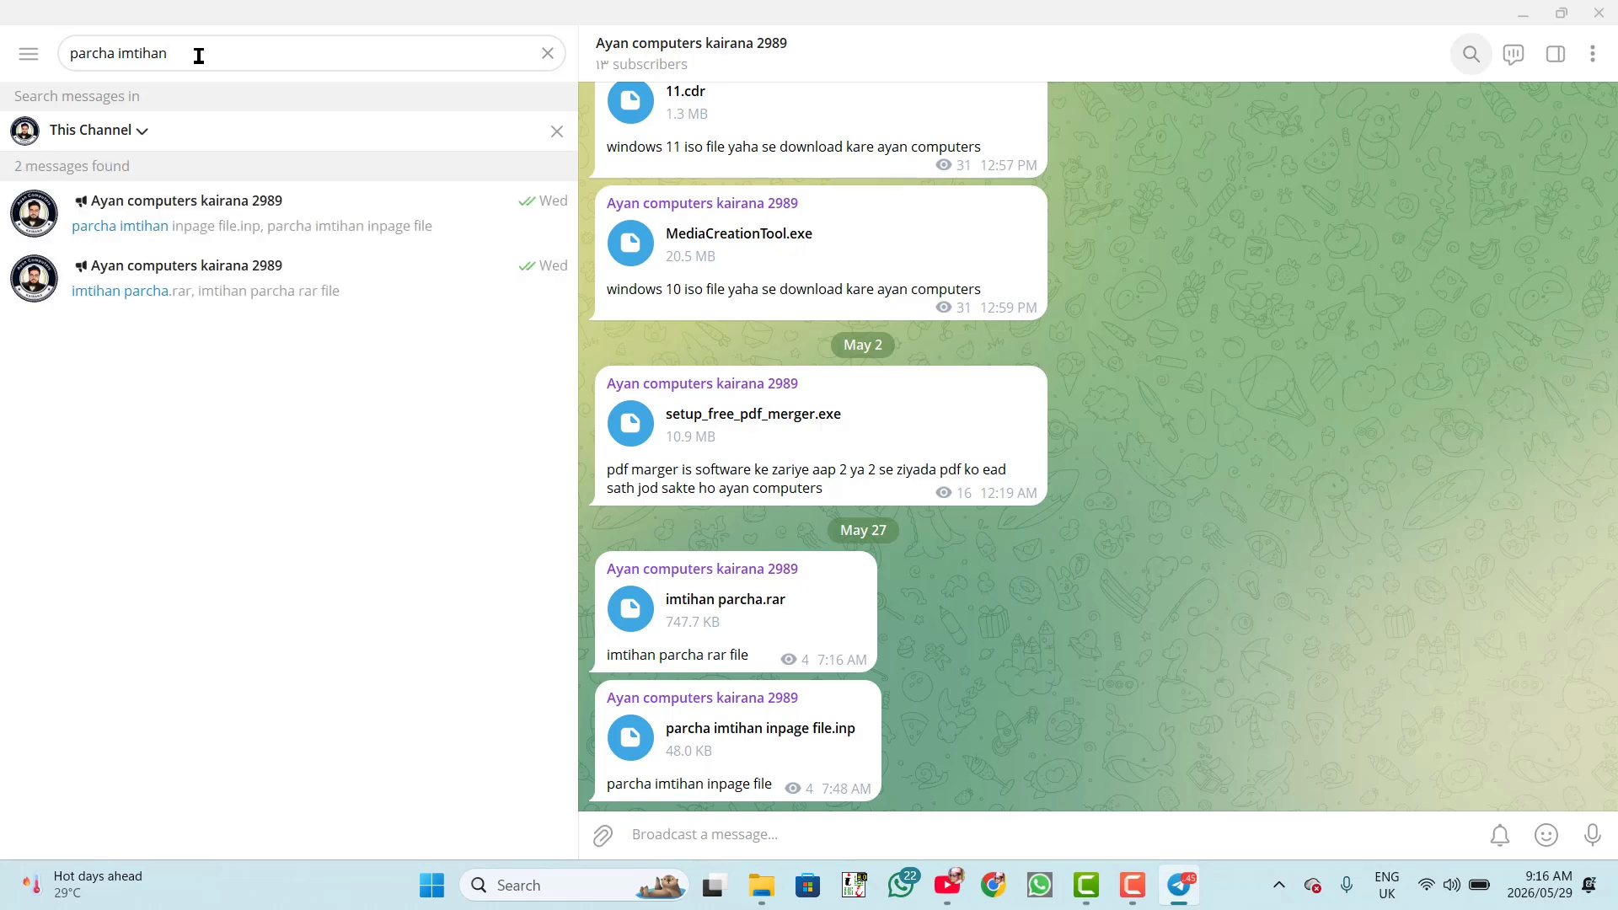
{"action": "left_click", "coordinate": [104, 231]}
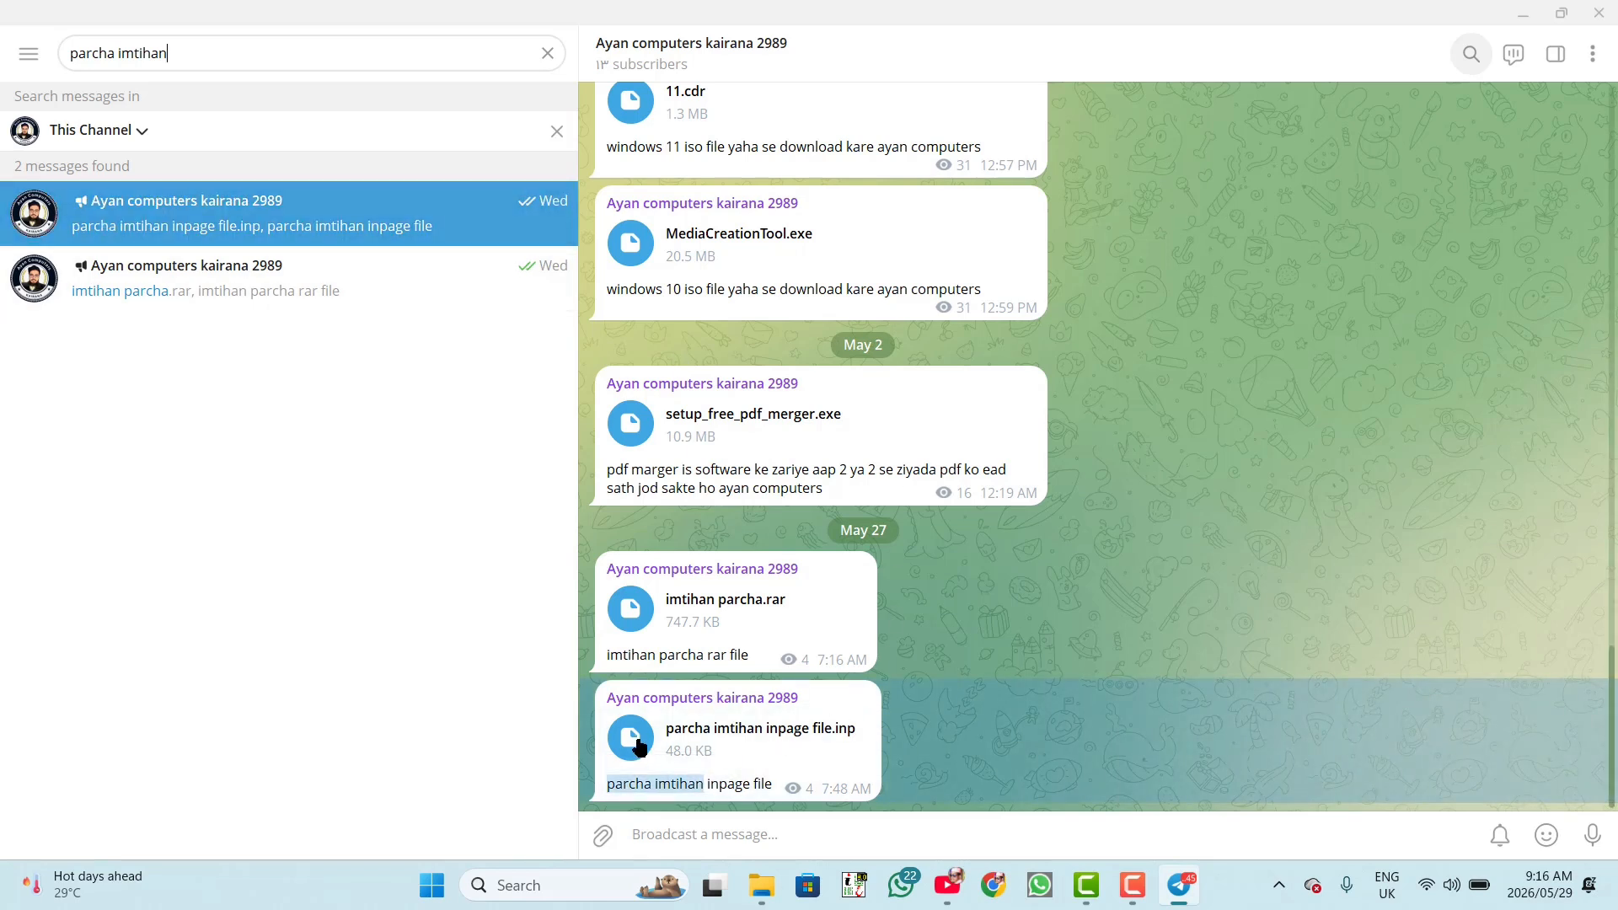
Step: Show the downloaded parcha imtihan inpage file.inp in its folder on the computer
{"action": "double_click", "coordinate": [712, 741]}
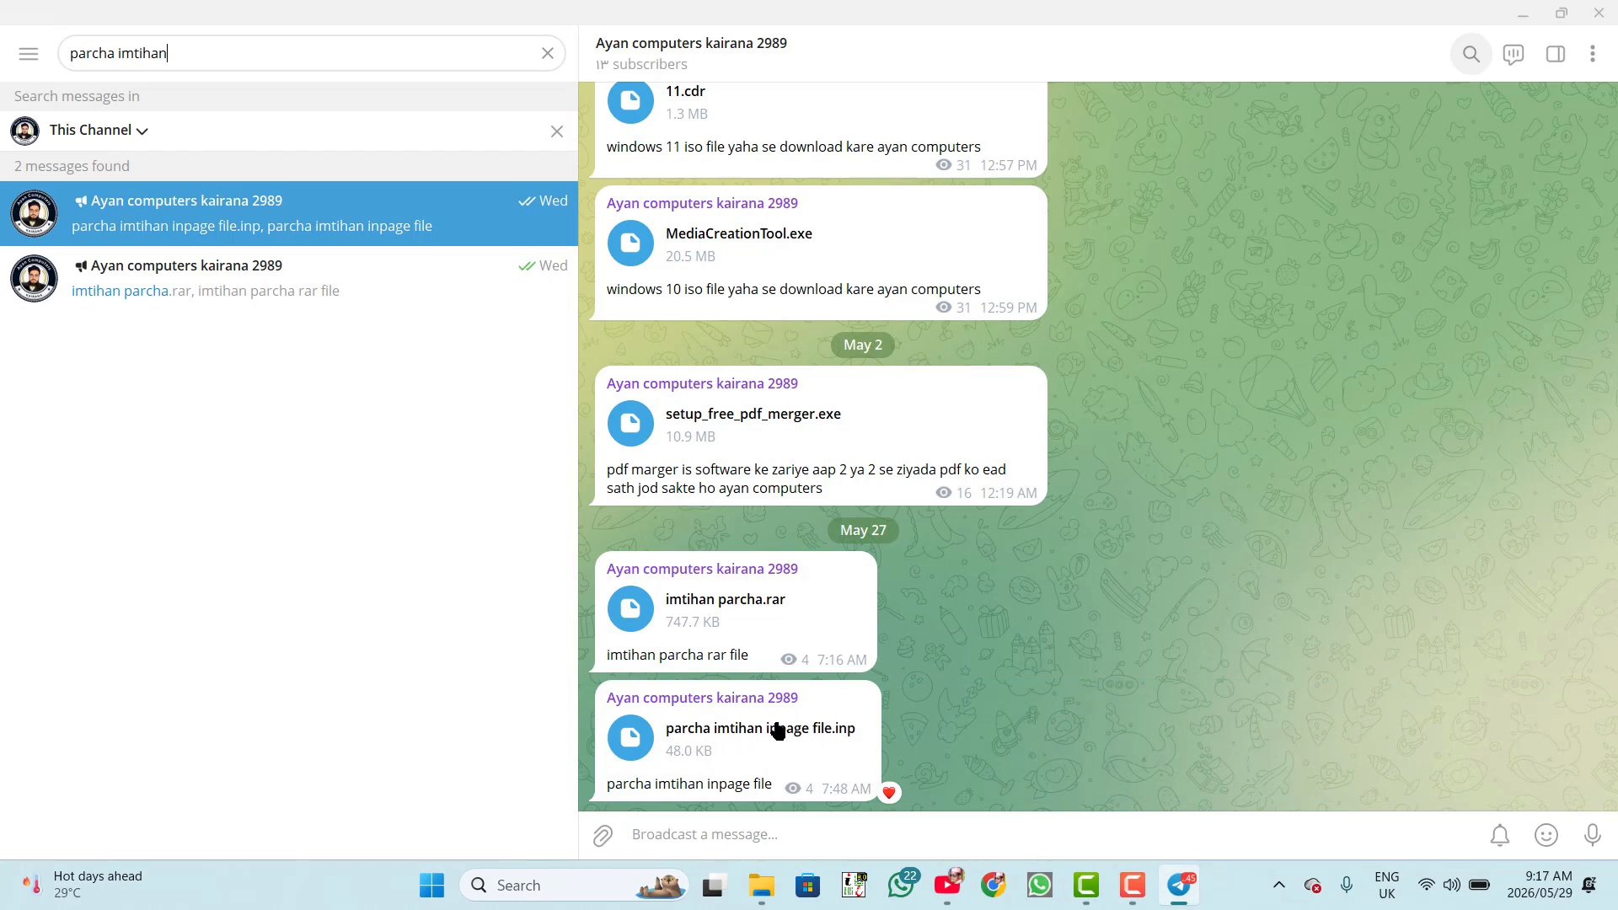
{"action": "right_click", "coordinate": [719, 735]}
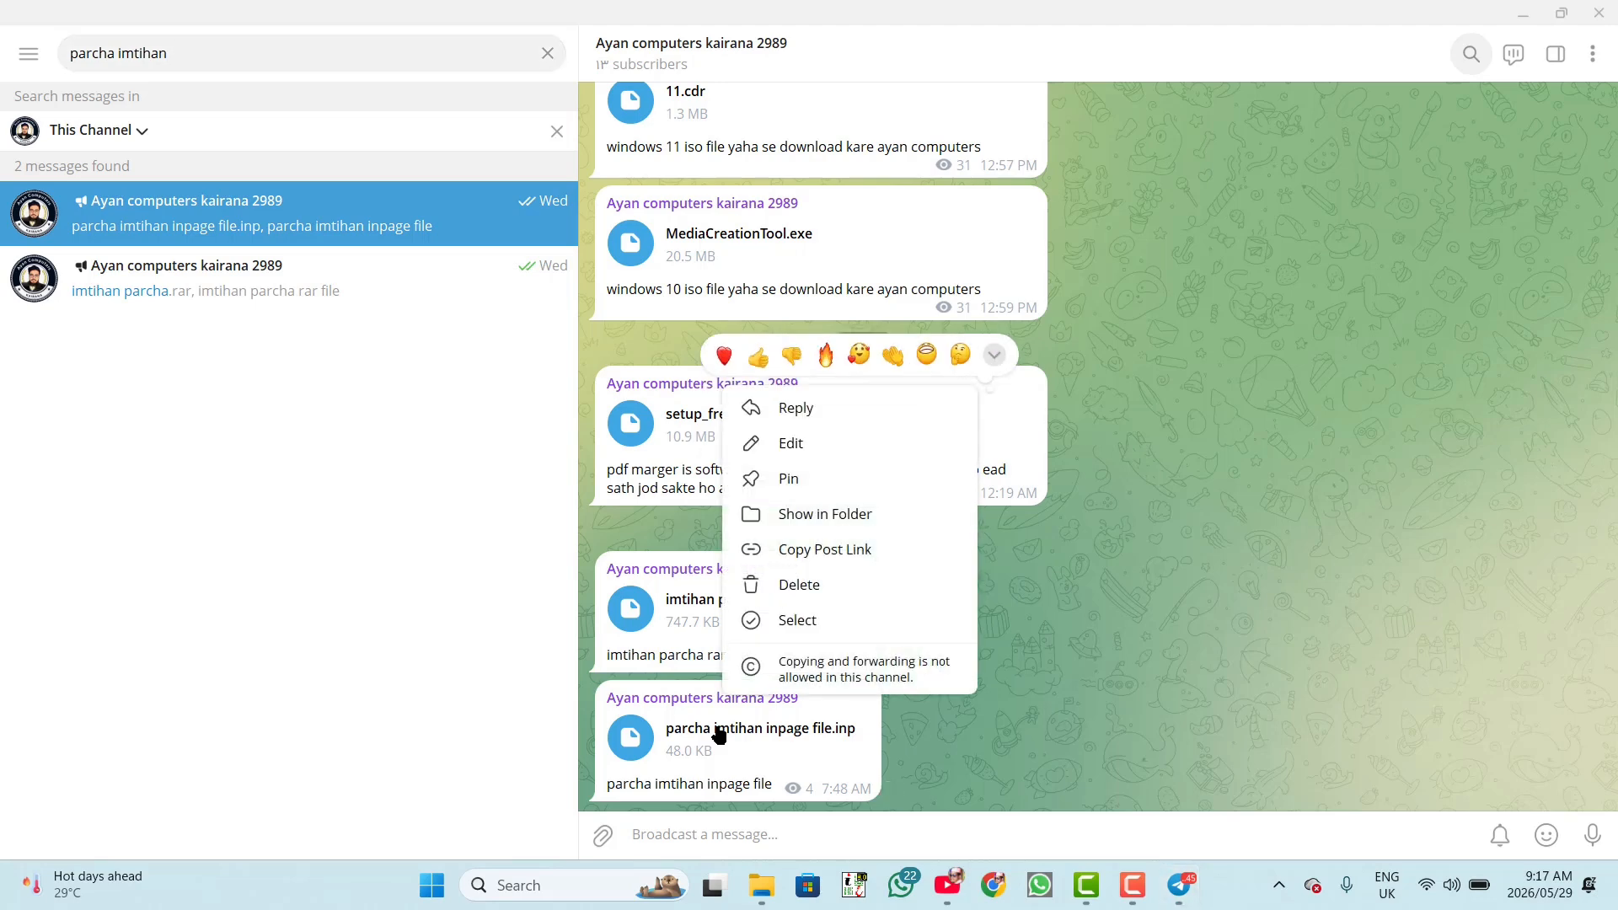
{"action": "left_click", "coordinate": [826, 516]}
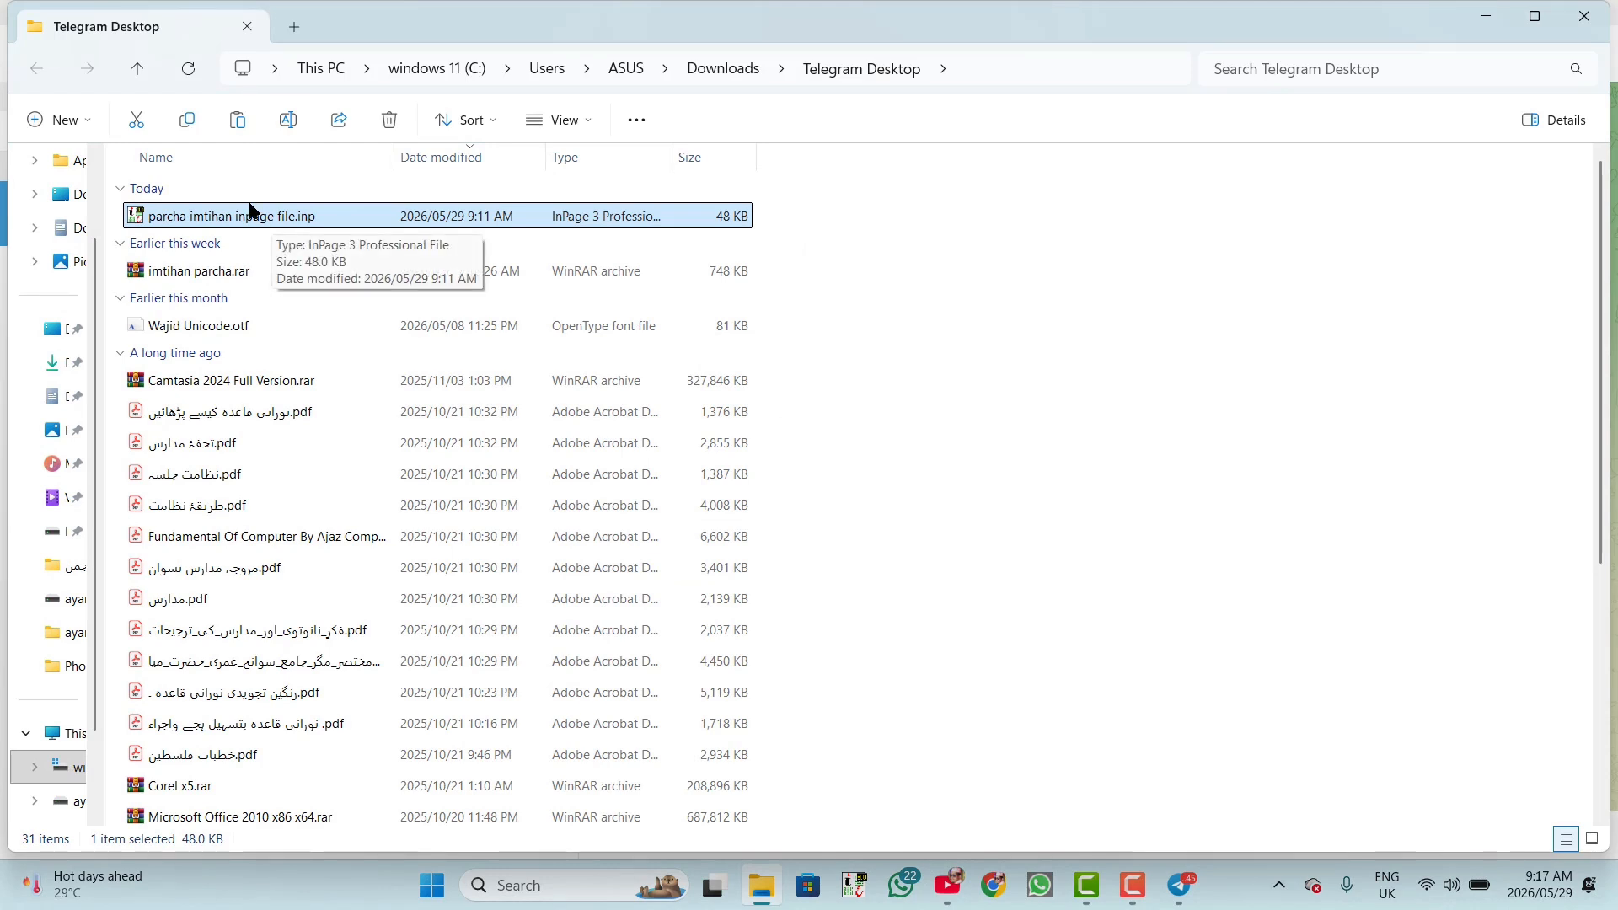
Step: Copy parcha imtihan inpage file.inp to the desktop and open that copy in InPage
{"action": "left_click", "coordinate": [190, 113]}
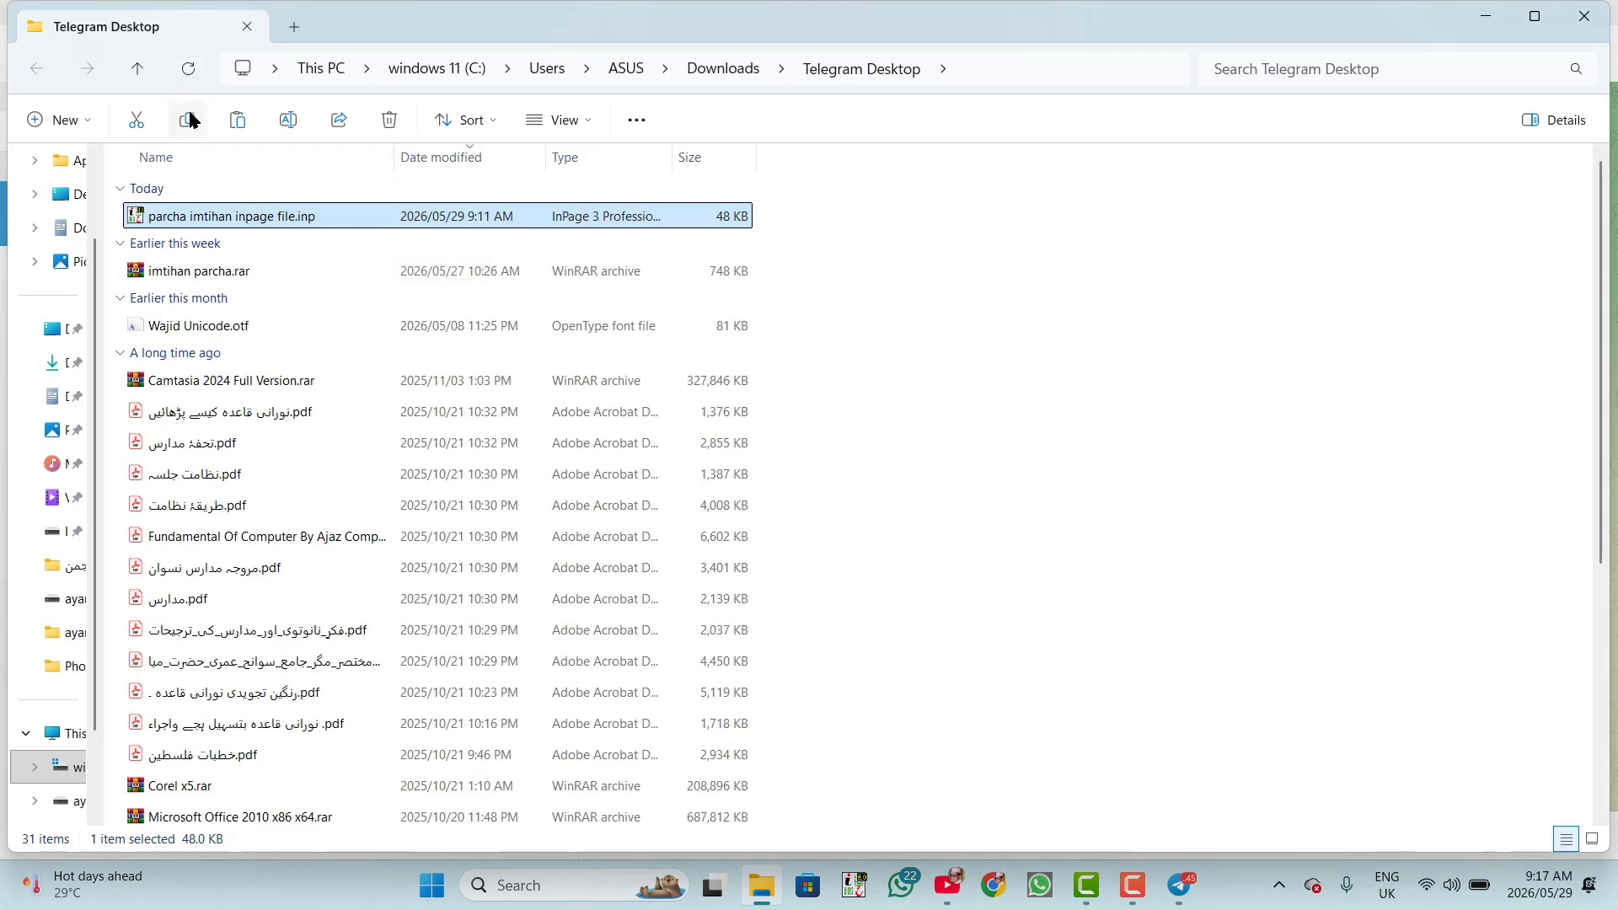
{"action": "left_click", "coordinate": [1491, 19]}
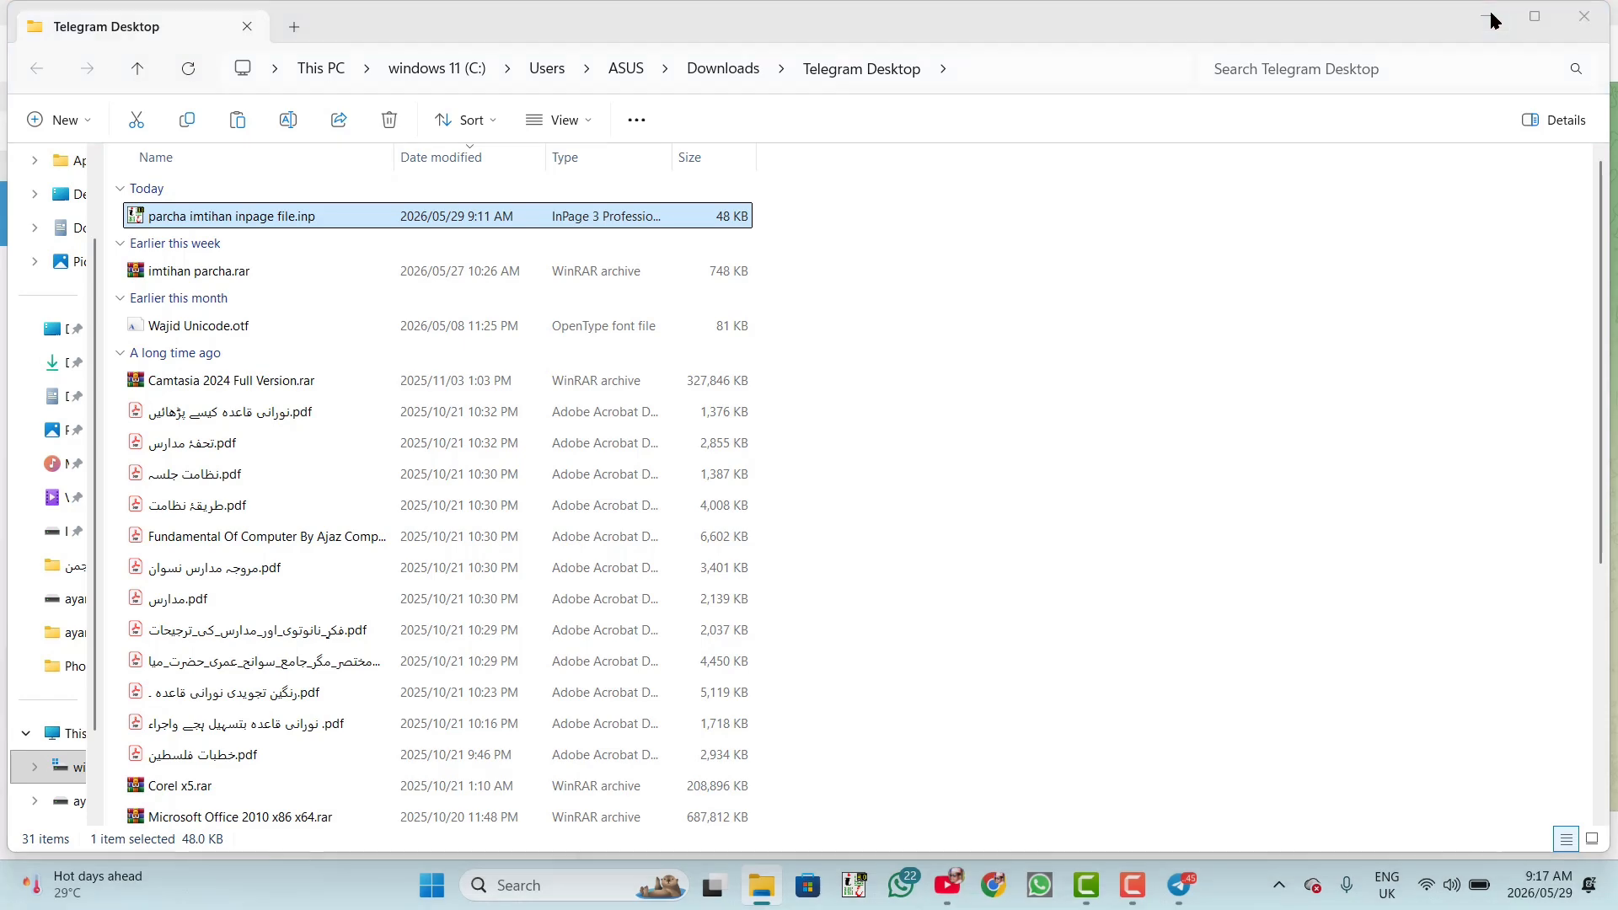
{"action": "left_click", "coordinate": [1532, 17]}
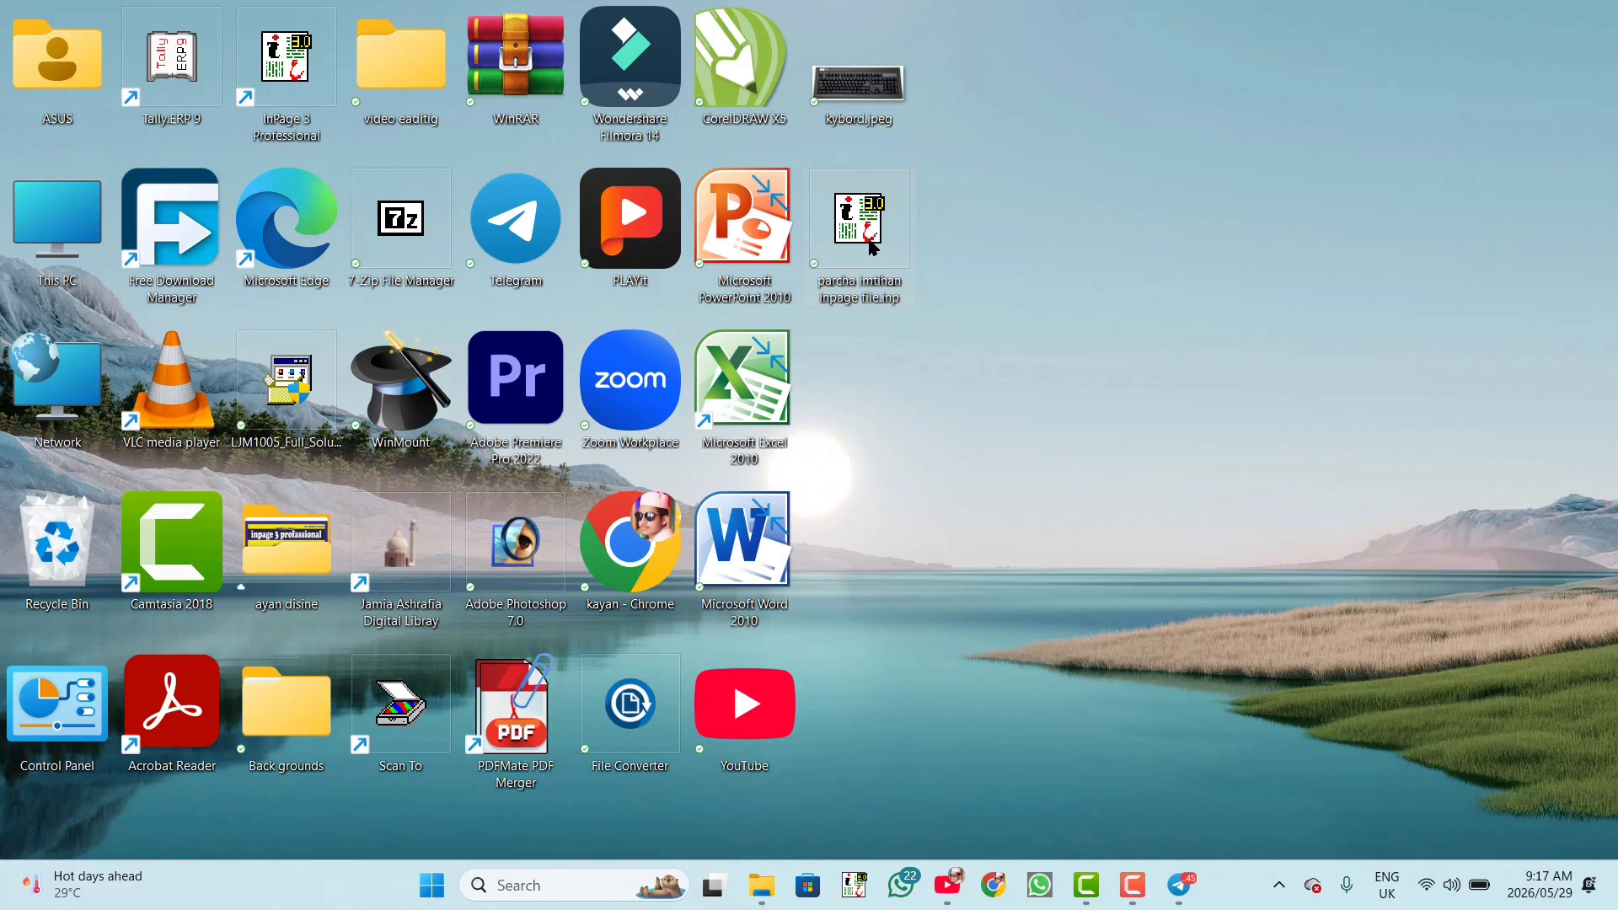
{"action": "double_click", "coordinate": [859, 228]}
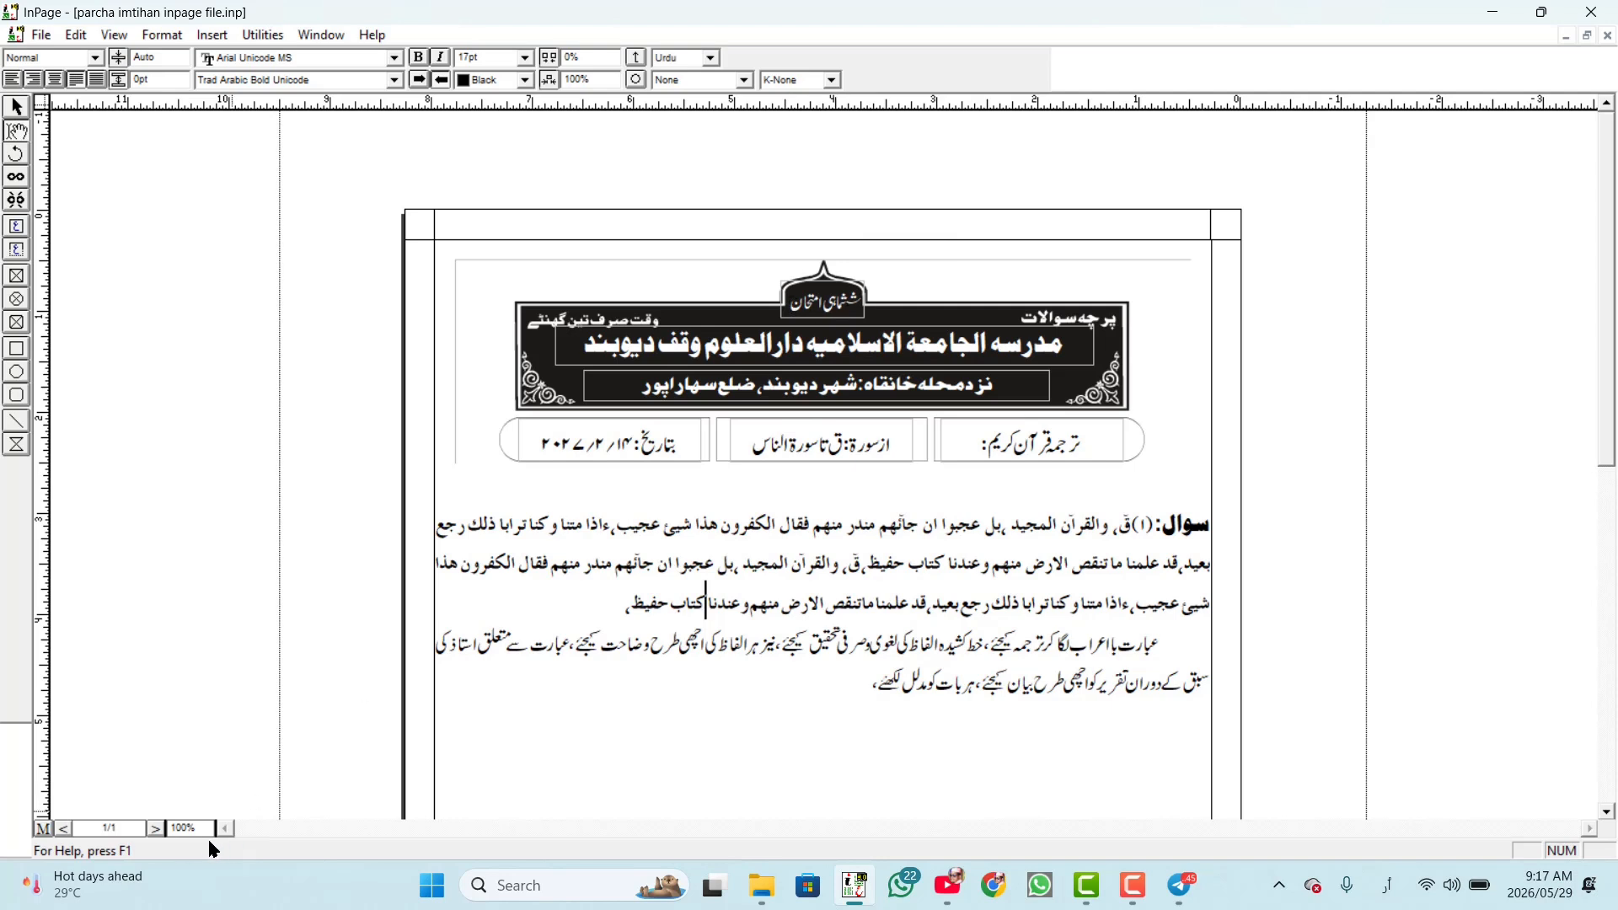
Step: Zoom the page to 150% and check the editable text boxes for the exam title, madrasa name, address and surah range
{"action": "left_click_drag", "start_coordinate": [209, 832], "coordinate": [133, 828]}
{"action": "type", "text": "1"}
{"action": "key", "text": "Return"}
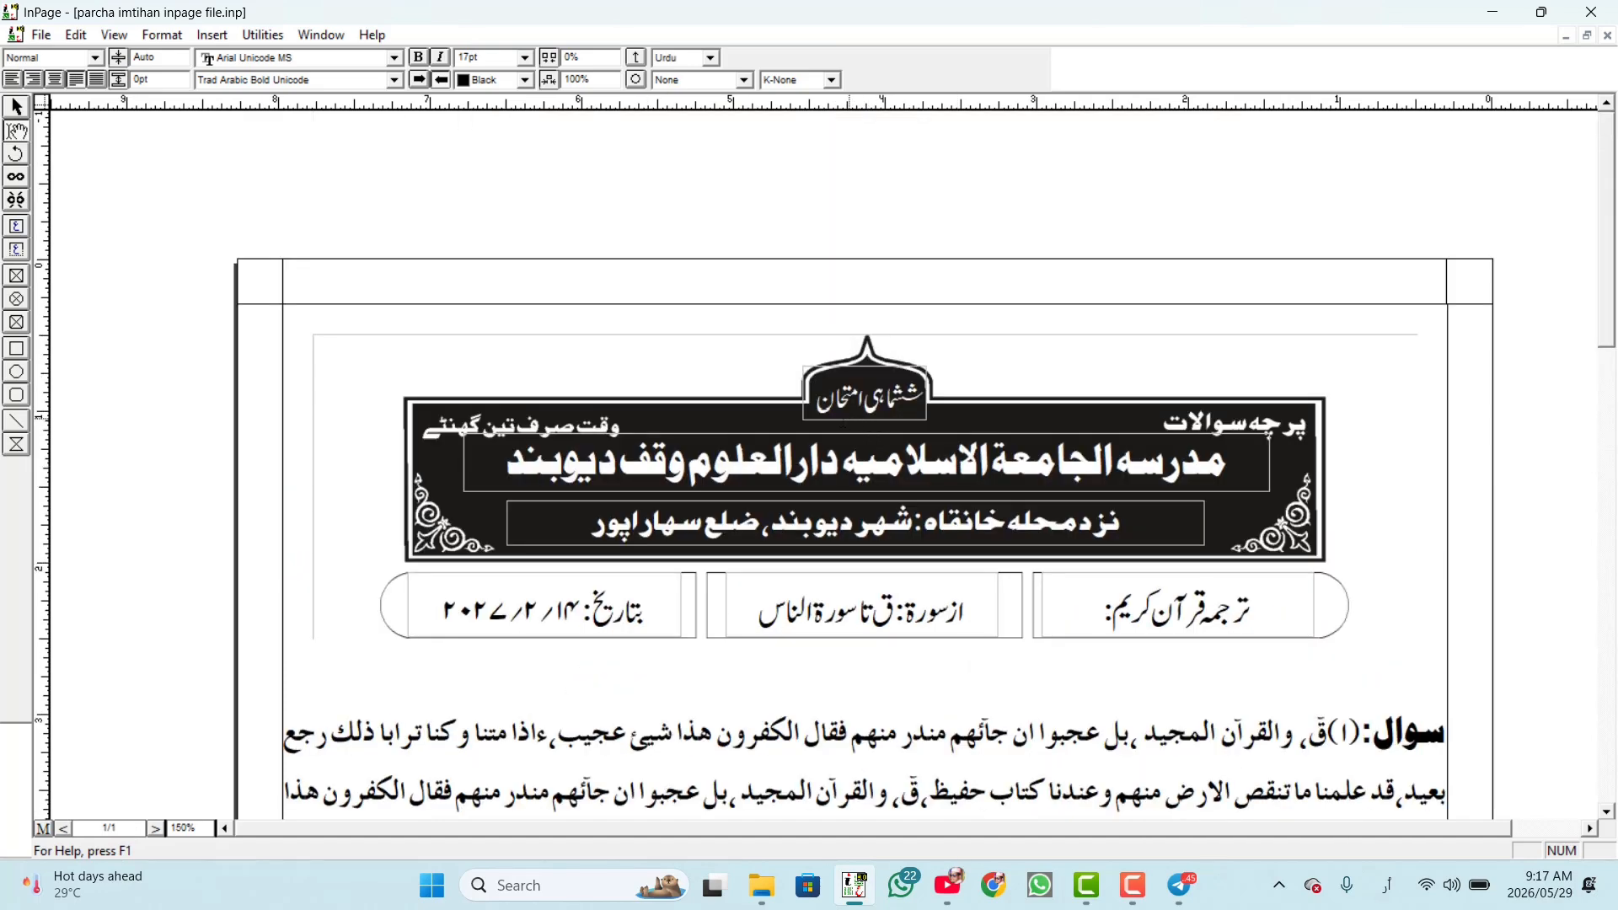
{"action": "left_click", "coordinate": [823, 399]}
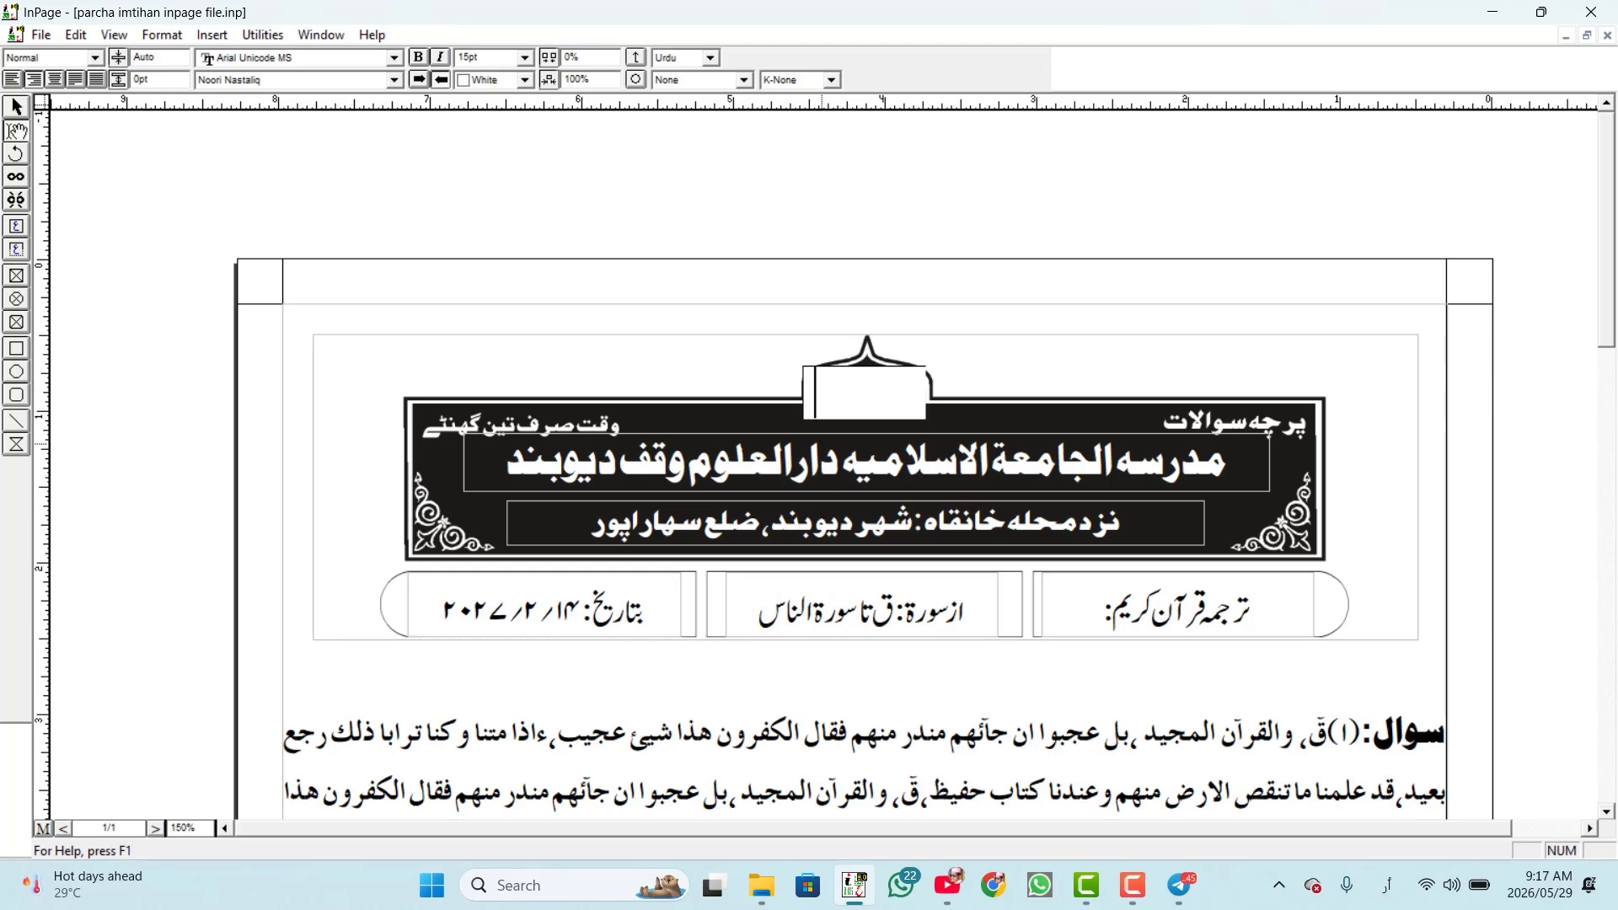
{"action": "left_click", "coordinate": [815, 457]}
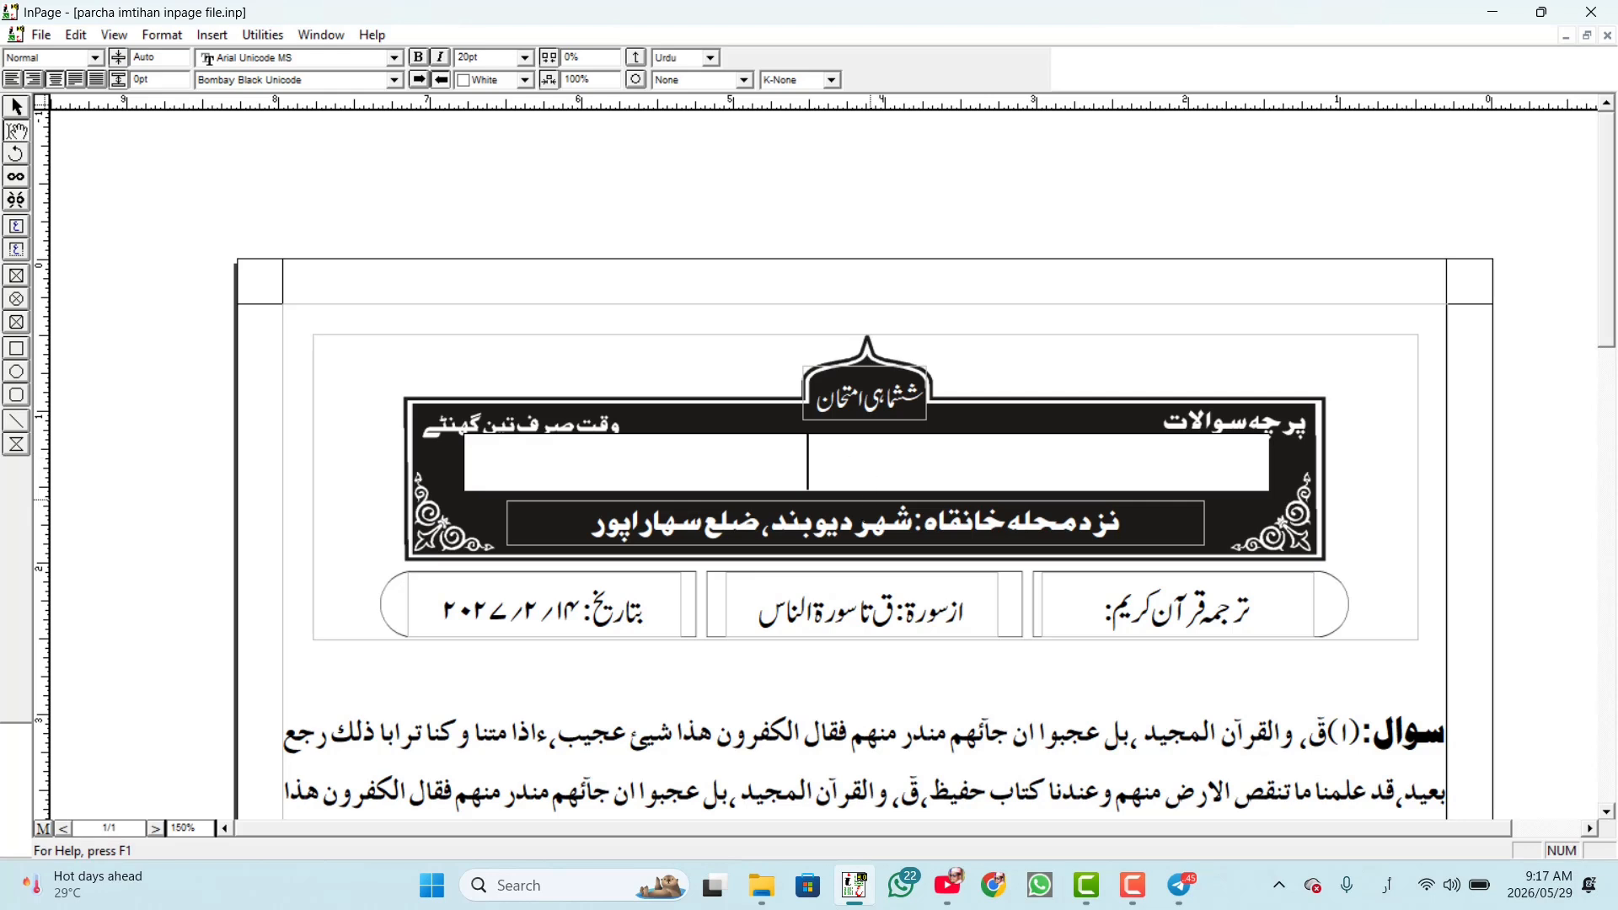
{"action": "left_click", "coordinate": [840, 524]}
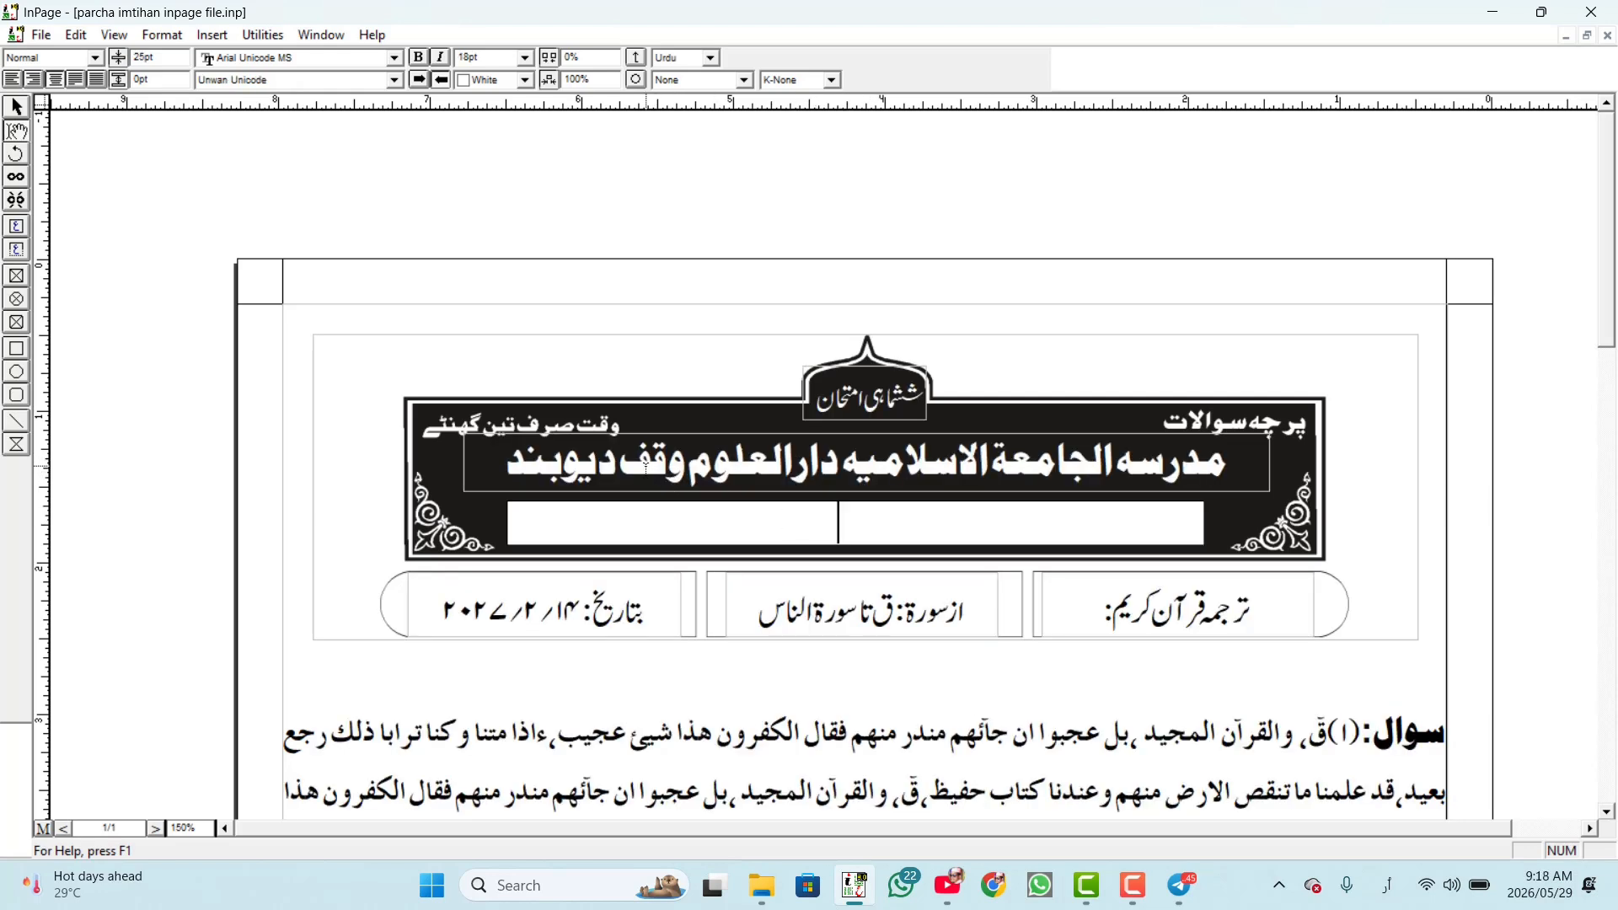
{"action": "left_click", "coordinate": [767, 634]}
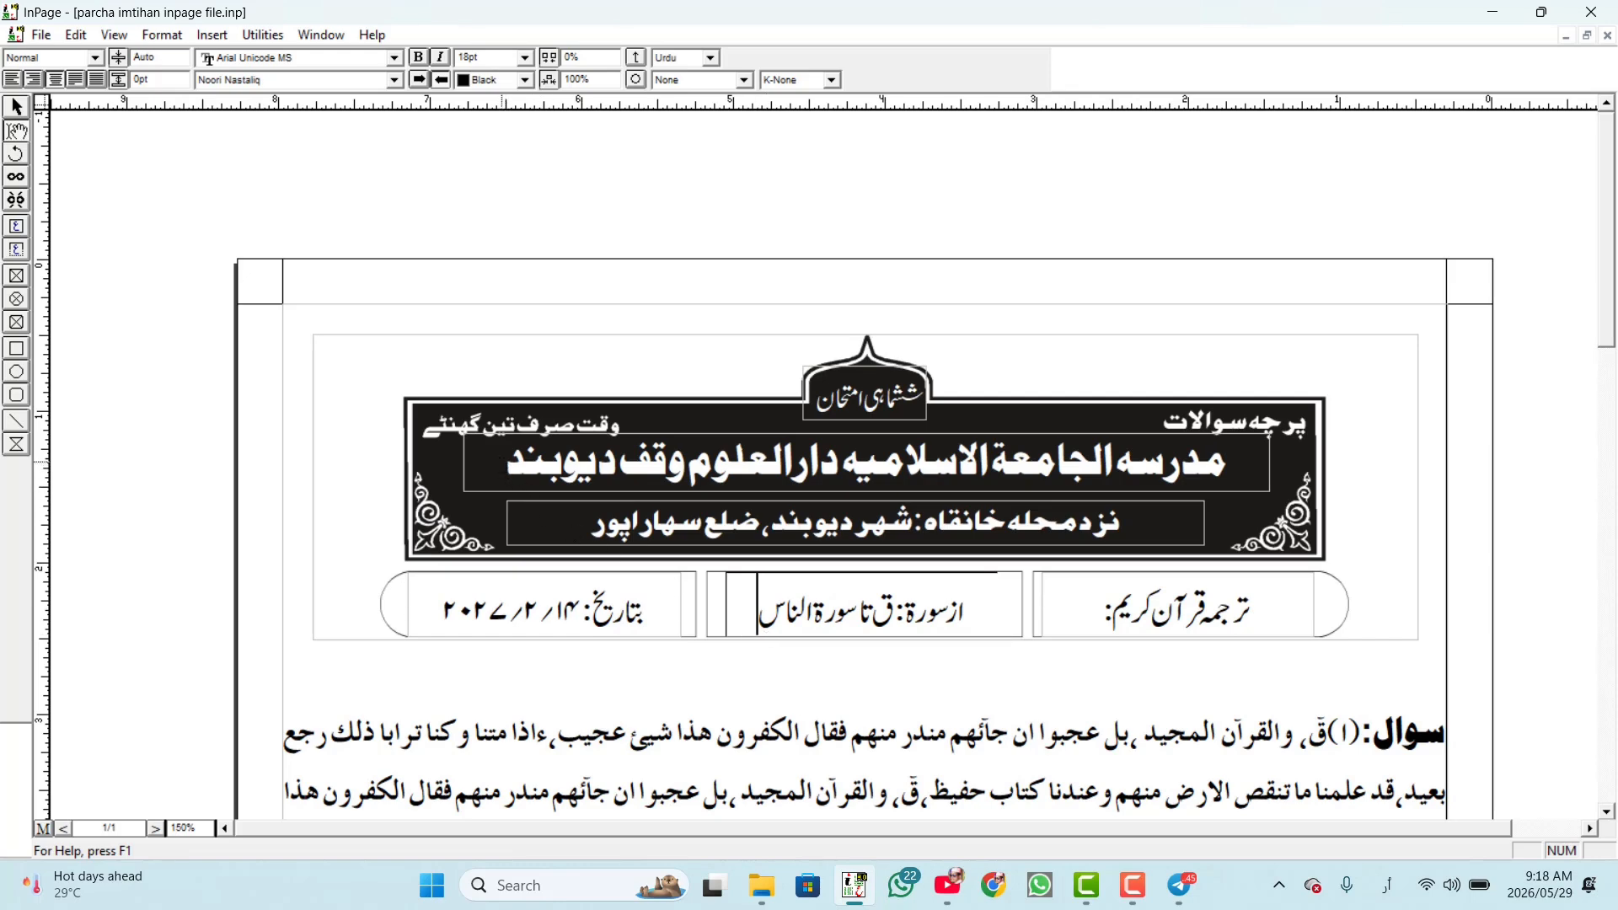
Step: Replace the madrasa name in the exam header with "الجامعہ الاسلامیہ دارالرلوم دیوبند"
{"action": "left_click_drag", "start_coordinate": [509, 468], "coordinate": [1256, 517]}
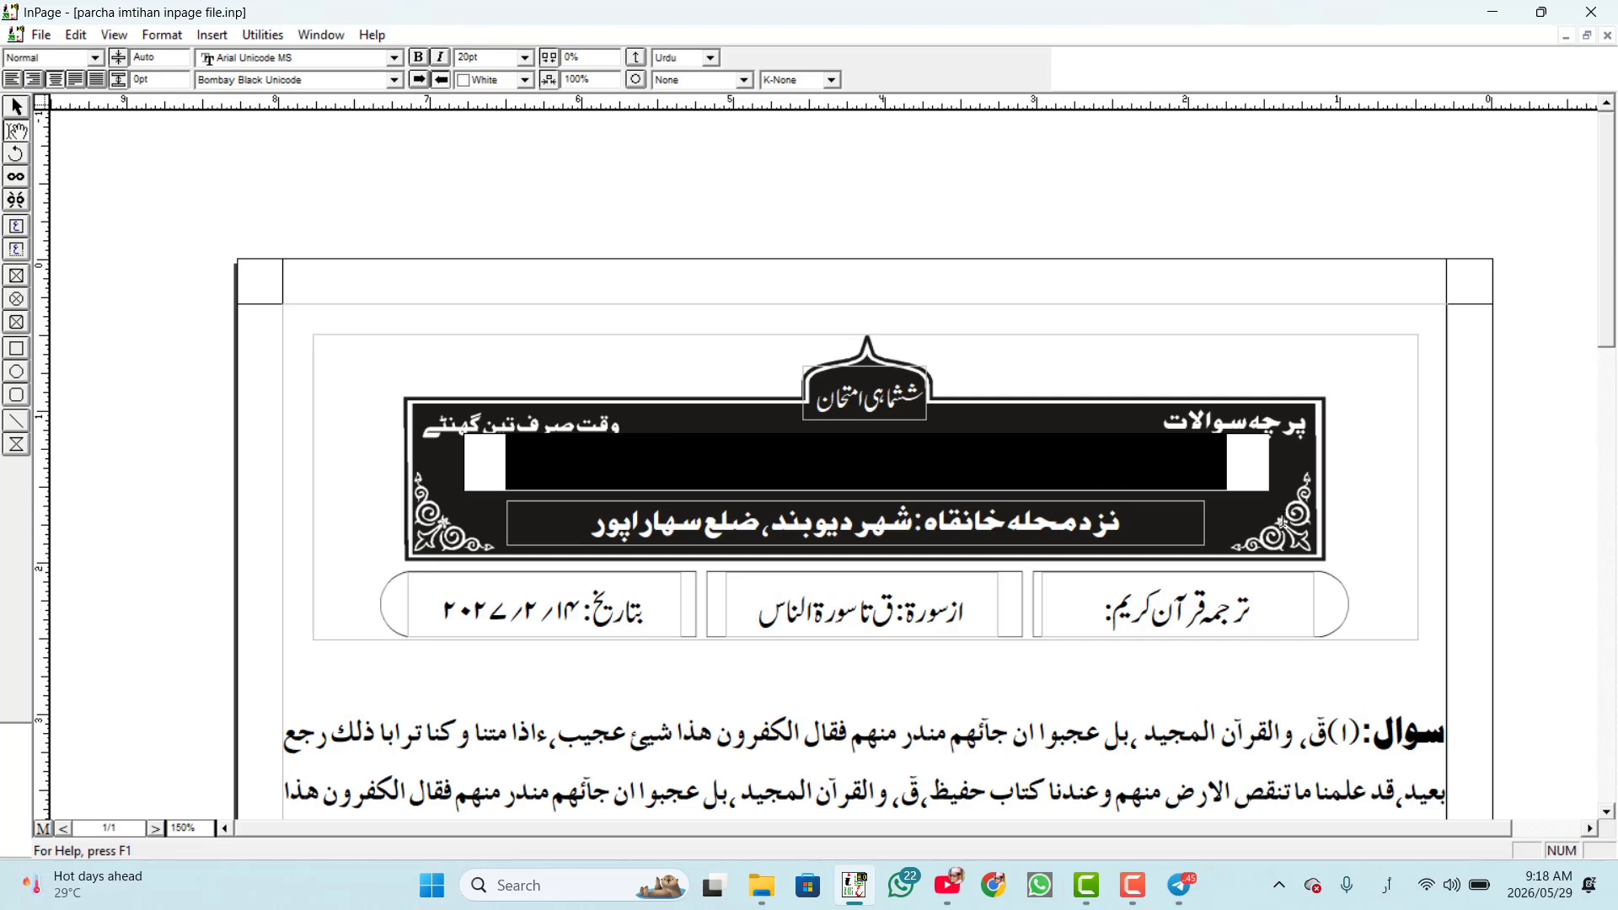
{"action": "key", "text": "ctrl+a"}
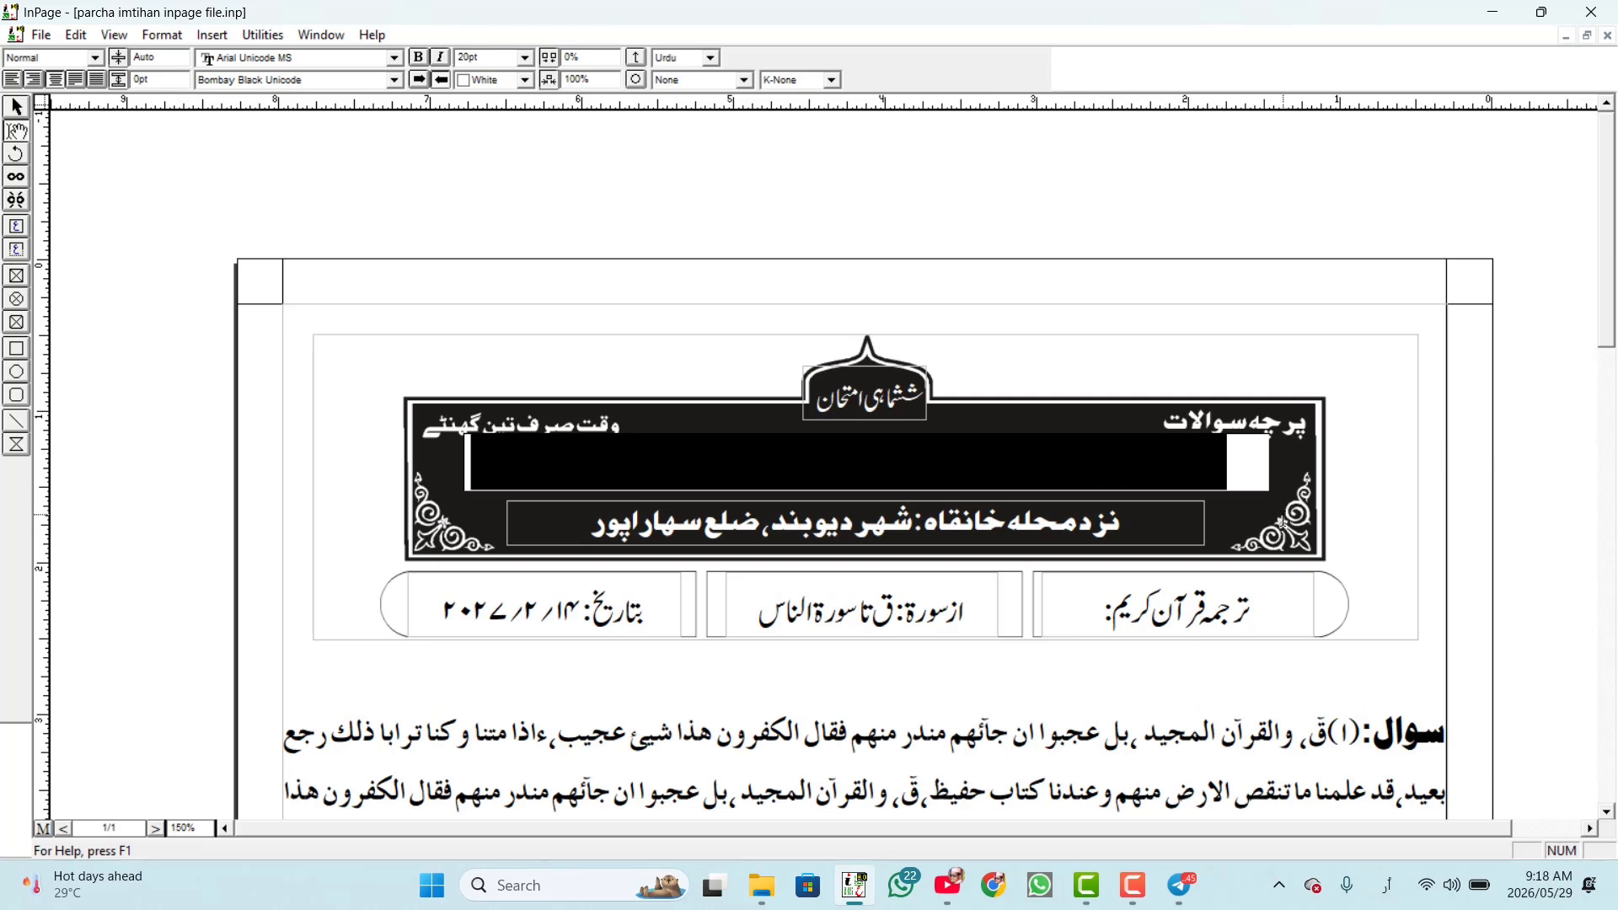
{"action": "key", "text": "Delete"}
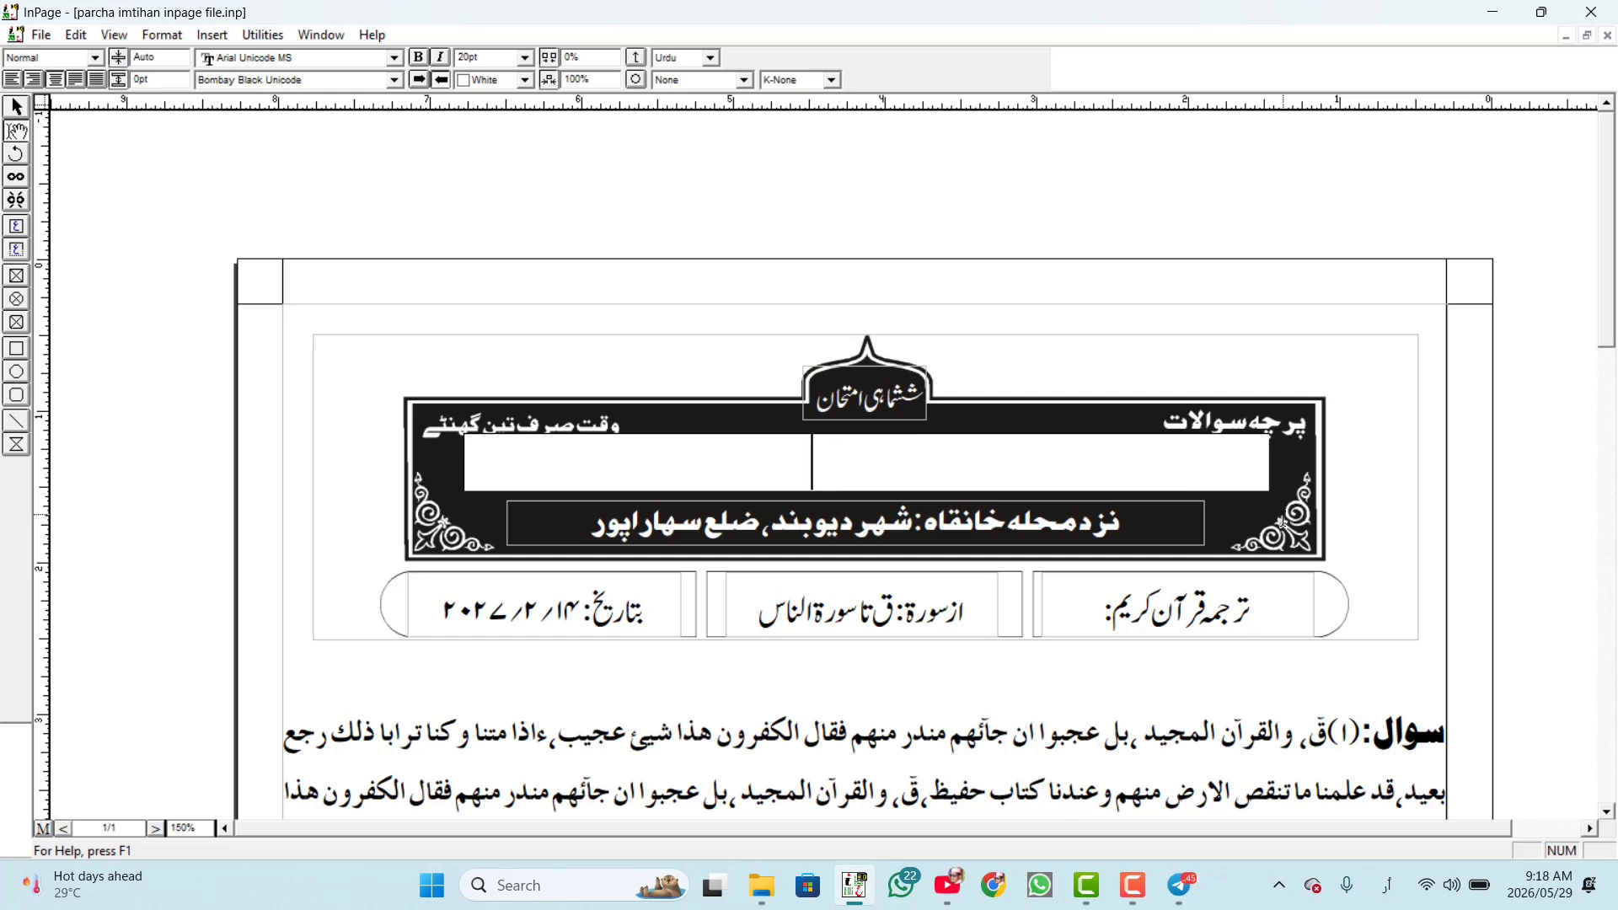
{"action": "type", "text": "اسلامیہ"}
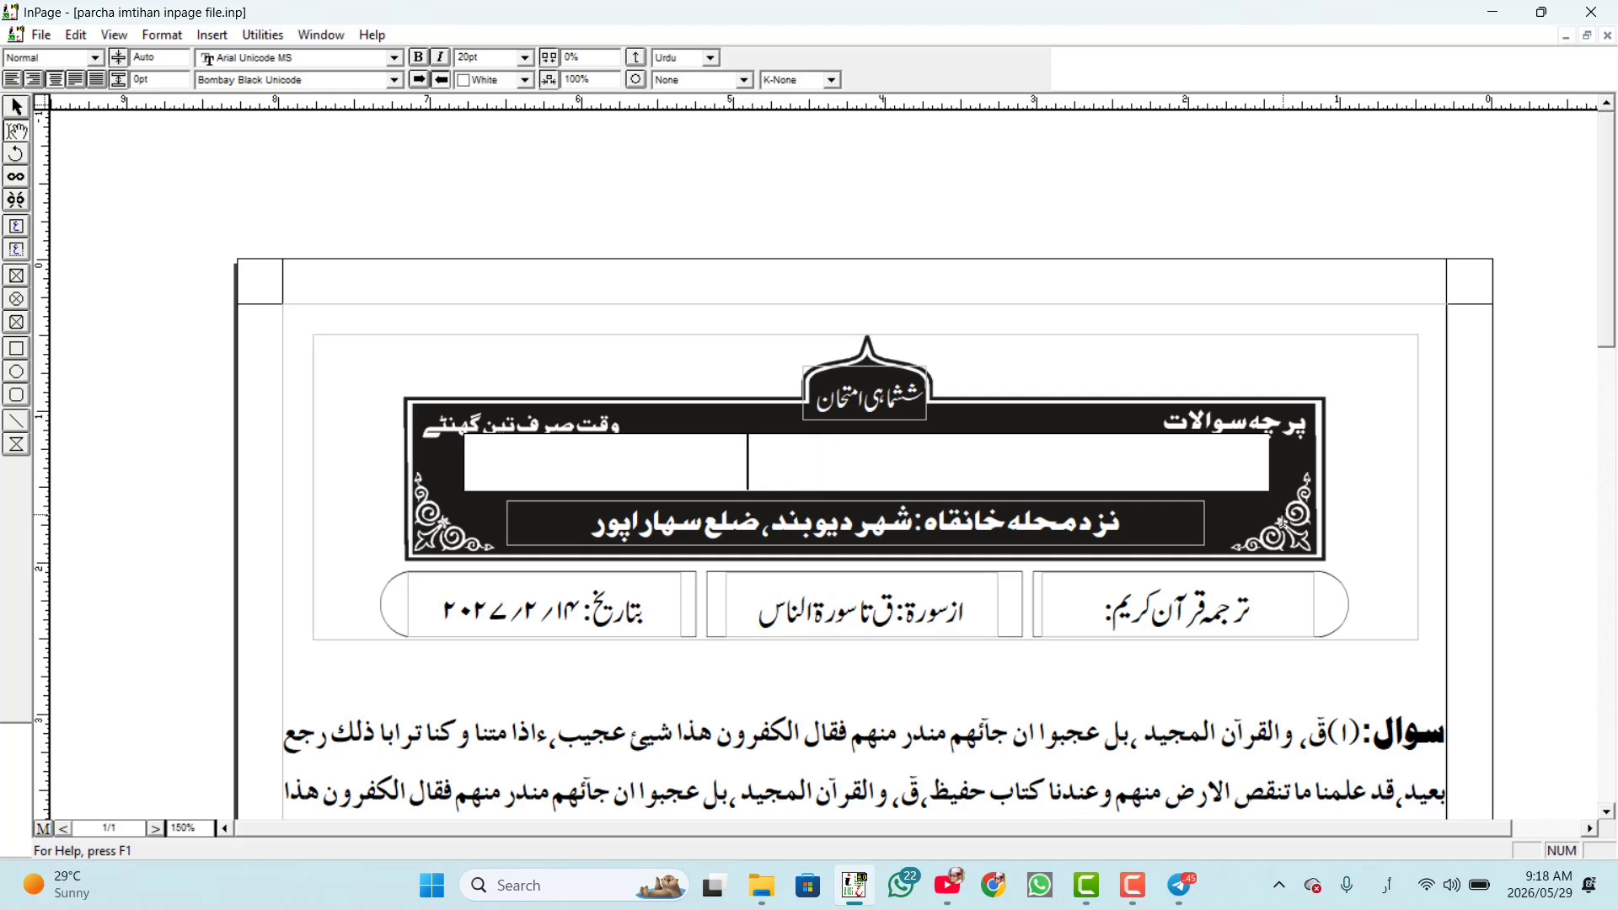
{"action": "type", "text": " دارالعلوم دیوبند ہند"}
{"action": "left_click", "coordinate": [1188, 532]}
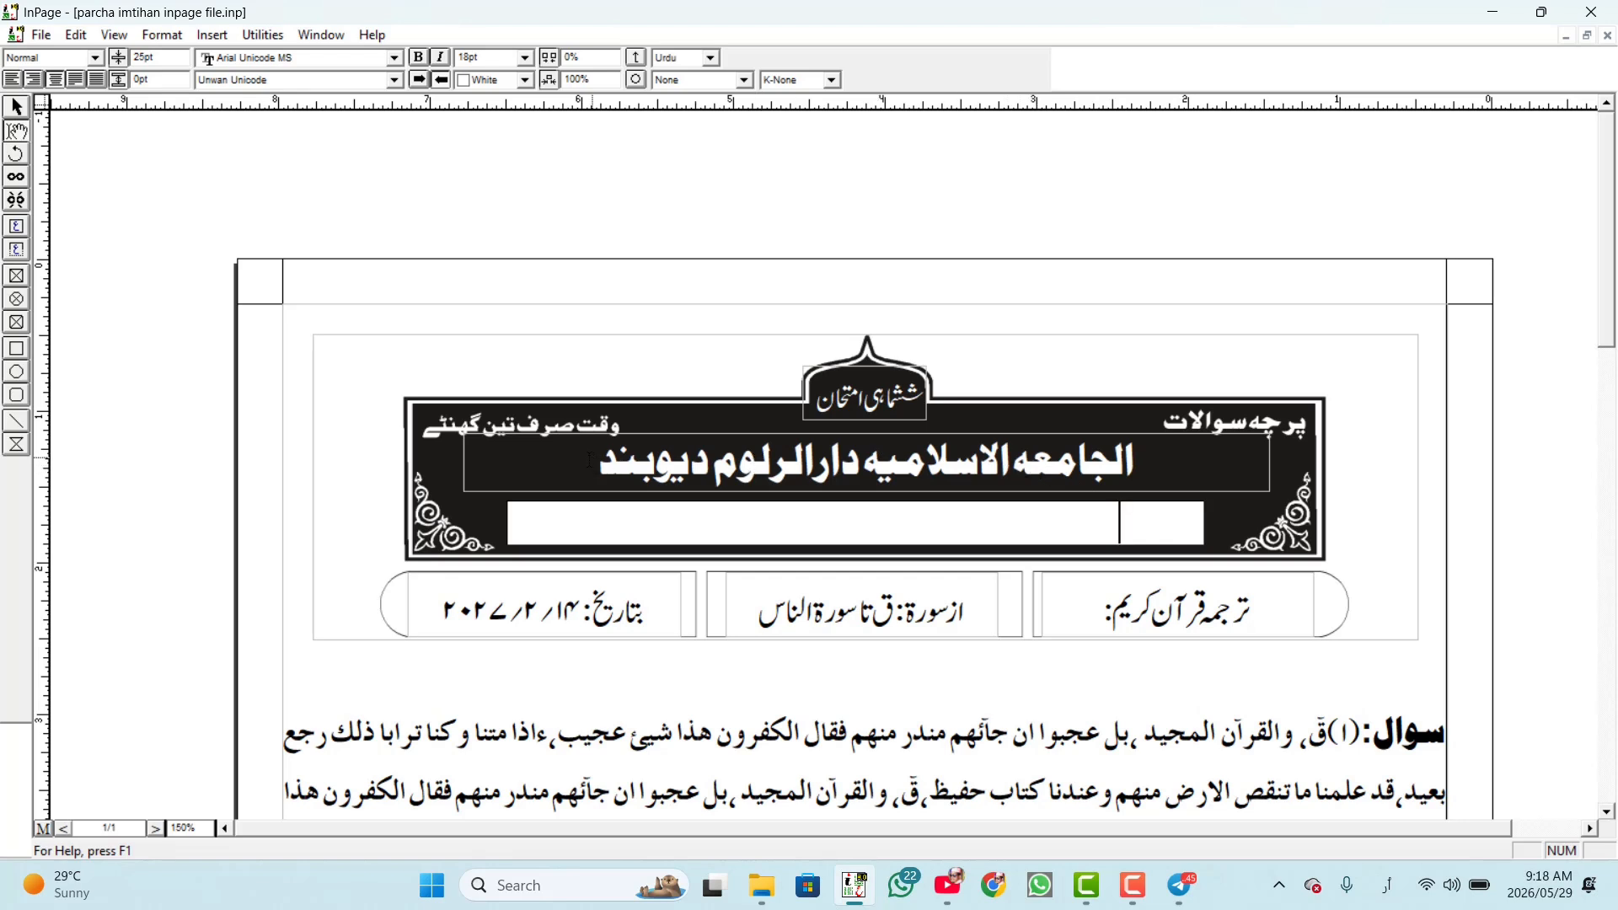
Step: Set the text colour of the whole madrasa name line in the header to Black
{"action": "left_click_drag", "start_coordinate": [593, 459], "coordinate": [1250, 476]}
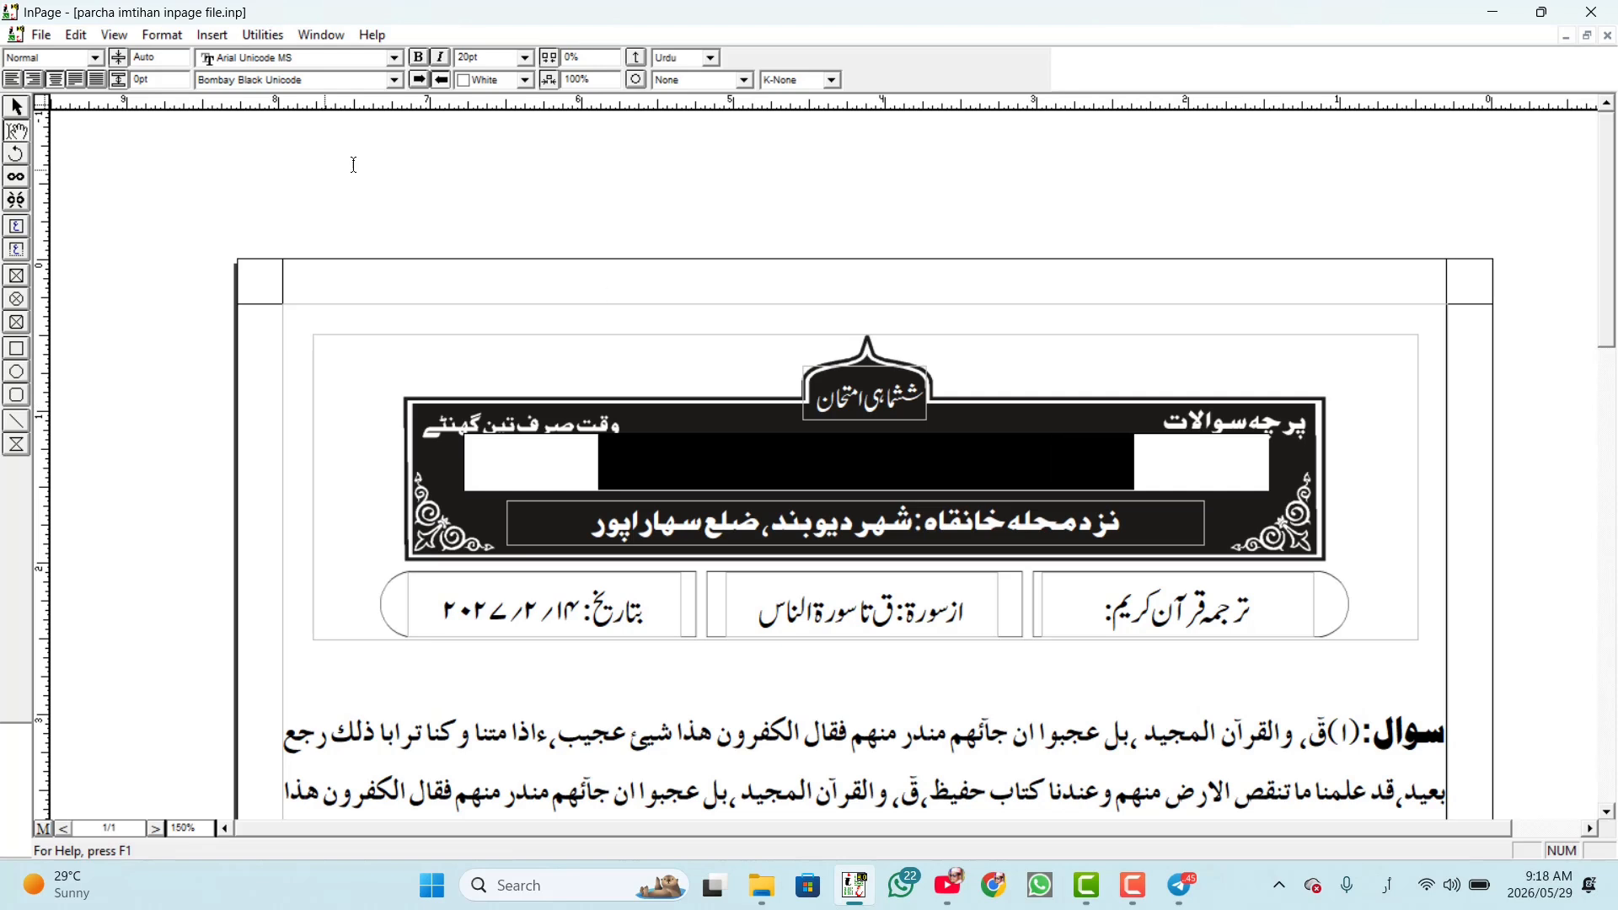
{"action": "left_click", "coordinate": [525, 79]}
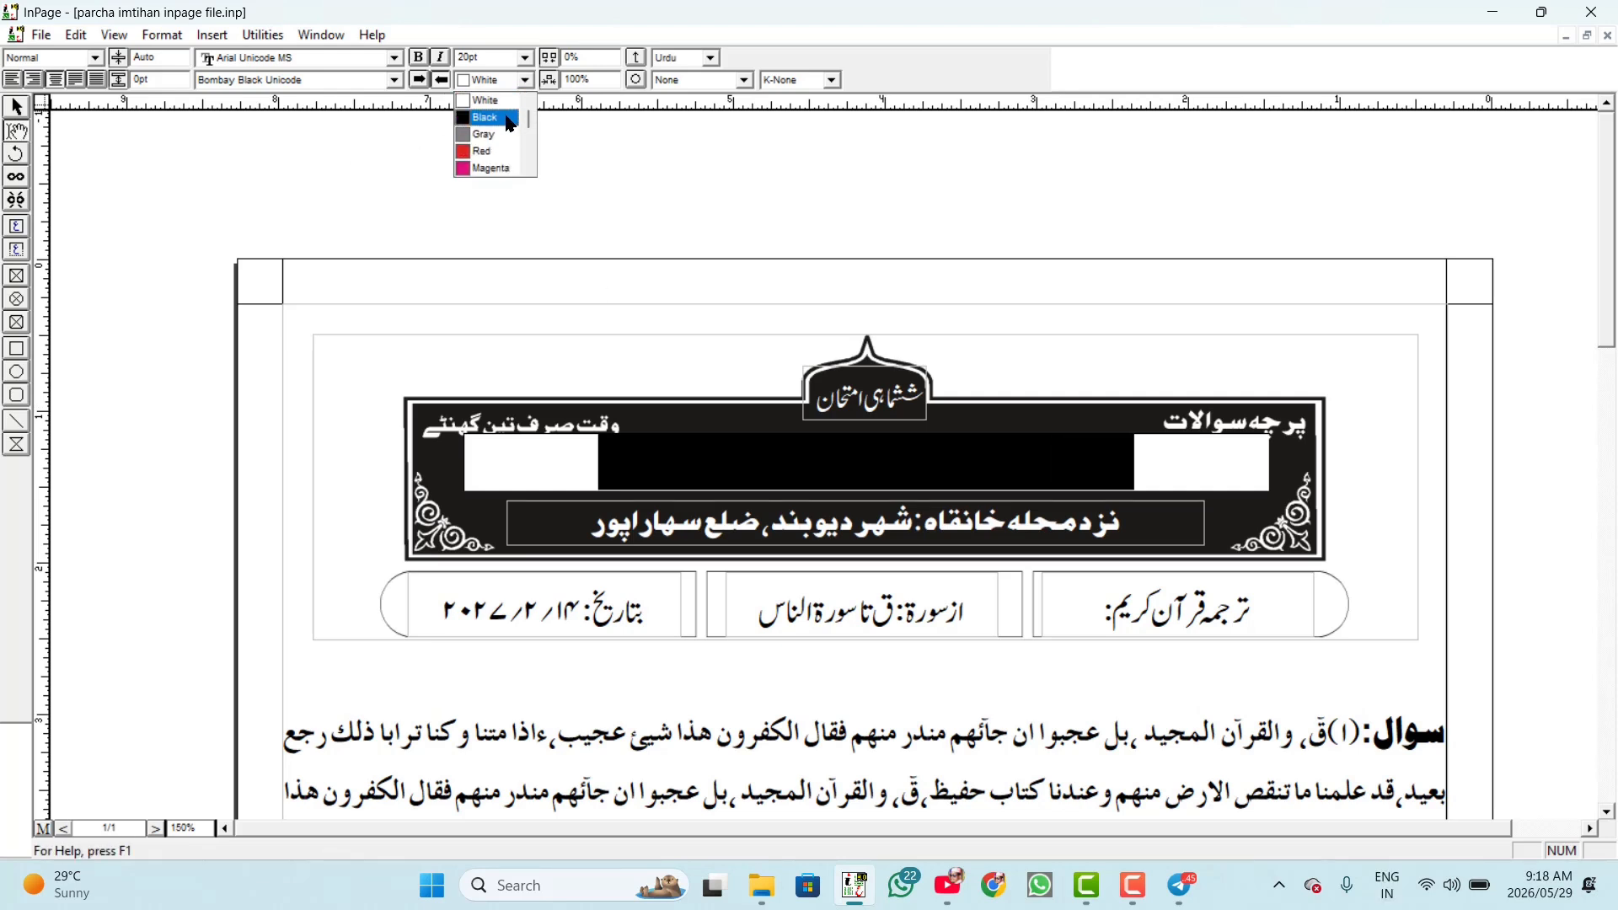
{"action": "left_click", "coordinate": [510, 123]}
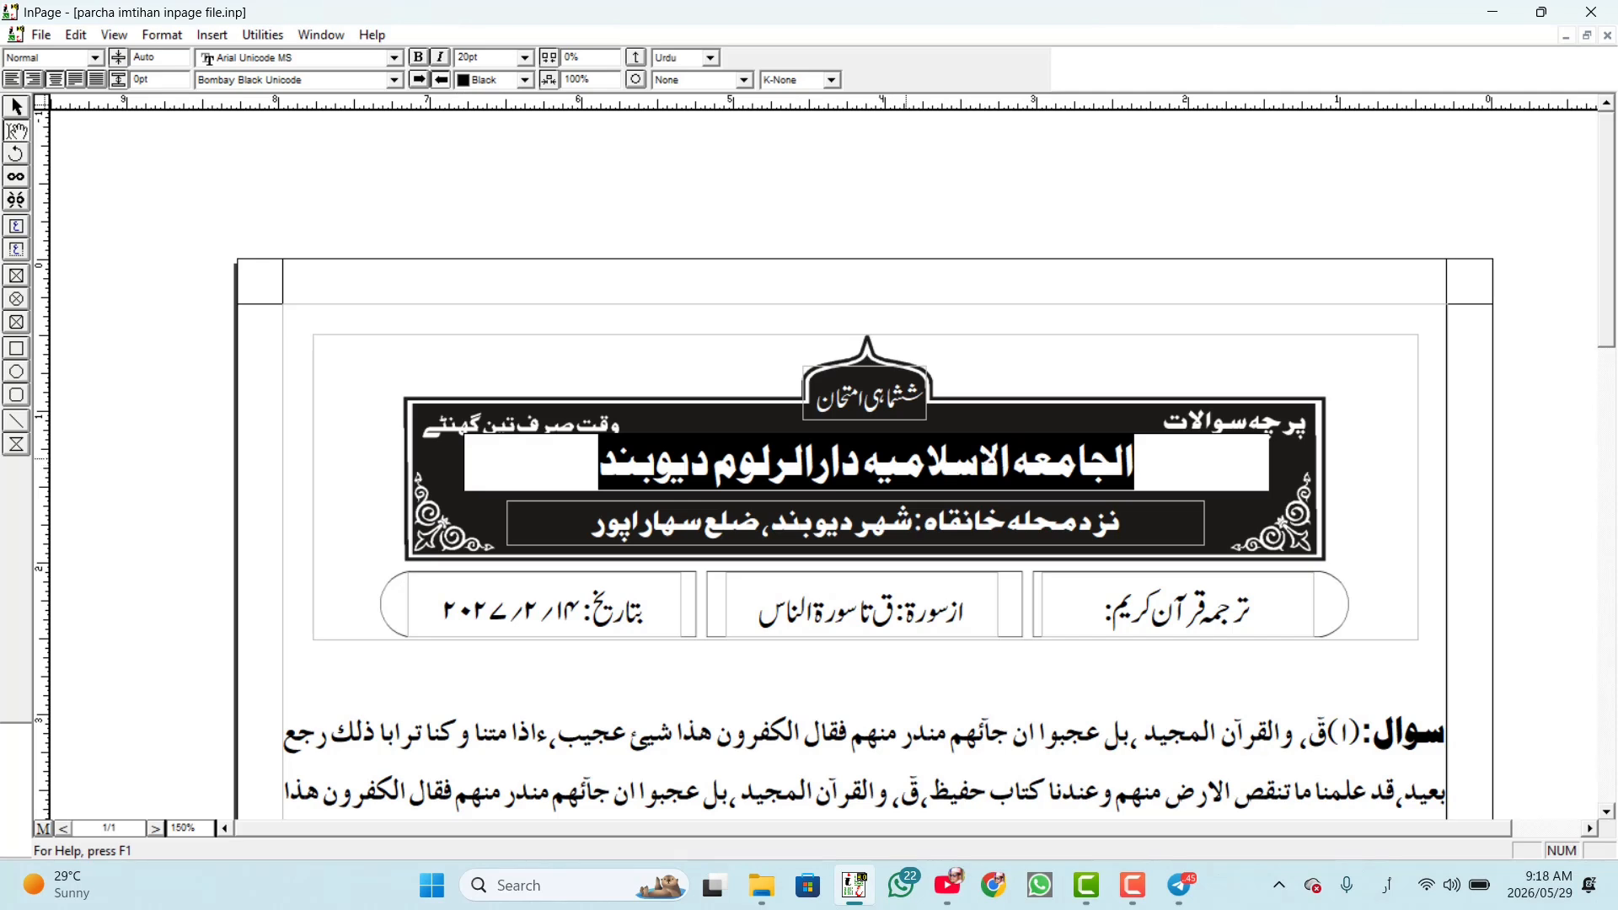
Step: Correct the spelling of the madrasa name in the header to "الجامعة الاسلامیه دارالعلوم دیوبند"
{"action": "left_click", "coordinate": [790, 469]}
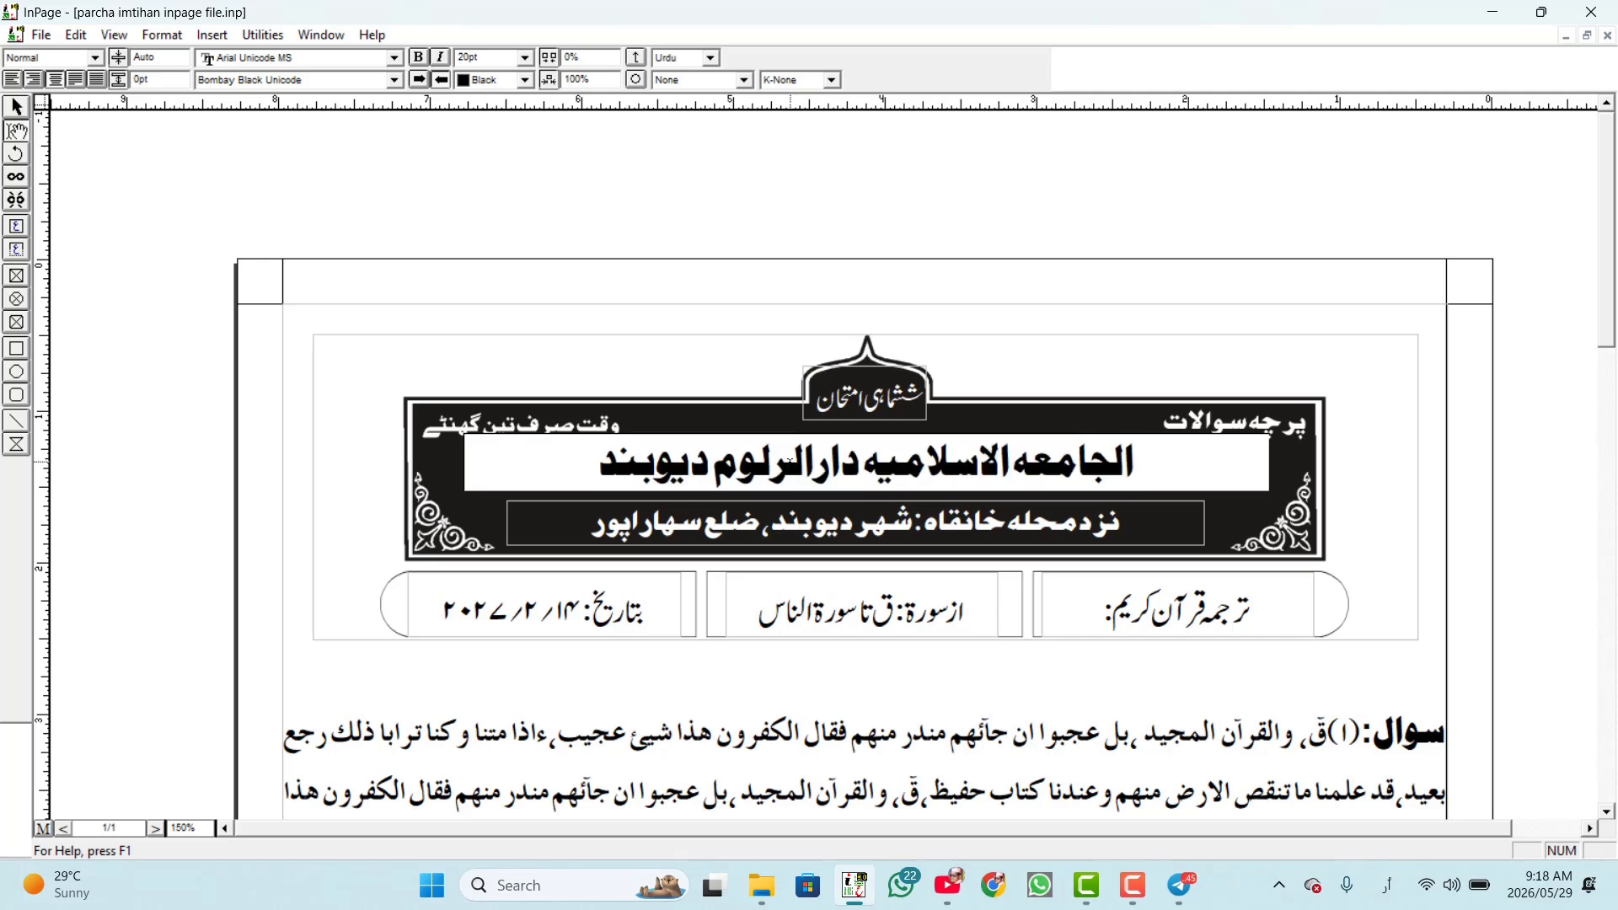
{"action": "key", "text": "Left"}
{"action": "key", "text": "Left"}
{"action": "key", "text": "BackSpace"}
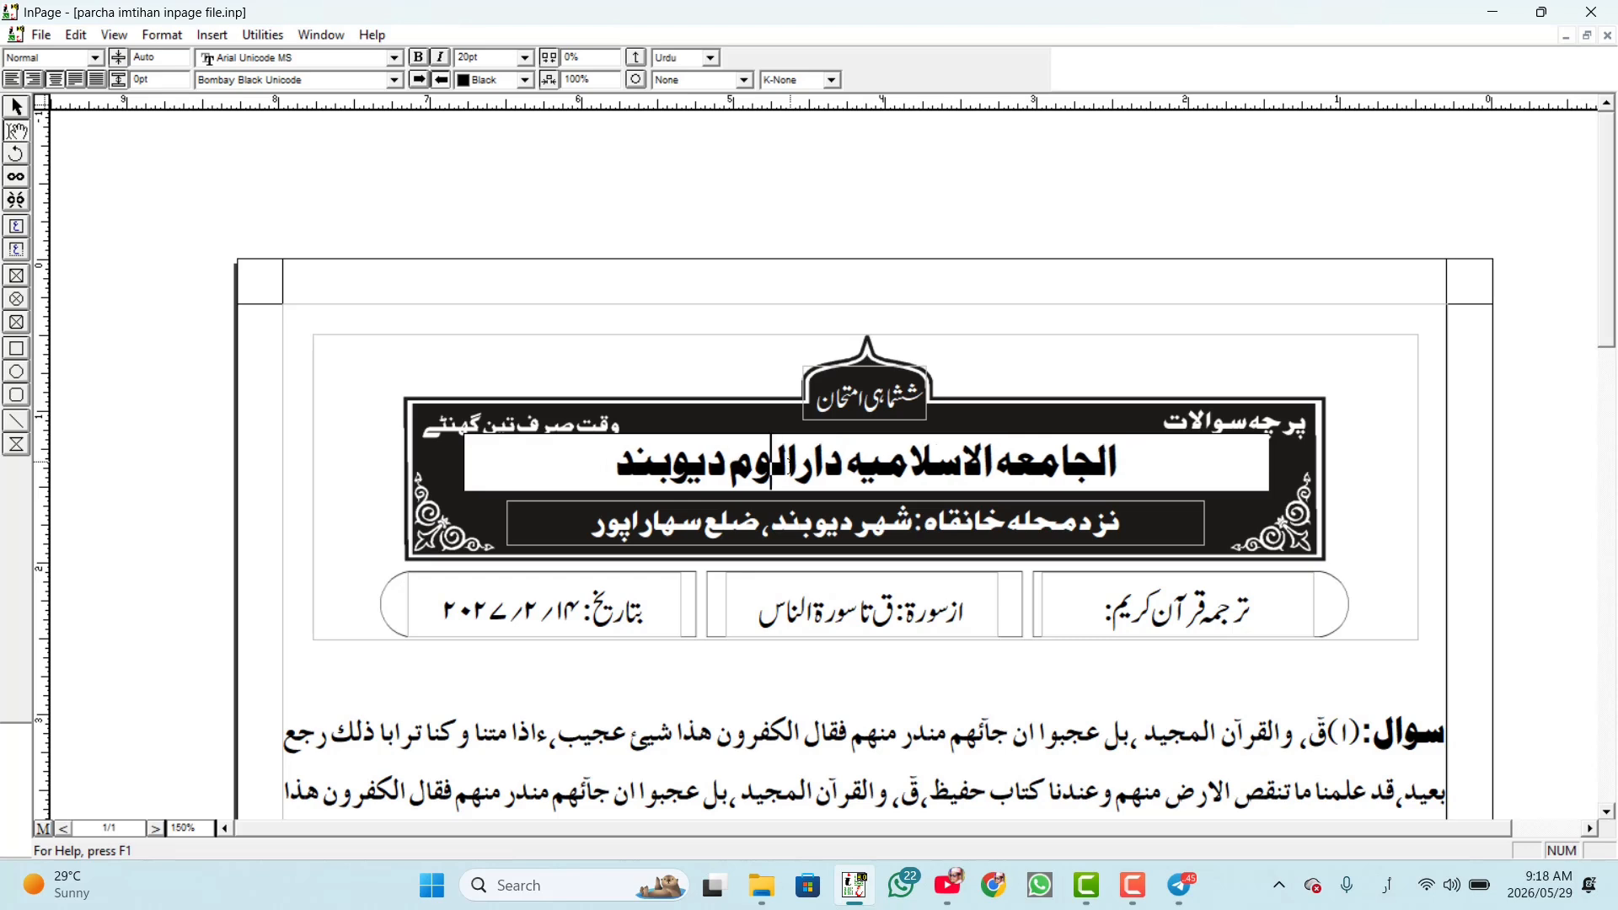
{"action": "type", "text": "عل"}
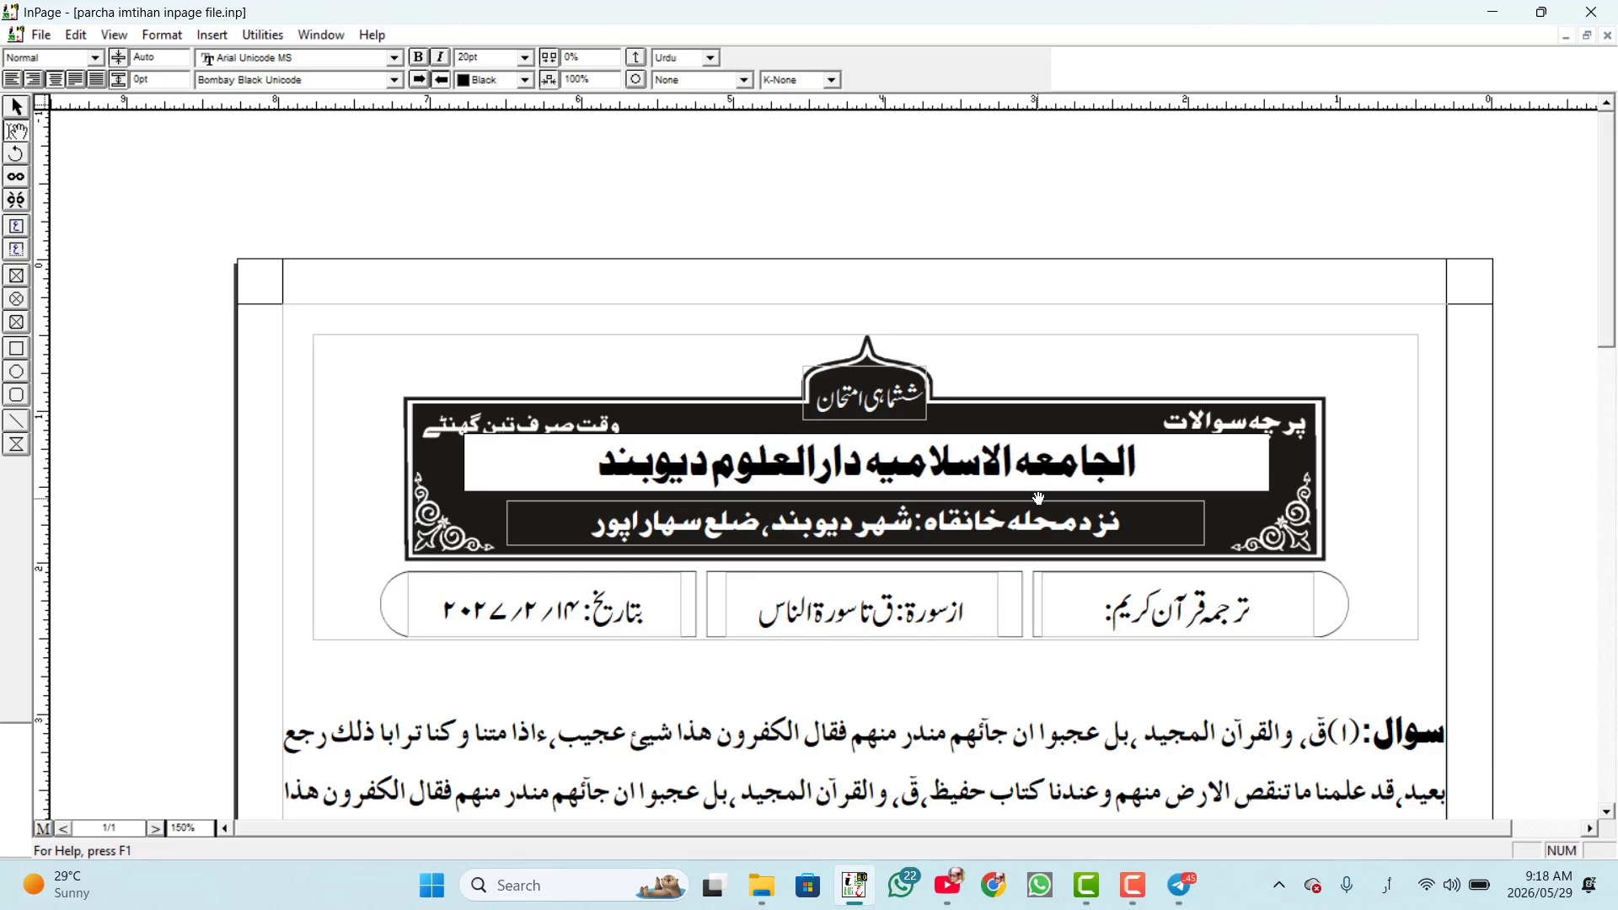
{"action": "left_click", "coordinate": [1025, 470]}
{"action": "key", "text": "BackSpace"}
{"action": "type", "text": "ة"}
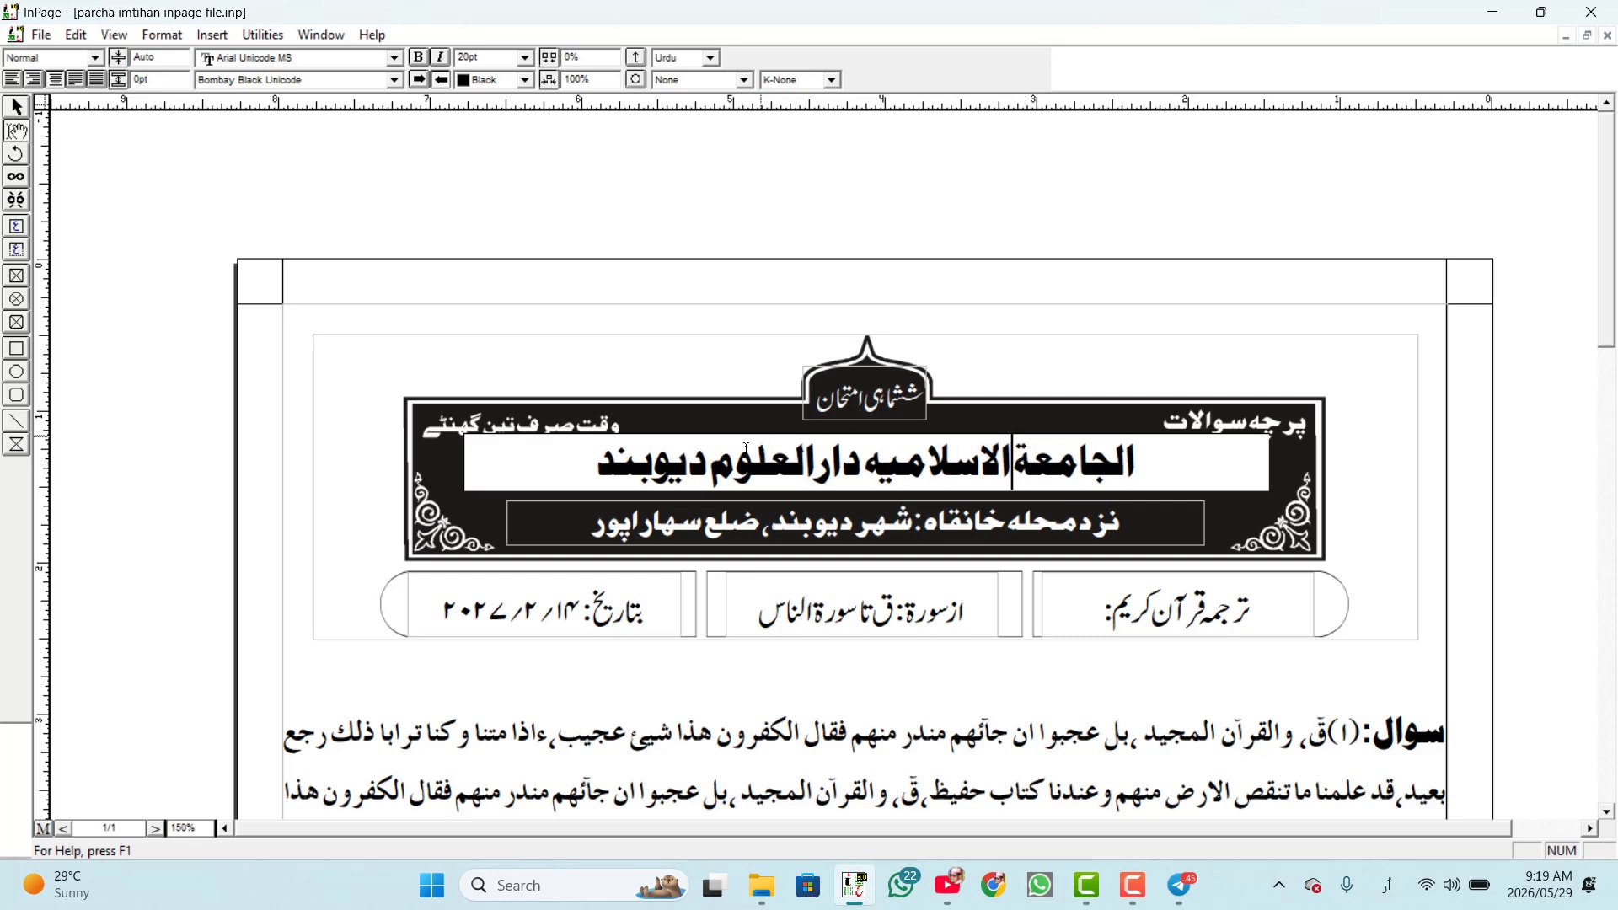
Step: Set the header's address line to Black text and replace its wording with the madrasa's new address
{"action": "left_click_drag", "start_coordinate": [547, 523], "coordinate": [1125, 523]}
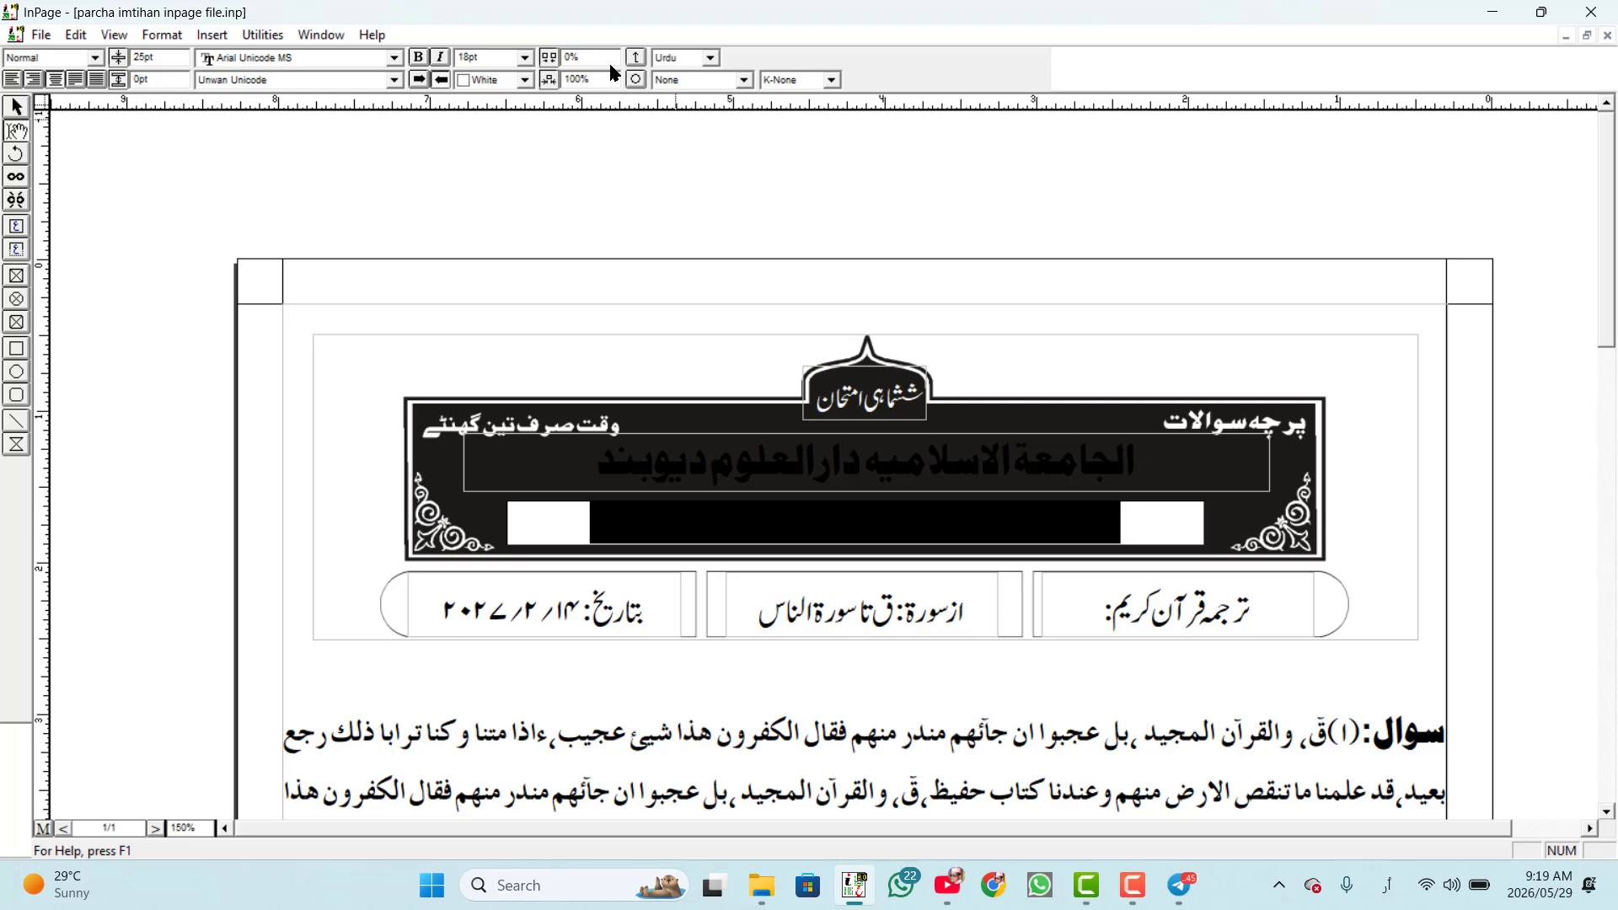
{"action": "left_click", "coordinate": [527, 82]}
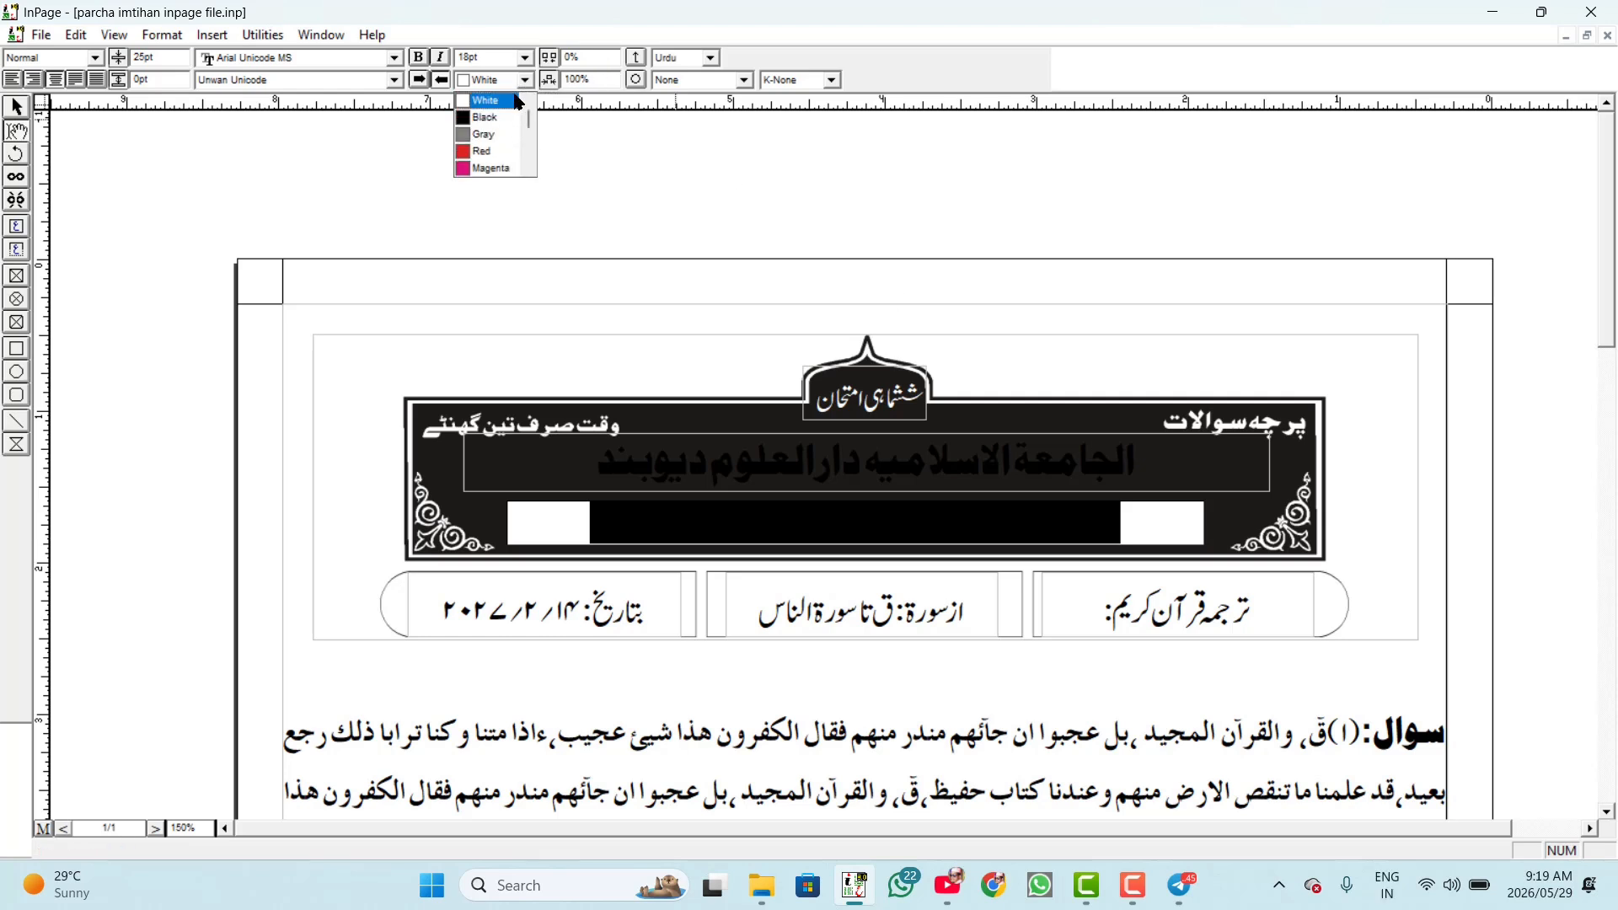
{"action": "left_click", "coordinate": [503, 125]}
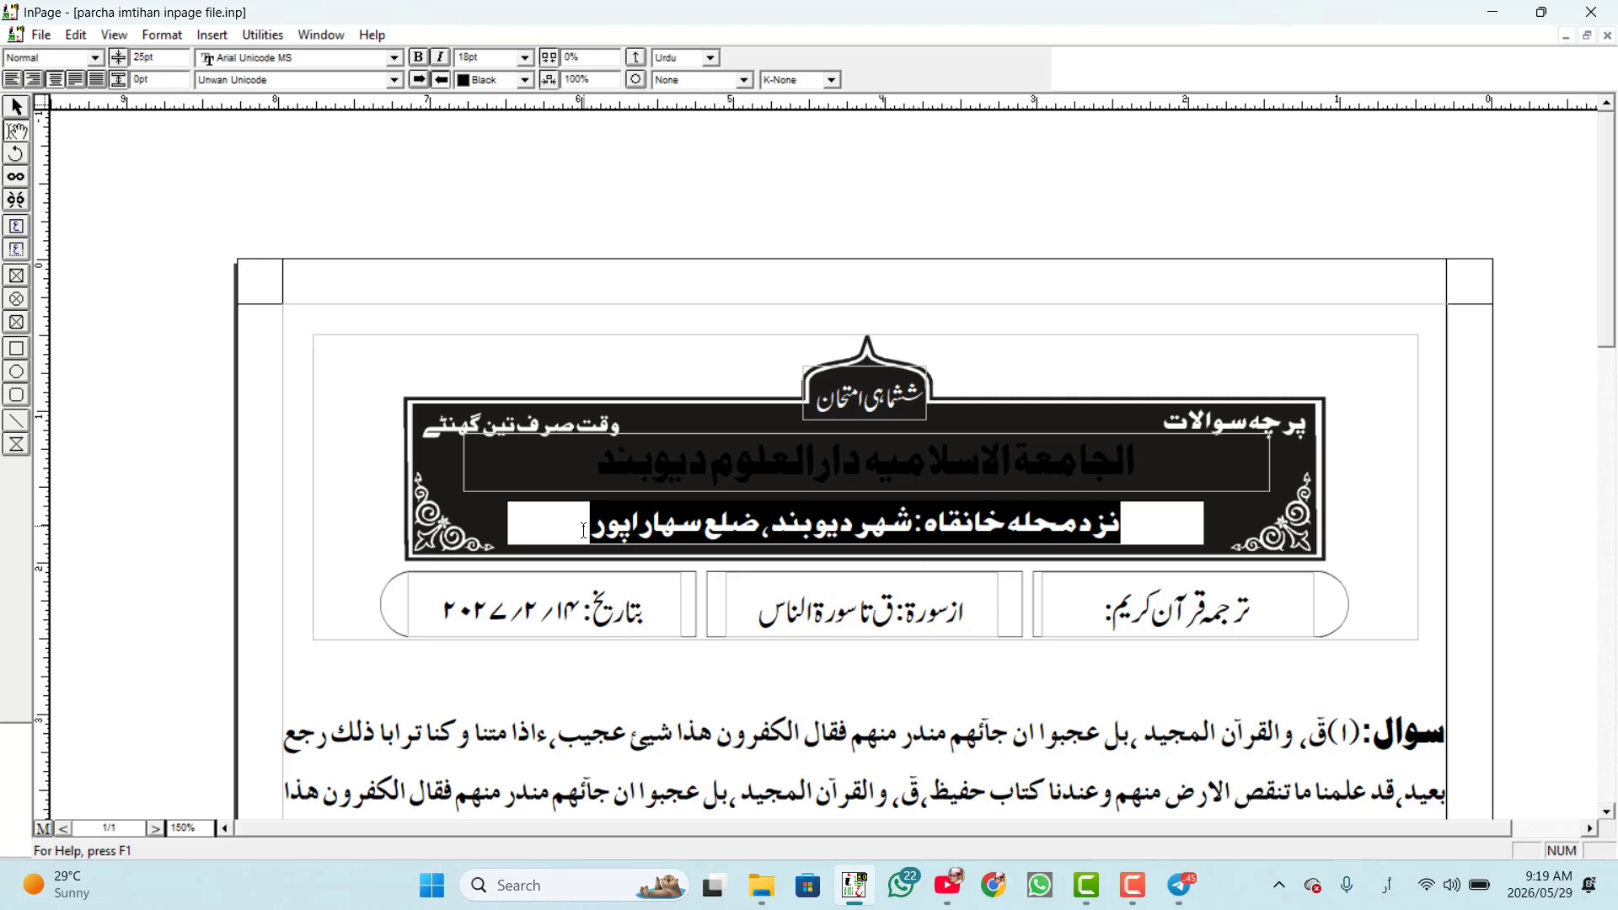
{"action": "key", "text": "ctrl+a"}
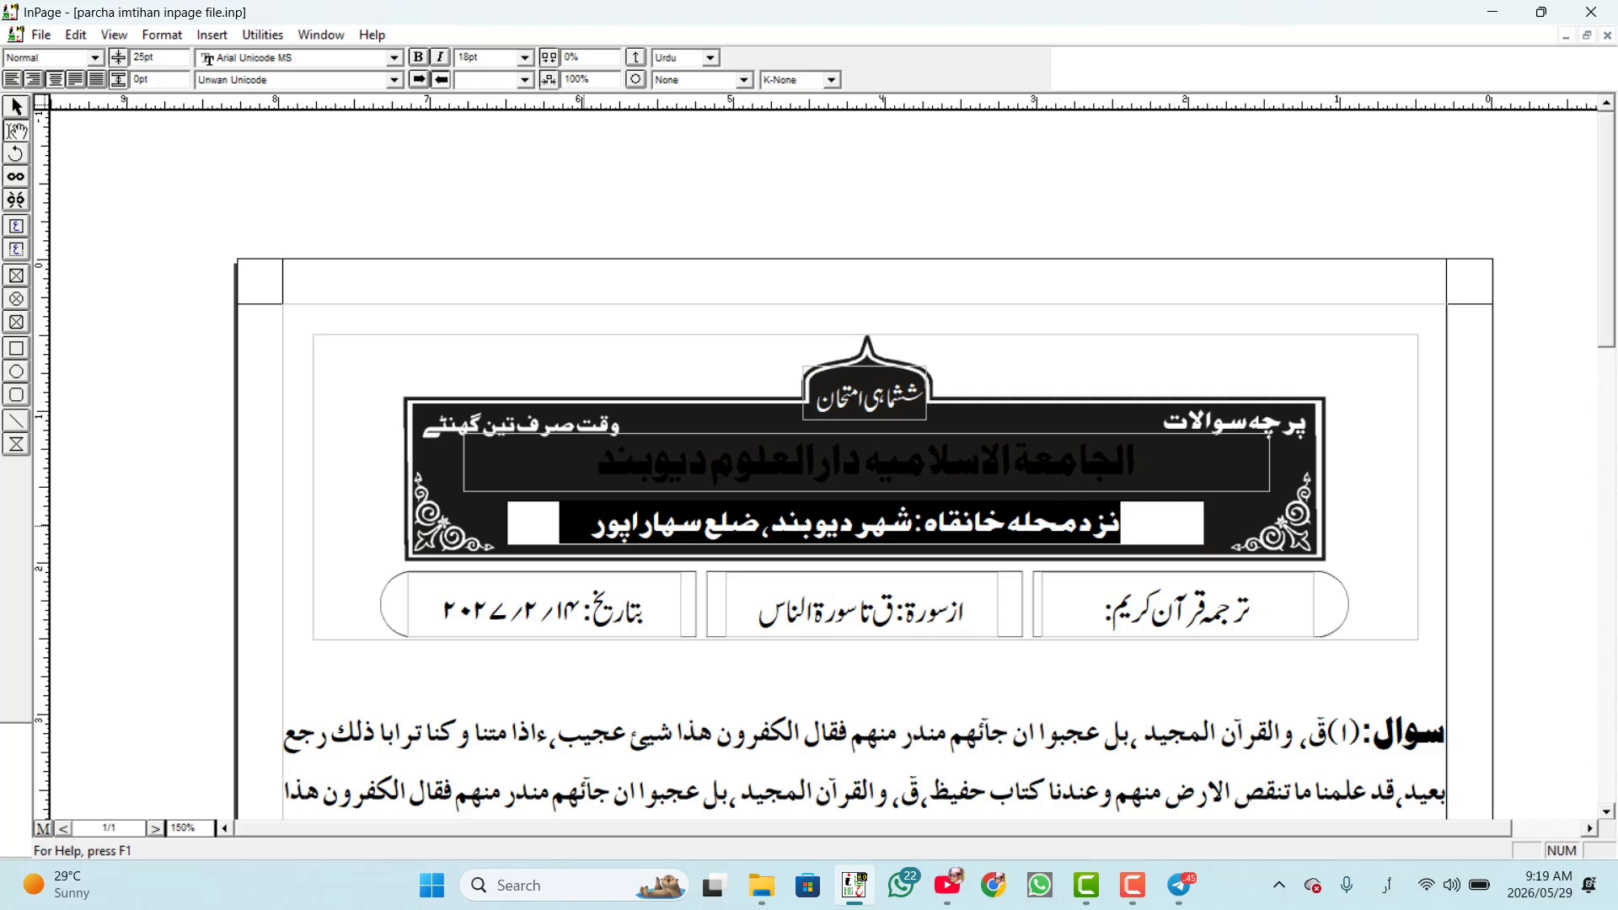
{"action": "key", "text": "BackSpace"}
{"action": "type", "text": "محلہ: خانقاہ نزد مسجد رشید دیو"}
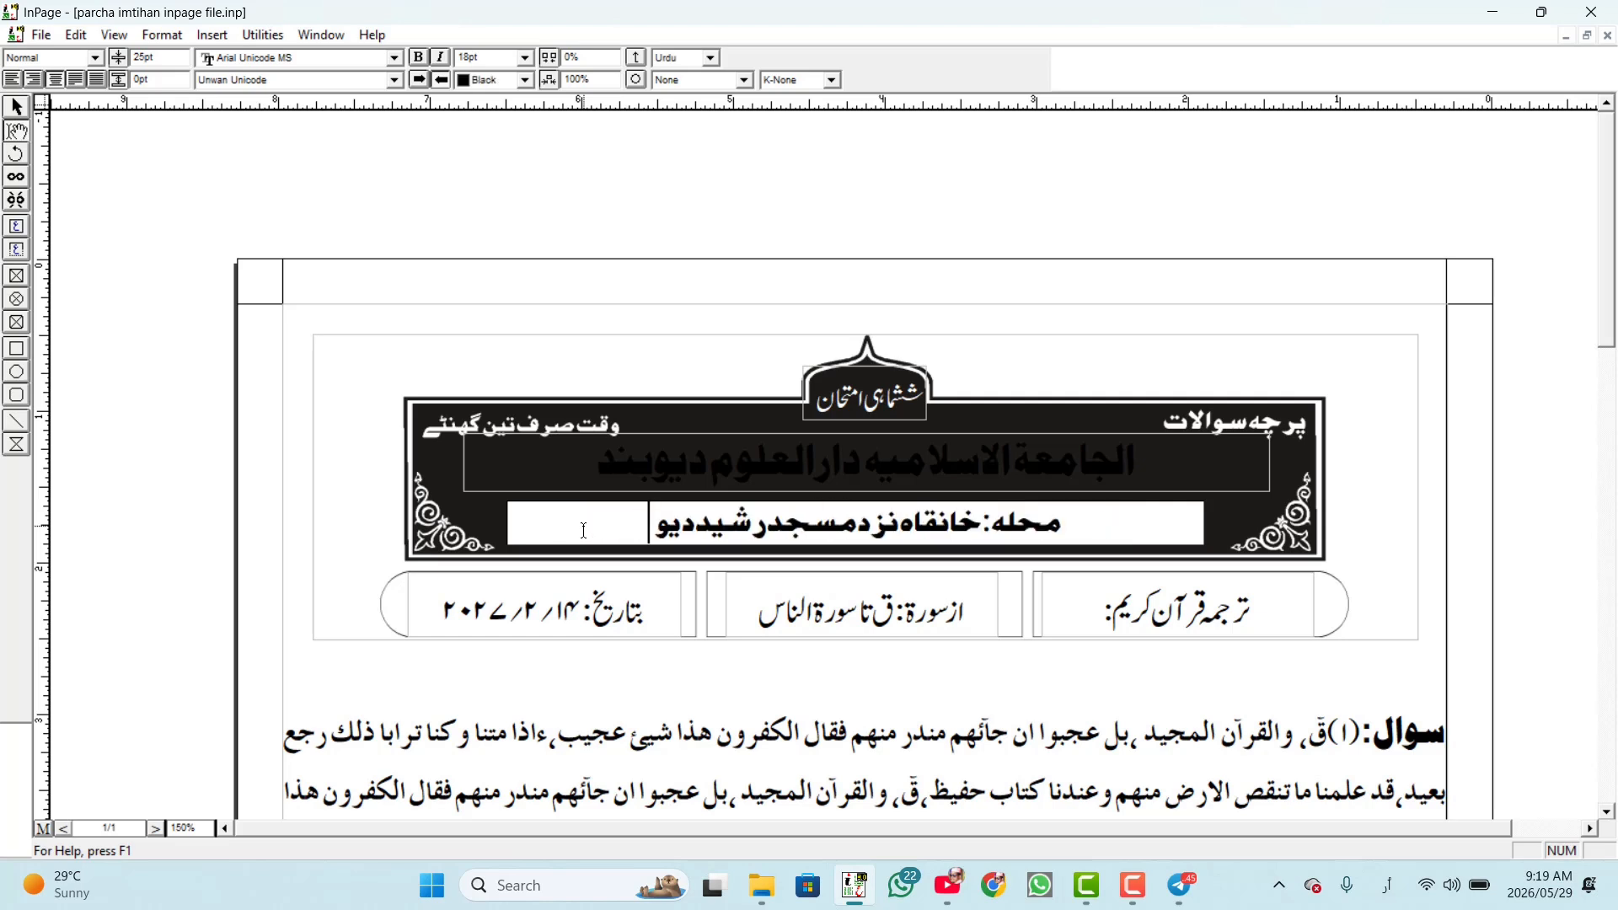
{"action": "type", "text": "بند"}
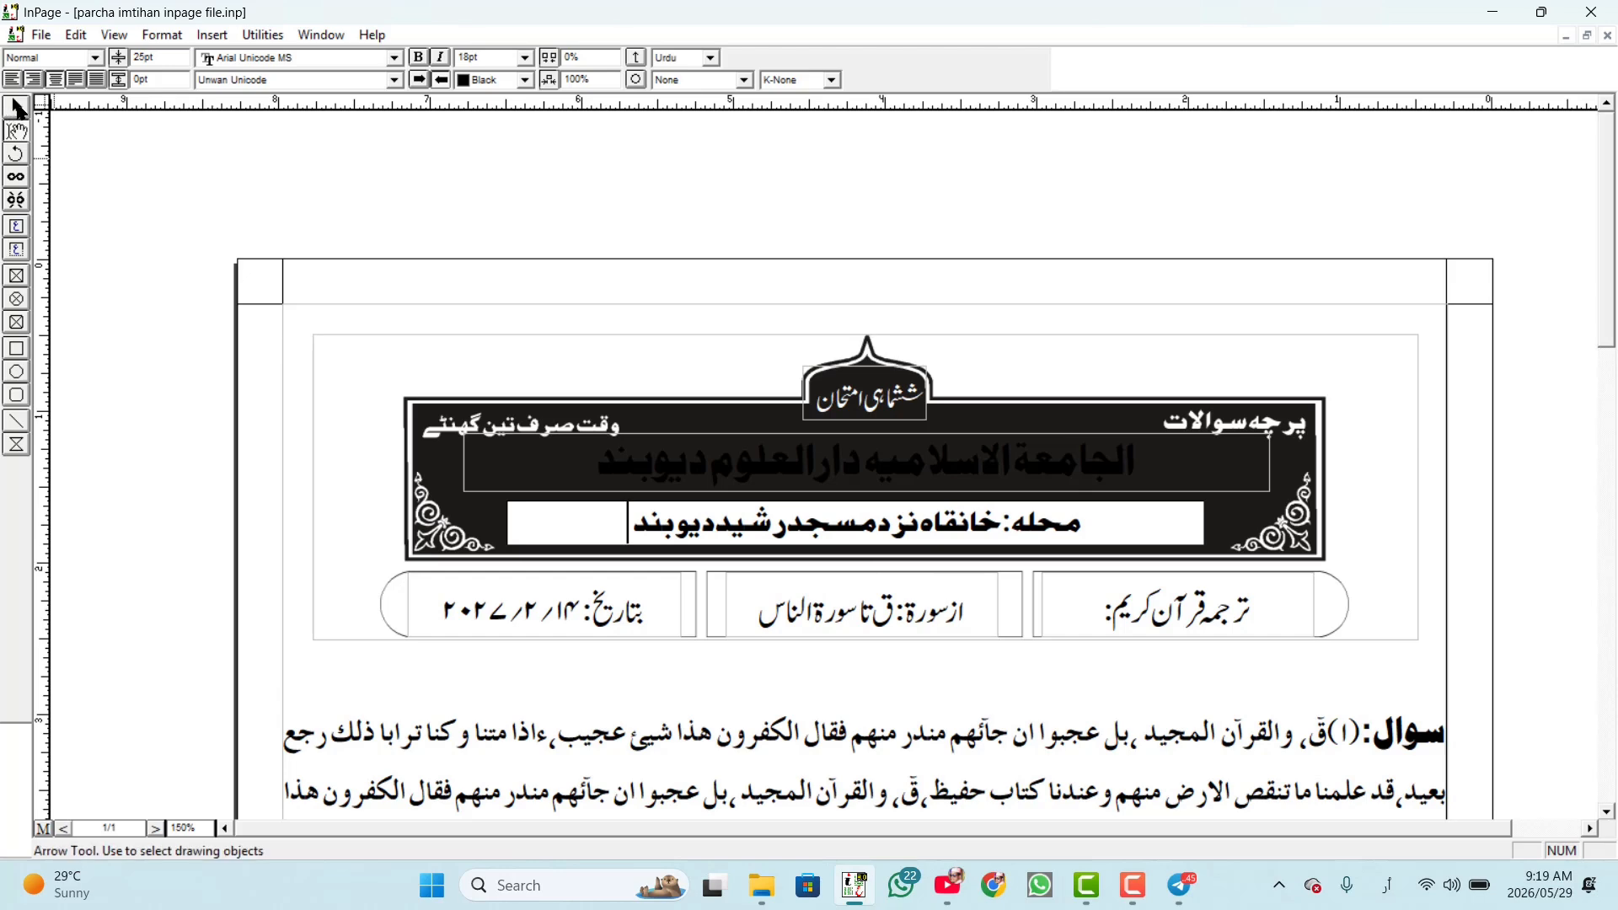
Step: Nudge the address text box in the header slightly down, to a vertical position of 1.618"
{"action": "left_click", "coordinate": [17, 108]}
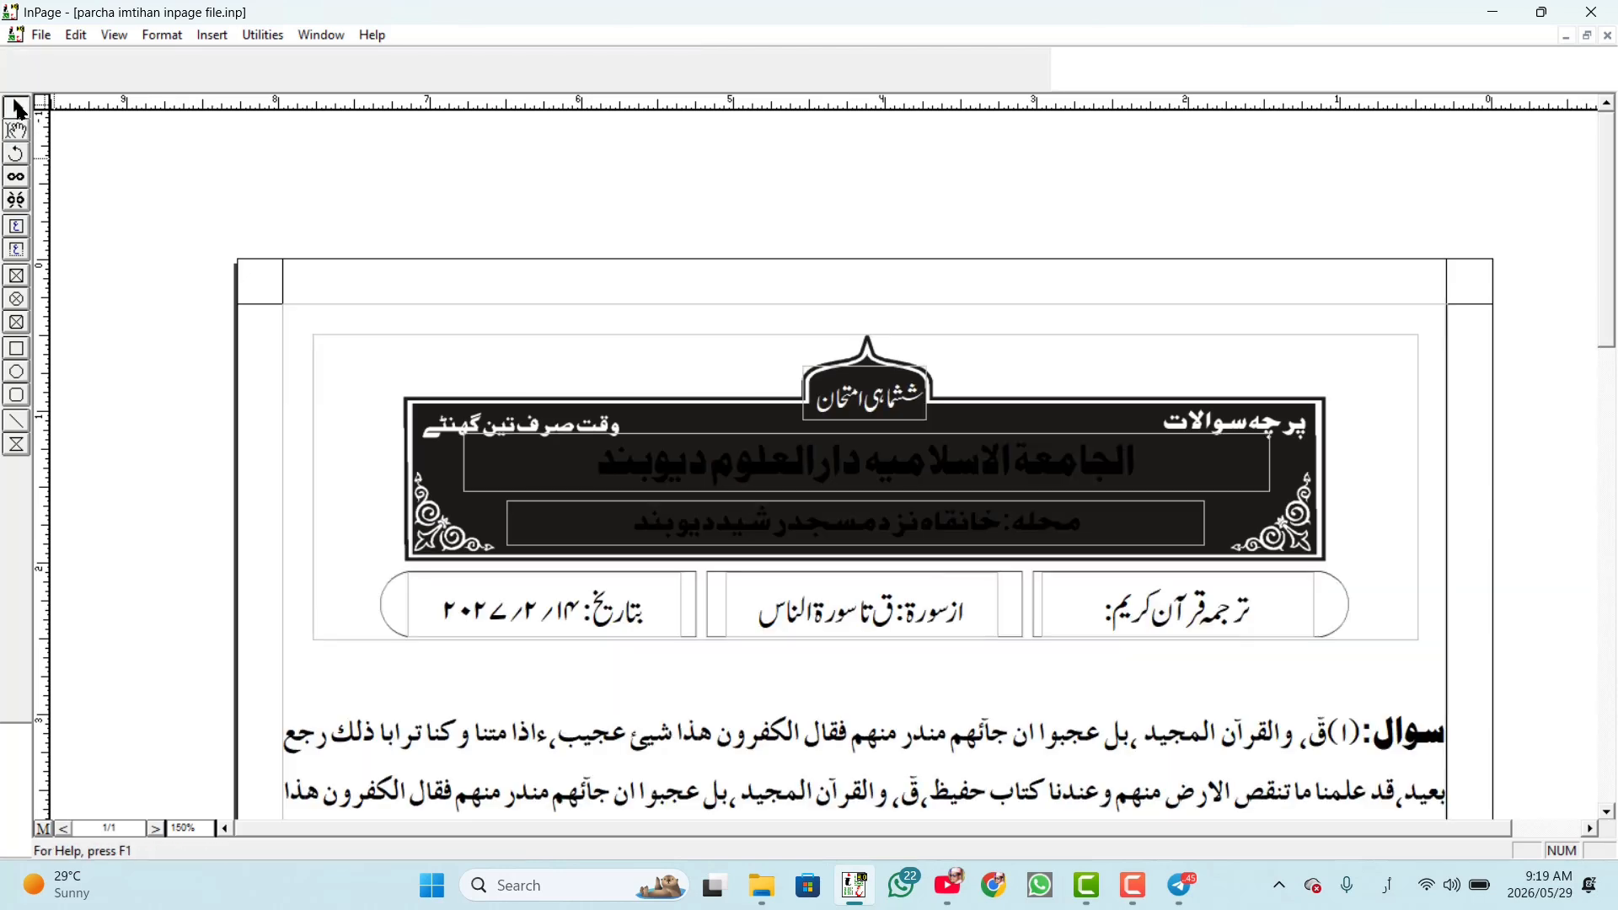
{"action": "left_click", "coordinate": [933, 514]}
{"action": "key", "text": "Down"}
{"action": "key", "text": "Down"}
{"action": "key", "text": "Down"}
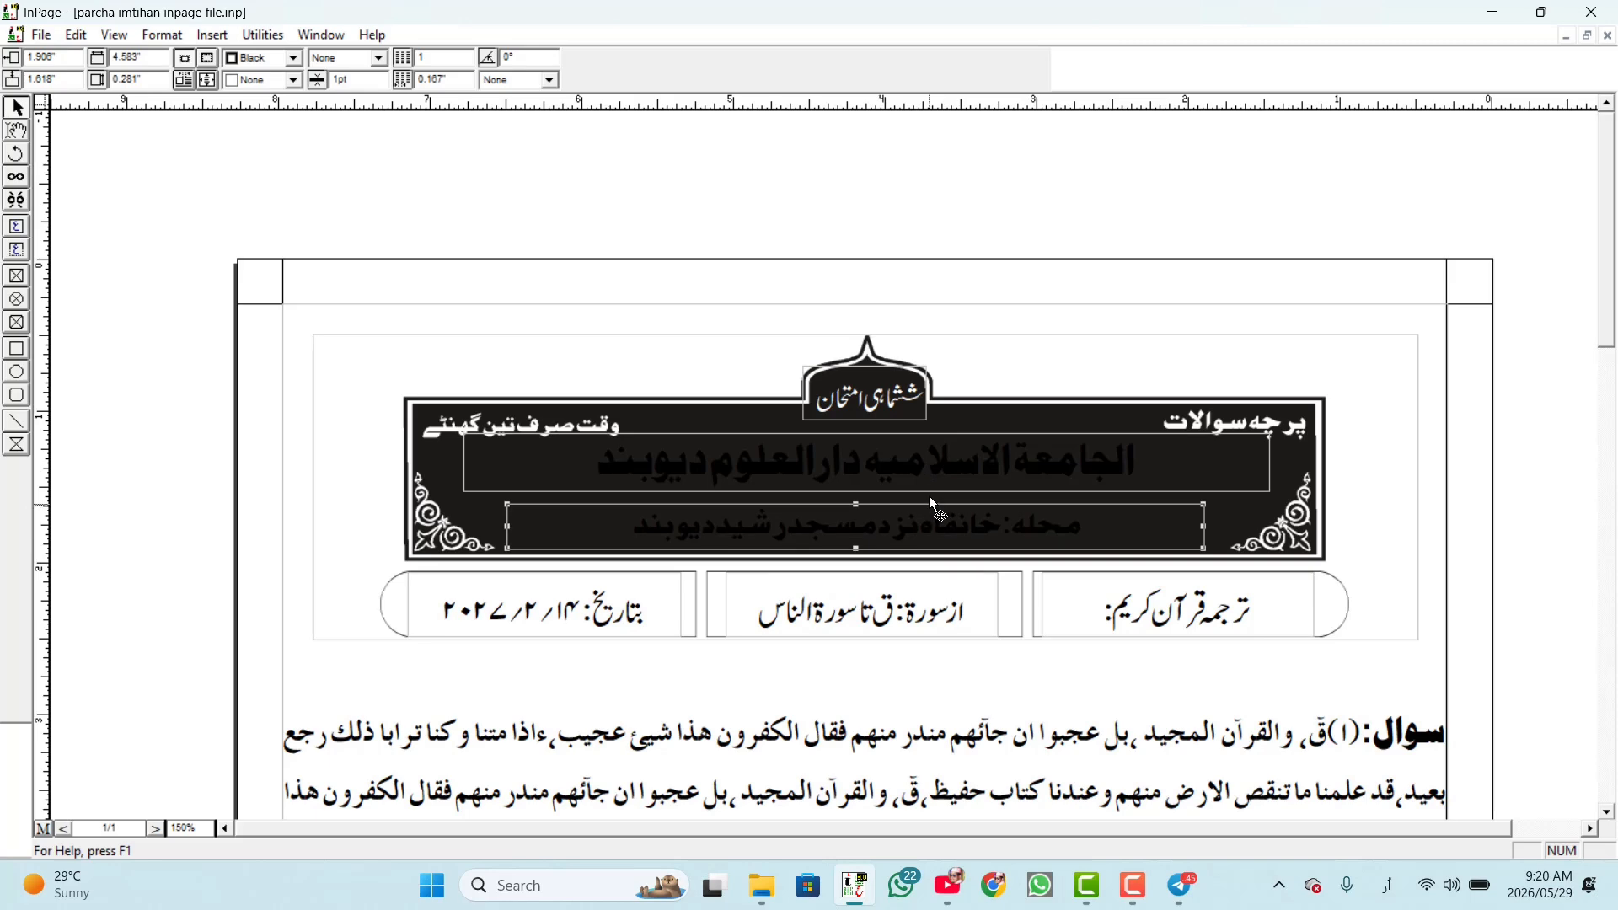
Step: Nudge the madrasa name text box slightly down, to a vertical position of 1.194"
{"action": "left_click", "coordinate": [934, 467]}
{"action": "key", "text": "Down"}
{"action": "key", "text": "Down"}
{"action": "key", "text": "Down"}
{"action": "key", "text": "Down"}
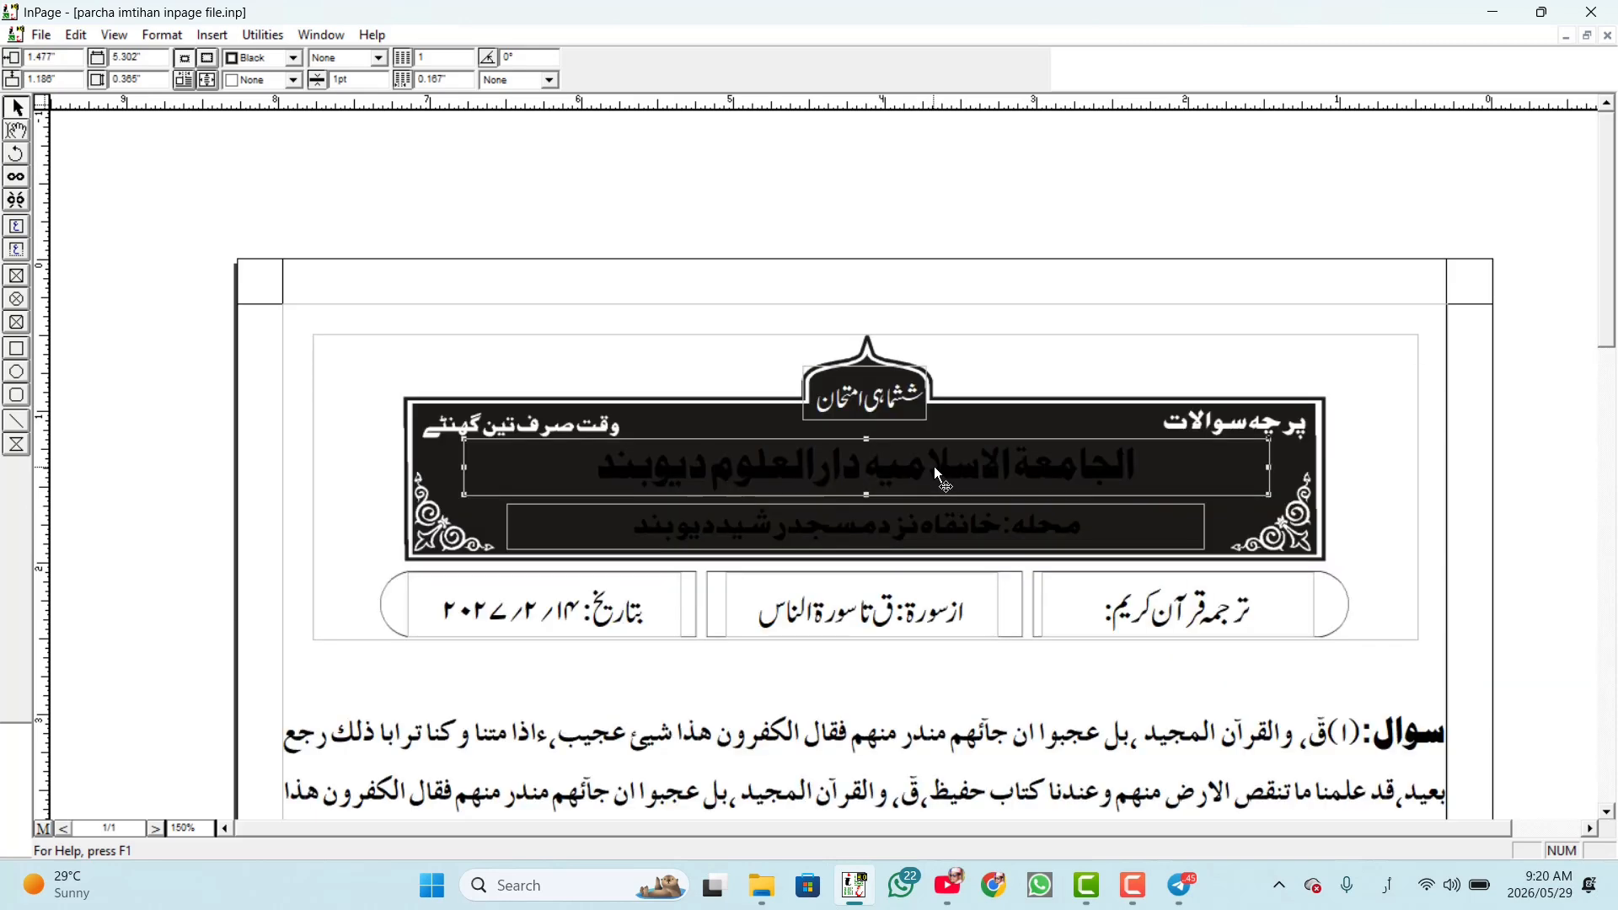
{"action": "key", "text": "Down"}
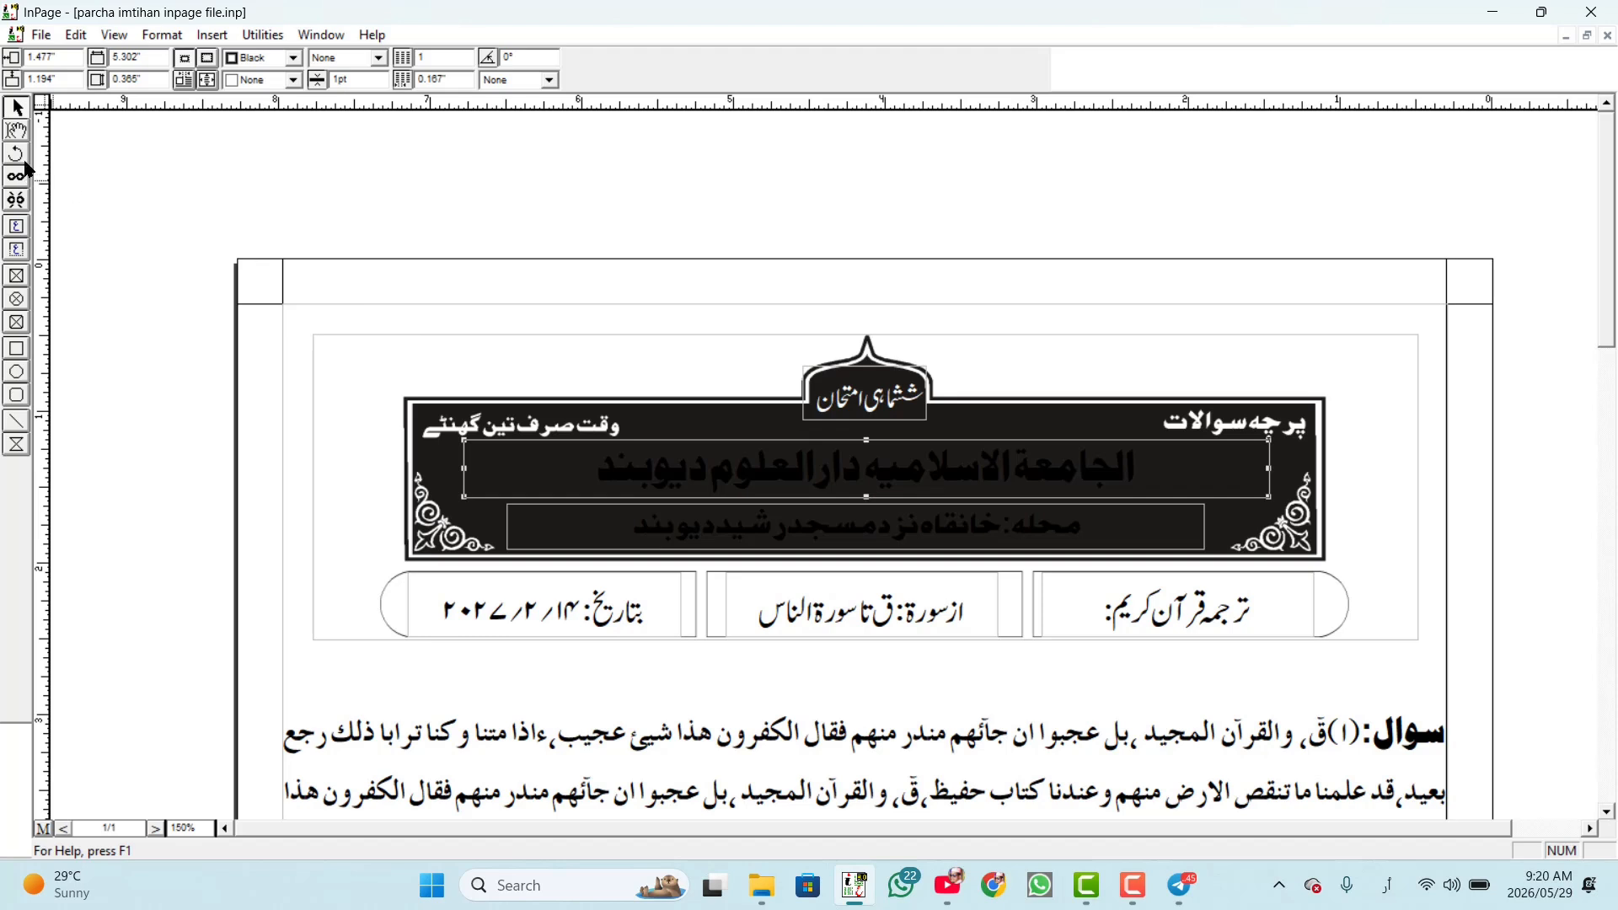
Step: Set the text colour of the whole madrasa name line to White
{"action": "left_click", "coordinate": [17, 131]}
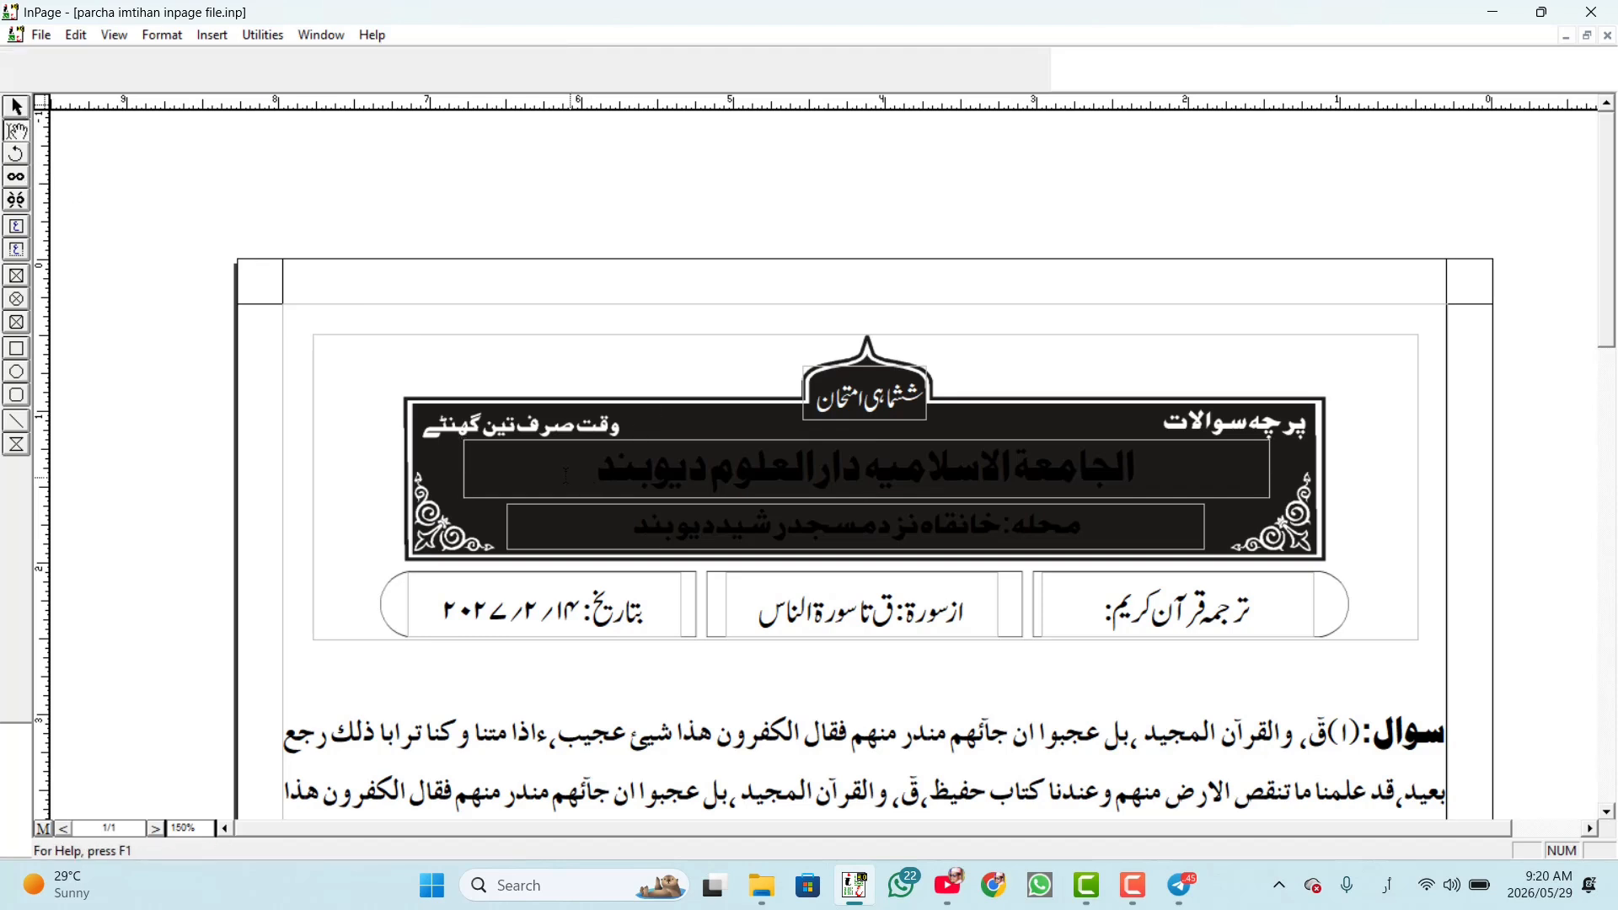
{"action": "left_click_drag", "start_coordinate": [590, 477], "coordinate": [1378, 468]}
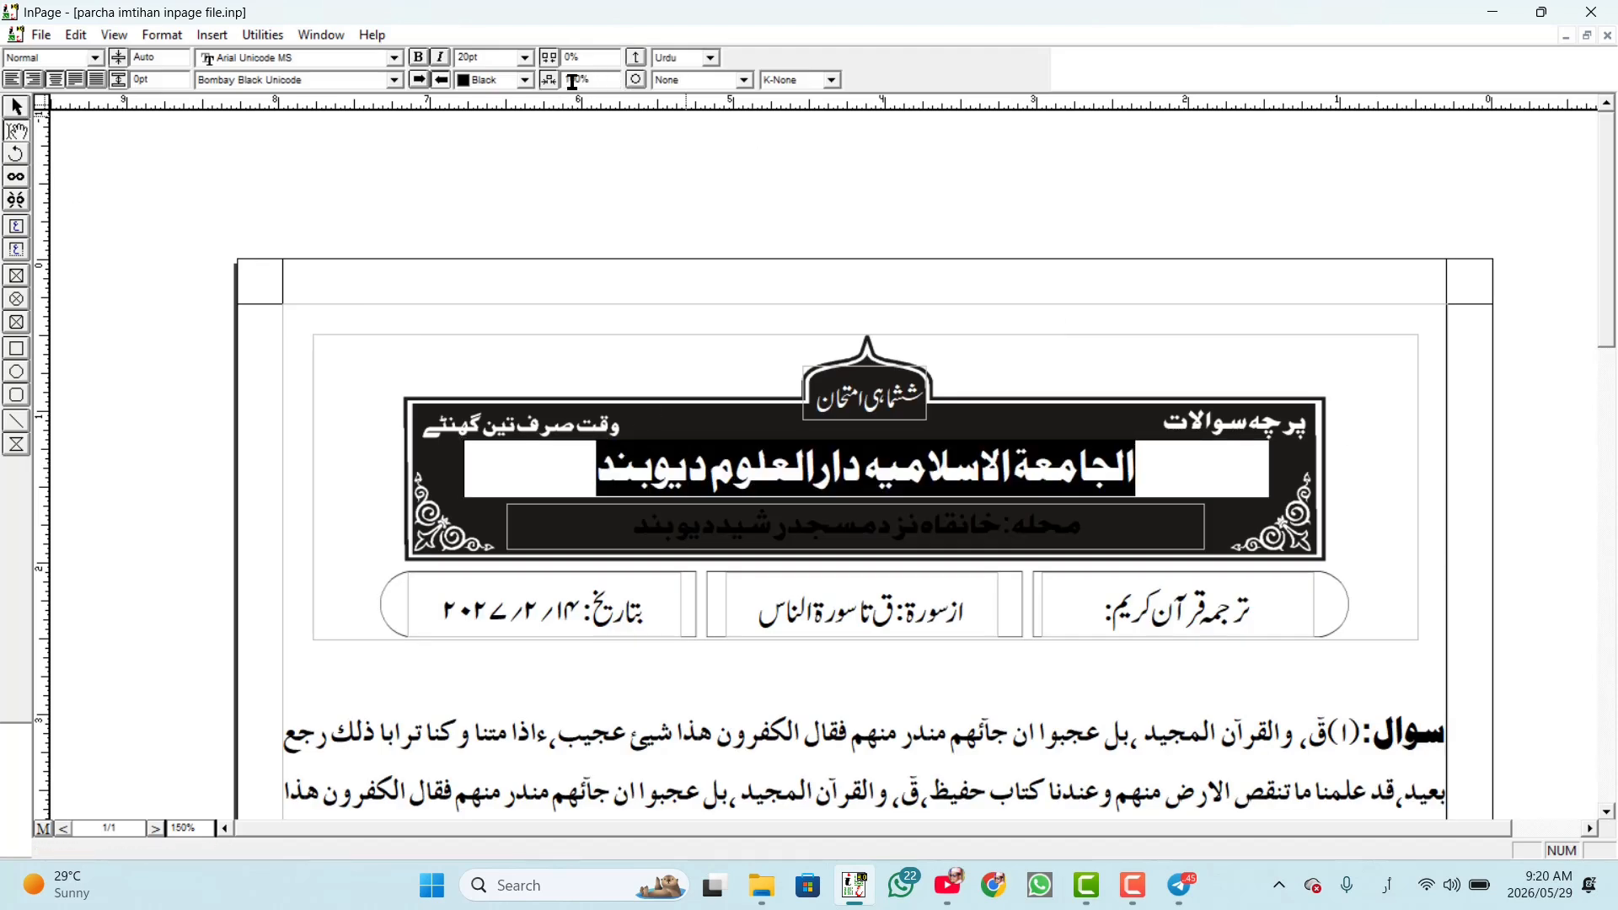
{"action": "left_click", "coordinate": [526, 81]}
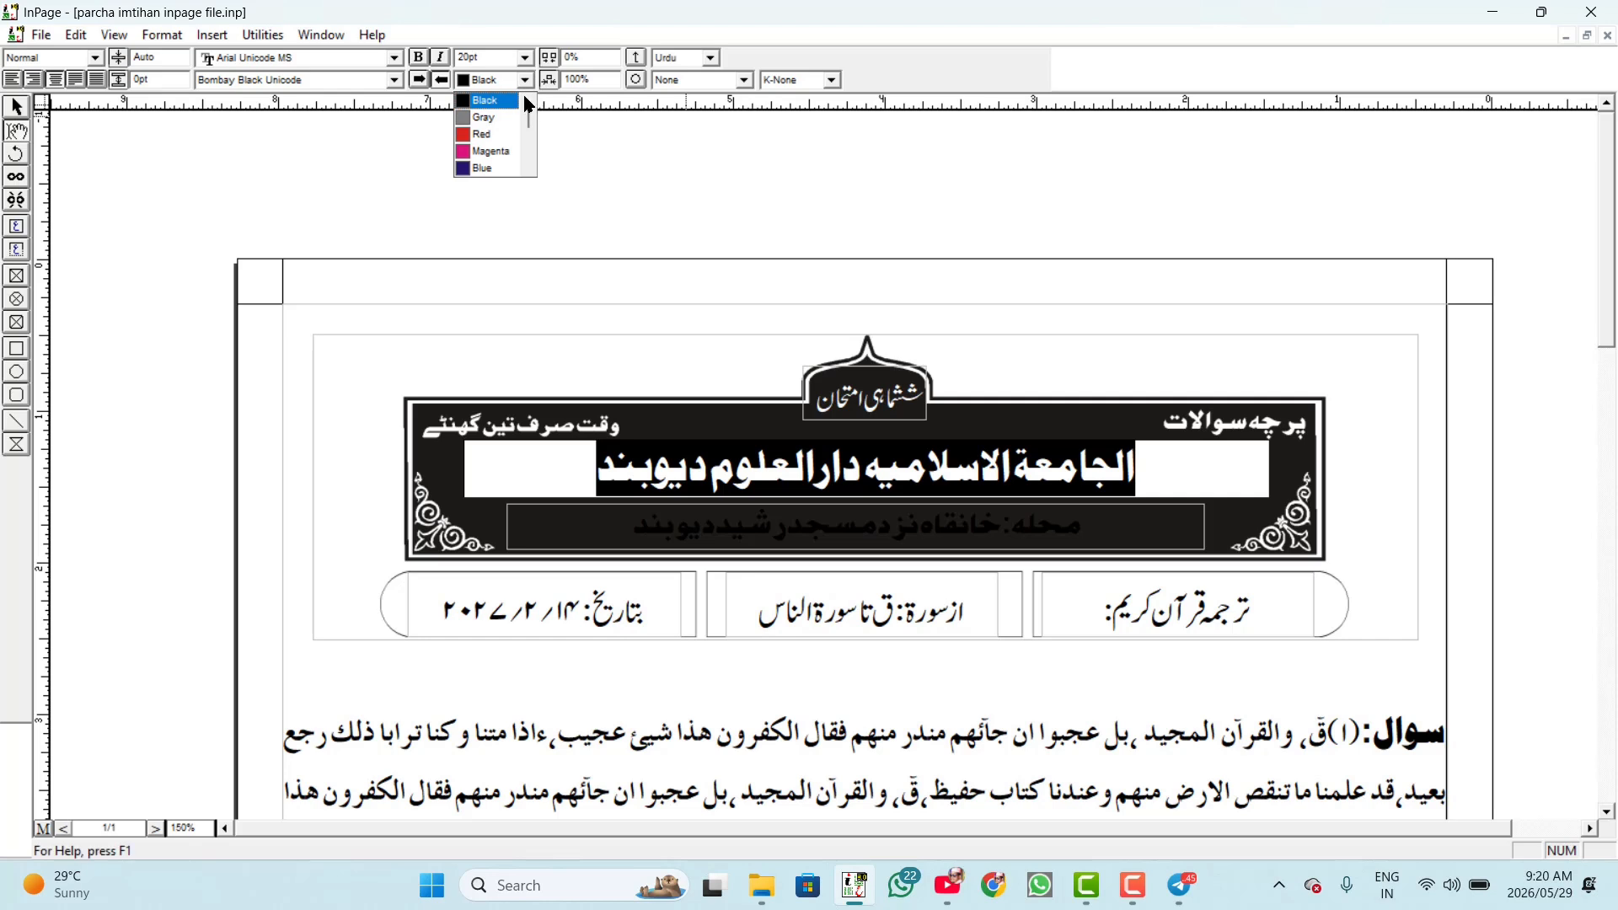
{"action": "scroll", "coordinate": [528, 102], "scroll_direction": "up", "scroll_amount": 2}
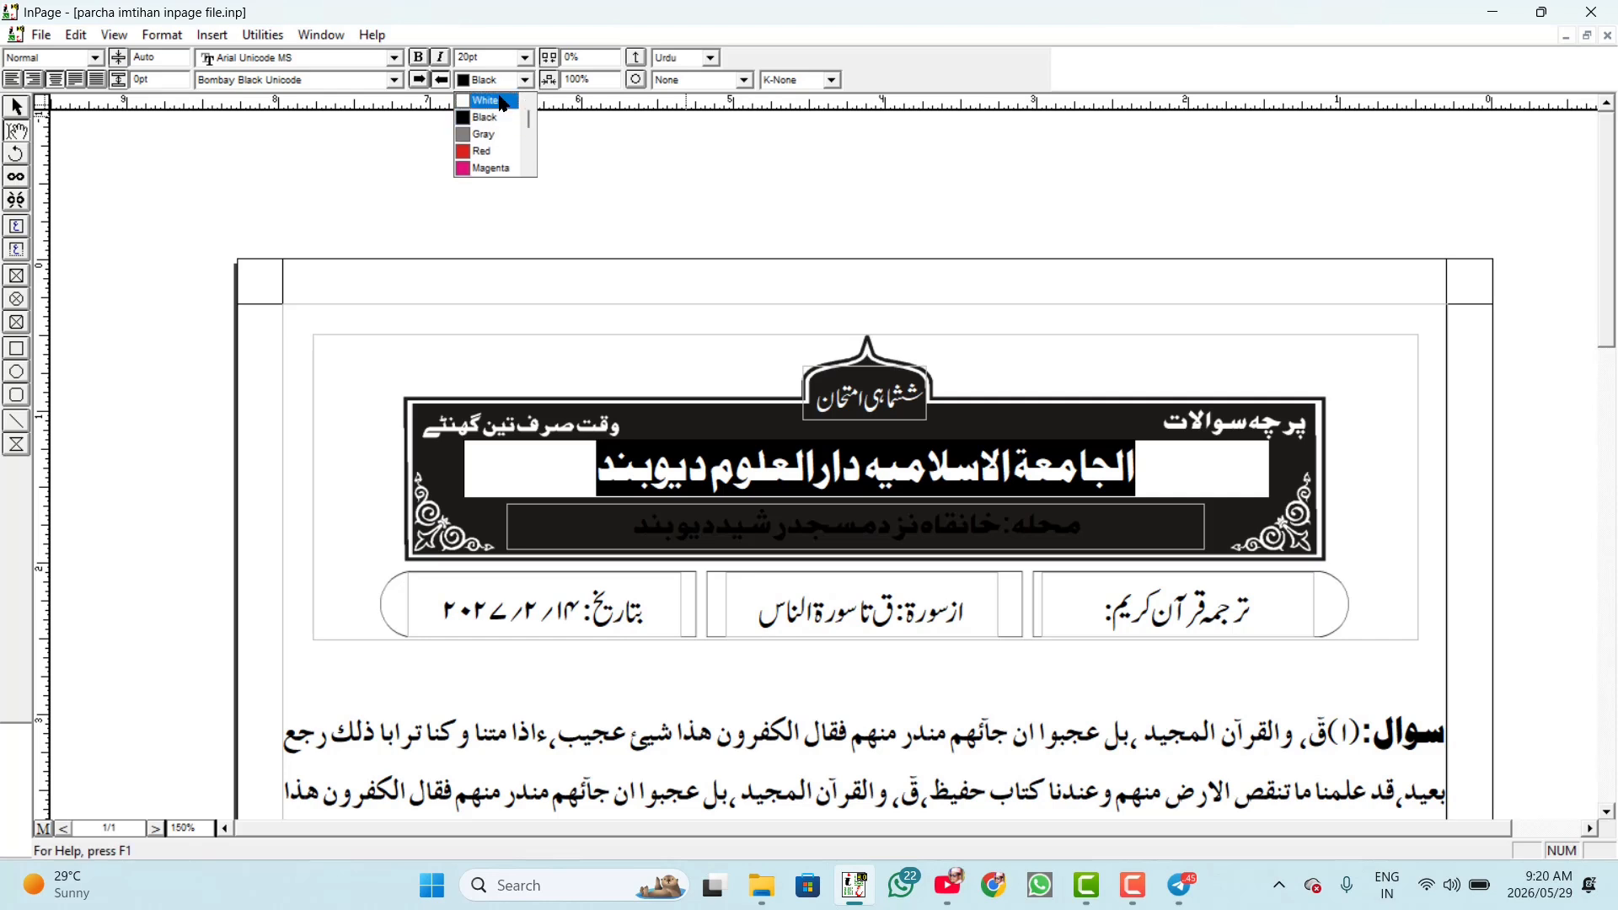
{"action": "left_click", "coordinate": [503, 101]}
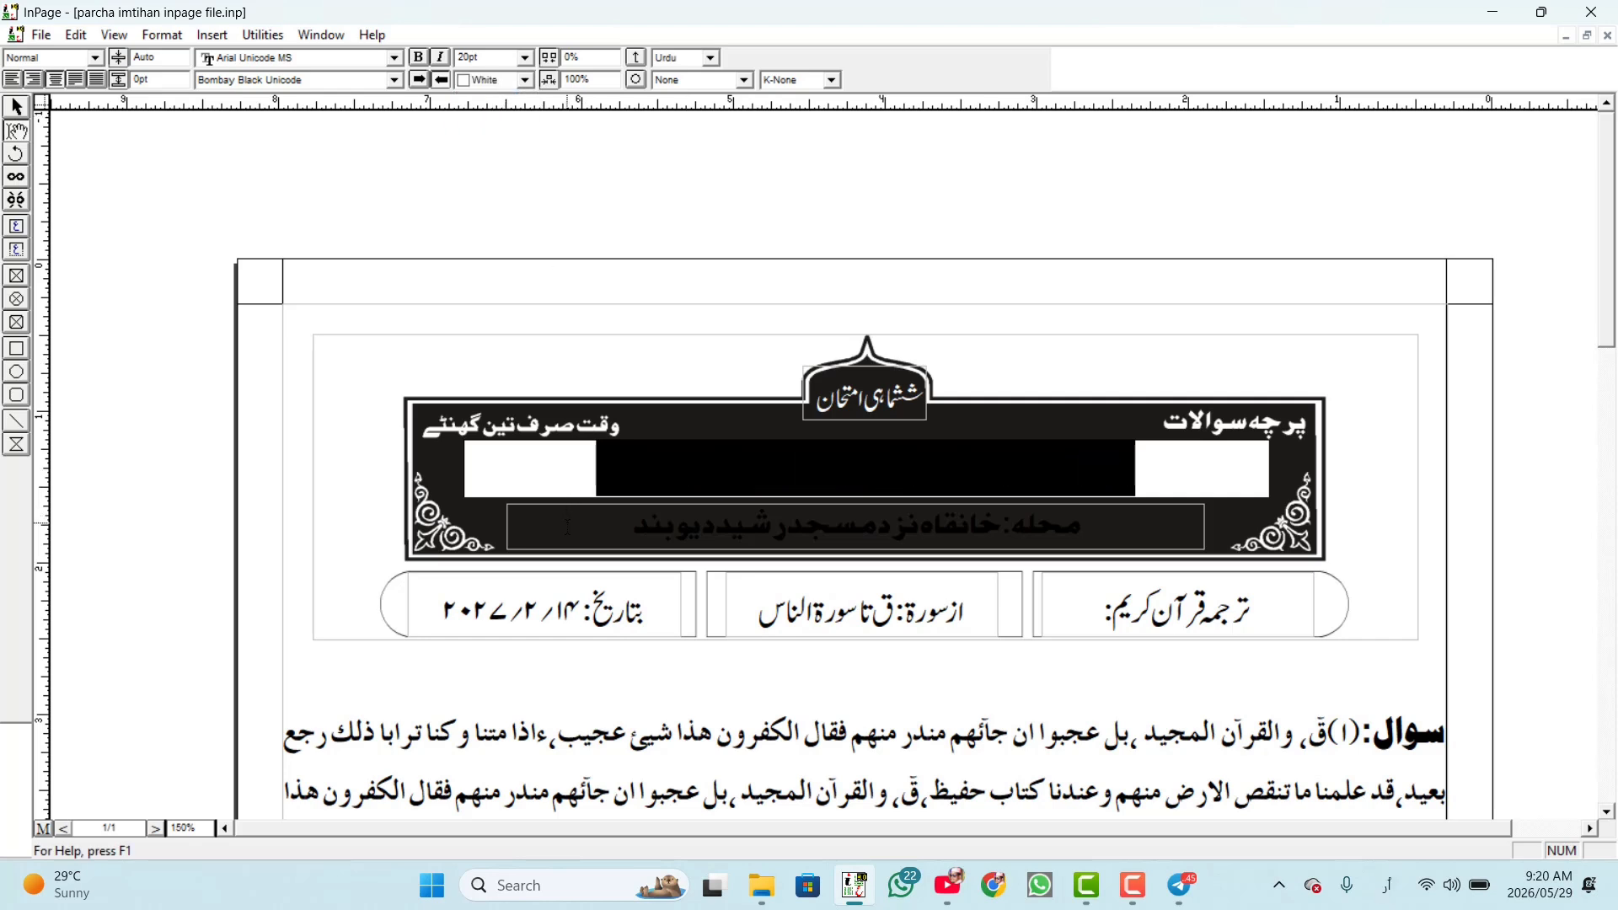
Step: Set the text colour of the address line beneath the madrasa name to White
{"action": "left_click_drag", "start_coordinate": [627, 527], "coordinate": [1085, 533]}
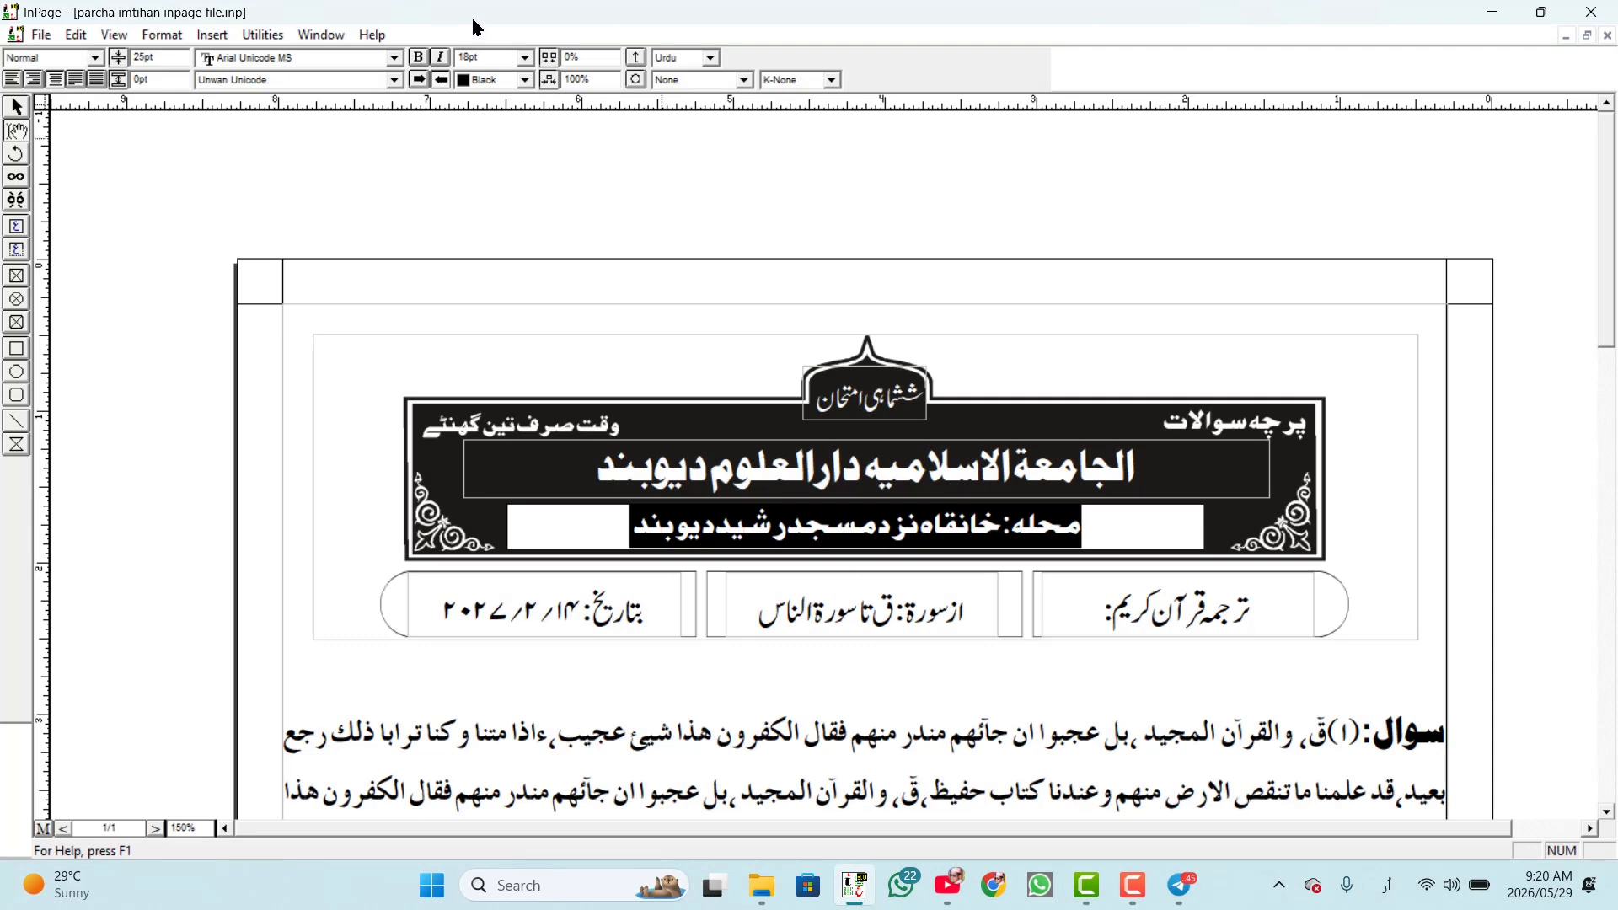
{"action": "left_click", "coordinate": [527, 81]}
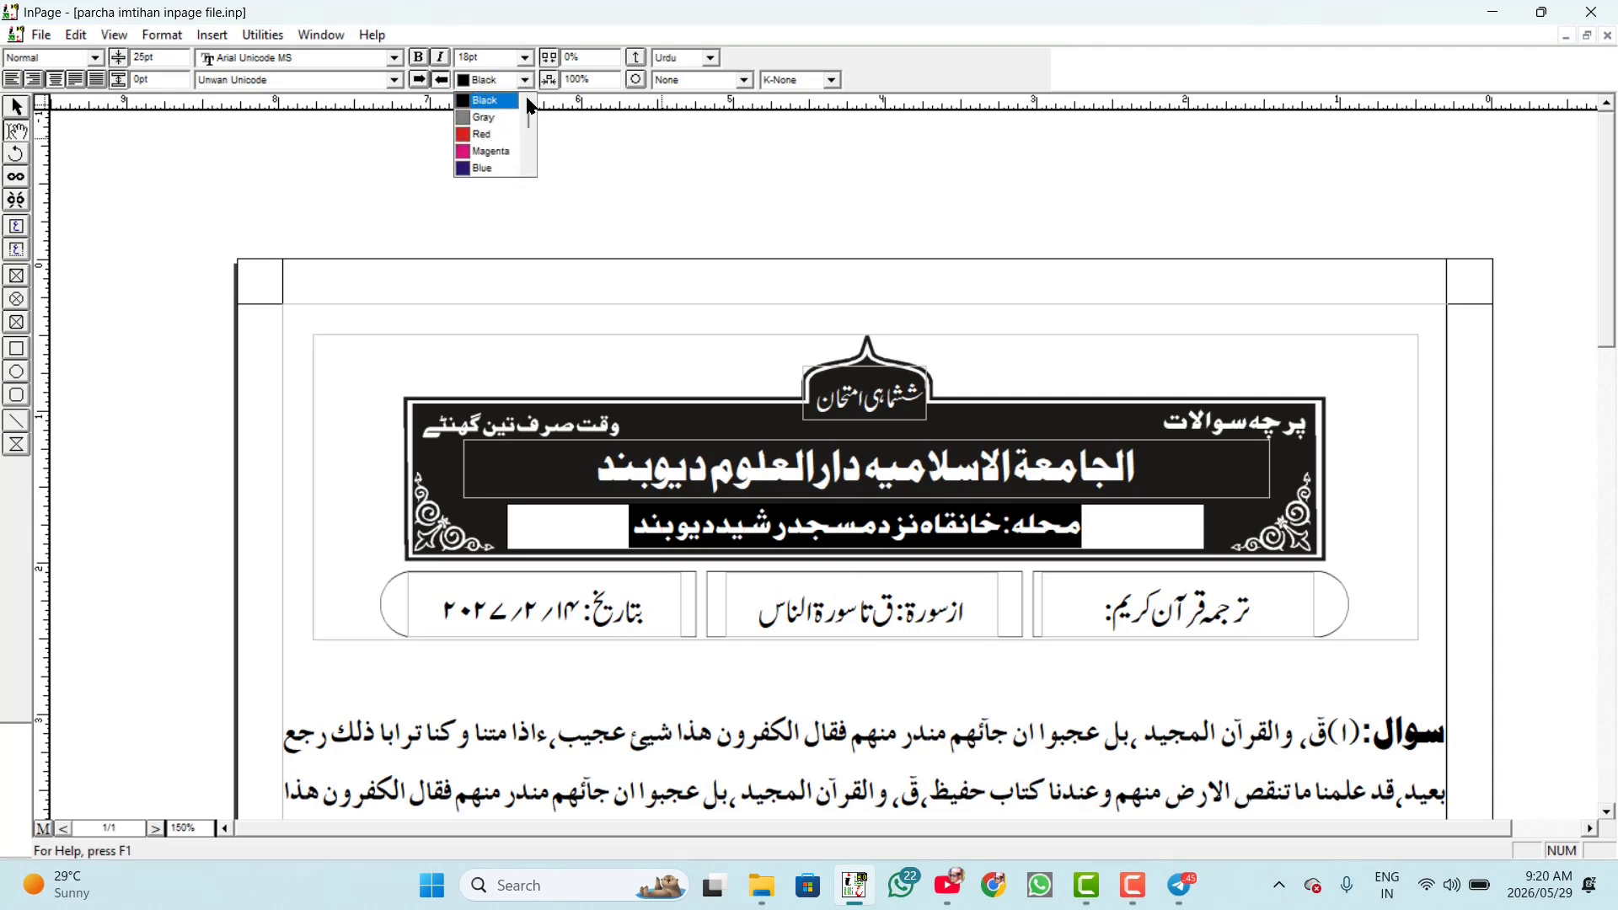
{"action": "left_click", "coordinate": [529, 100]}
{"action": "left_click", "coordinate": [497, 102]}
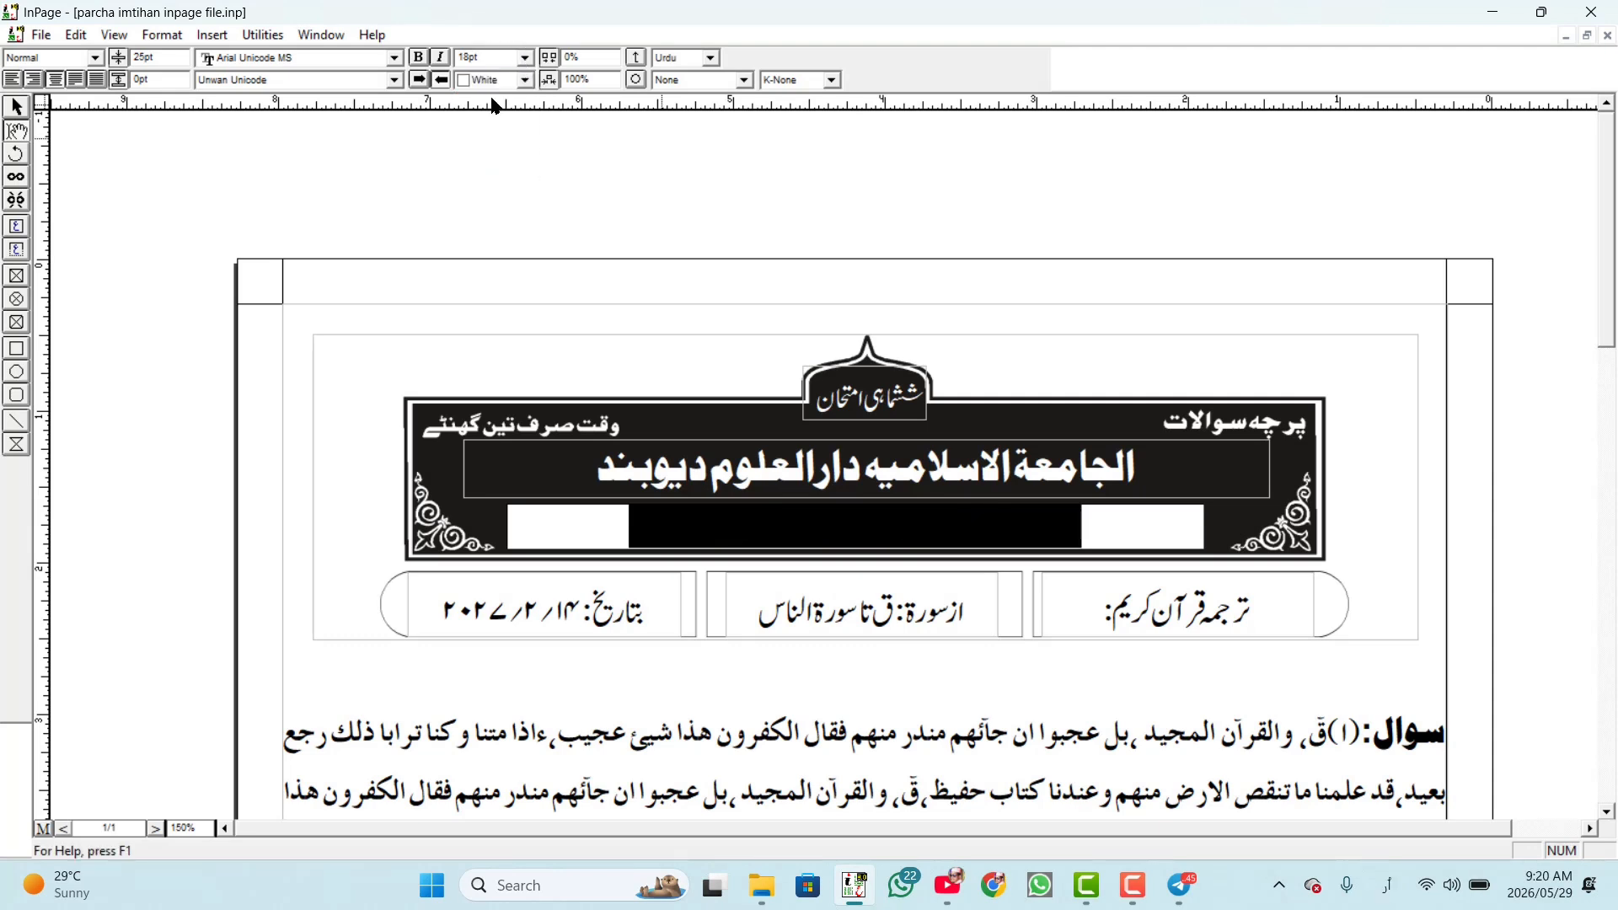
Step: Replace the surah range in the middle box below the banner with "وقت صرف تین گھنٹے:"
{"action": "left_click", "coordinate": [753, 610]}
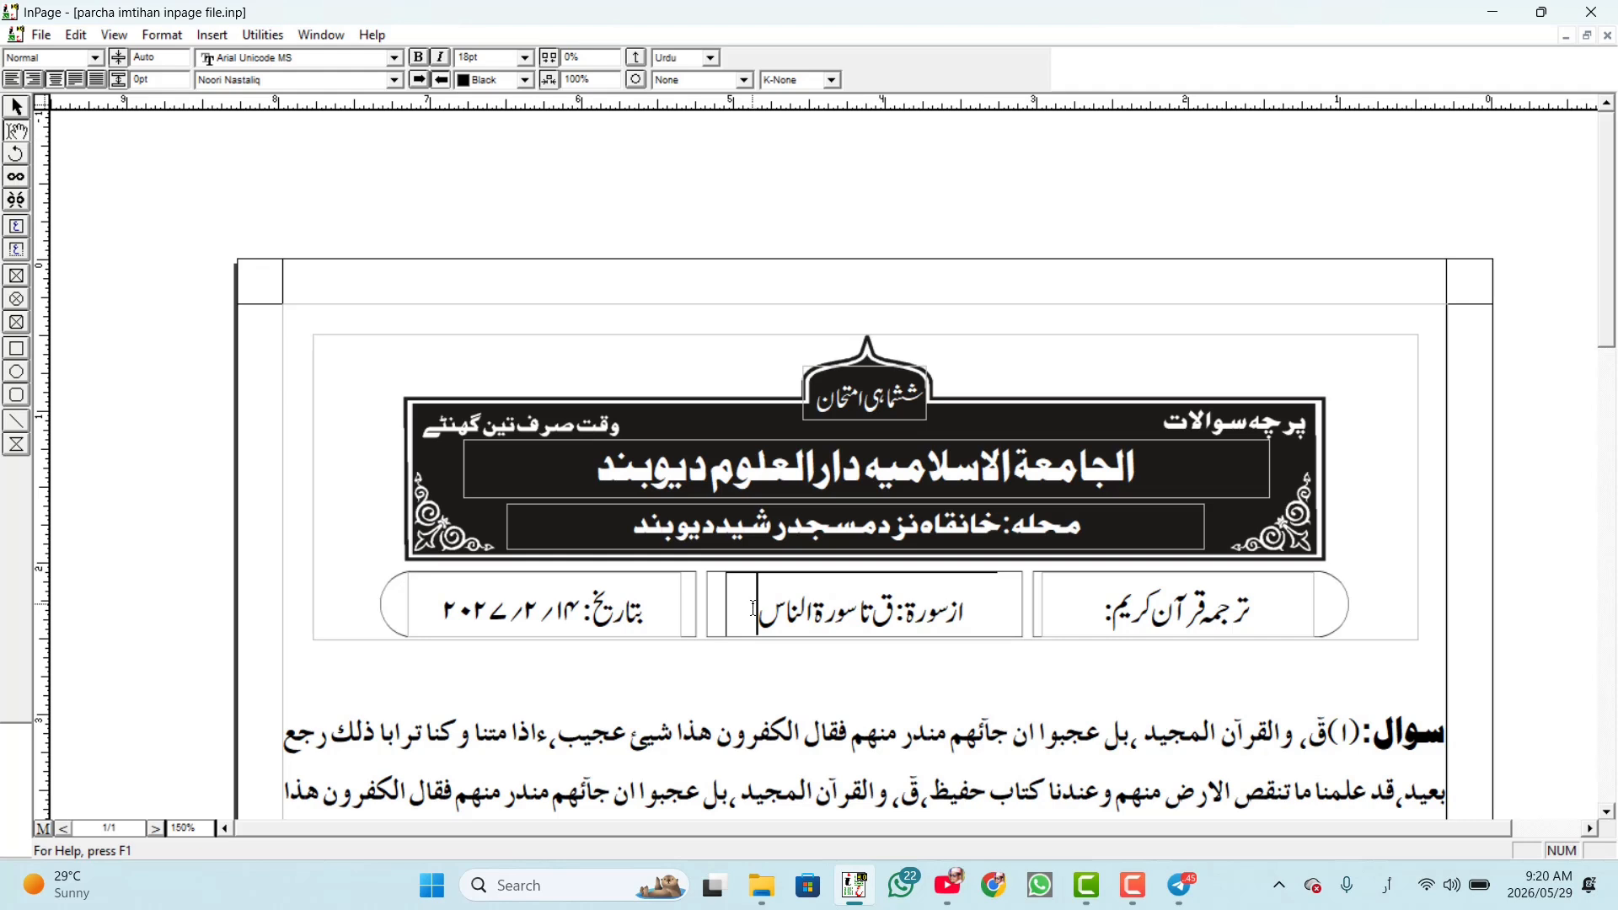
{"action": "key", "text": "ctrl+a"}
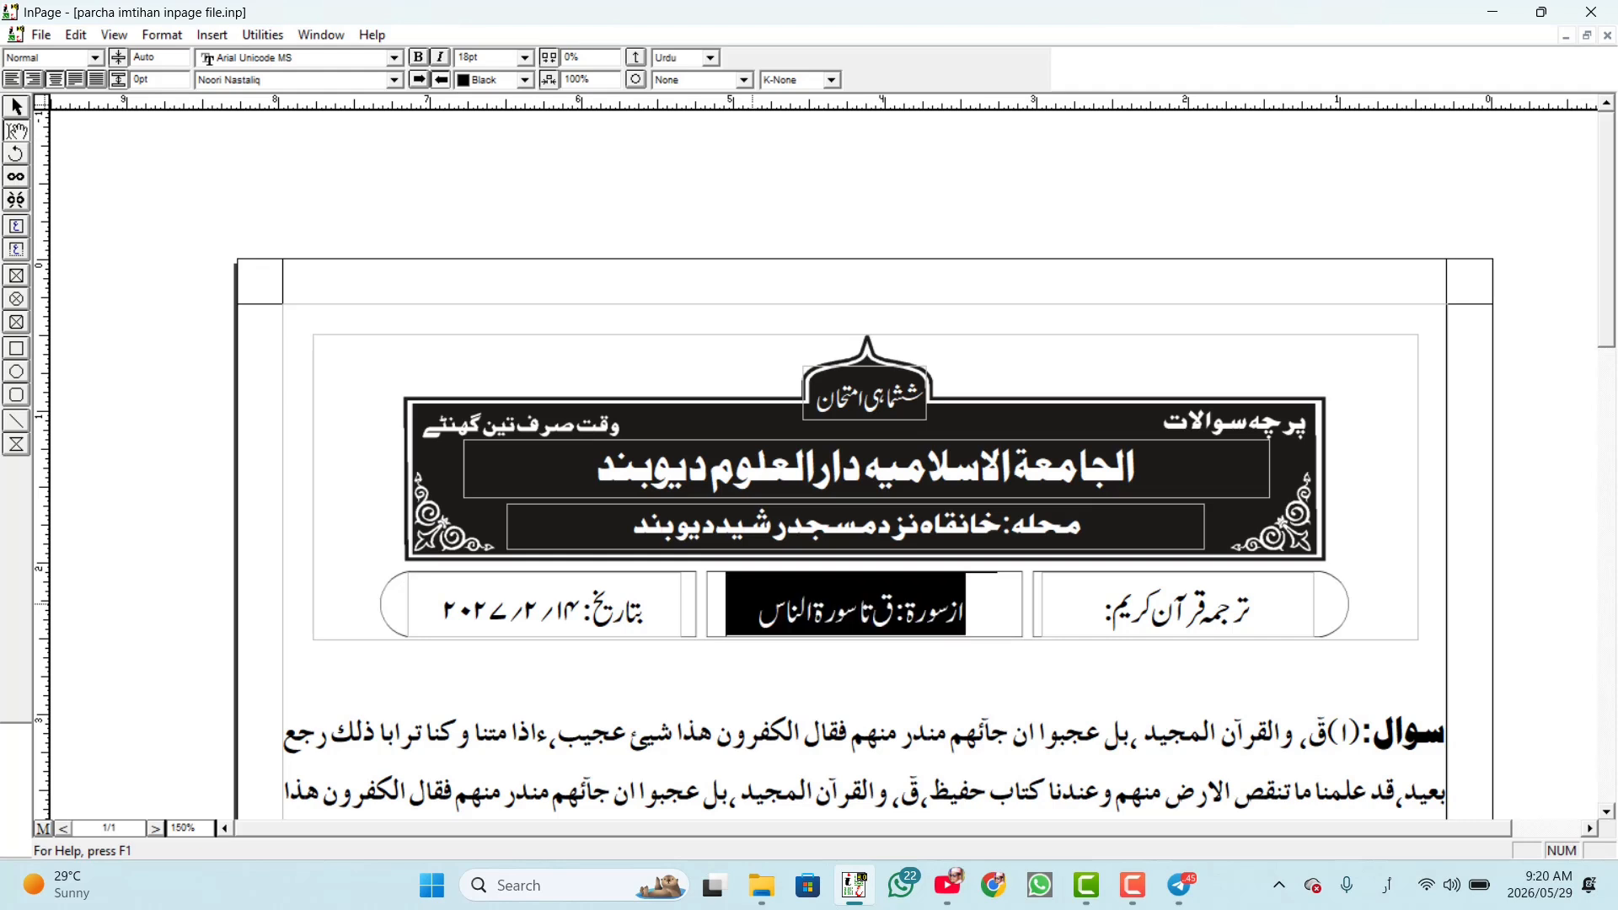
{"action": "key", "text": "BackSpace"}
{"action": "type", "text": "وقت"}
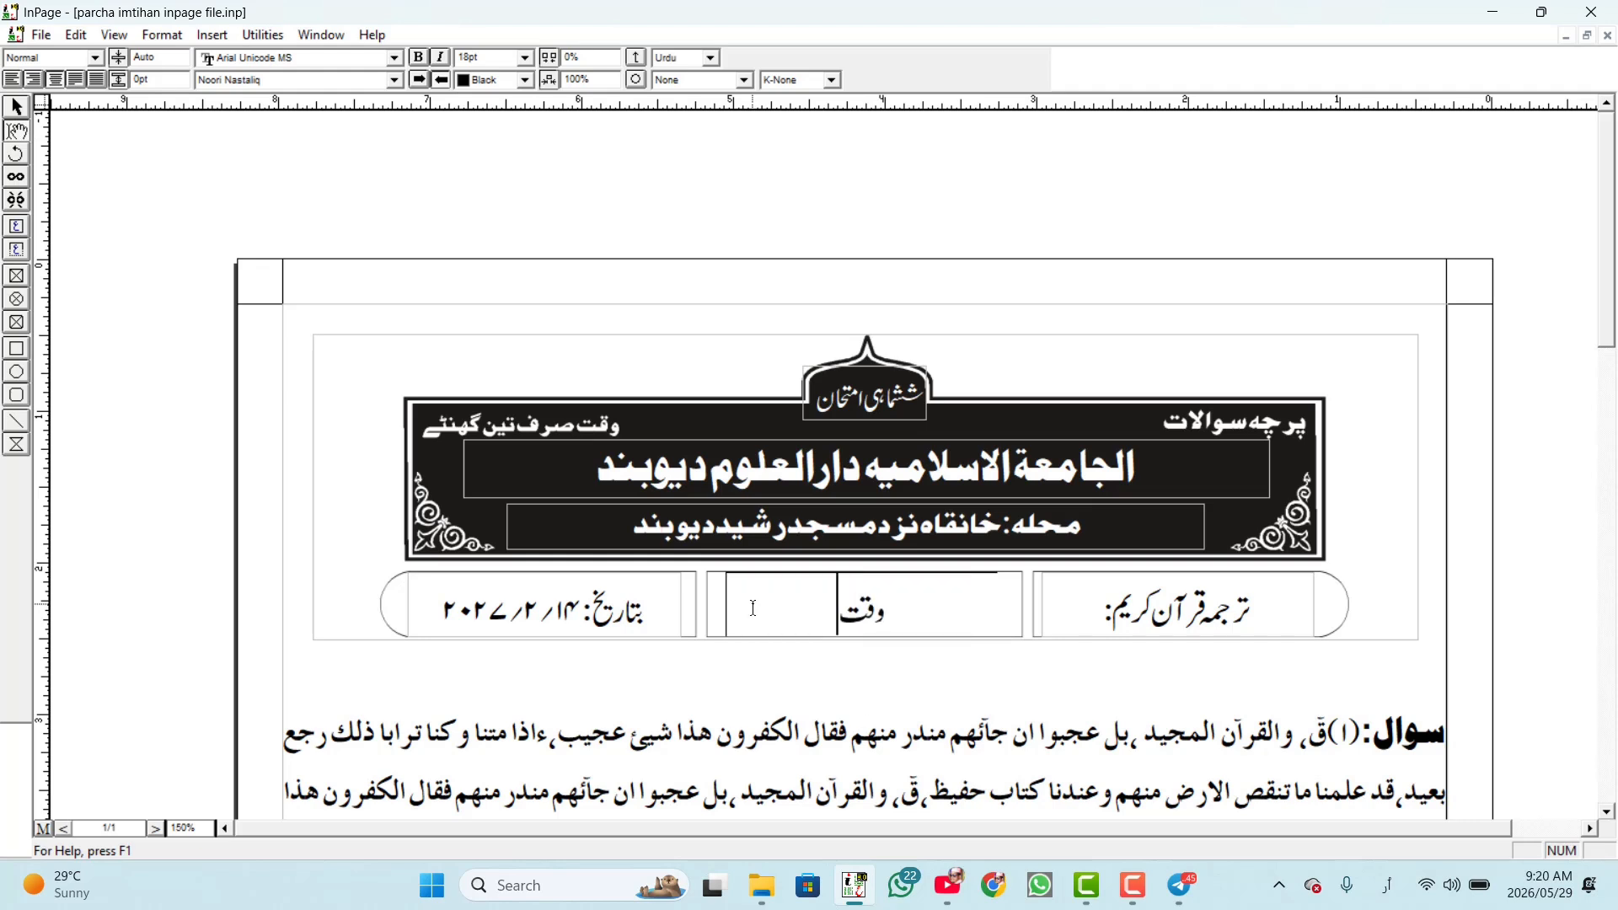
{"action": "type", "text": " صرف"}
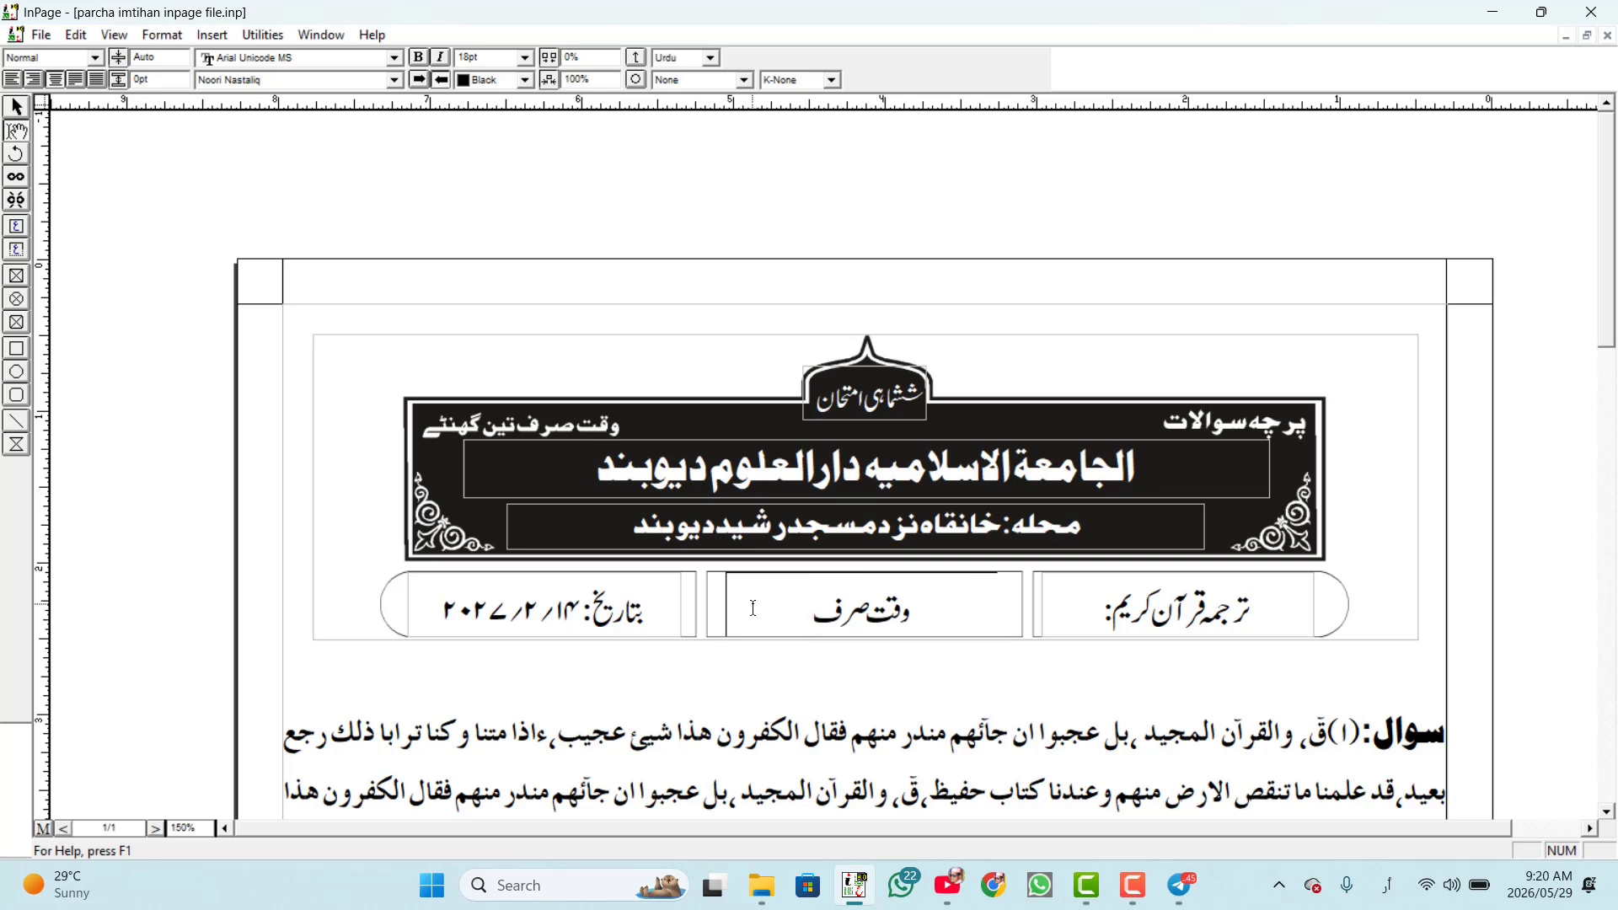
{"action": "type", "text": " تین گھنٹ"}
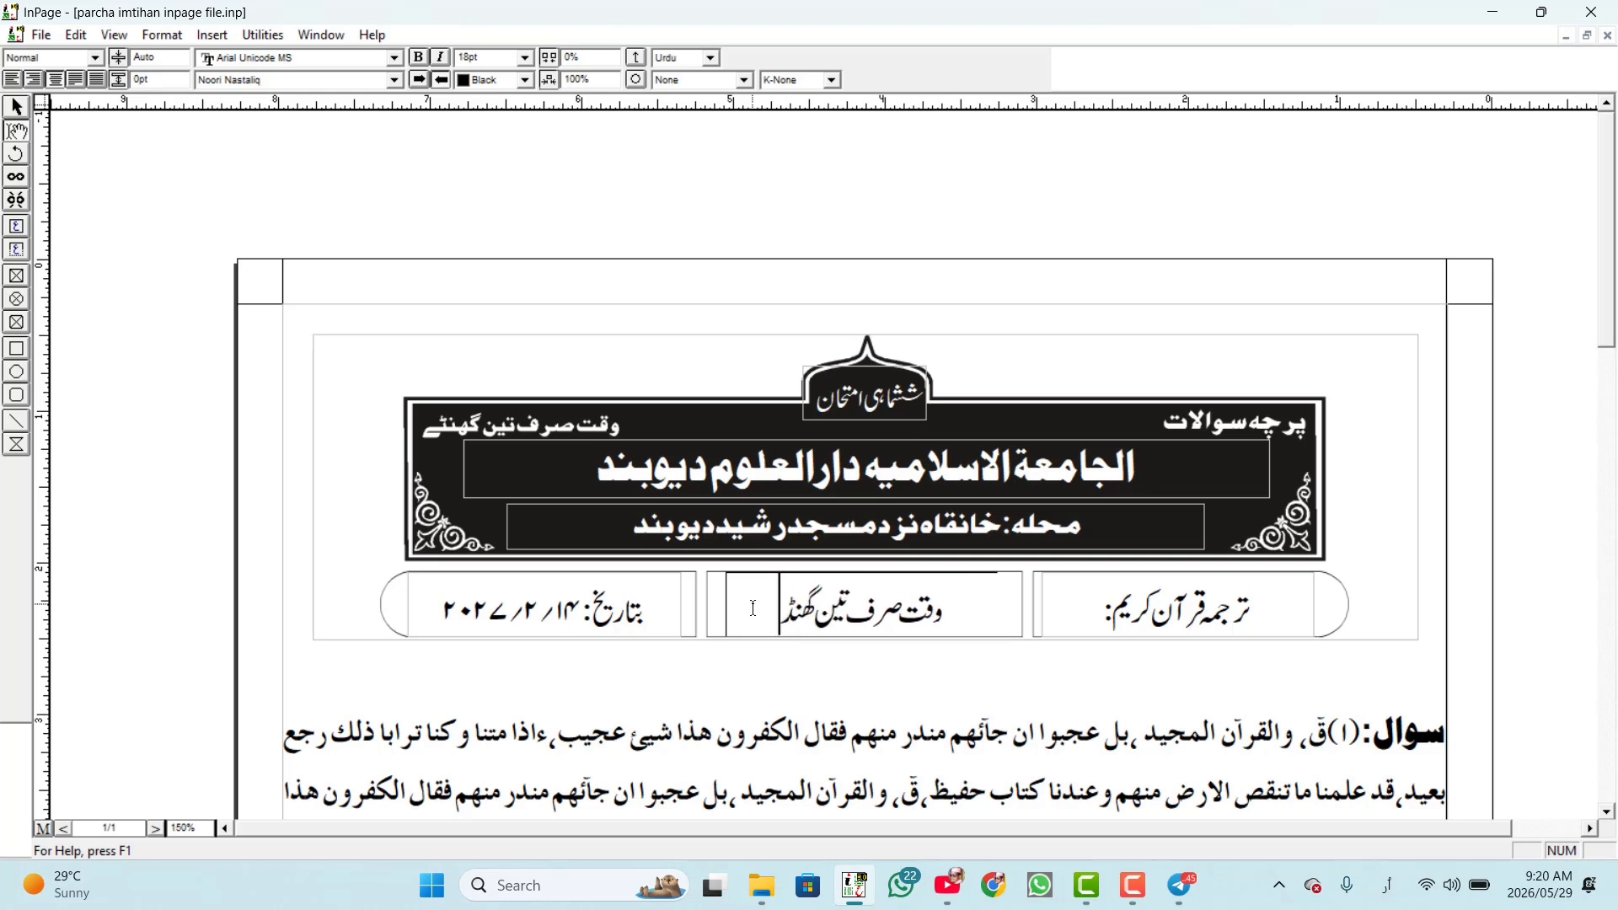
{"action": "type", "text": "ہ"}
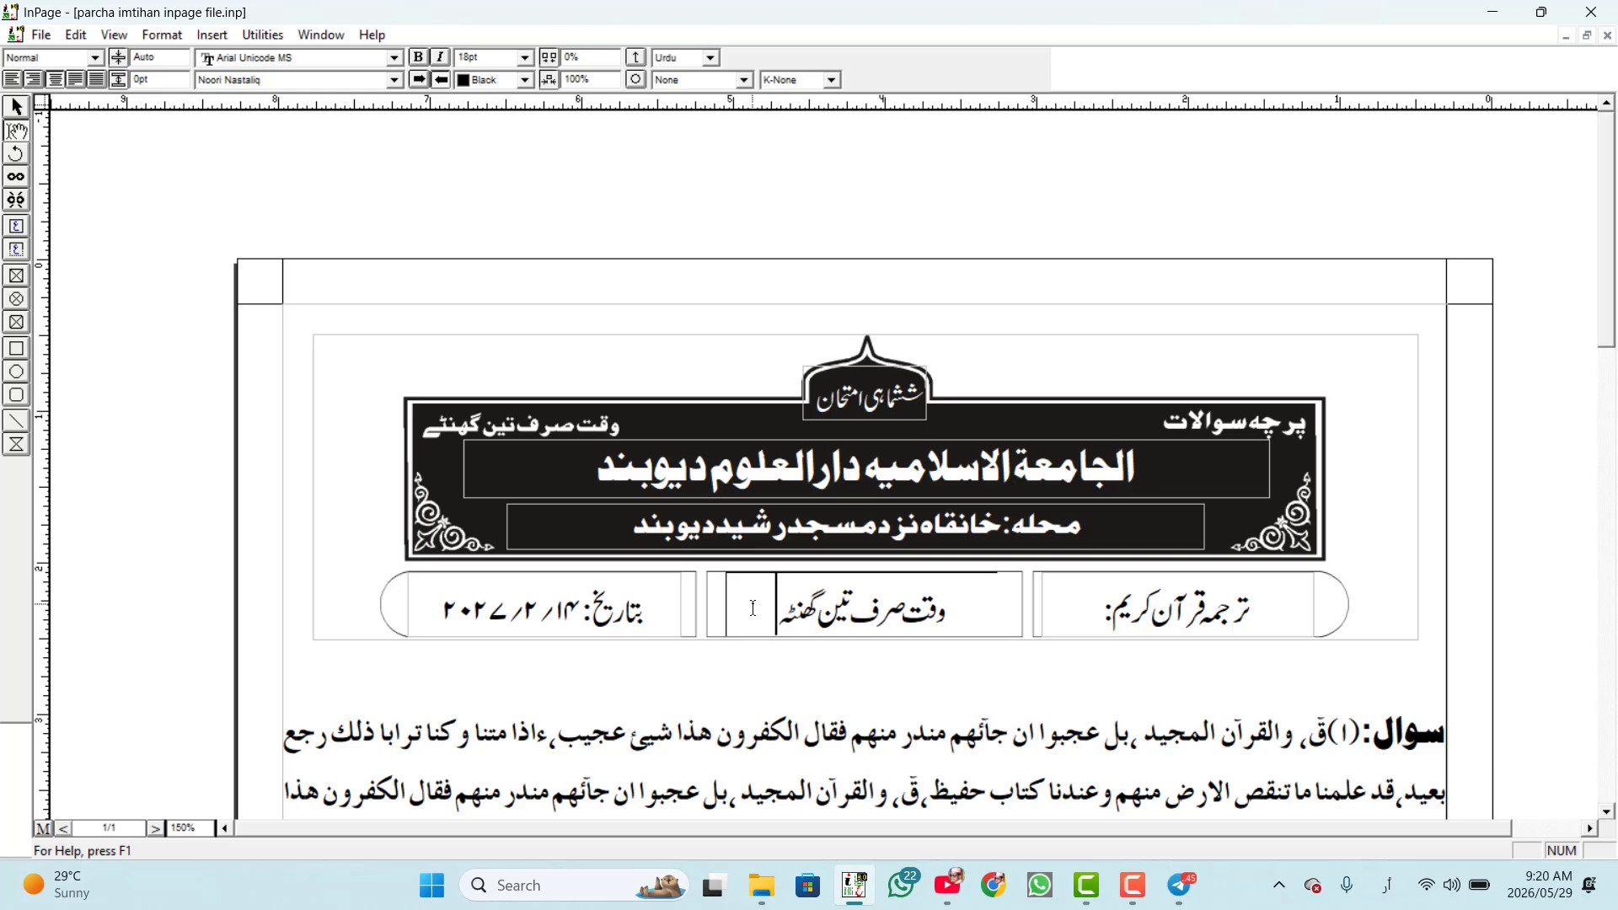
{"action": "key", "text": "BackSpace"}
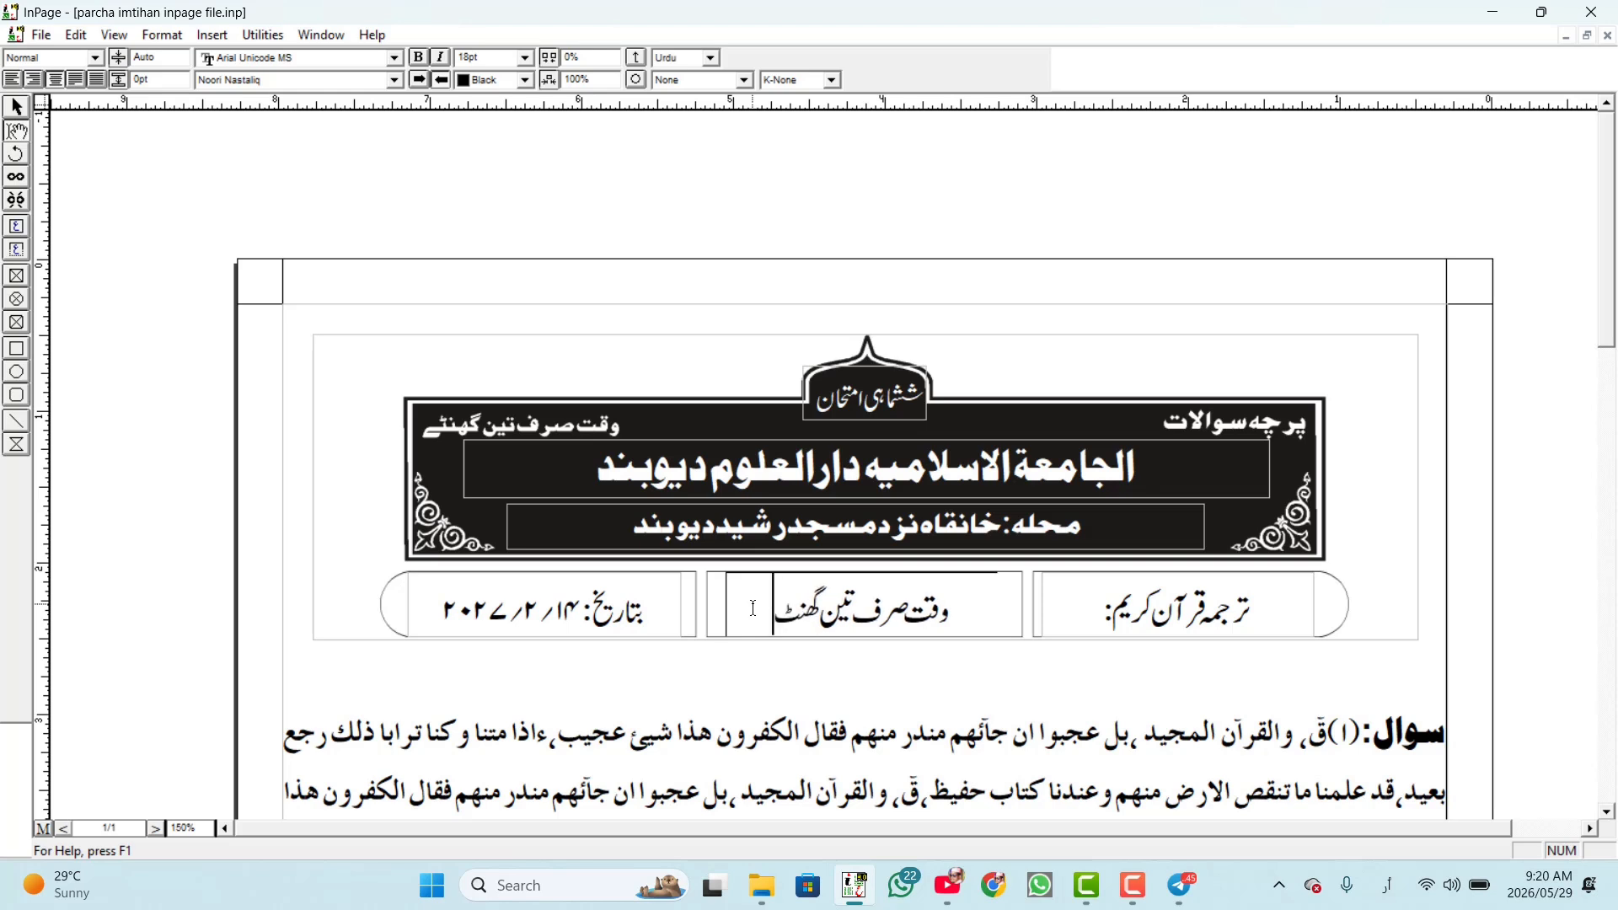
{"action": "type", "text": "ے:"}
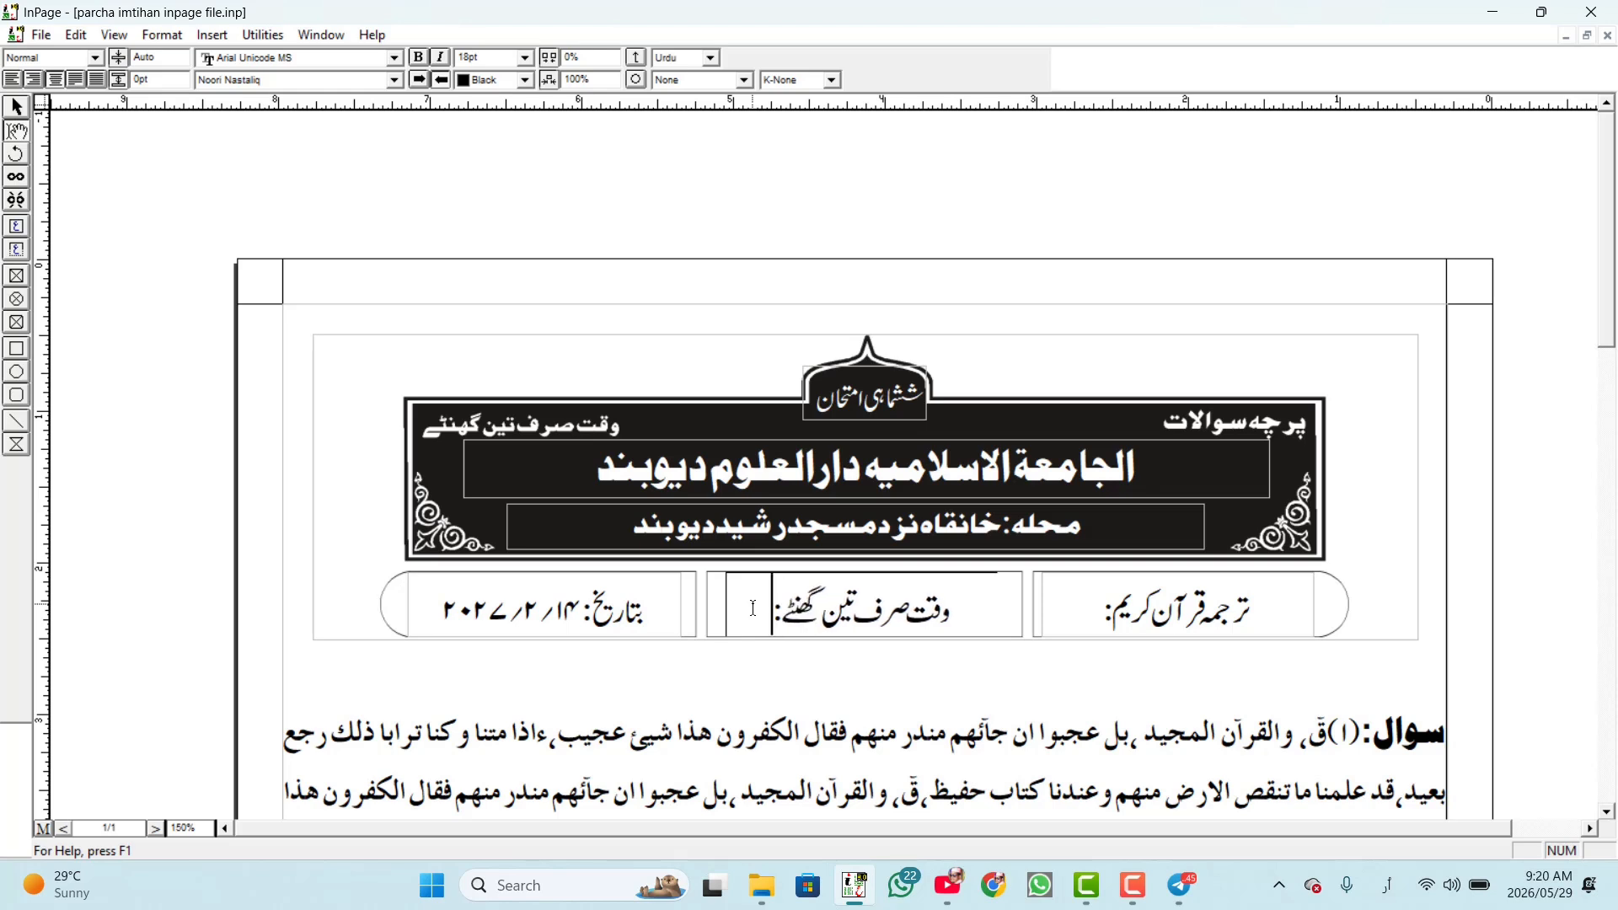
Step: Append "از سورۃ ق تا سورۃ ناس" after "ترجمہ قرآن کریم:" and set that box's whole text to 14pt
{"action": "left_click", "coordinate": [1100, 618]}
{"action": "type", "text": "ا"}
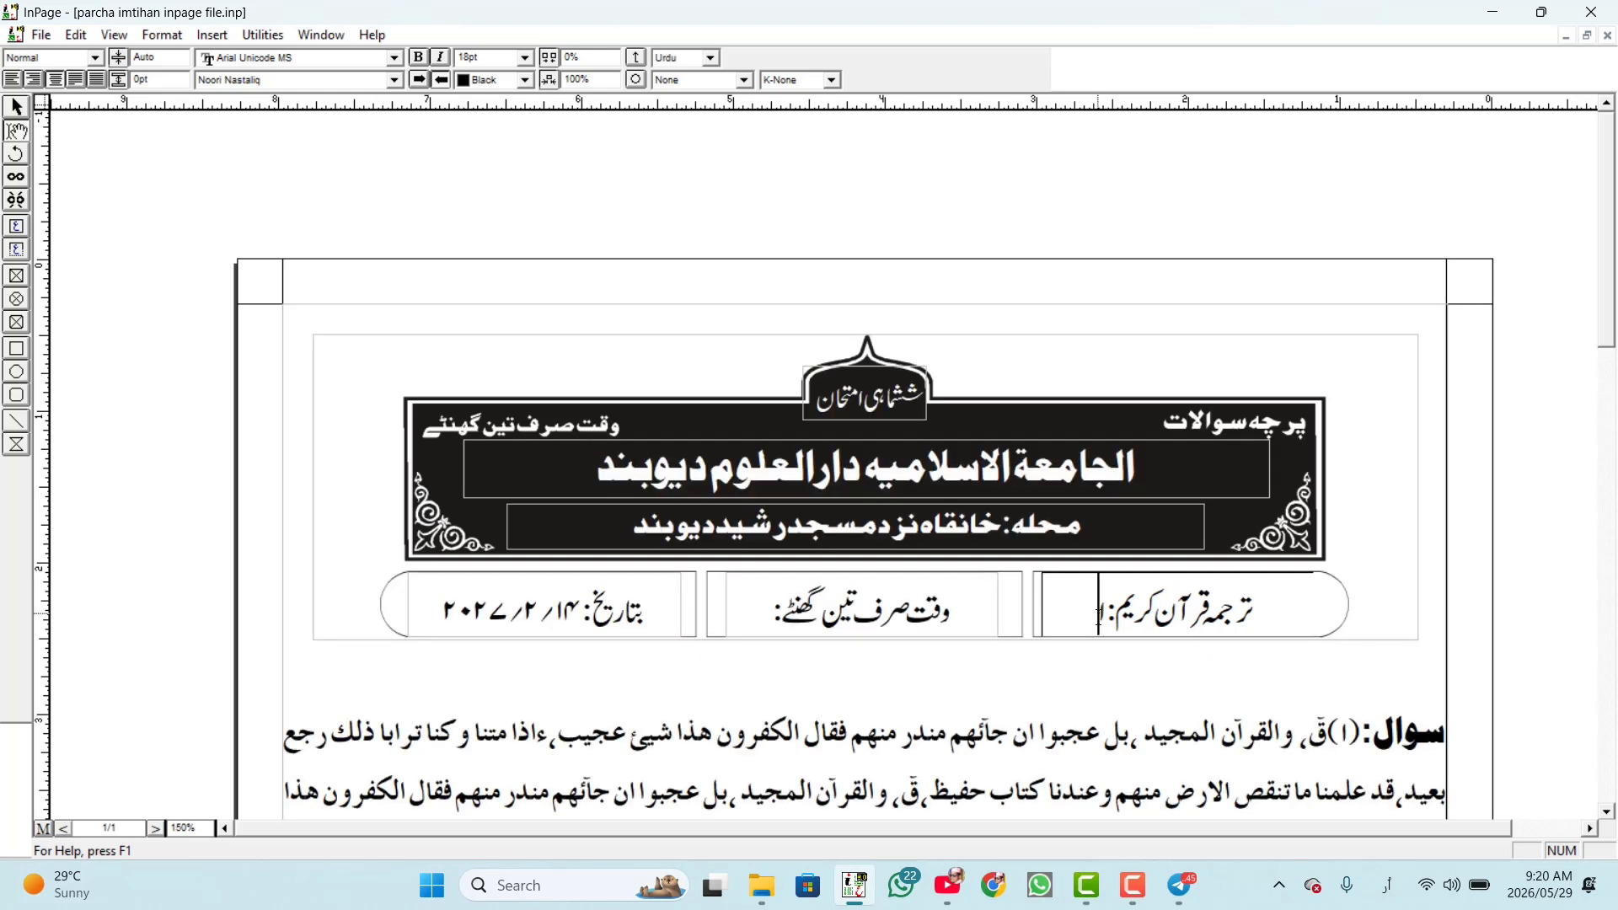
{"action": "type", "text": "ز سورۃ ق تا سورۃ ناس"}
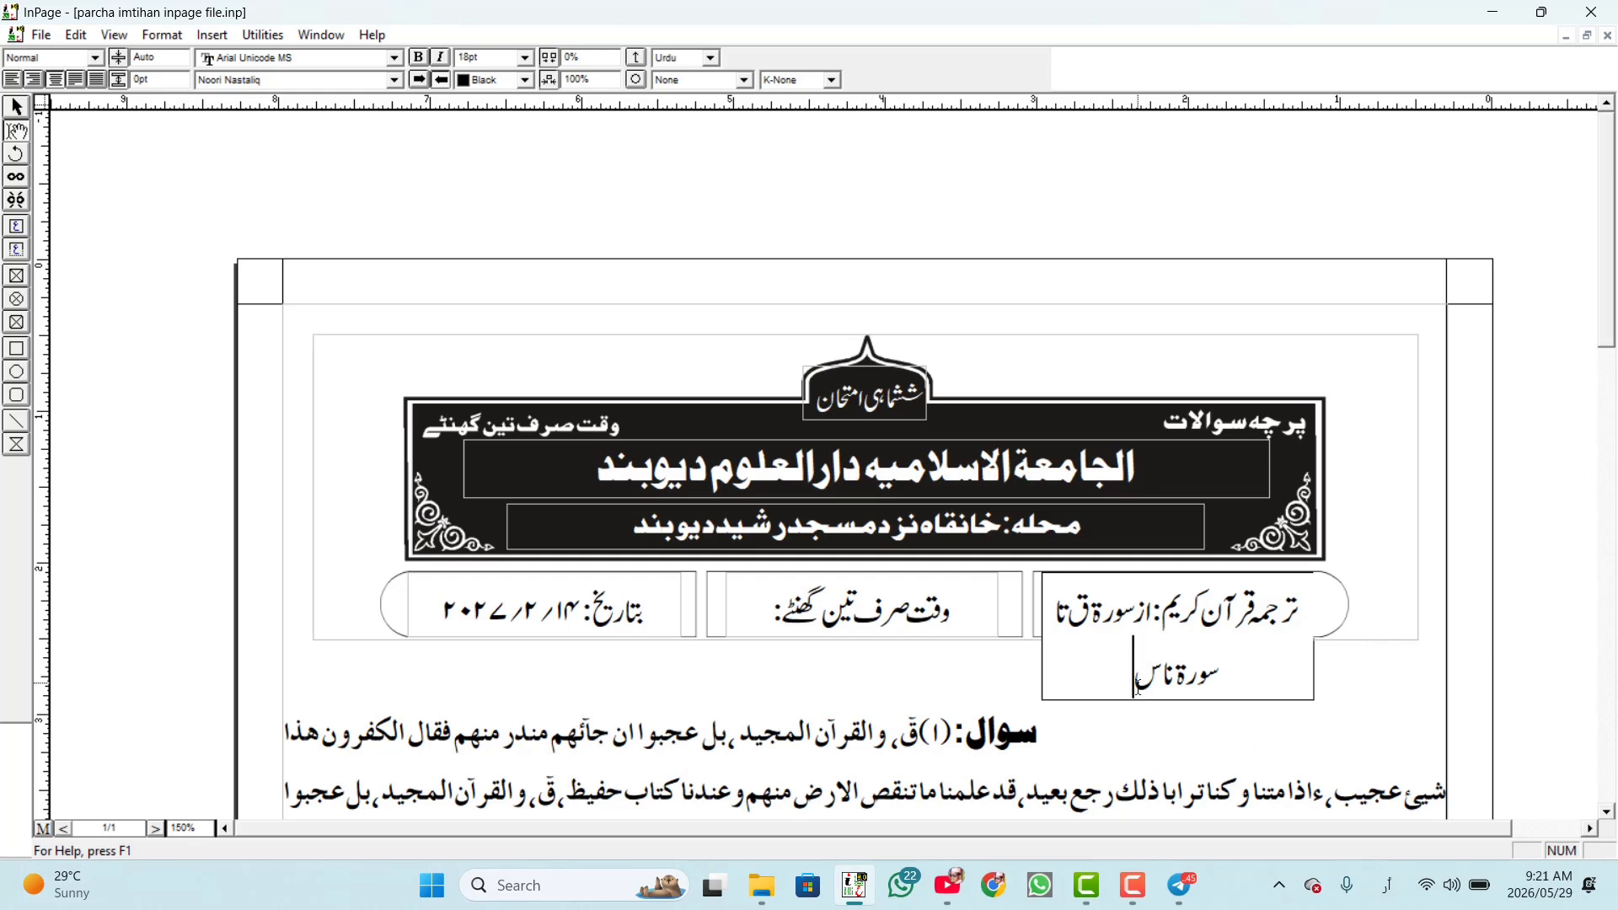
{"action": "left_click_drag", "start_coordinate": [1137, 687], "coordinate": [1326, 585]}
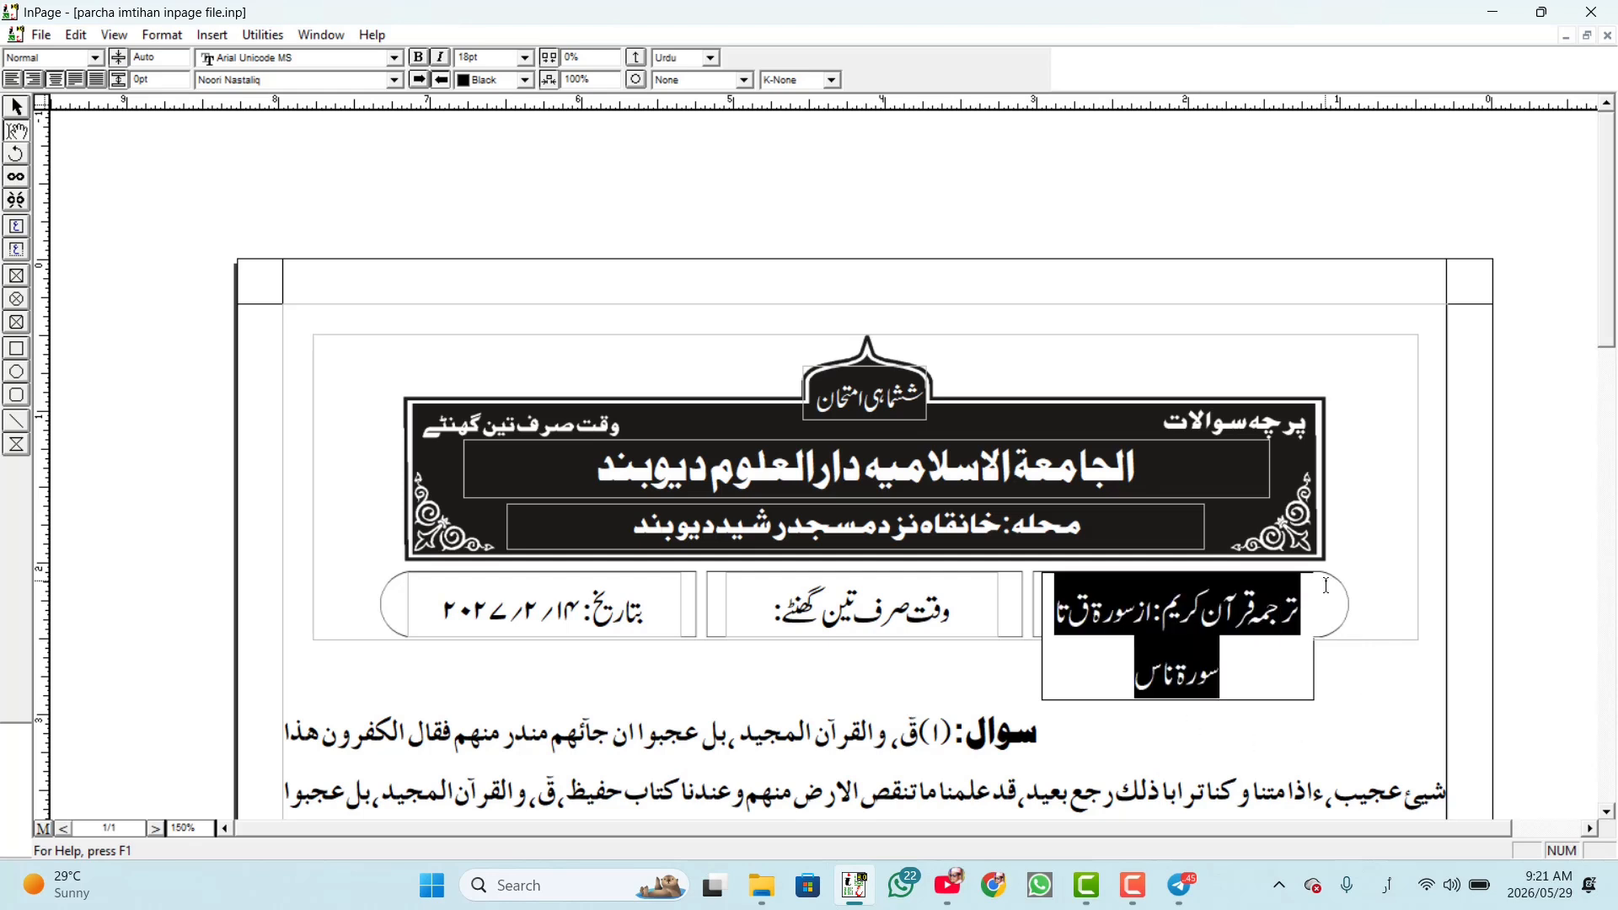
{"action": "left_click", "coordinate": [525, 56]}
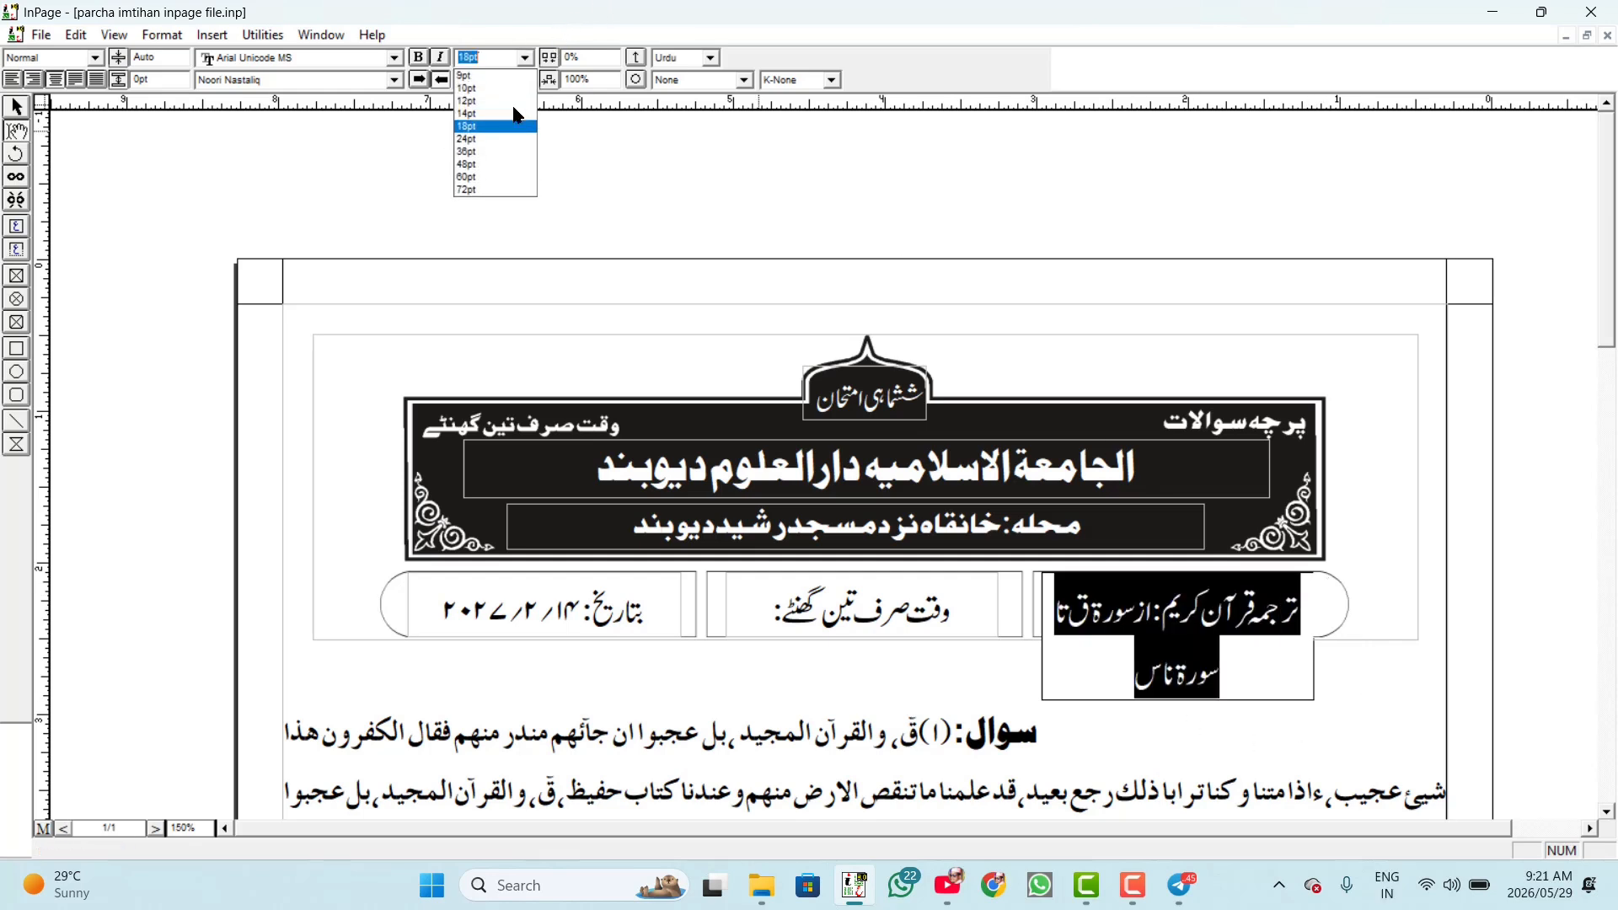
{"action": "left_click", "coordinate": [506, 114]}
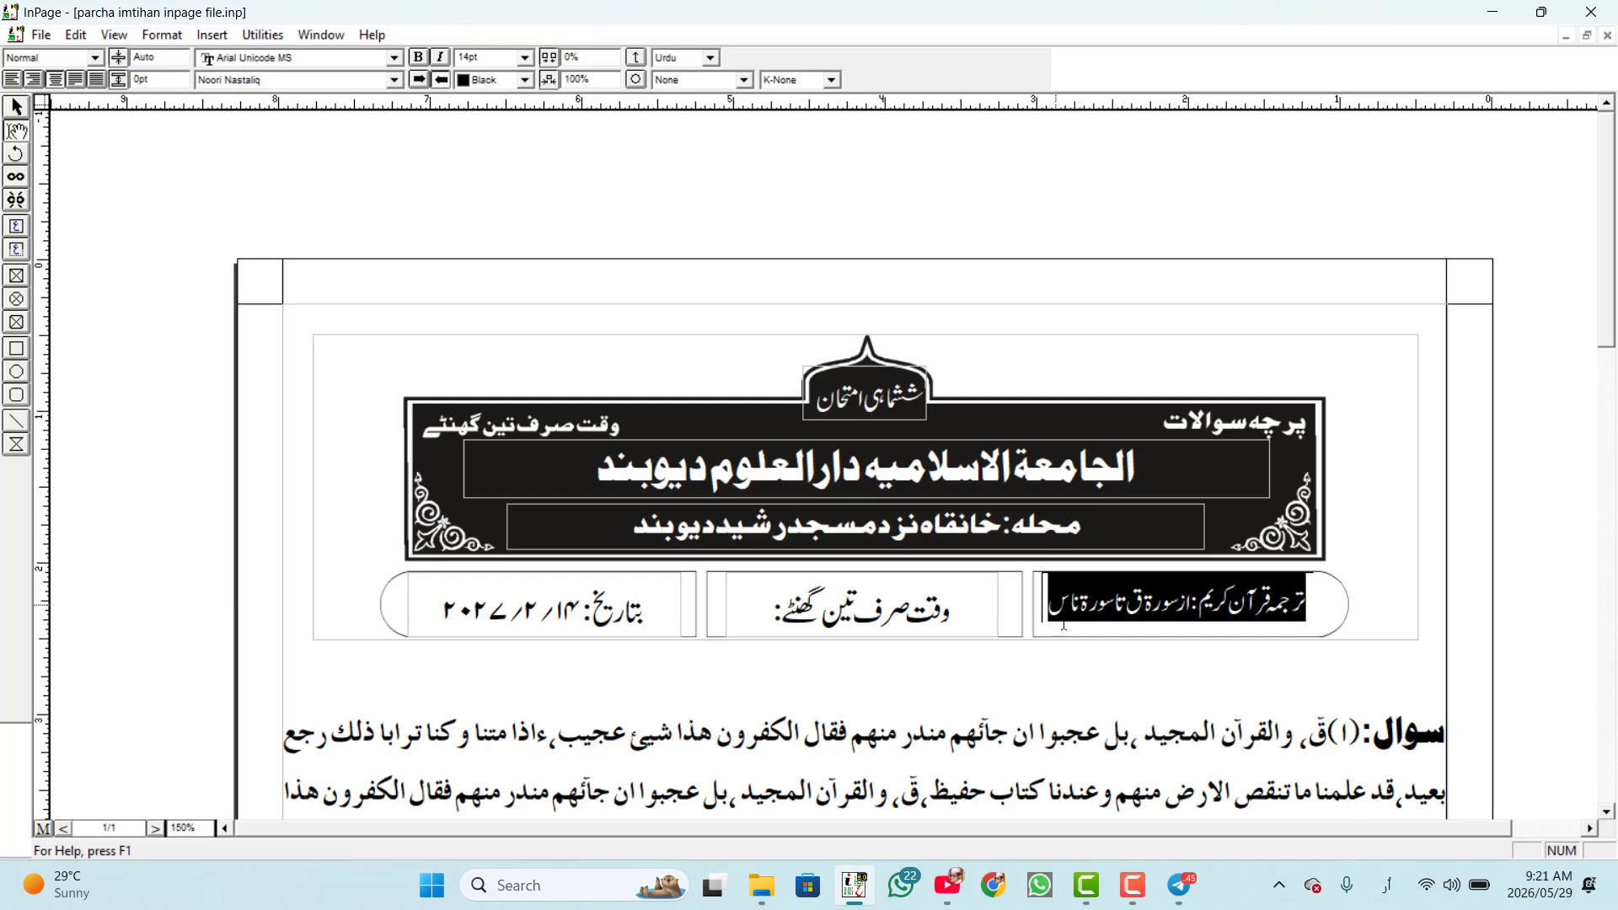
Step: Indent the first line of question 1, ahead of the "سوال:(۱)" label, with one tab
{"action": "left_click", "coordinate": [1099, 670]}
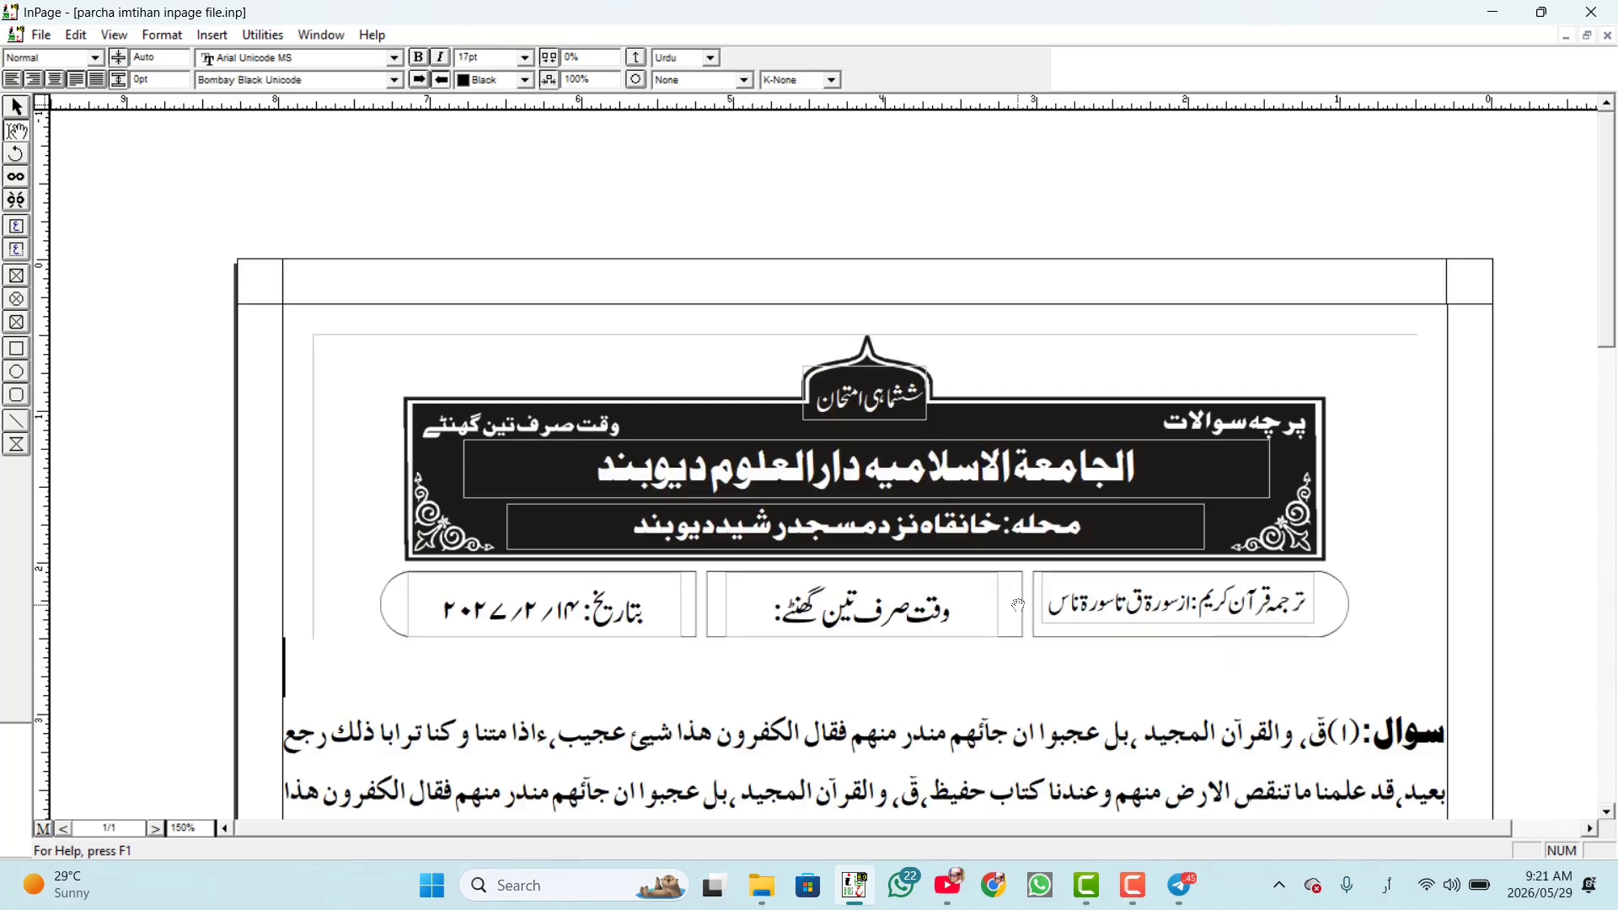
{"action": "scroll", "coordinate": [1017, 605], "scroll_direction": "down", "scroll_amount": 3}
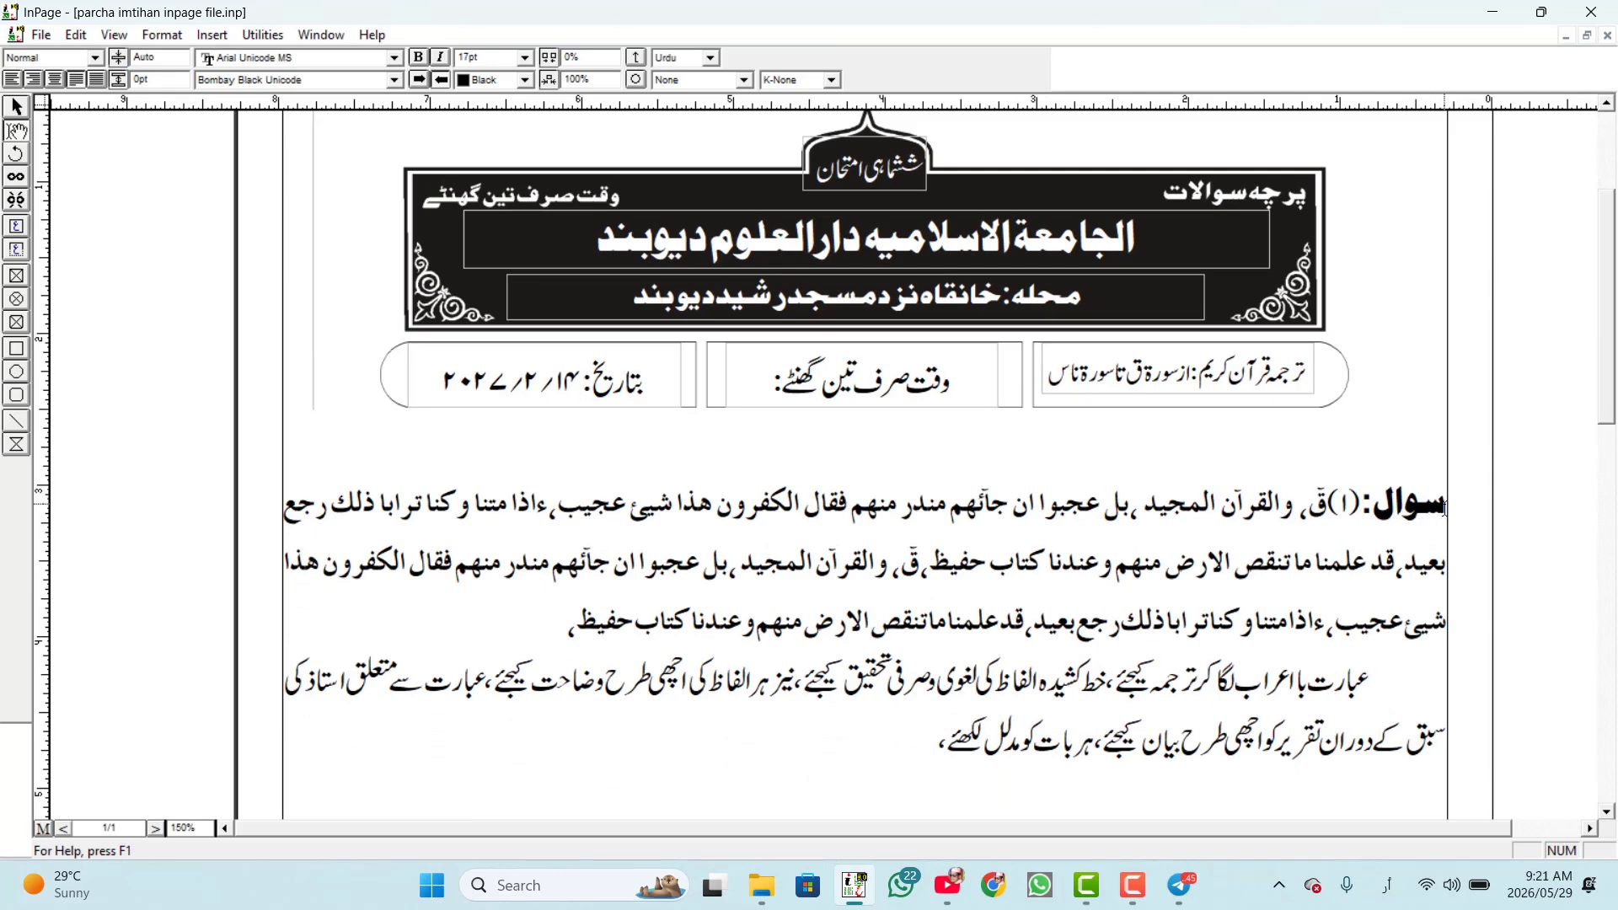
{"action": "left_click", "coordinate": [1443, 506]}
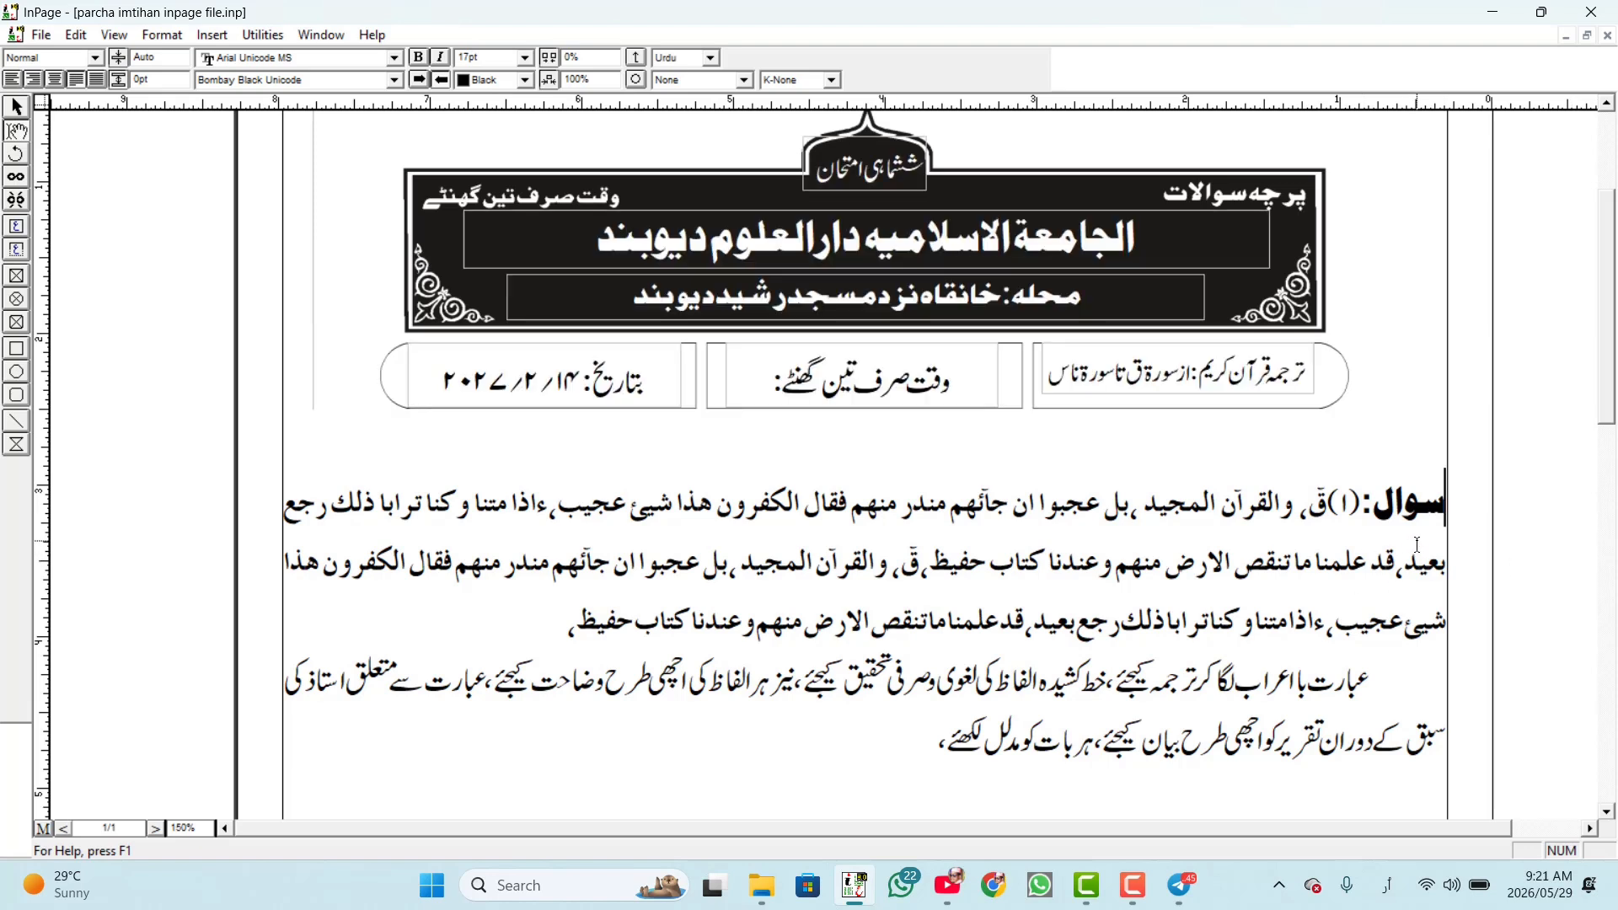
{"action": "key", "text": "Tab"}
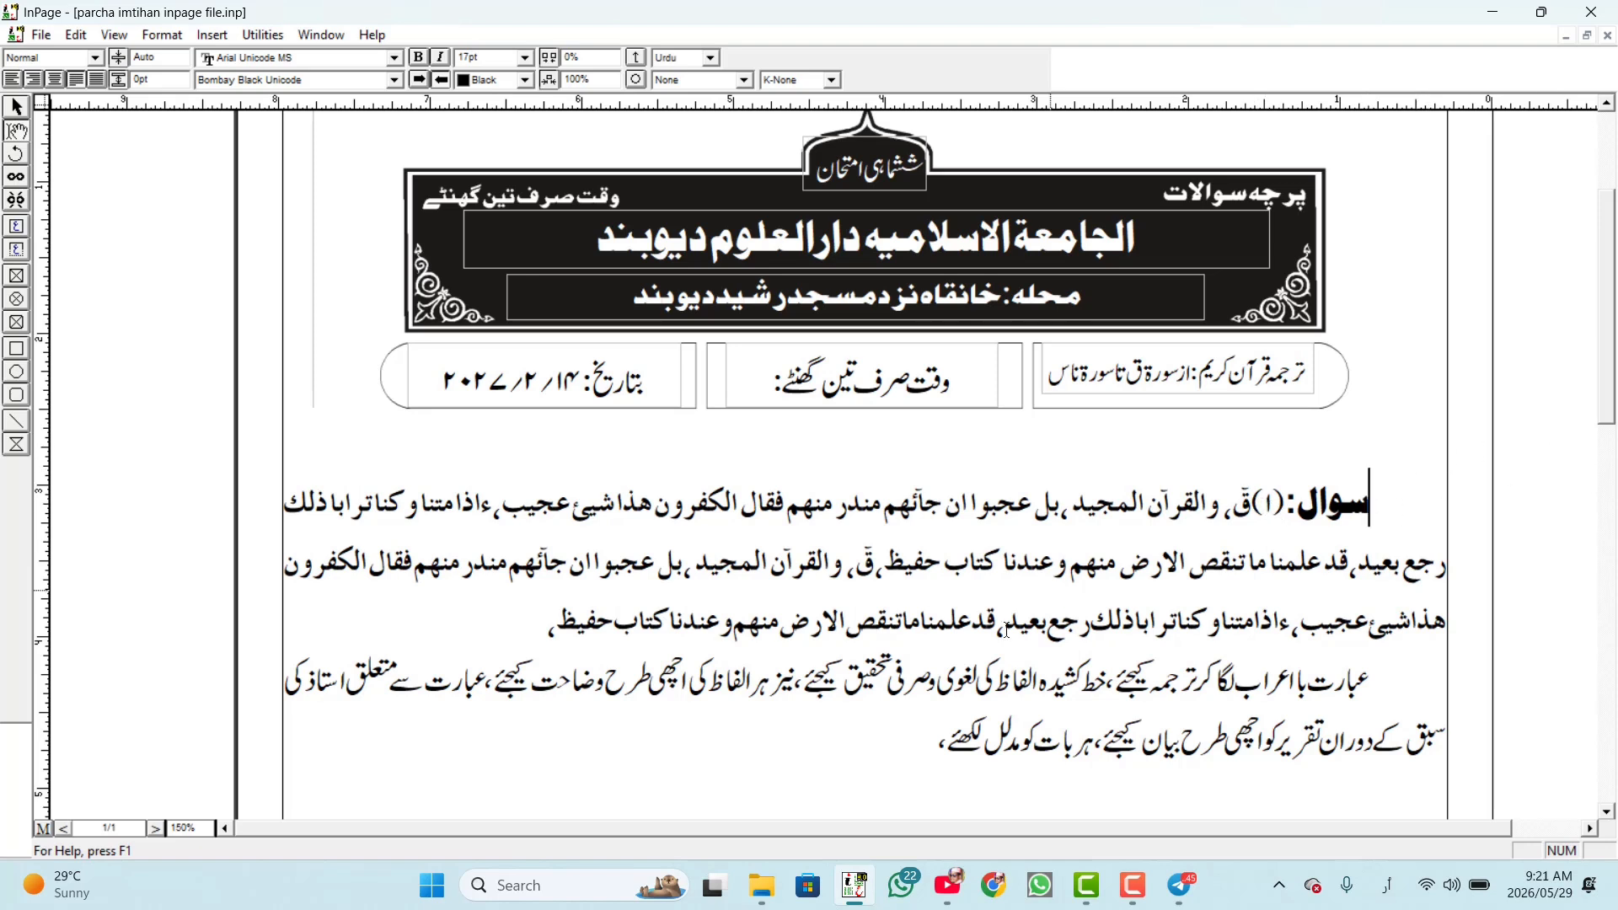
{"action": "left_click", "coordinate": [553, 625]}
{"action": "left_click_drag", "start_coordinate": [539, 625], "coordinate": [1256, 497]}
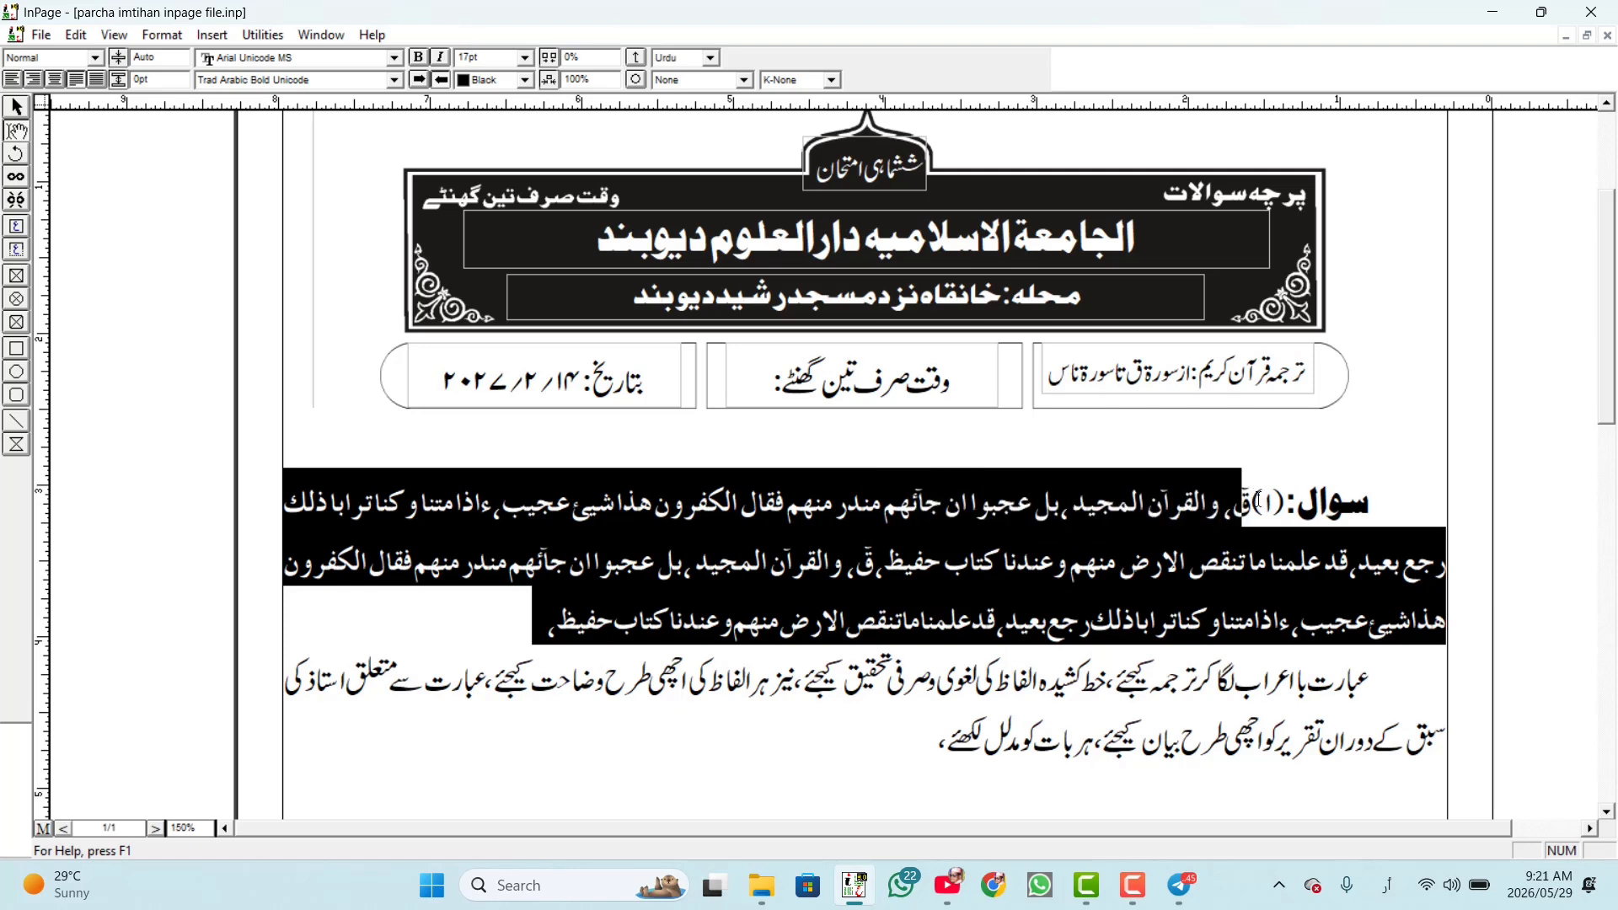
{"action": "left_click", "coordinate": [1067, 498]}
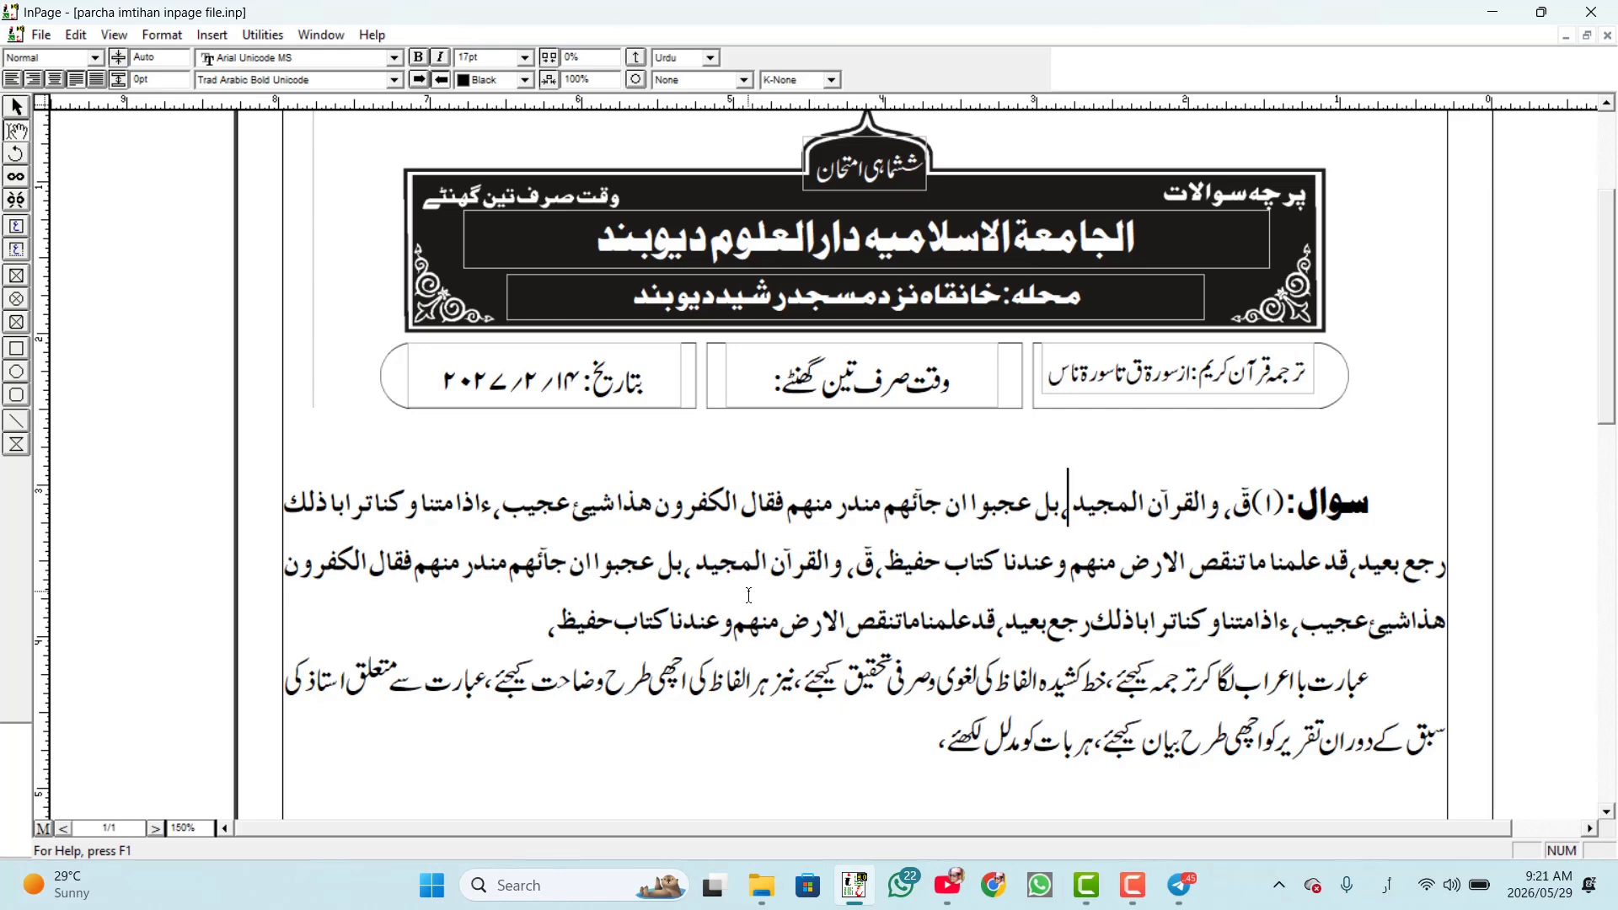
Step: End question 1's instructions with "۔" instead of the comma and place a copy of the "سوال:(۱)" label on a new line below
{"action": "left_click", "coordinate": [1271, 687]}
{"action": "scroll", "coordinate": [1491, 187], "scroll_direction": "down", "scroll_amount": 3}
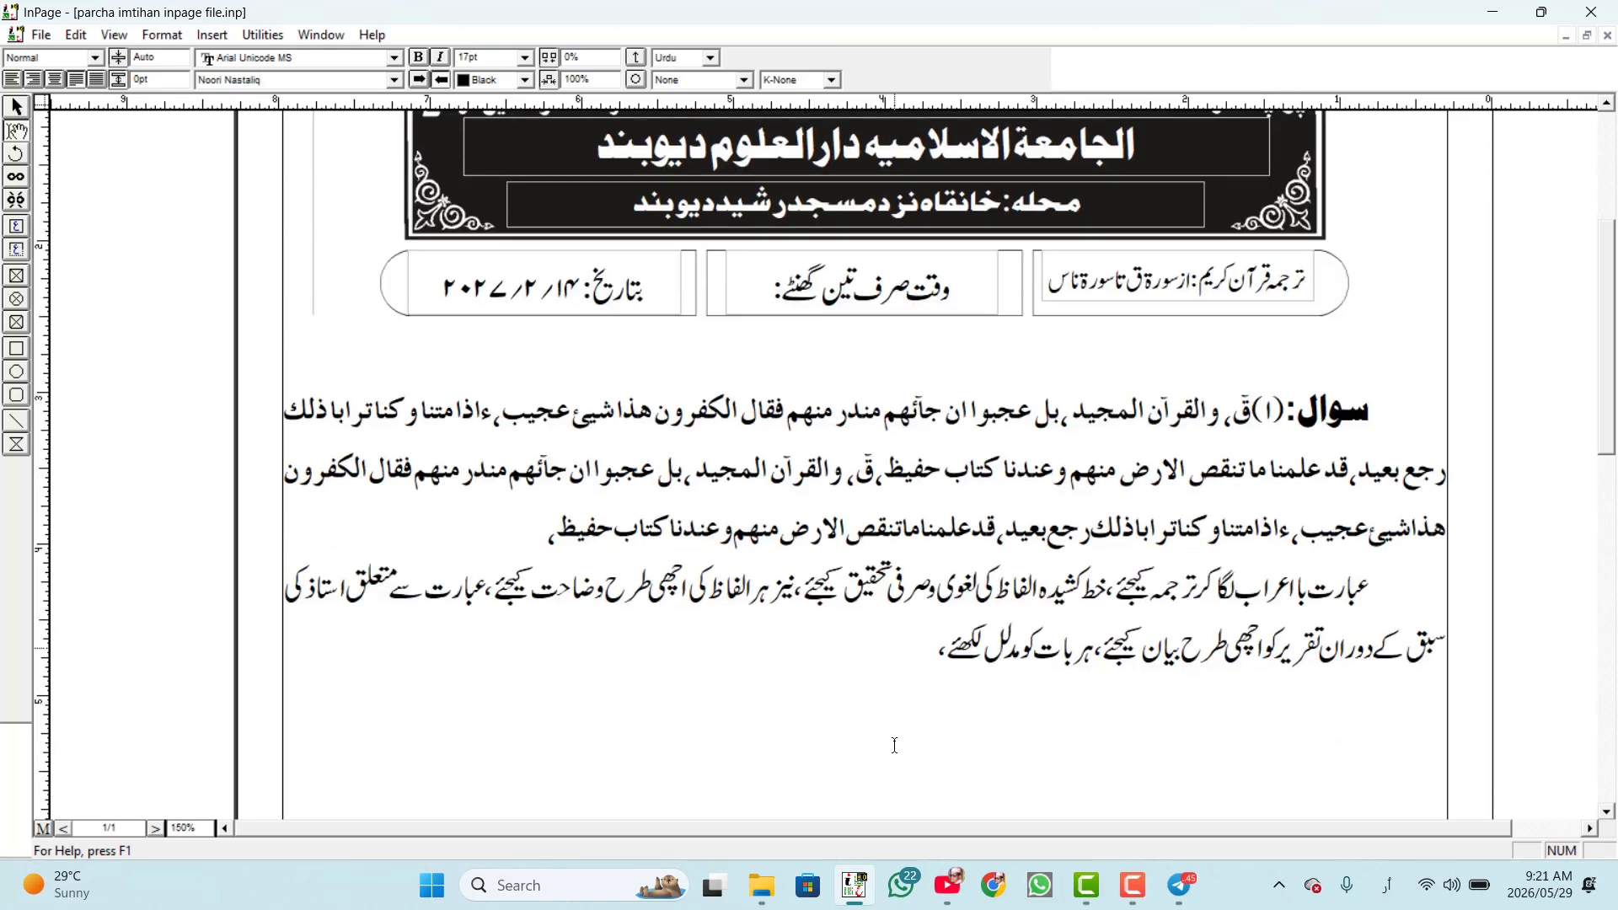
{"action": "left_click_drag", "start_coordinate": [1377, 360], "coordinate": [1254, 384]}
{"action": "key", "text": "ctrl+c"}
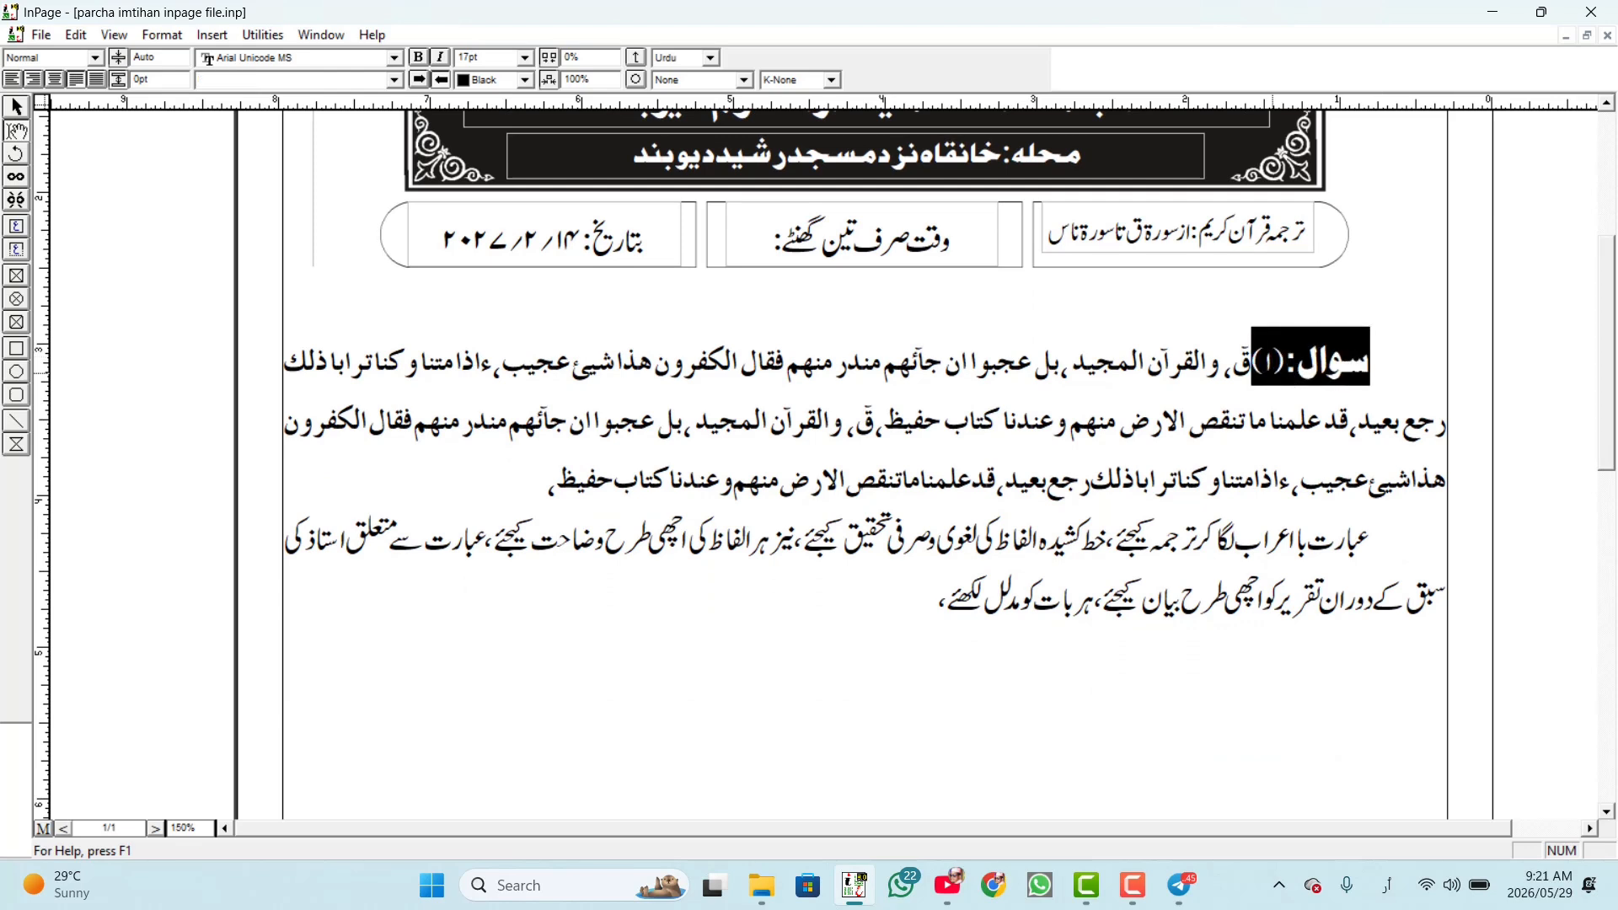
{"action": "left_click", "coordinate": [930, 614]}
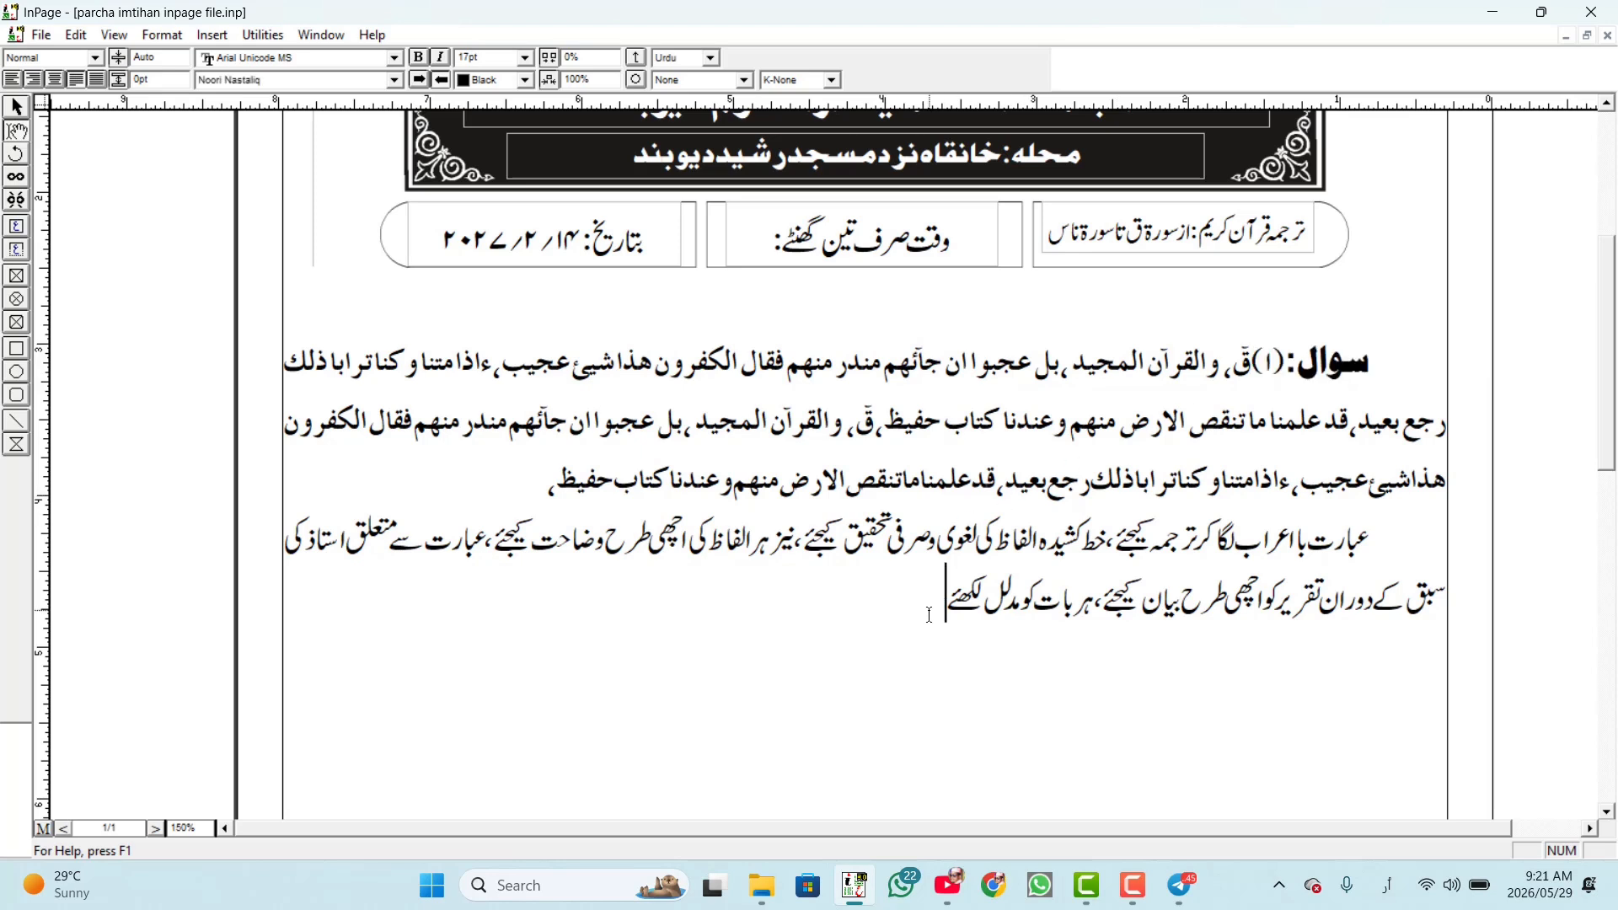
{"action": "key", "text": "Return"}
{"action": "key", "text": "ctrl+v"}
{"action": "key", "text": "Right"}
{"action": "key", "text": "Right"}
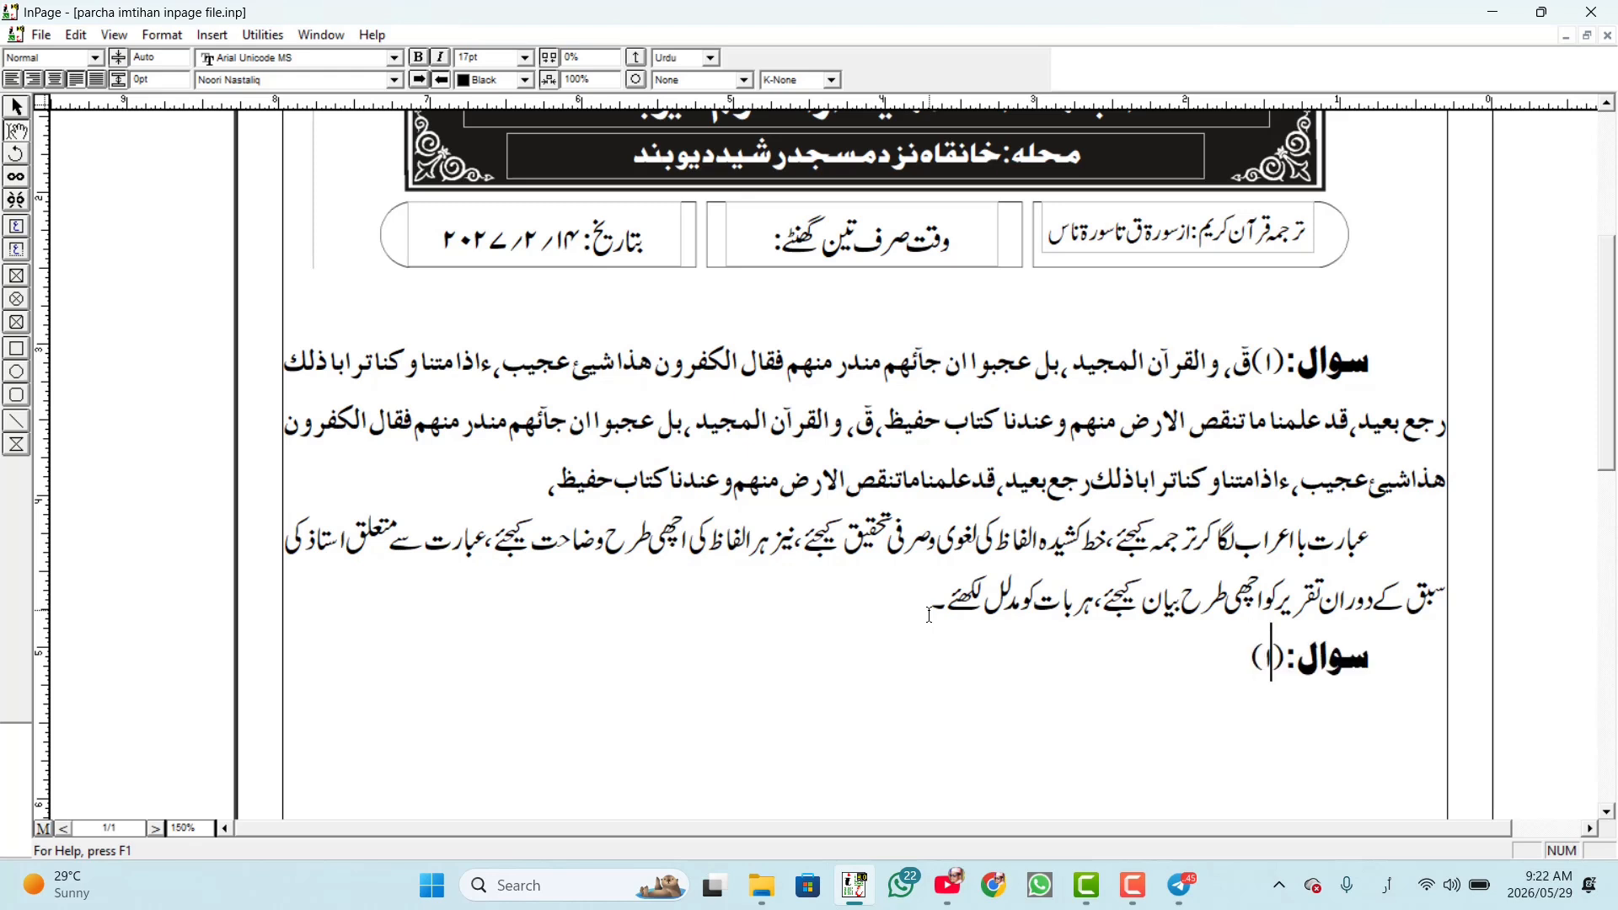
Step: Change the number in the copied question label to ۲ so it reads "سوال:(۲)"
{"action": "key", "text": "shift+Left"}
{"action": "type", "text": "۲)وادکدج"}
{"action": "key", "text": "BackSpace"}
{"action": "key", "text": "BackSpace"}
{"action": "key", "text": "BackSpace"}
{"action": "key", "text": "BackSpace"}
{"action": "key", "text": "BackSpace"}
{"action": "key", "text": "BackSpace"}
Step: Set the Urdu font after the "سوال:(۲)" label to Trad Arabic Bold Unicode
{"action": "left_click", "coordinate": [290, 81]}
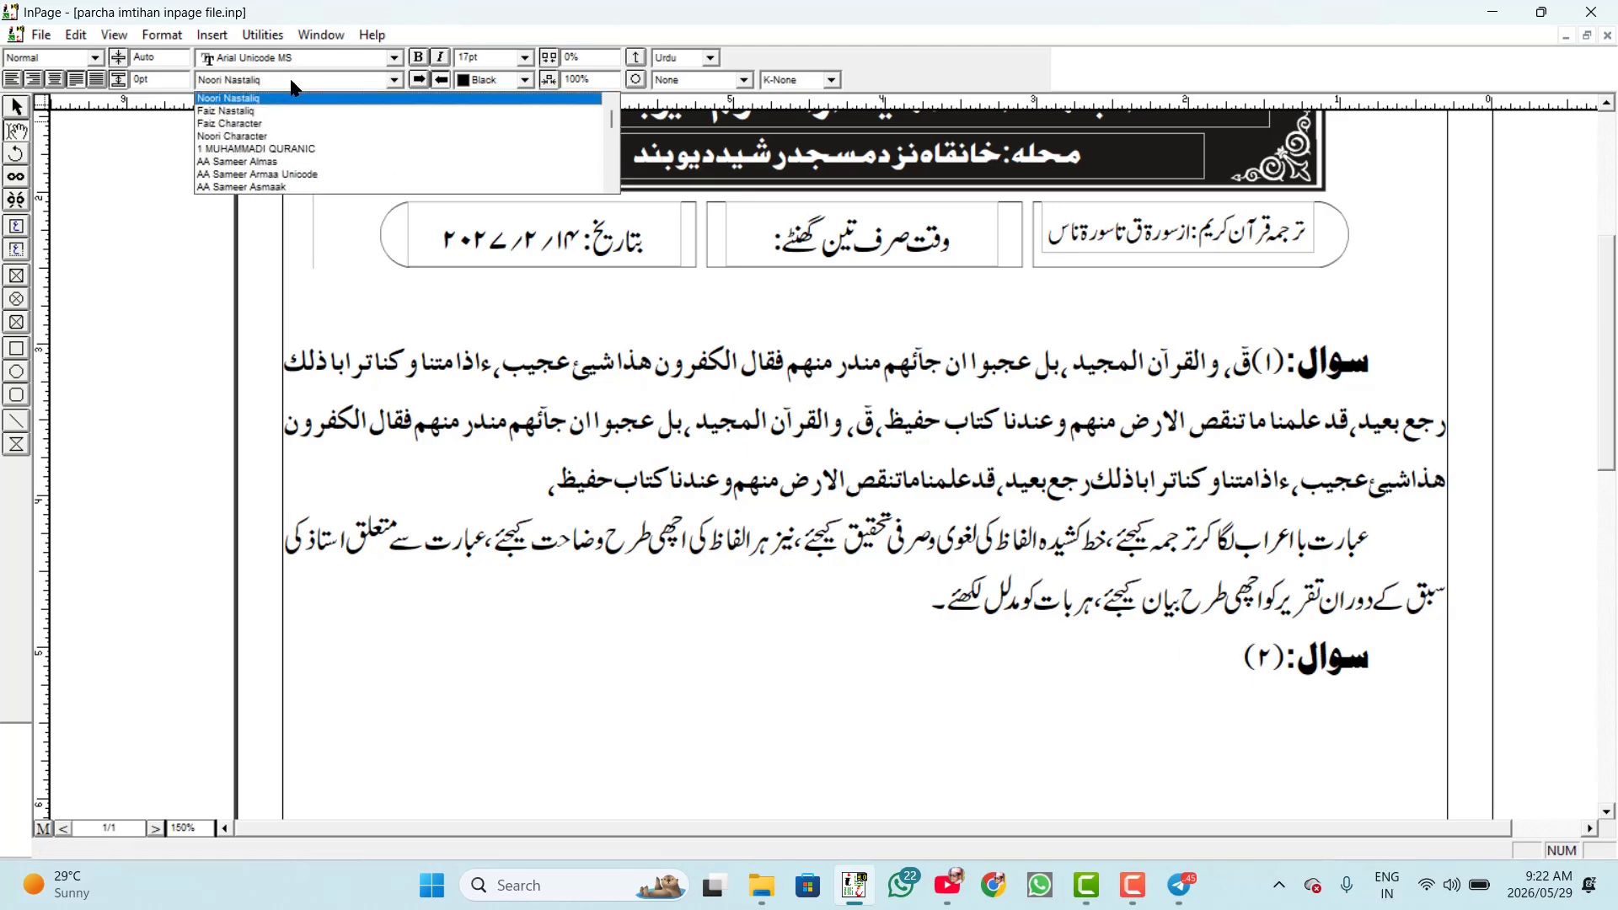
{"action": "type", "text": "tr"}
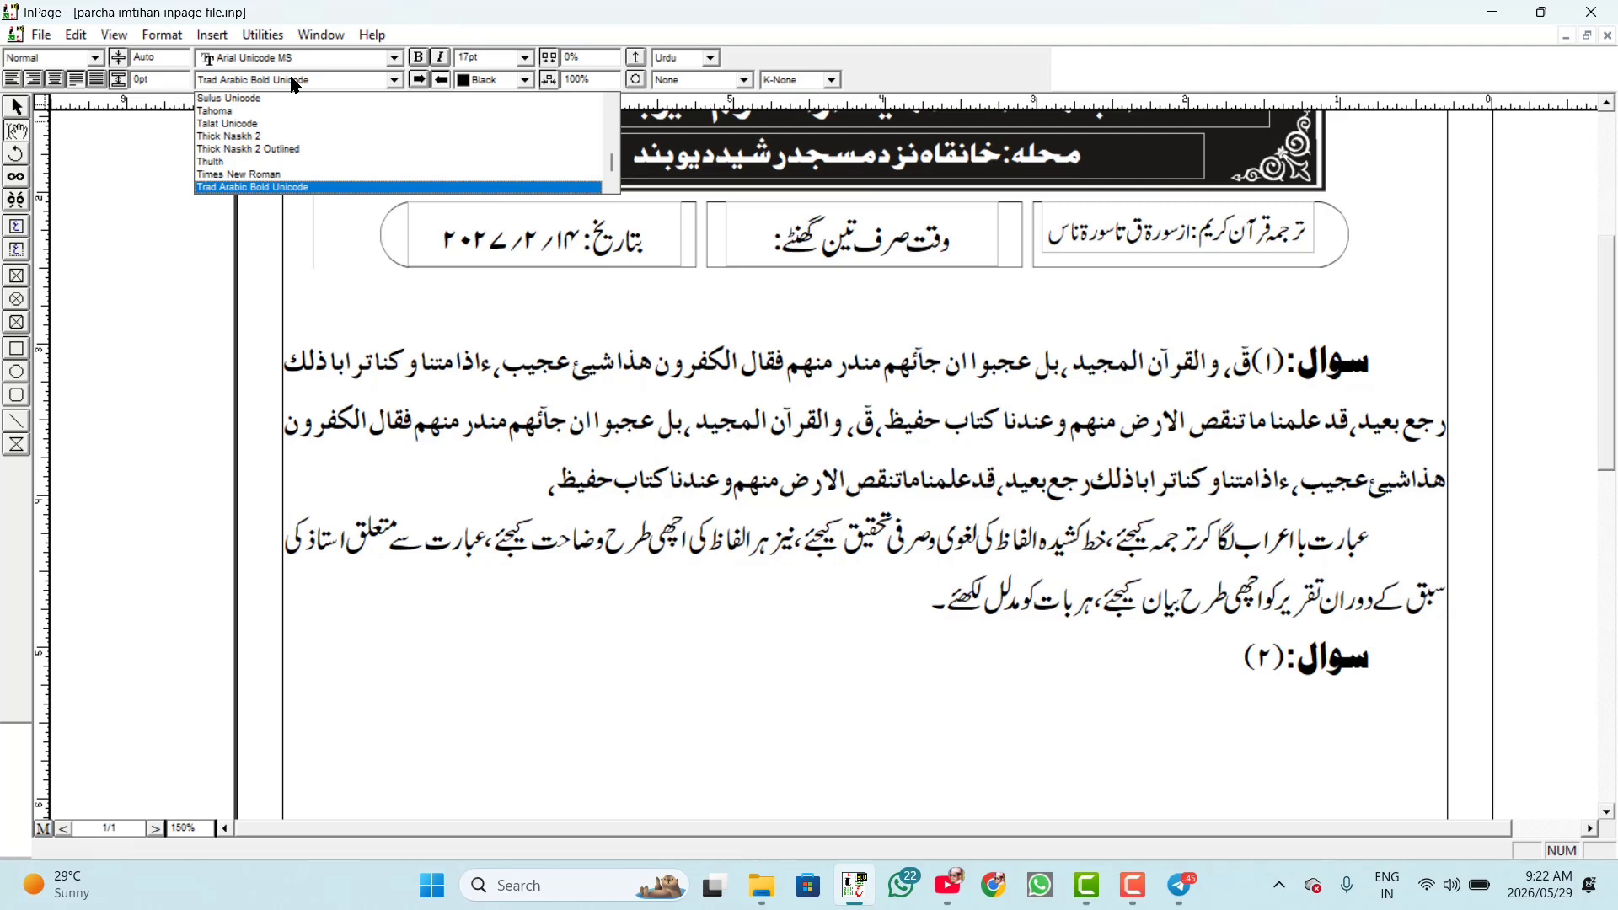
{"action": "left_click", "coordinate": [270, 188]}
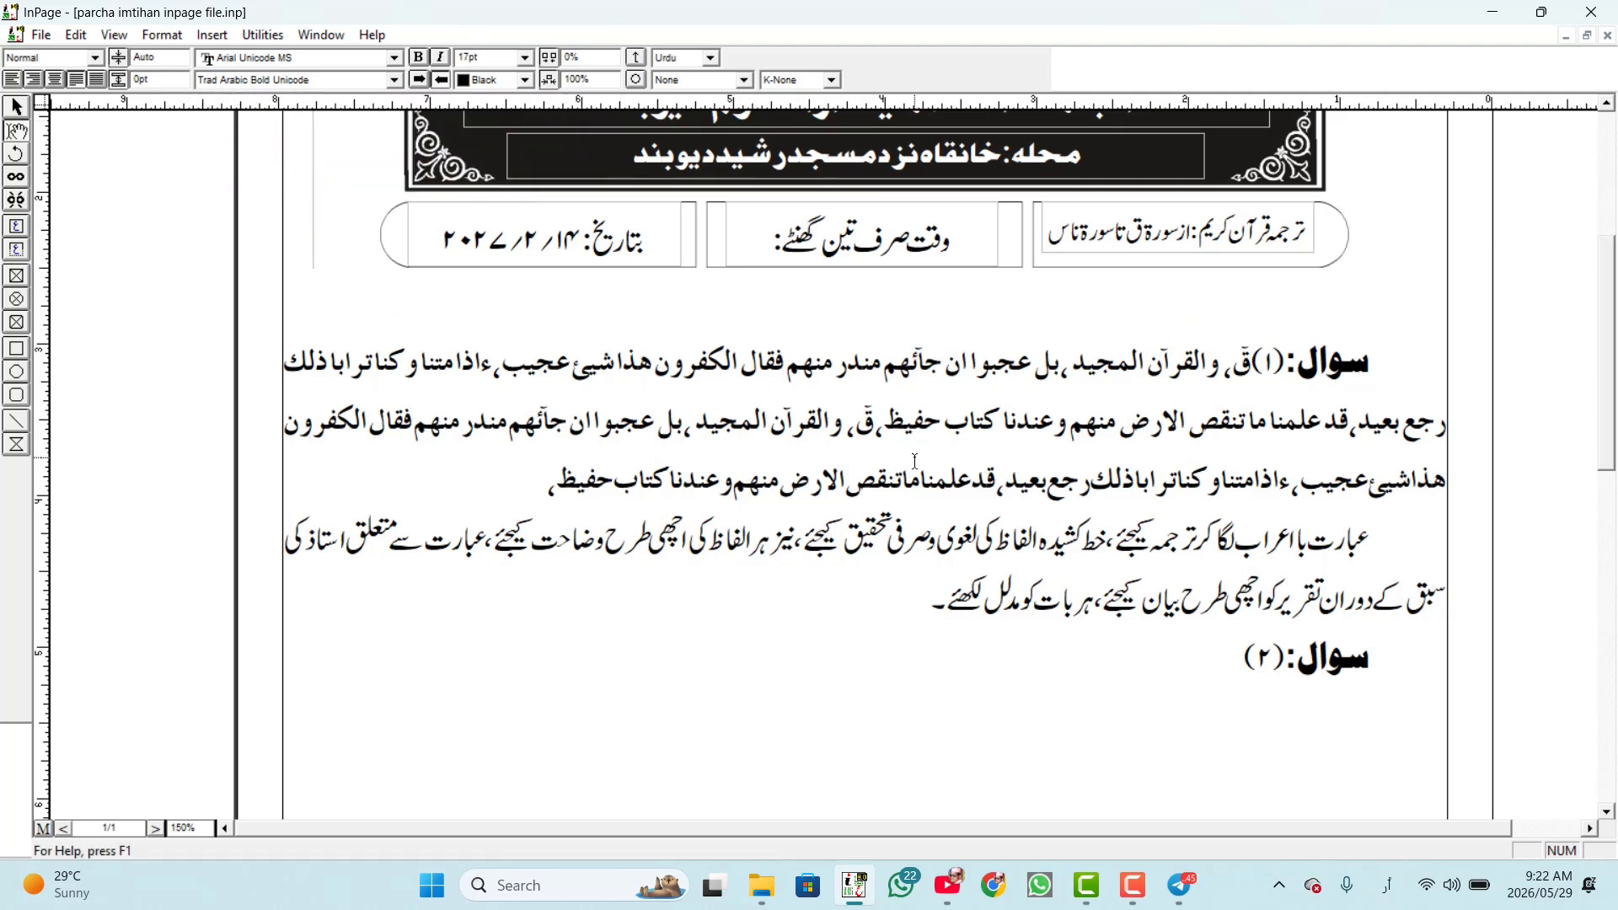
Step: Try out the chosen font with filler text after the "سوال:(۲)" label and erase that text
{"action": "type", "text": "شادجدافدفدافدفا"}
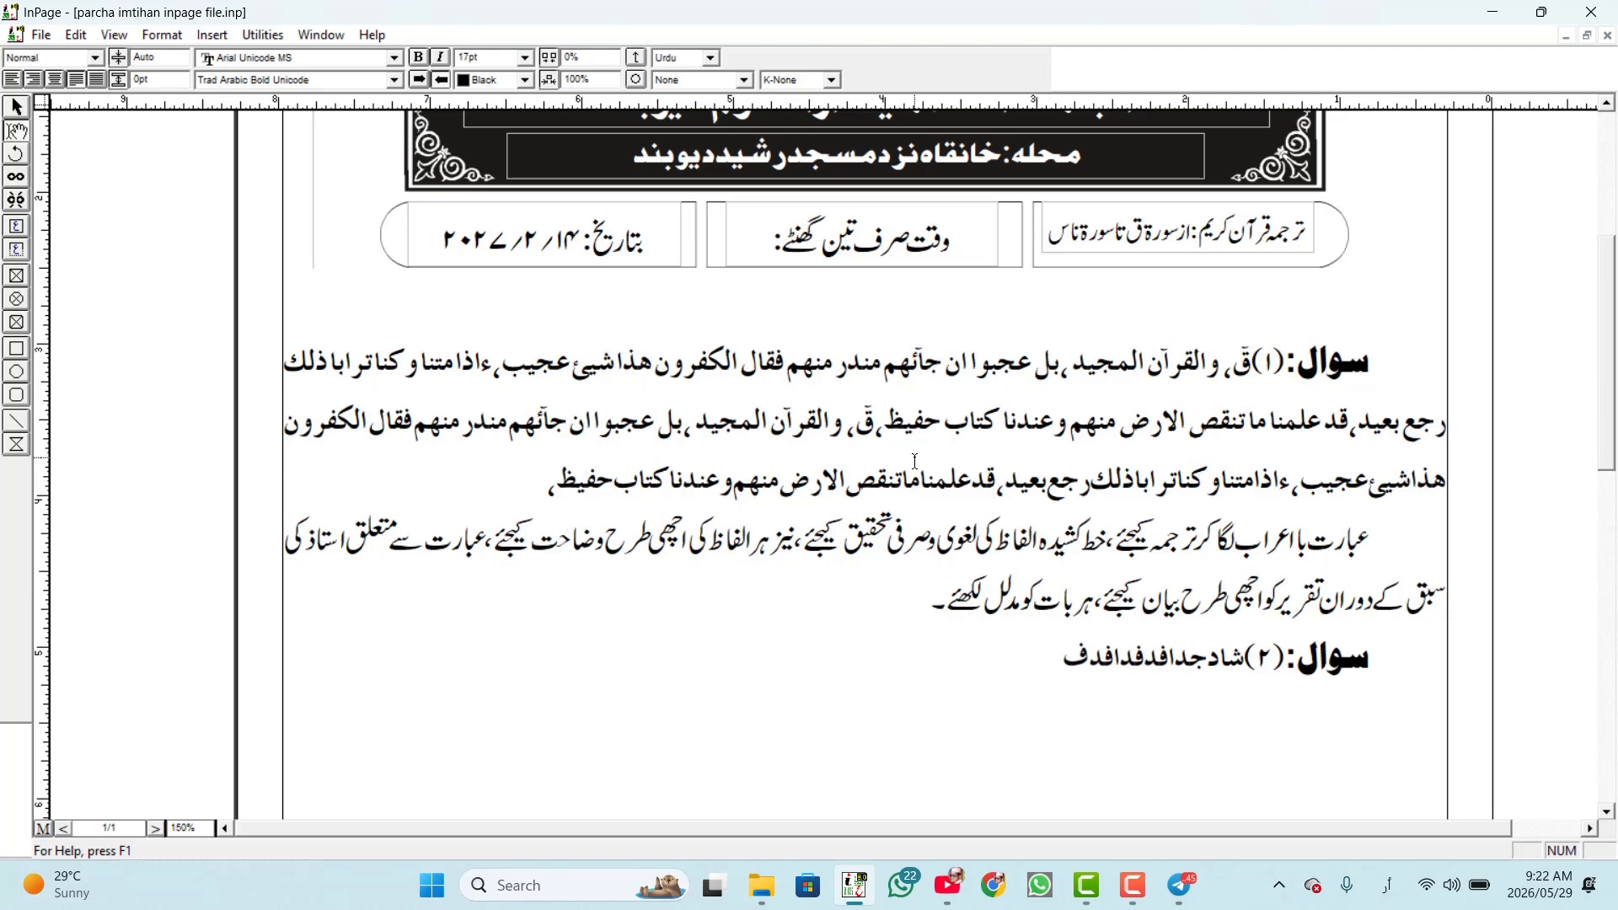
{"action": "key", "text": "BackSpace"}
{"action": "key", "text": "BackSpace"}
{"action": "key", "text": "BackSpace"}
{"action": "key", "text": "BackSpace"}
{"action": "key", "text": "BackSpace"}
{"action": "key", "text": "BackSpace"}
{"action": "key", "text": "BackSpace"}
{"action": "key", "text": "BackSpace"}
{"action": "key", "text": "BackSpace"}
{"action": "key", "text": "BackSpace"}
{"action": "key", "text": "BackSpace"}
{"action": "key", "text": "BackSpace"}
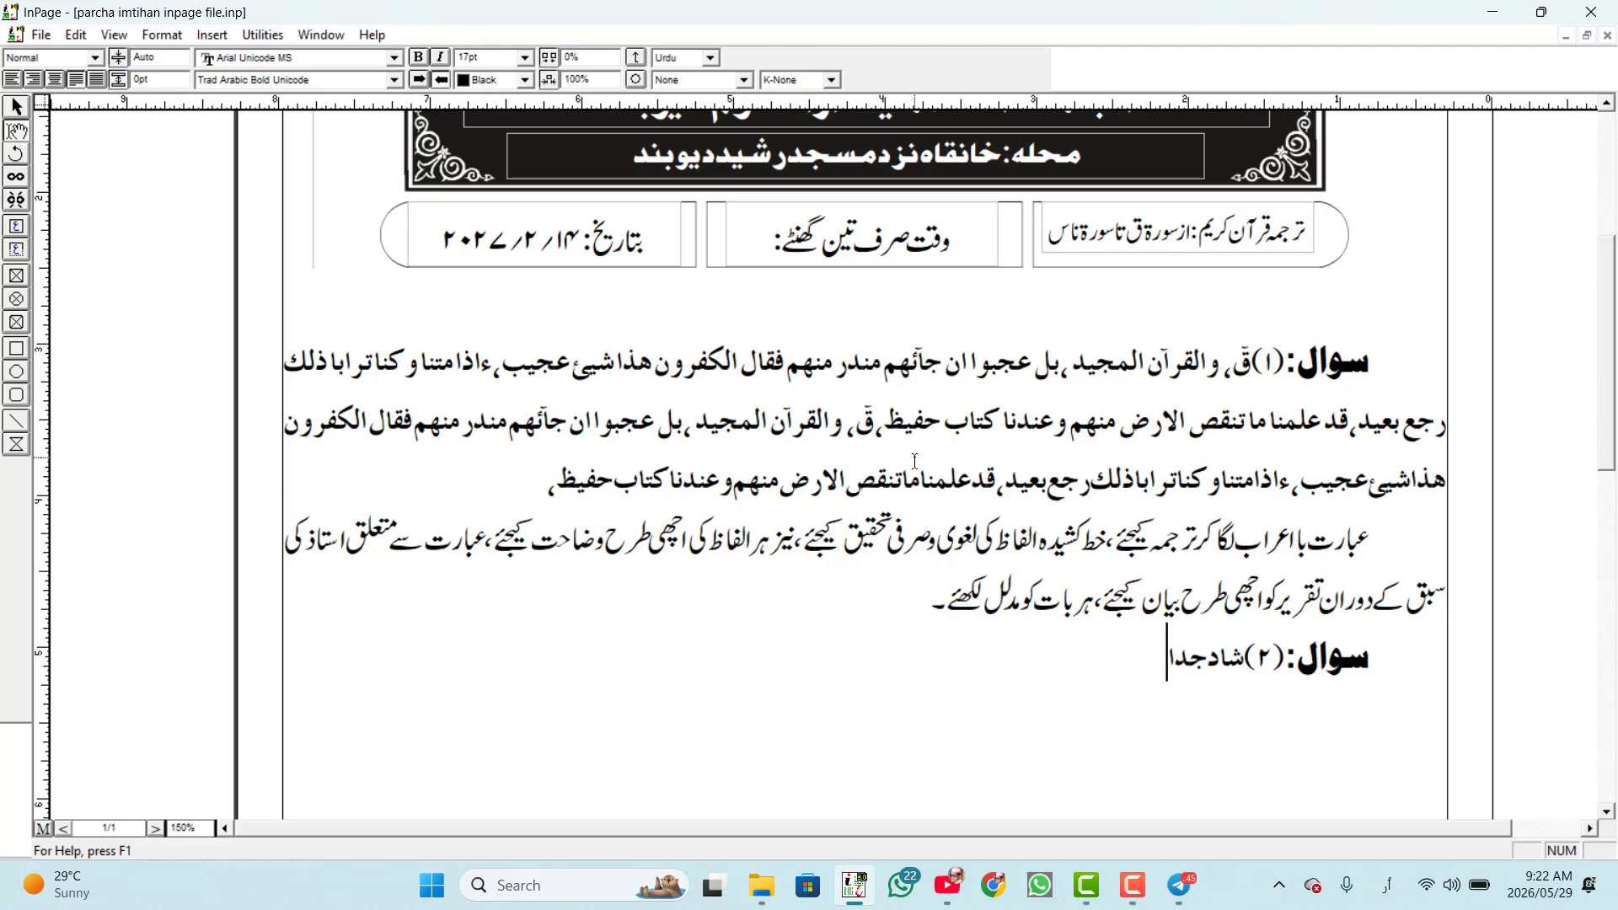
{"action": "key", "text": "BackSpace"}
{"action": "key", "text": "BackSpace"}
{"action": "key", "text": "BackSpace"}
{"action": "scroll", "coordinate": [916, 462], "scroll_direction": "down", "scroll_amount": 10}
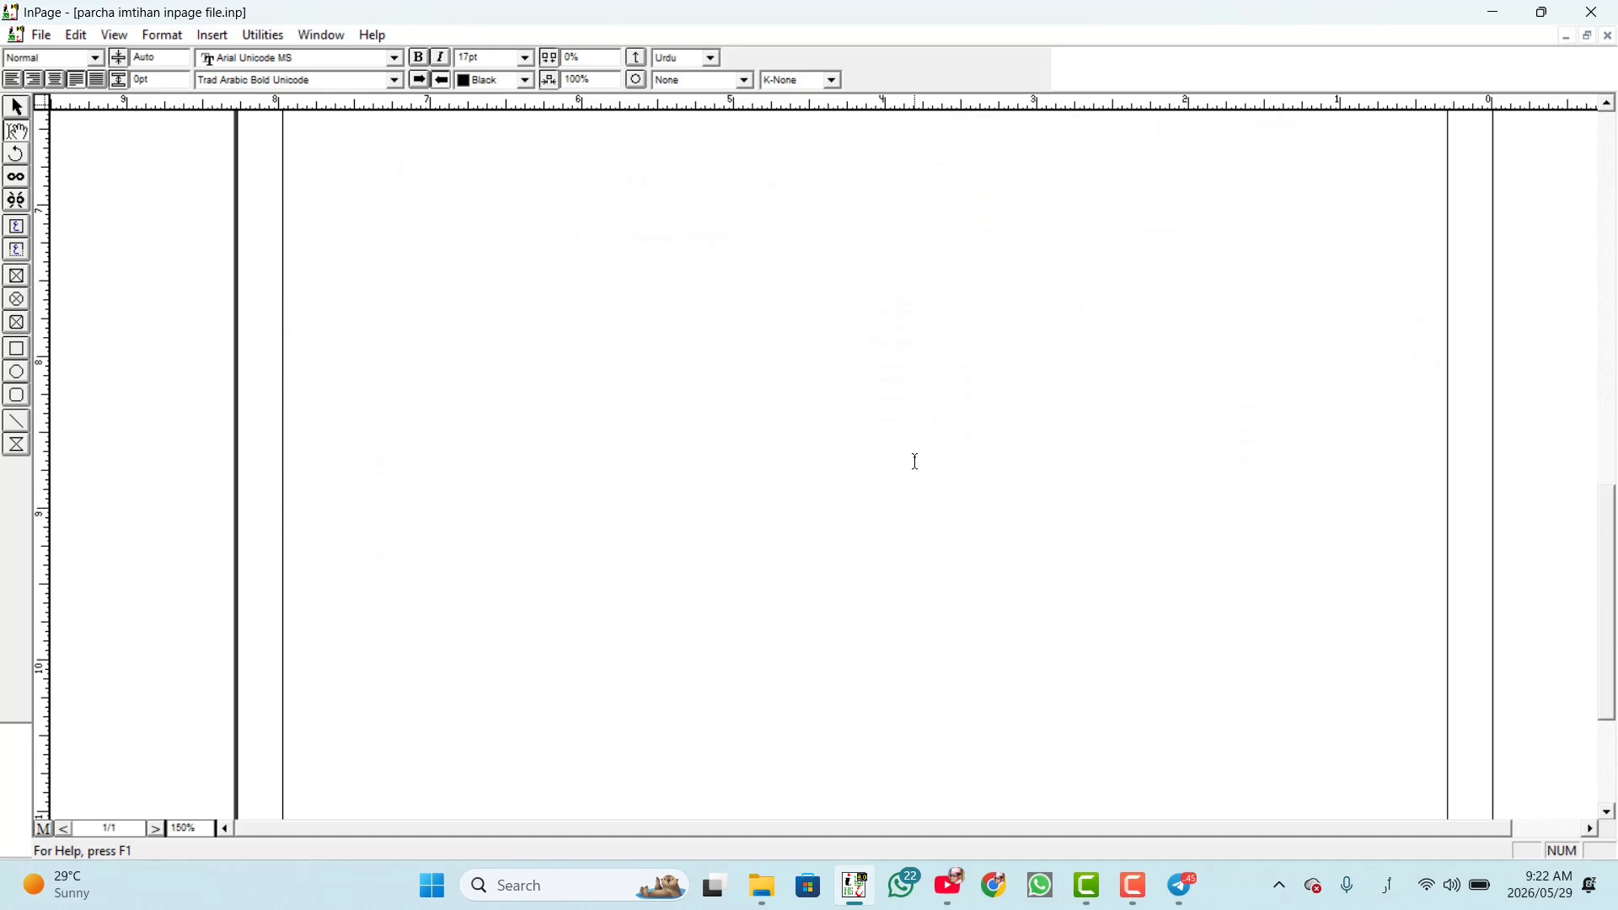
{"action": "scroll", "coordinate": [916, 462], "scroll_direction": "down", "scroll_amount": 3}
{"action": "scroll", "coordinate": [916, 461], "scroll_direction": "up", "scroll_amount": 15}
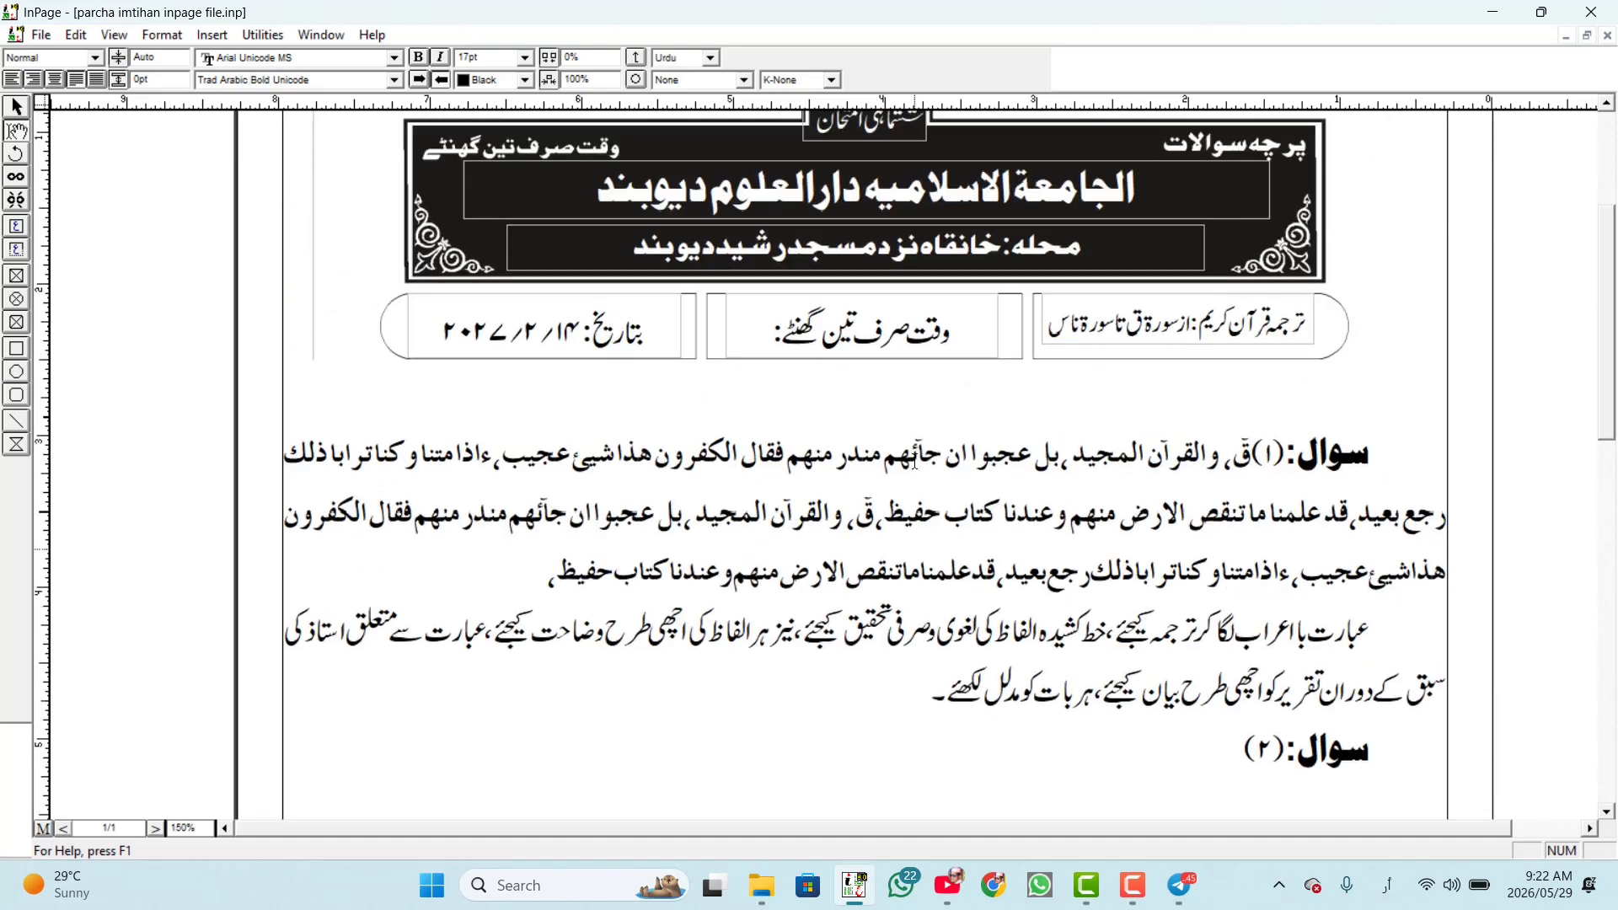
{"action": "scroll", "coordinate": [916, 461], "scroll_direction": "up", "scroll_amount": 3}
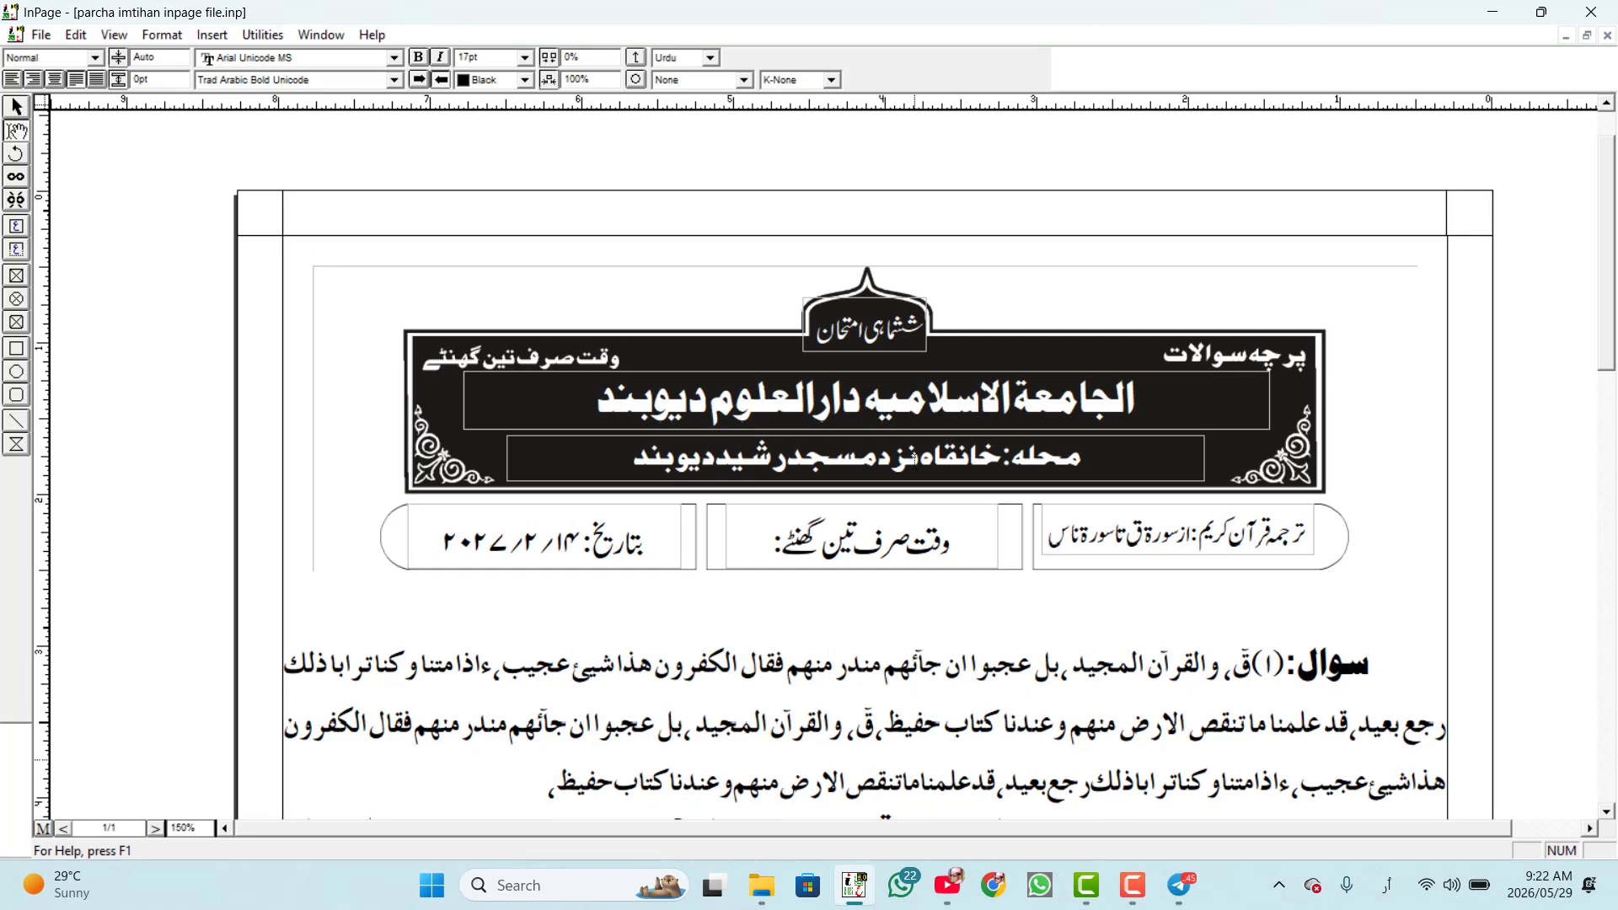
{"action": "left_click", "coordinate": [768, 555]}
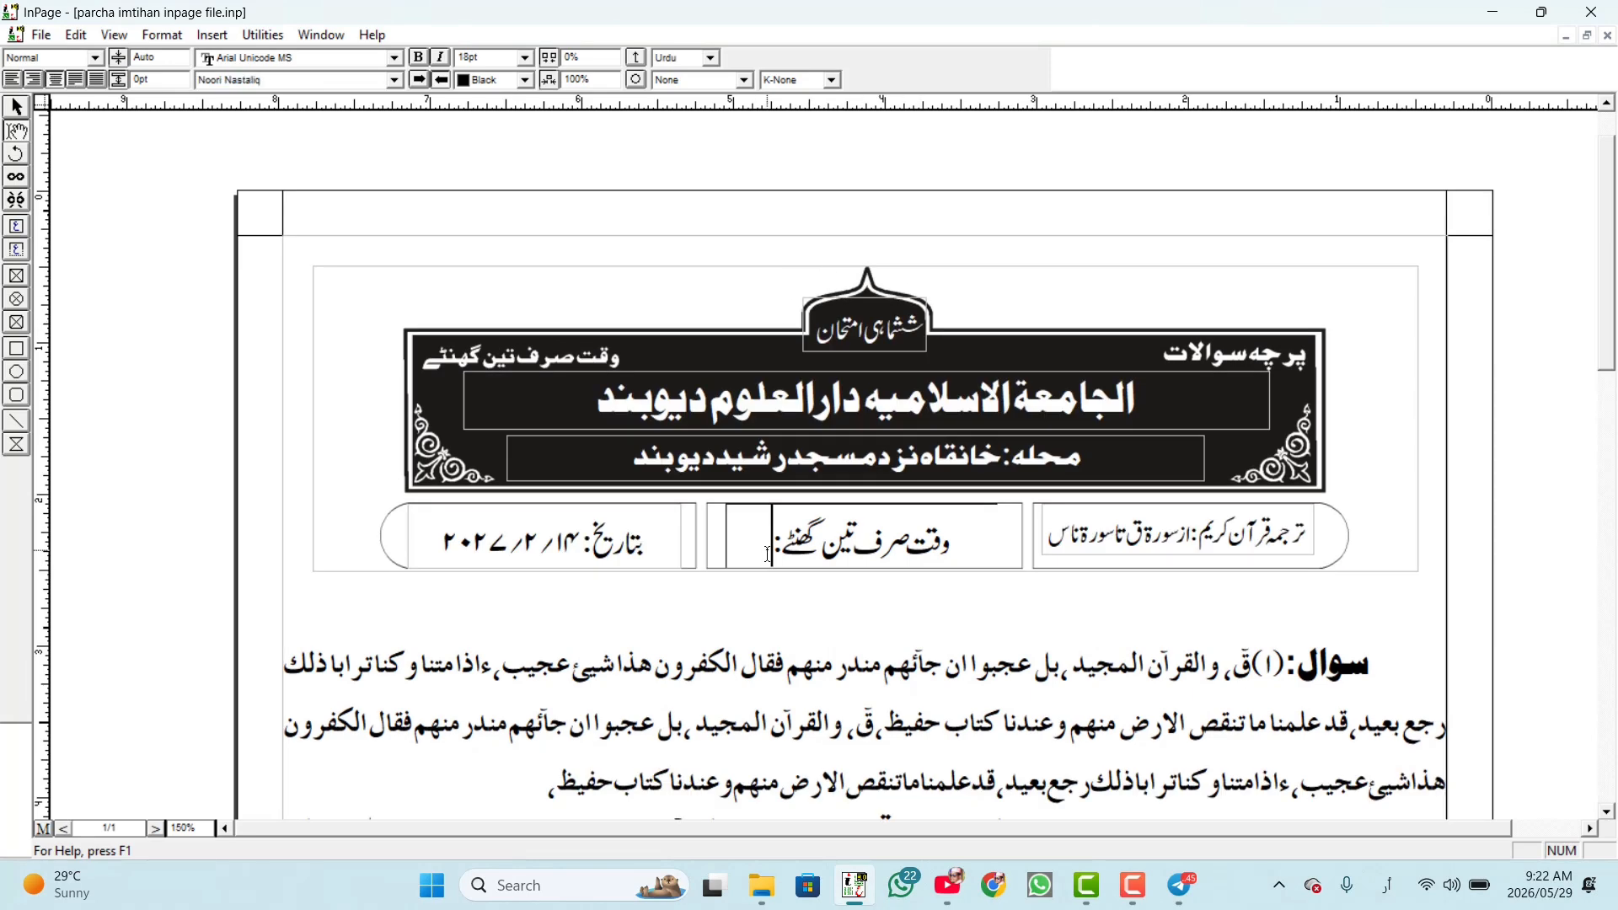
Step: Open the print setup for Microsoft Print to PDF and choose Portrait orientation in the printer properties
{"action": "left_click", "coordinate": [42, 34]}
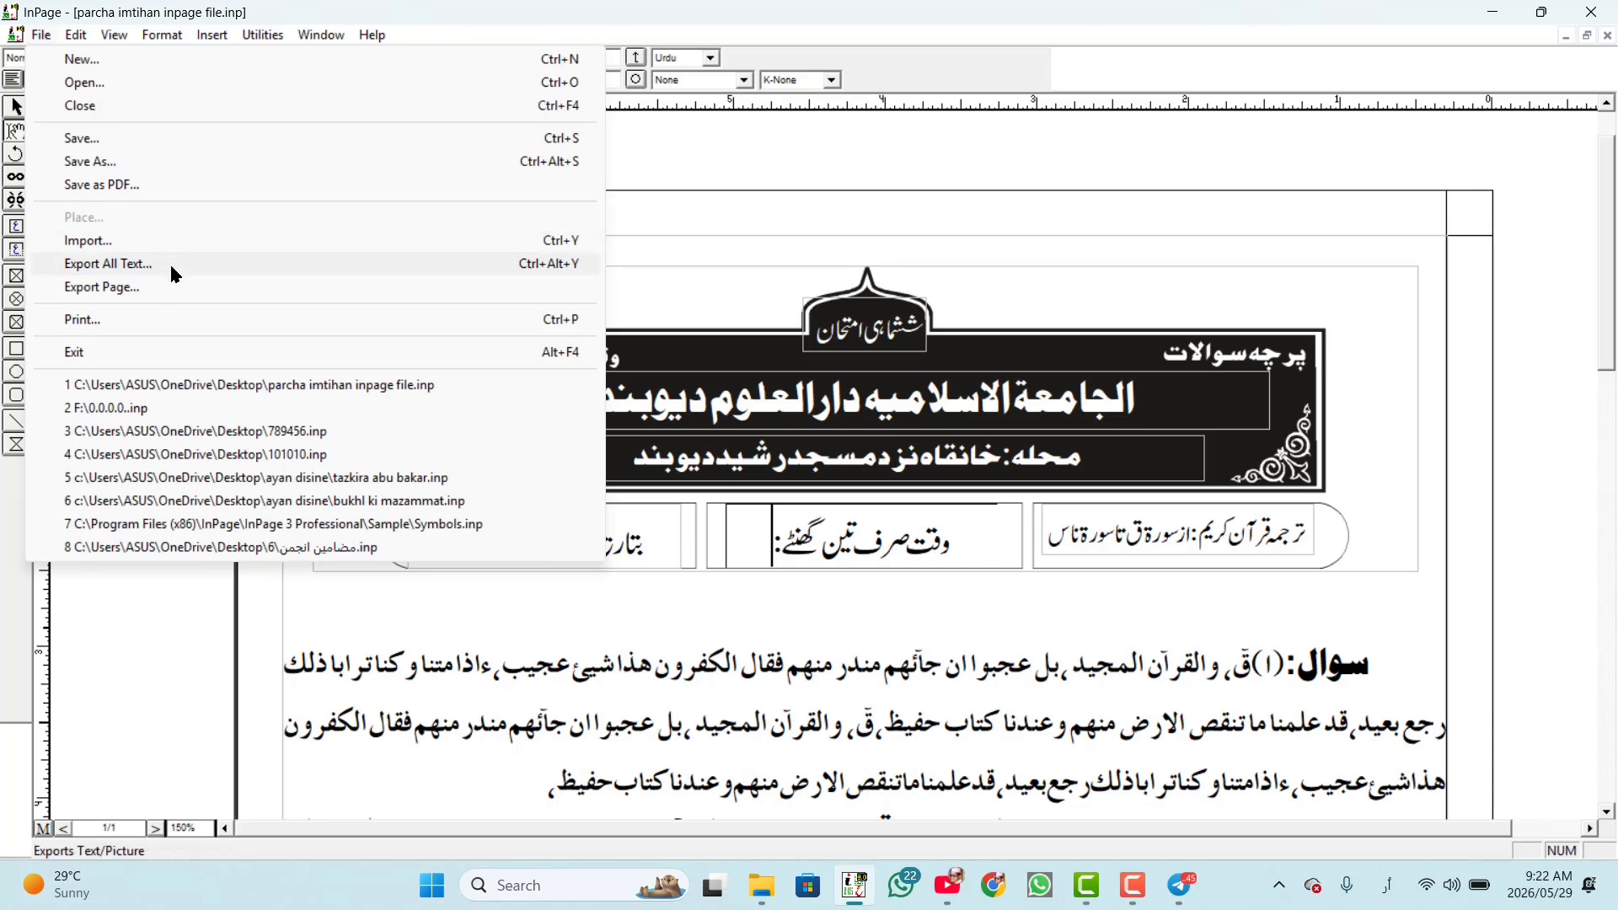
{"action": "left_click", "coordinate": [130, 327]}
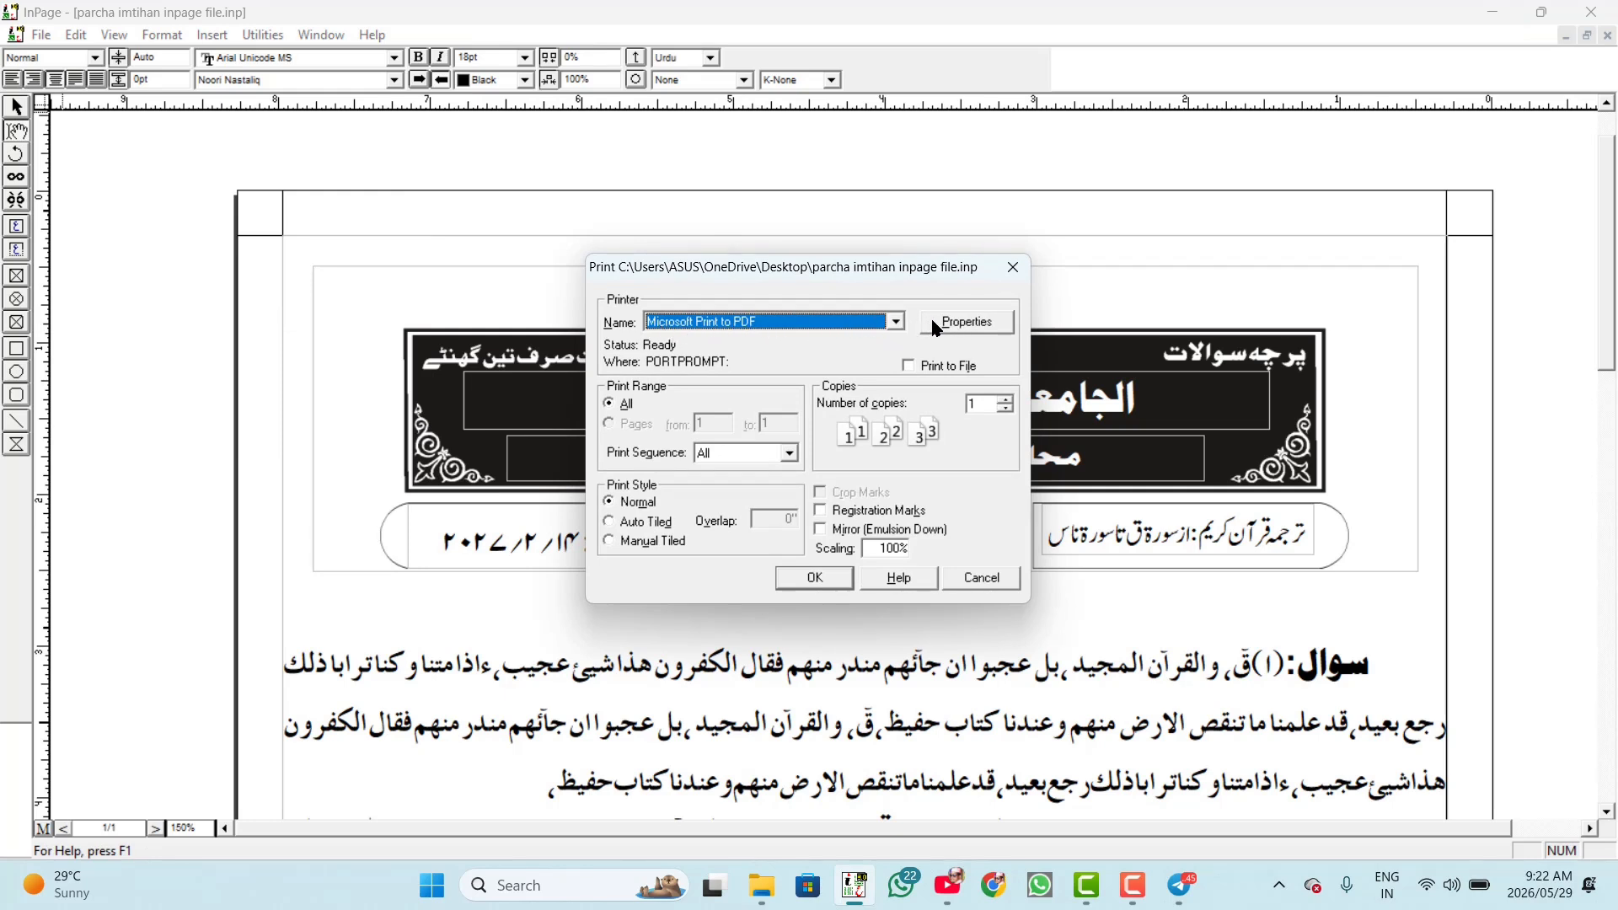
{"action": "left_click", "coordinate": [967, 322]}
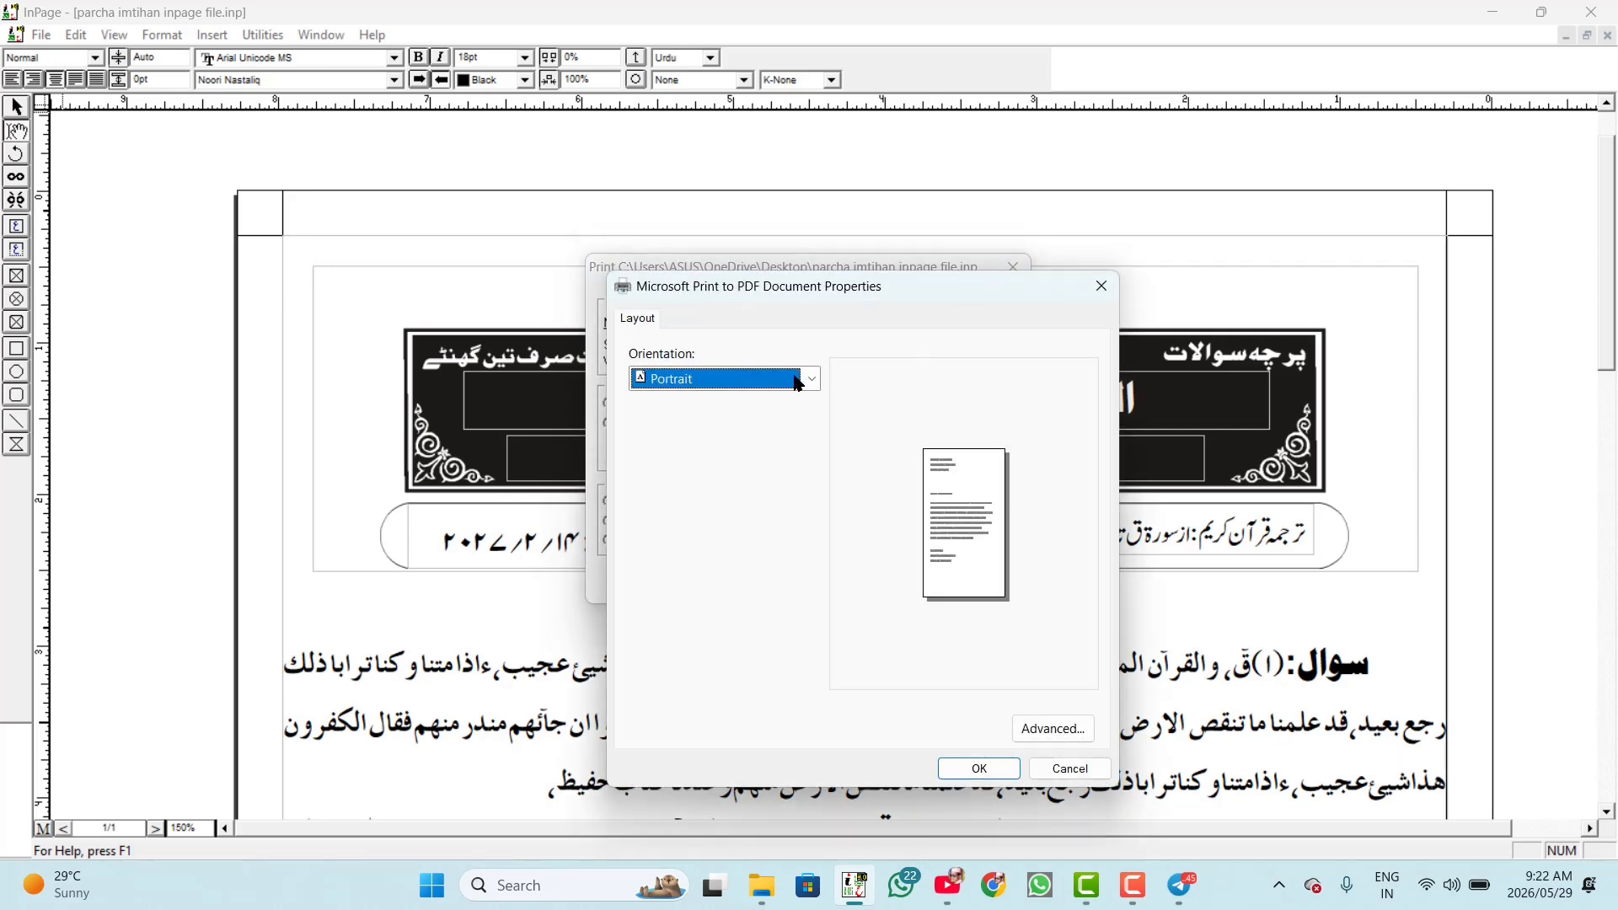
{"action": "left_click", "coordinate": [808, 381]}
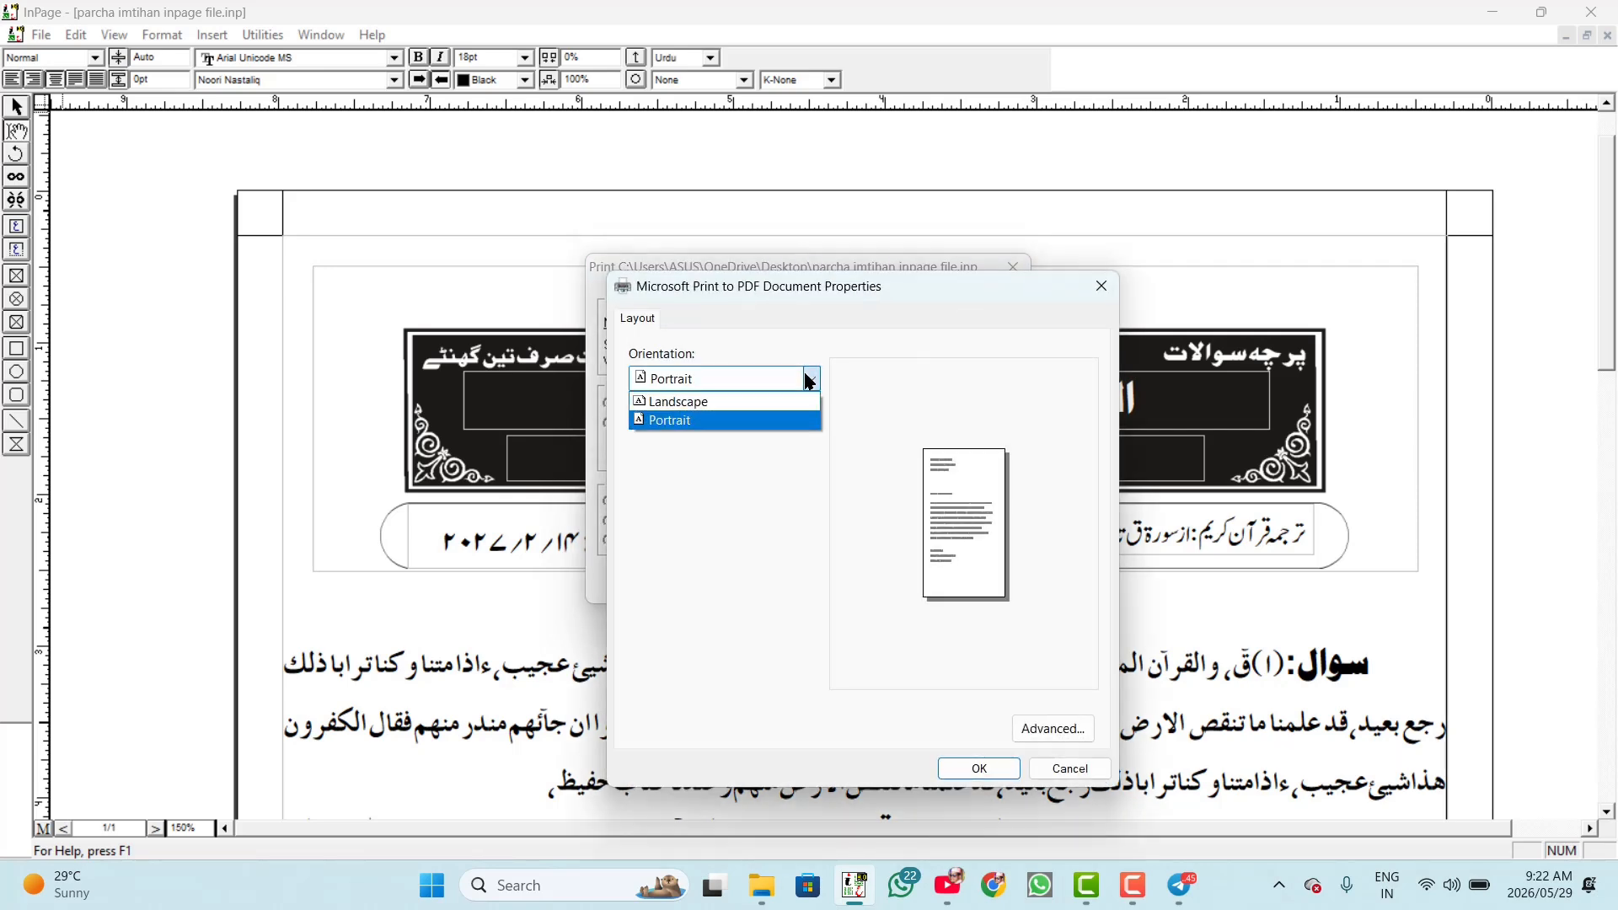
{"action": "left_click", "coordinate": [767, 423]}
Step: Set the PDF printer's paper size to A4 in its advanced options and accept the printer properties
{"action": "left_click", "coordinate": [1063, 732]}
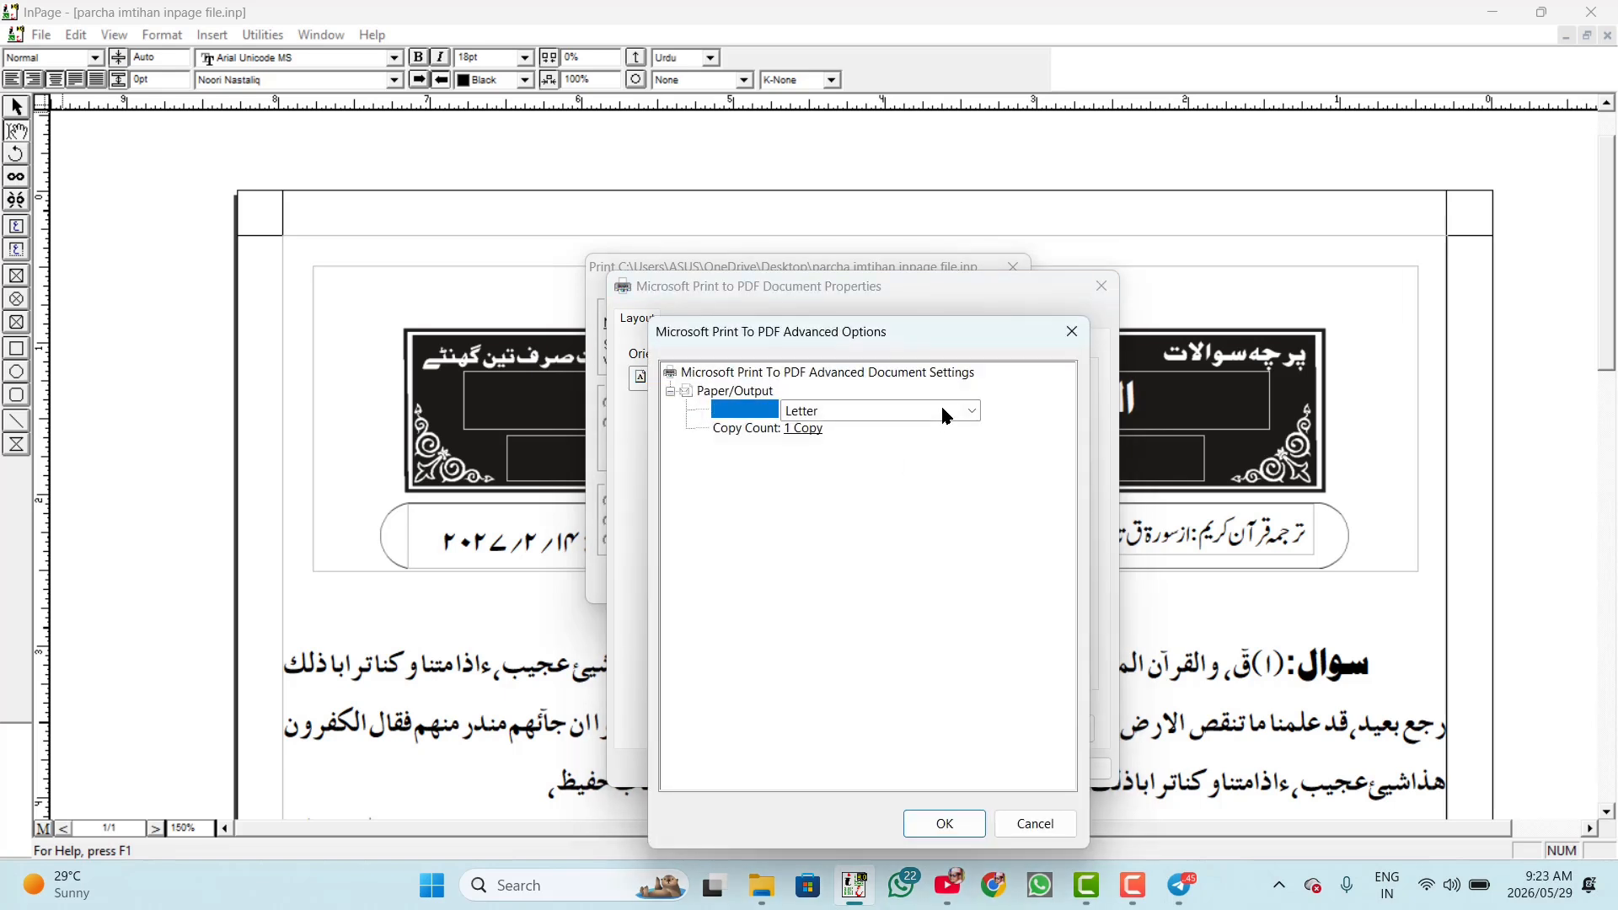
{"action": "left_click", "coordinate": [941, 409]}
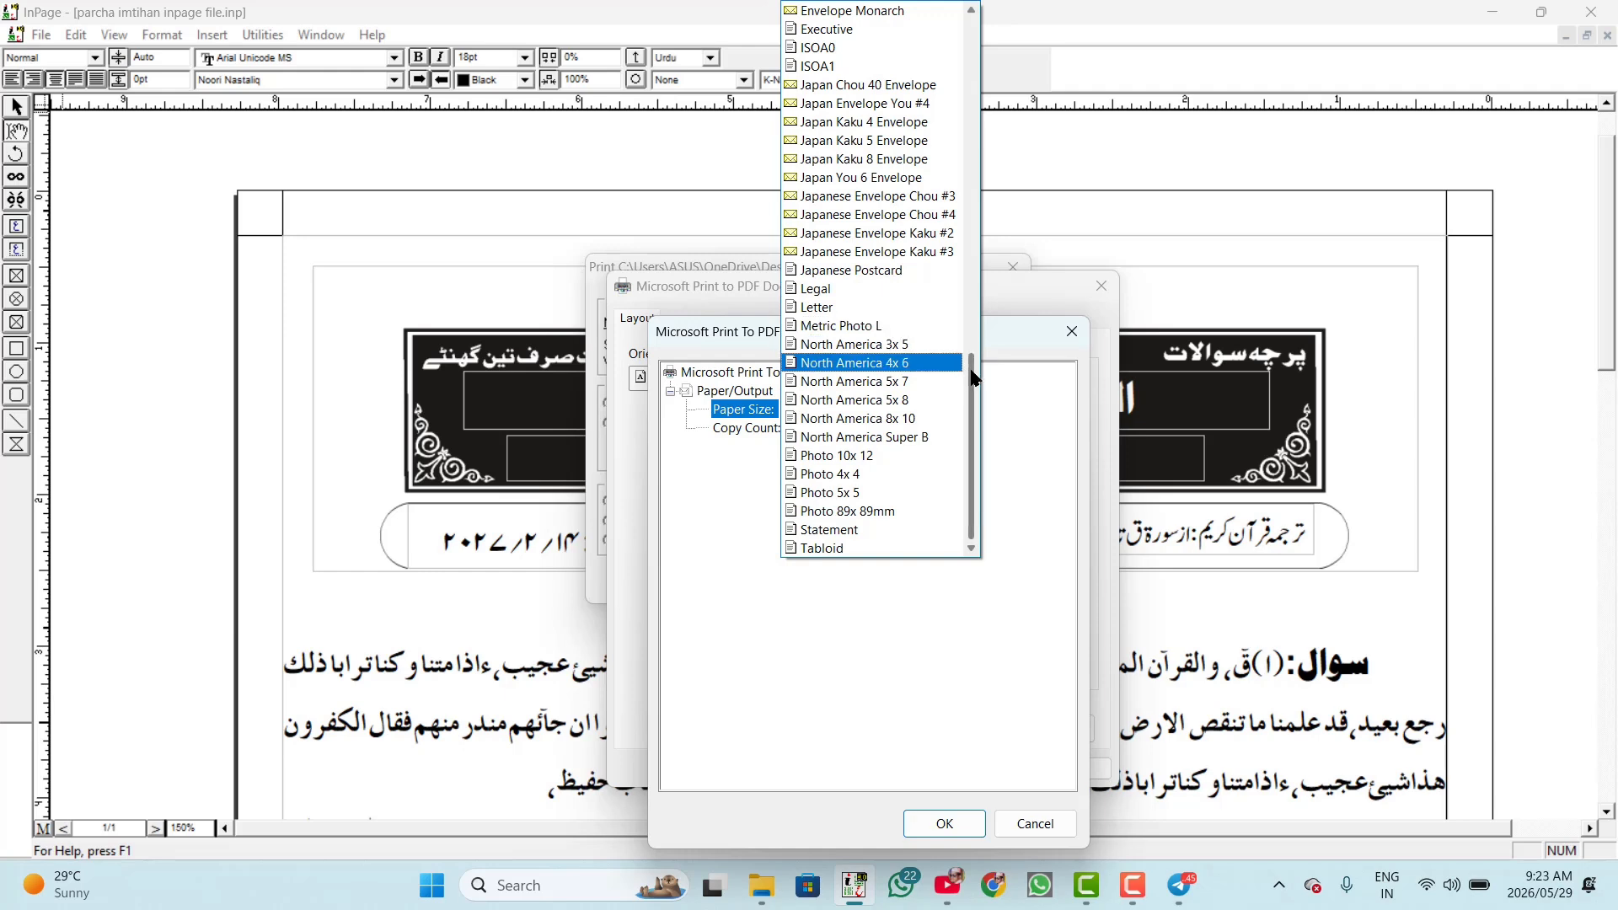
{"action": "left_click_drag", "start_coordinate": [973, 375], "coordinate": [972, 139]}
{"action": "left_click", "coordinate": [844, 216]}
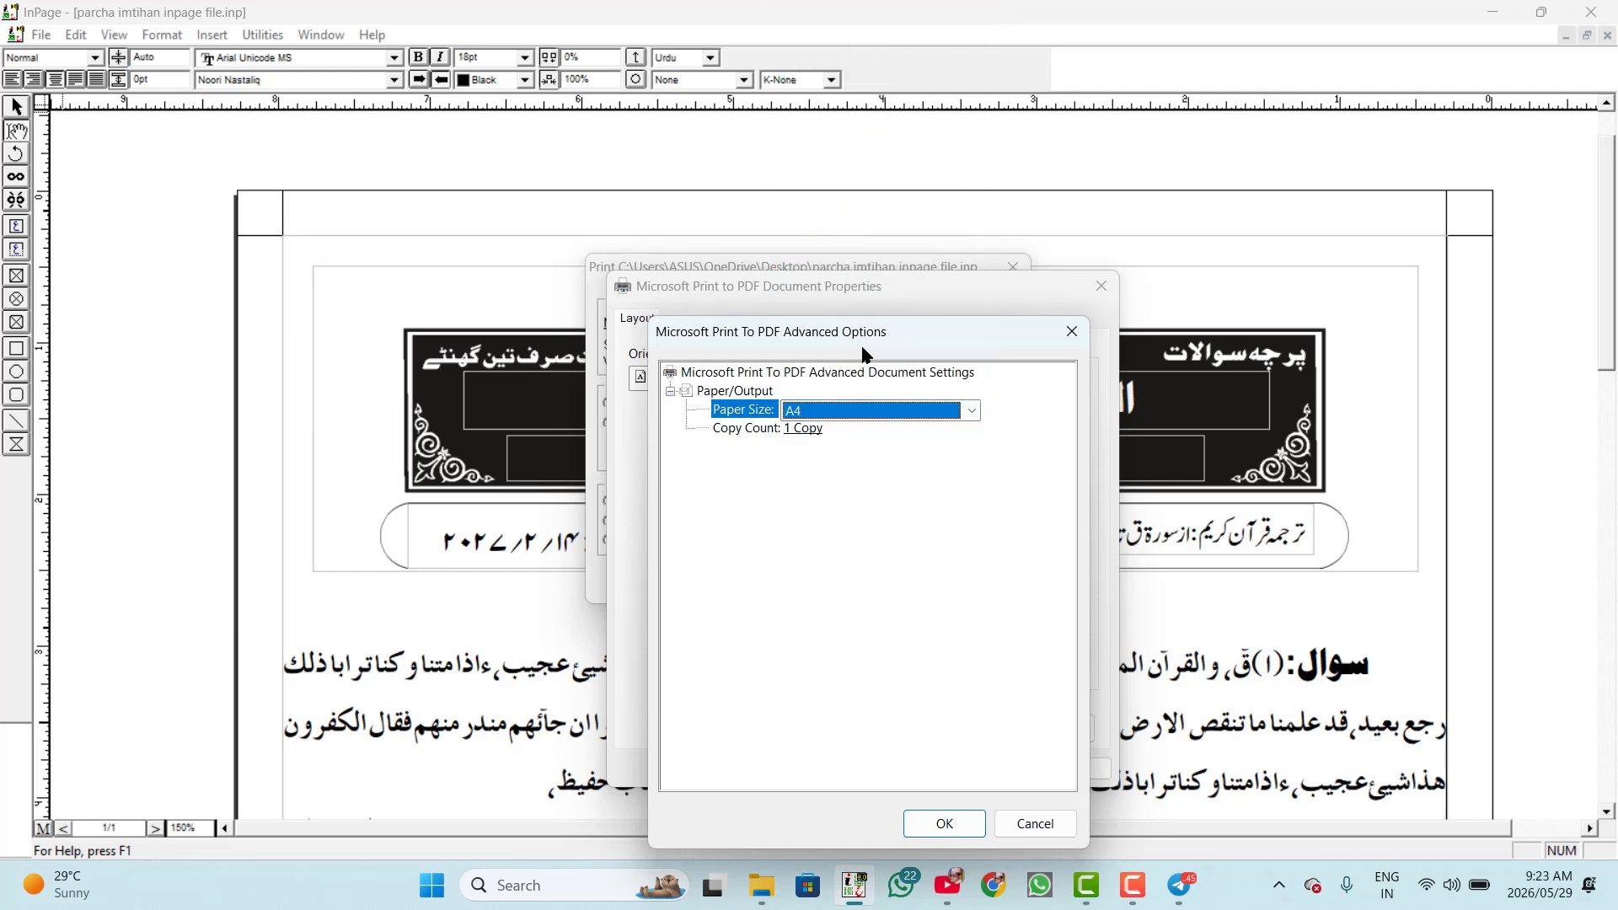
{"action": "left_click", "coordinate": [943, 823]}
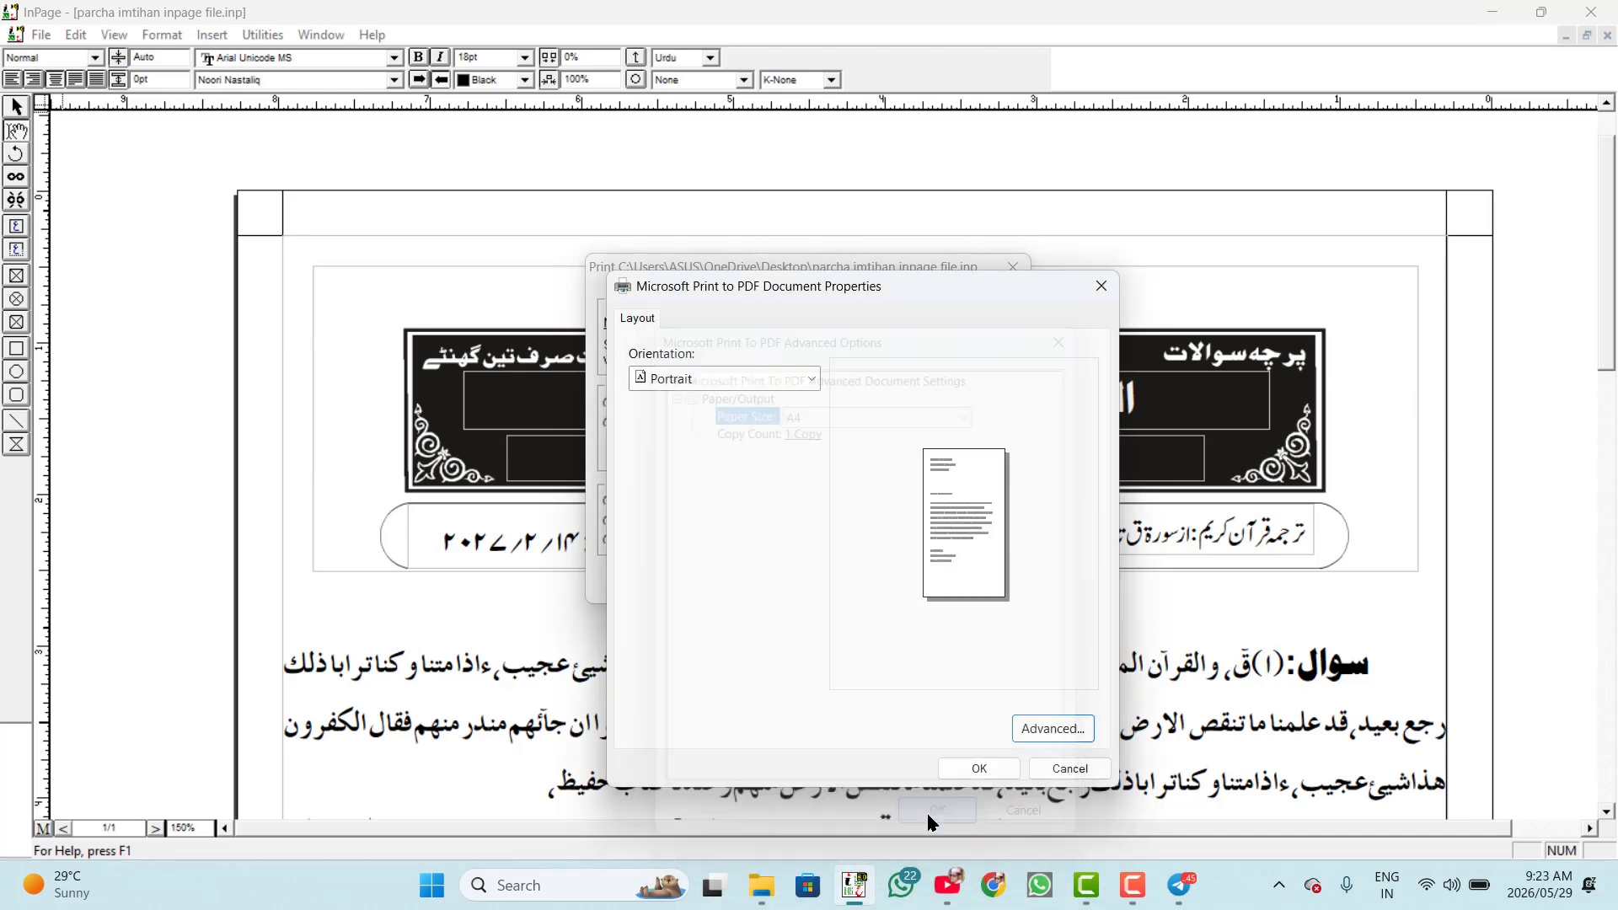
{"action": "left_click", "coordinate": [976, 769]}
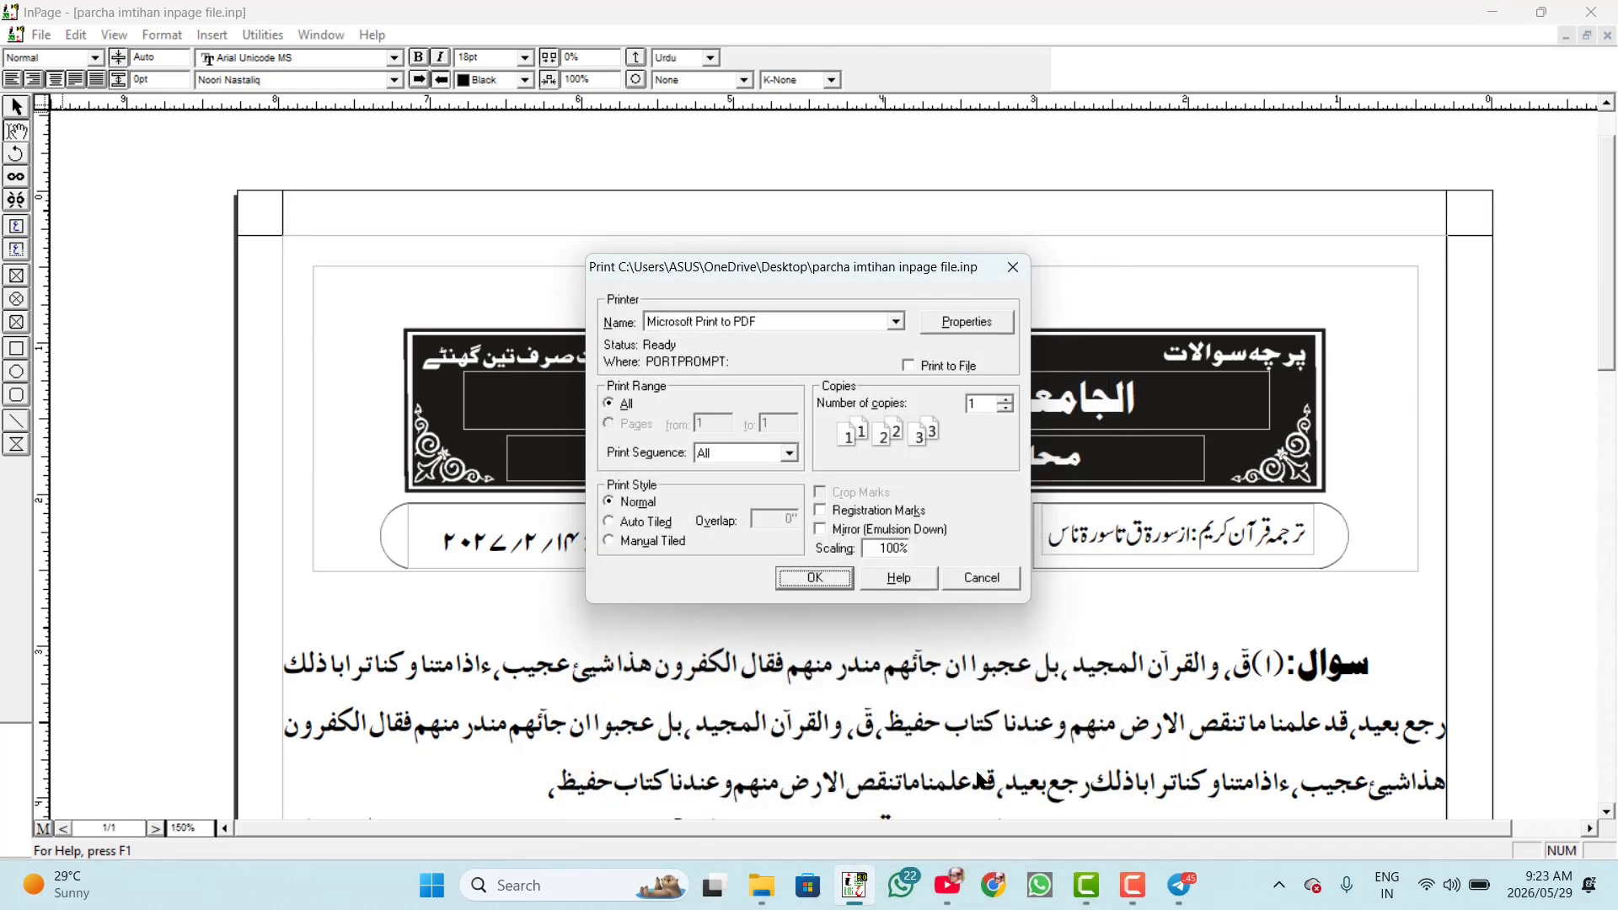
Step: Print the exam paper to a PDF file named 10101010 on the Desktop
{"action": "left_click", "coordinate": [824, 580]}
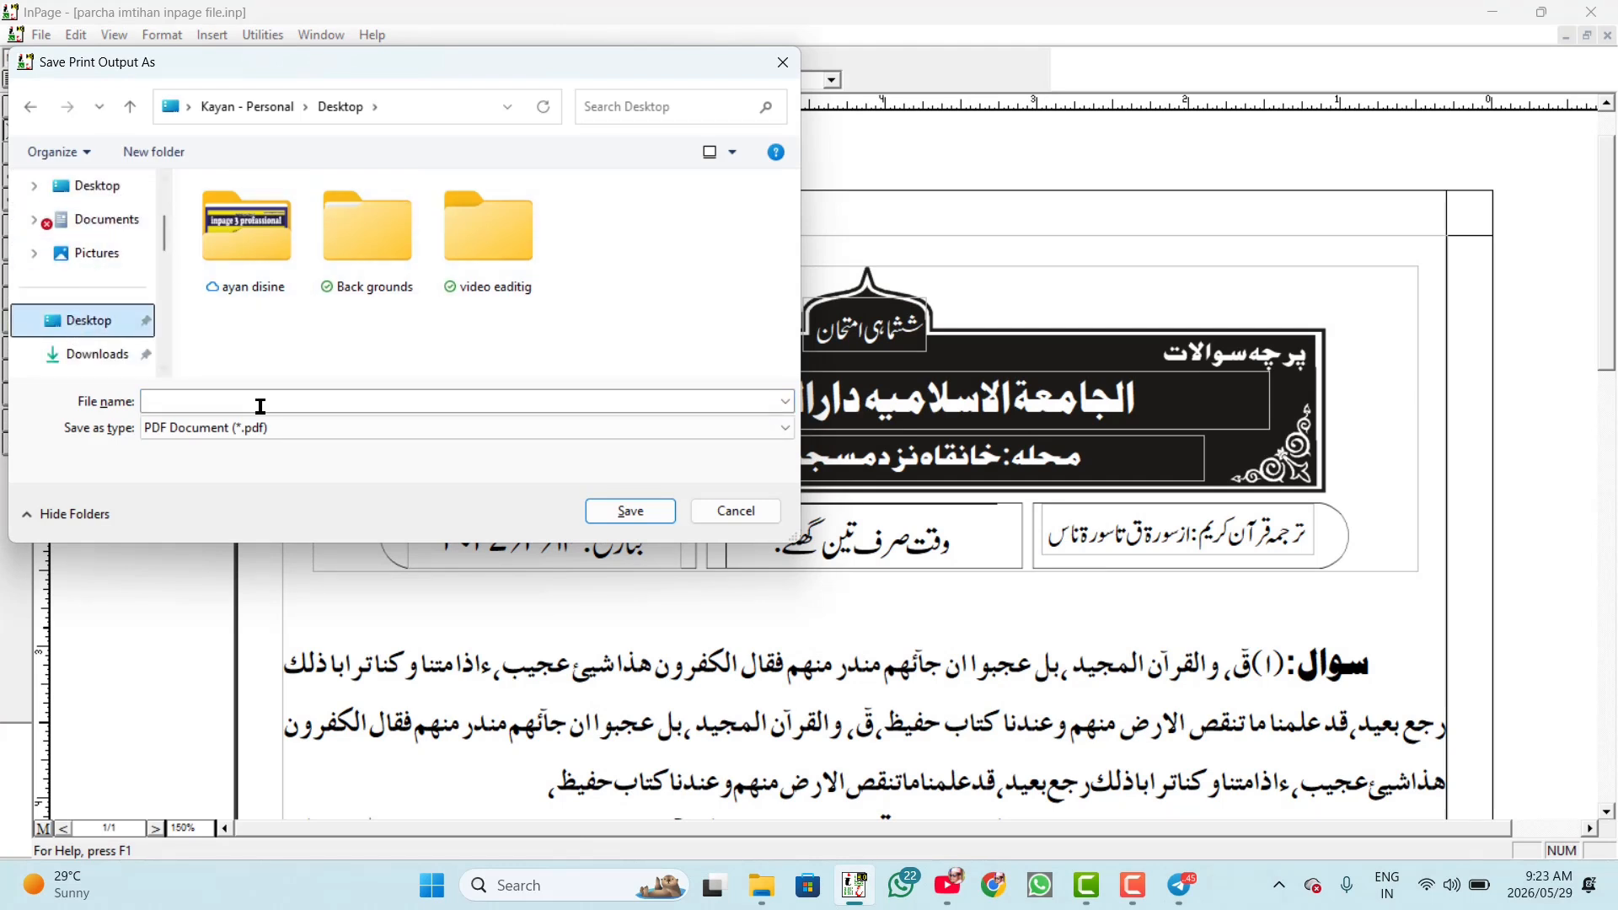
{"action": "left_click", "coordinate": [217, 403]}
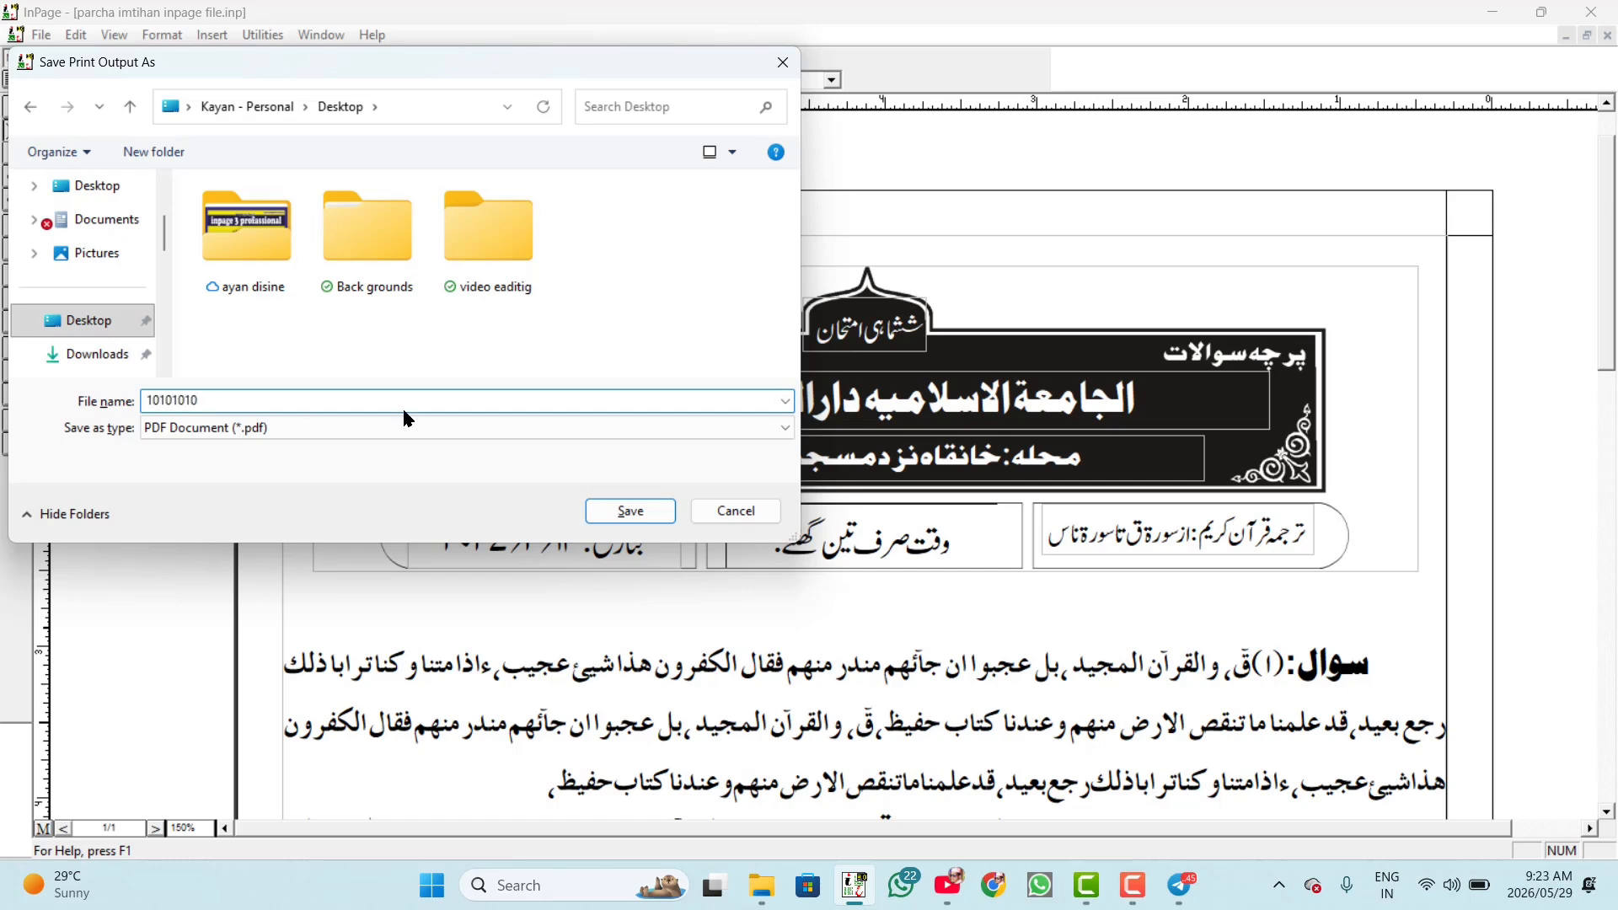
{"action": "left_click", "coordinate": [625, 510]}
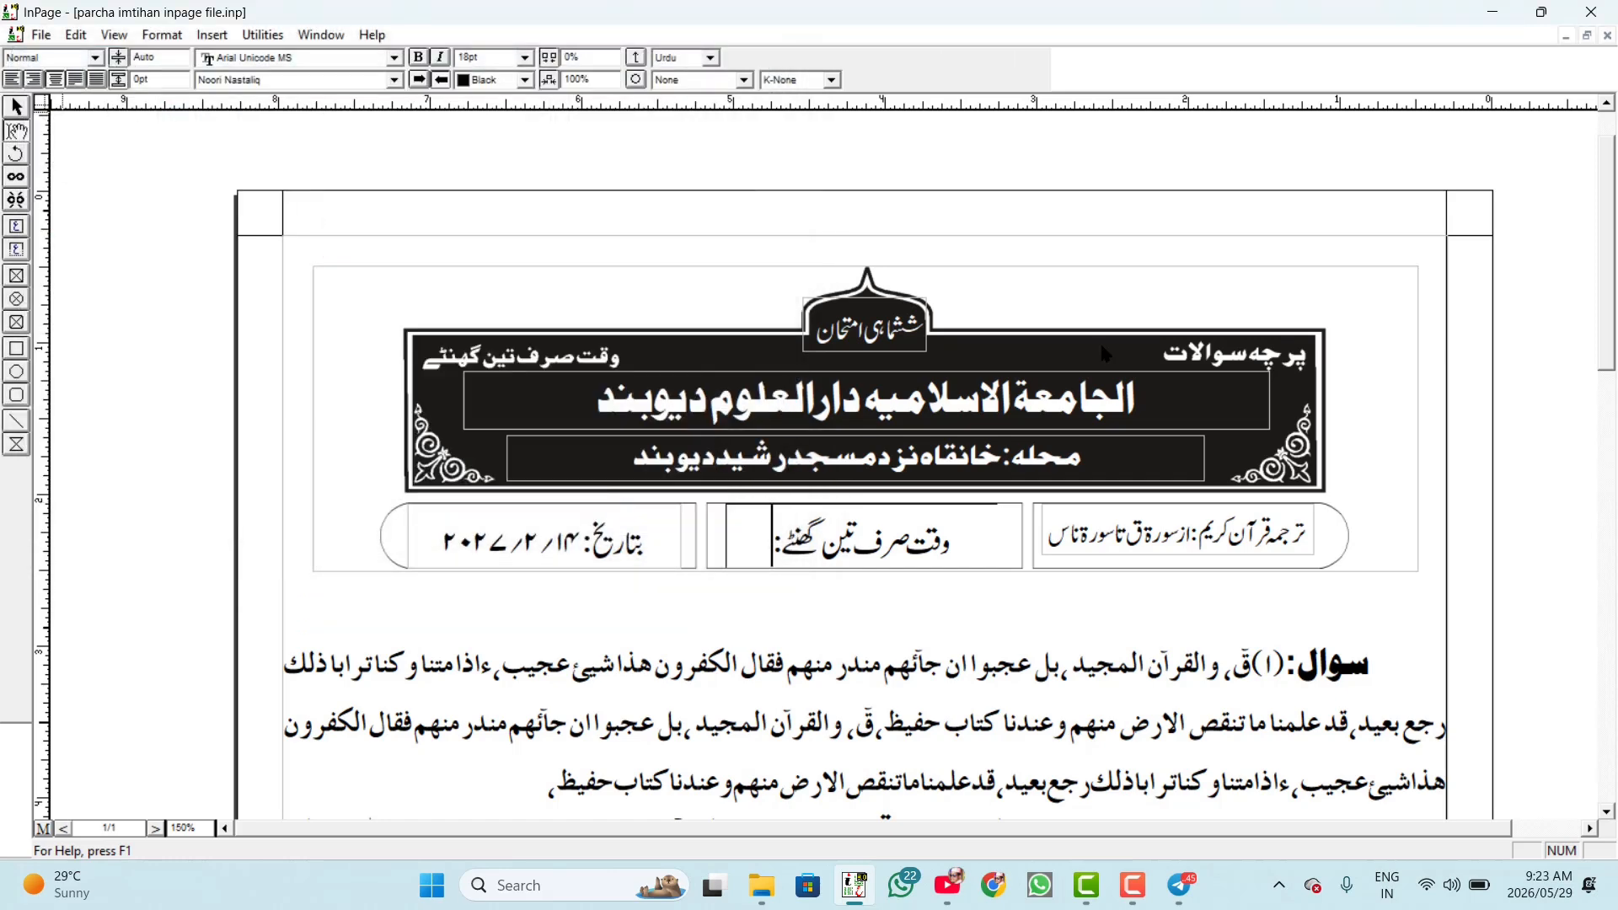
Step: Open 10101010.pdf from the desktop in Acrobat Reader, maximize it and check the exported exam paper
{"action": "left_click", "coordinate": [1488, 12]}
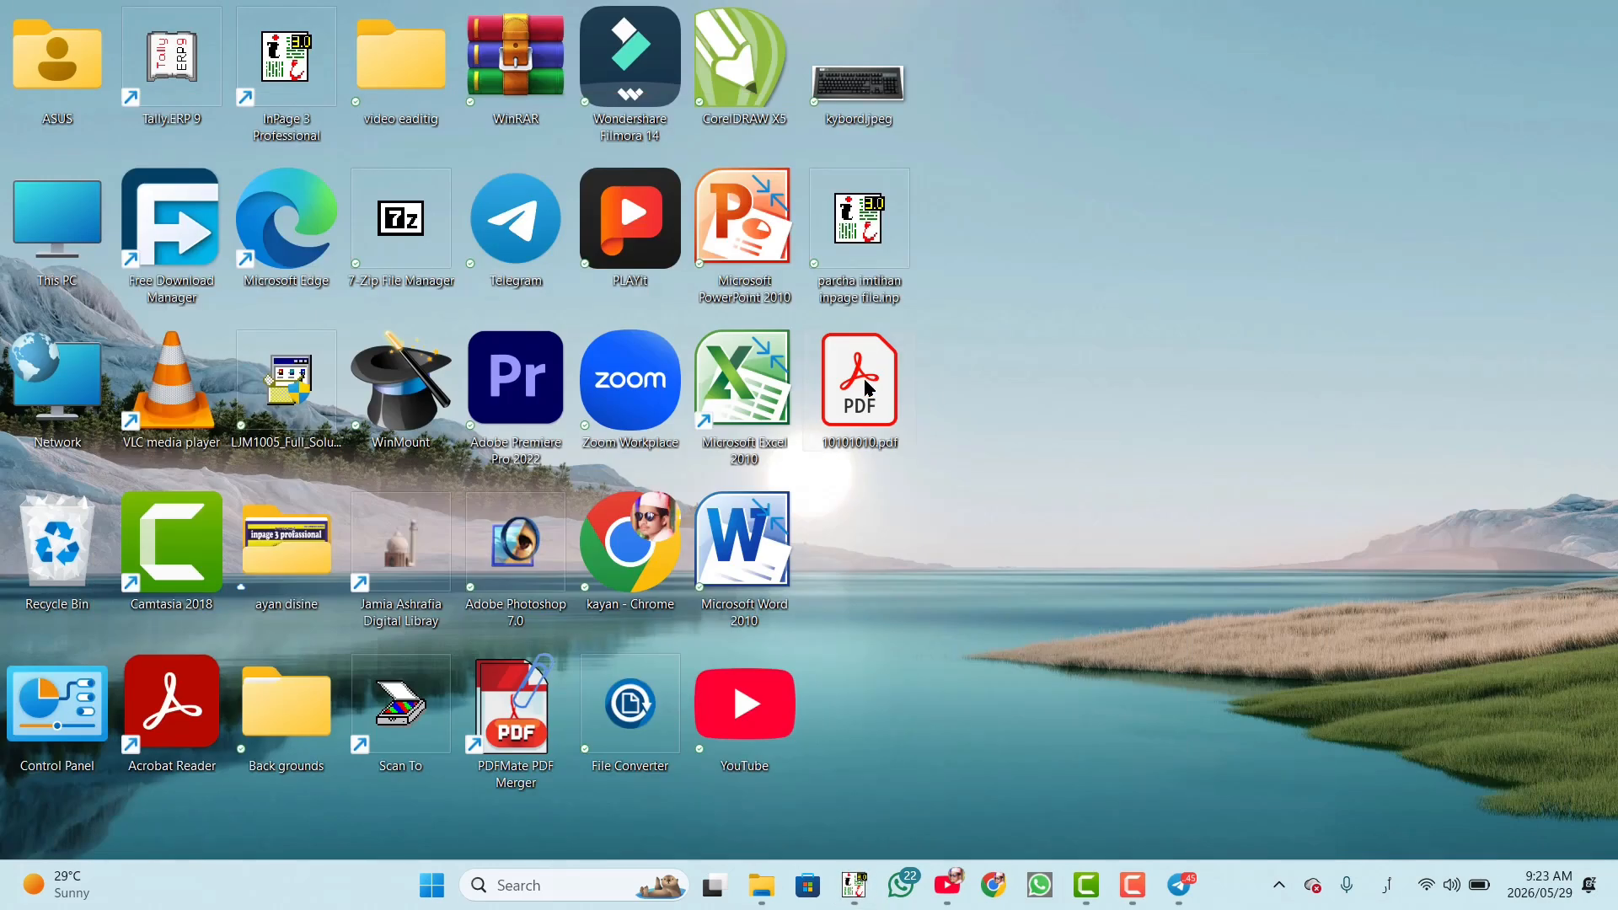
{"action": "double_click", "coordinate": [869, 388]}
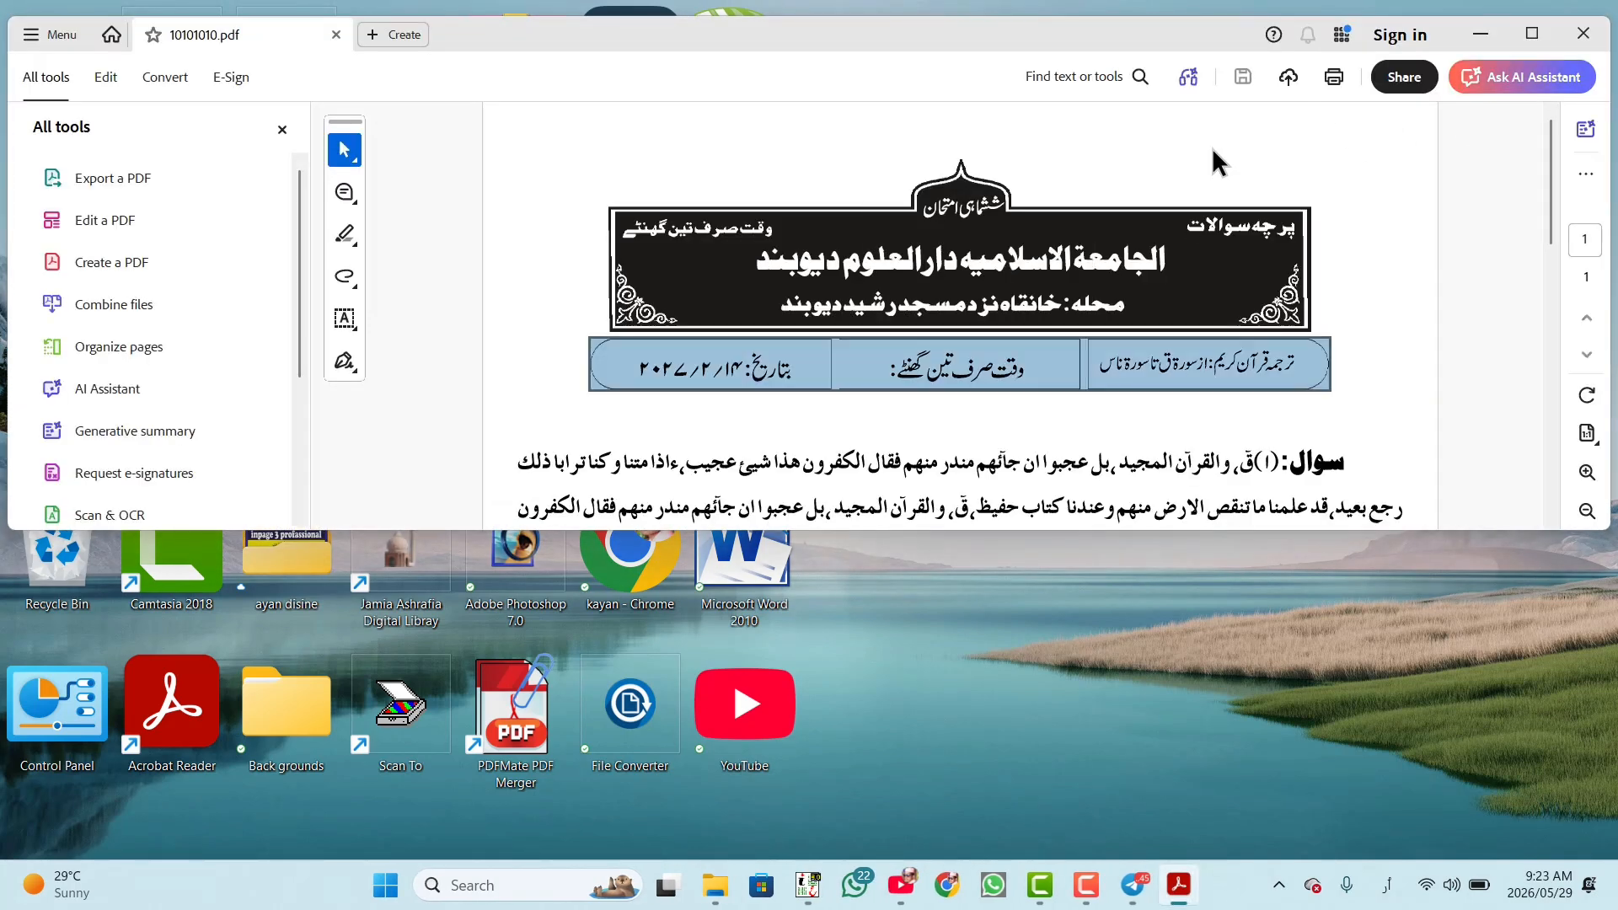
{"action": "left_click", "coordinate": [1533, 34]}
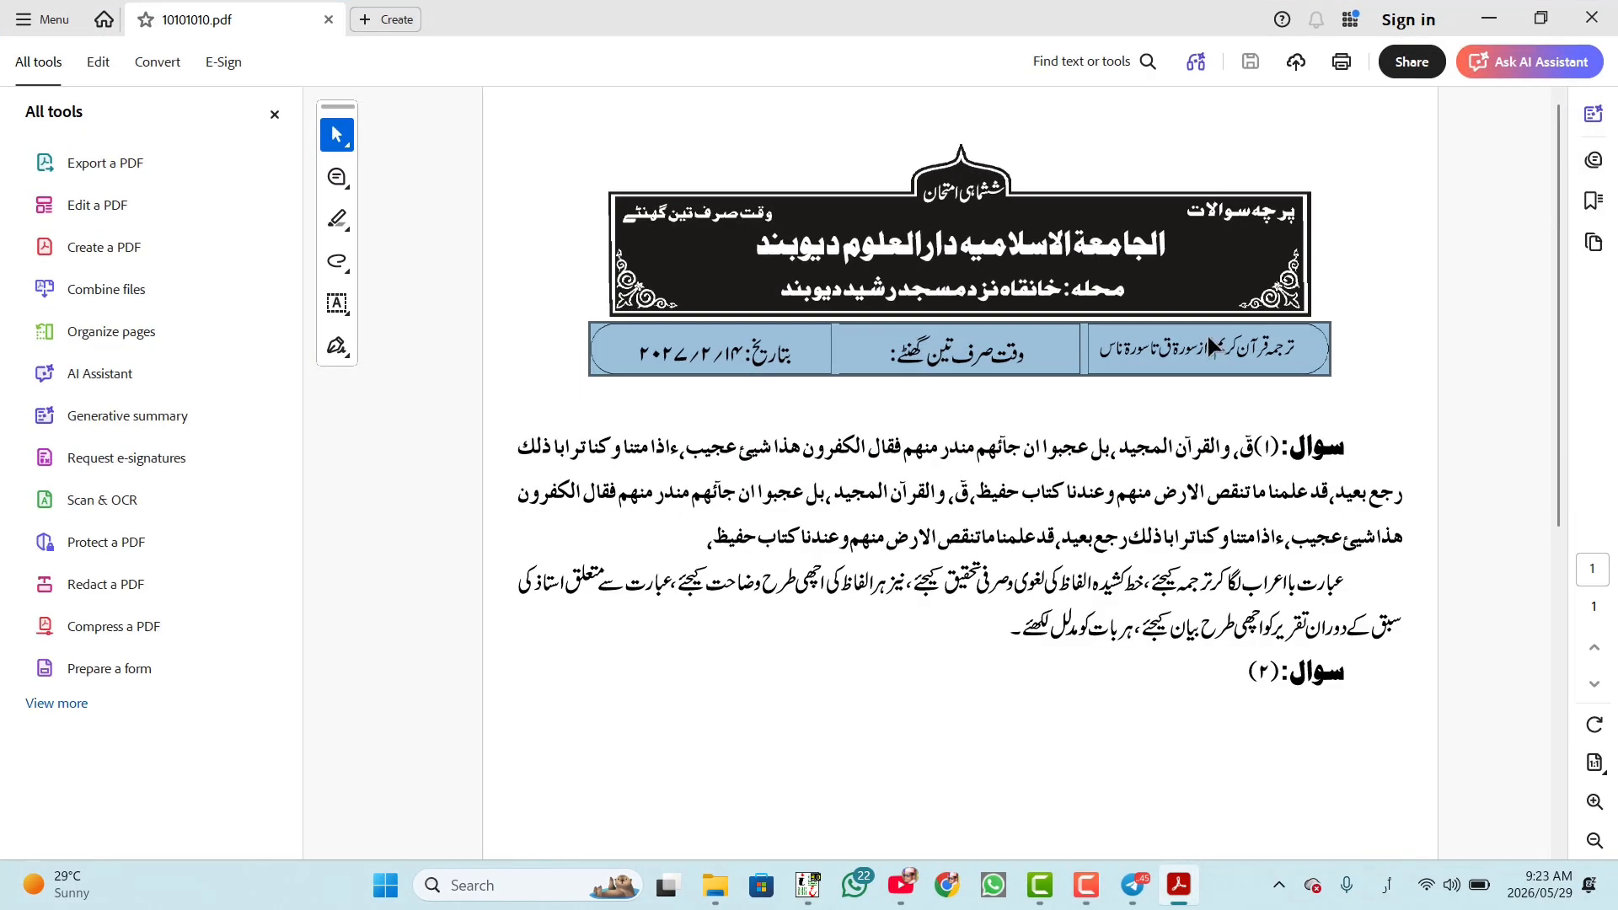
{"action": "scroll", "coordinate": [1207, 332], "scroll_direction": "down", "scroll_amount": 5}
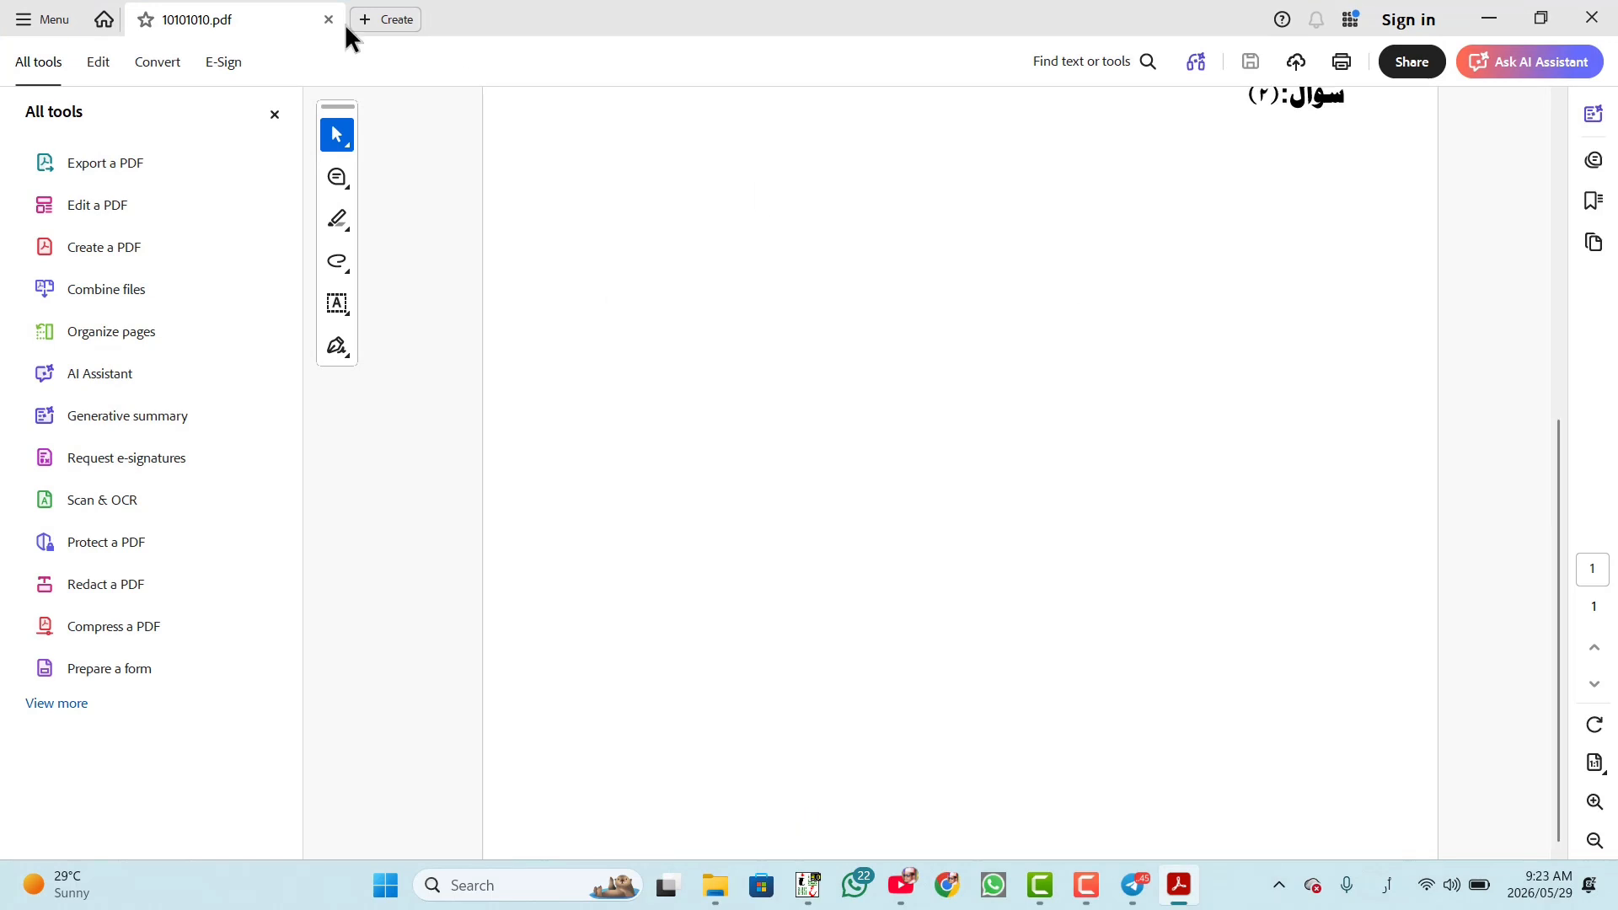
Step: Hide the tools pane in Acrobat Reader, look over the exported exam paper from the end to the header, and close the reader
{"action": "left_click", "coordinate": [273, 114]}
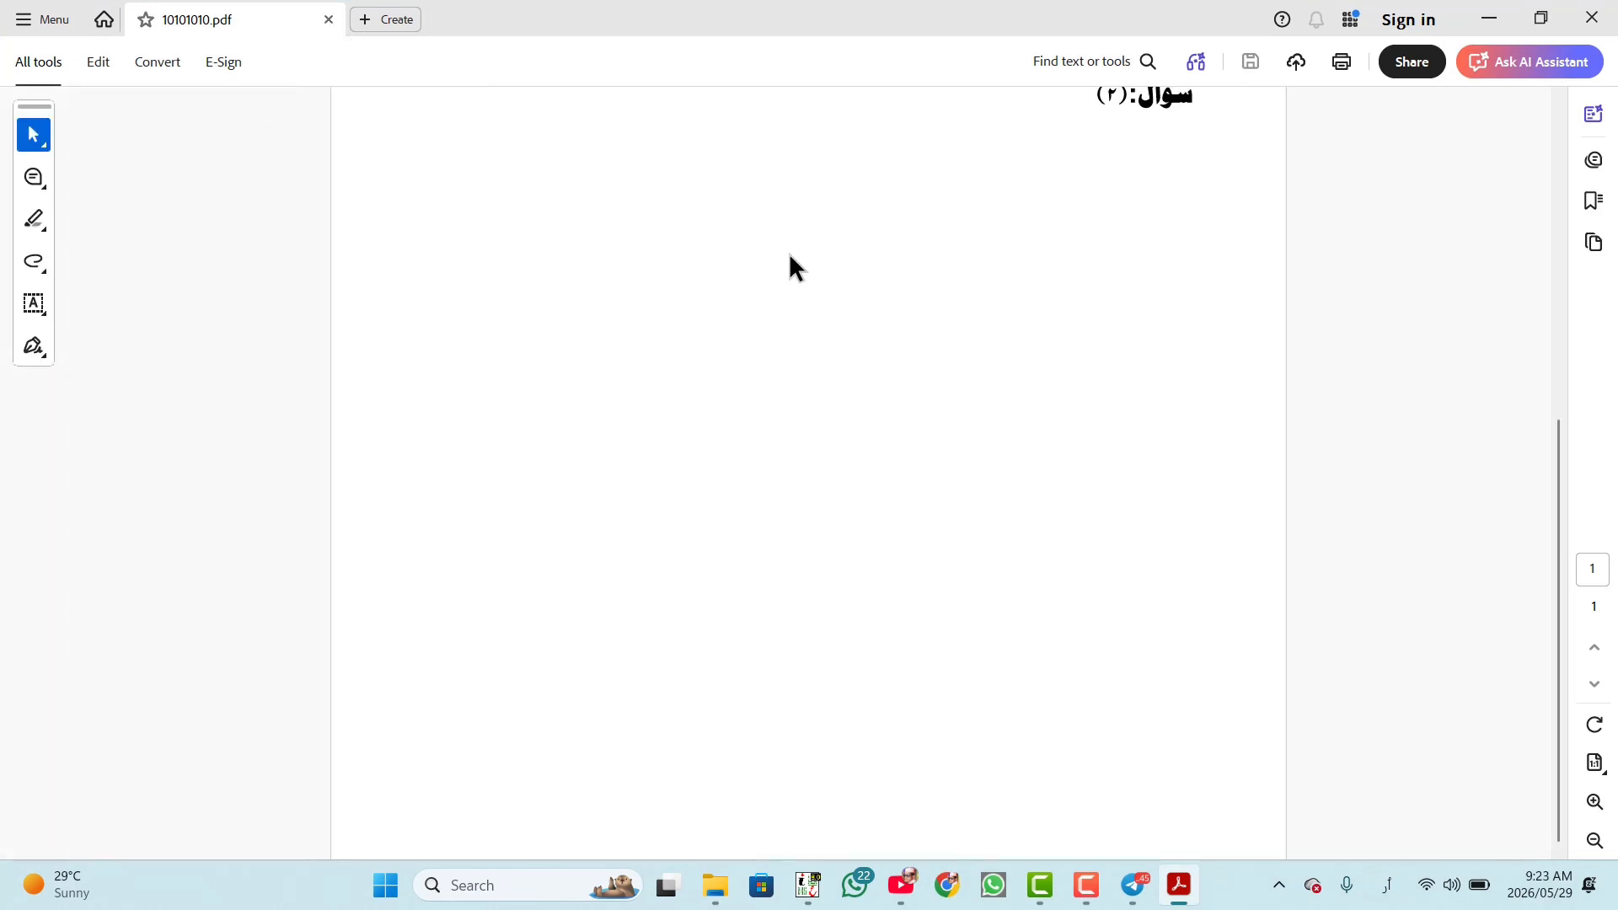
{"action": "scroll", "coordinate": [790, 256], "scroll_direction": "up", "scroll_amount": 2}
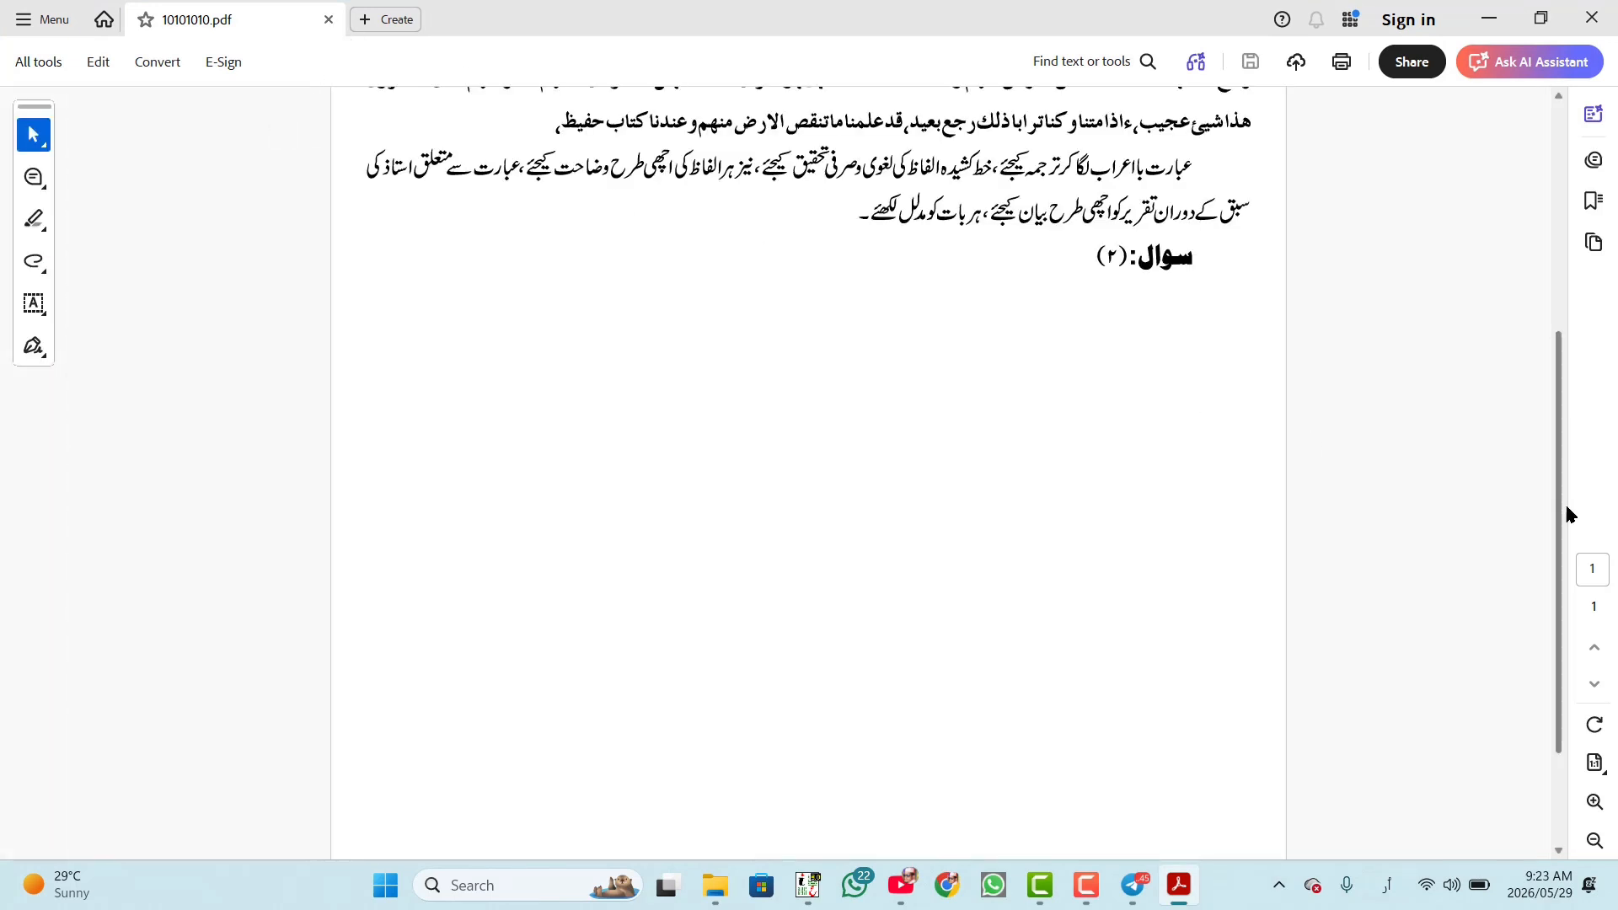
{"action": "scroll", "coordinate": [1561, 435], "scroll_direction": "up", "scroll_amount": 5}
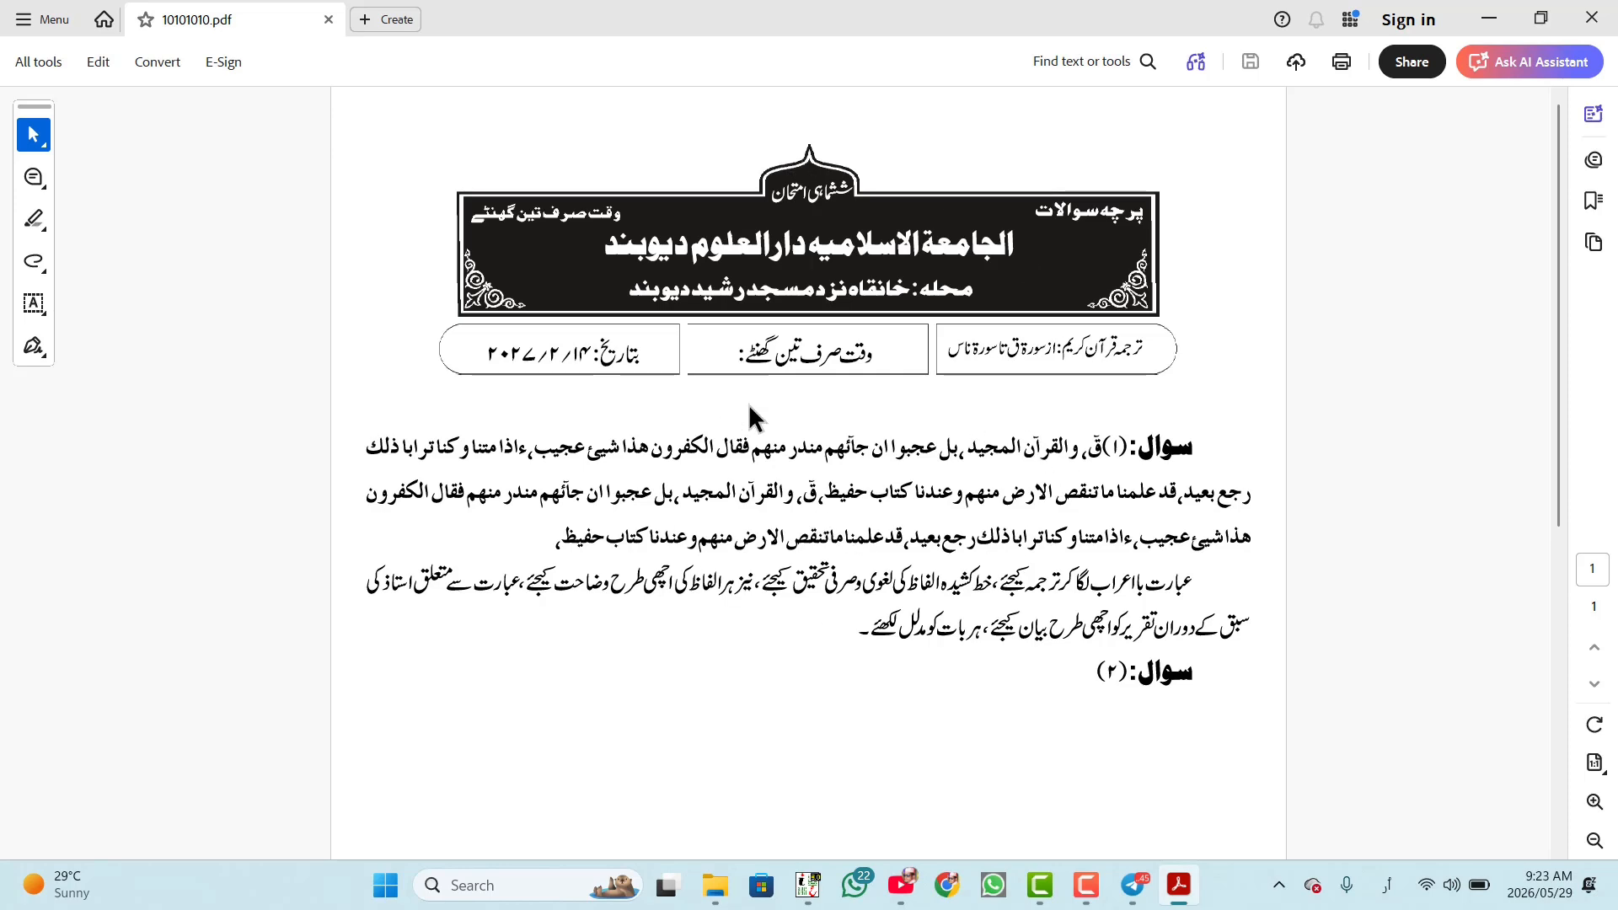
{"action": "left_click", "coordinate": [1595, 19]}
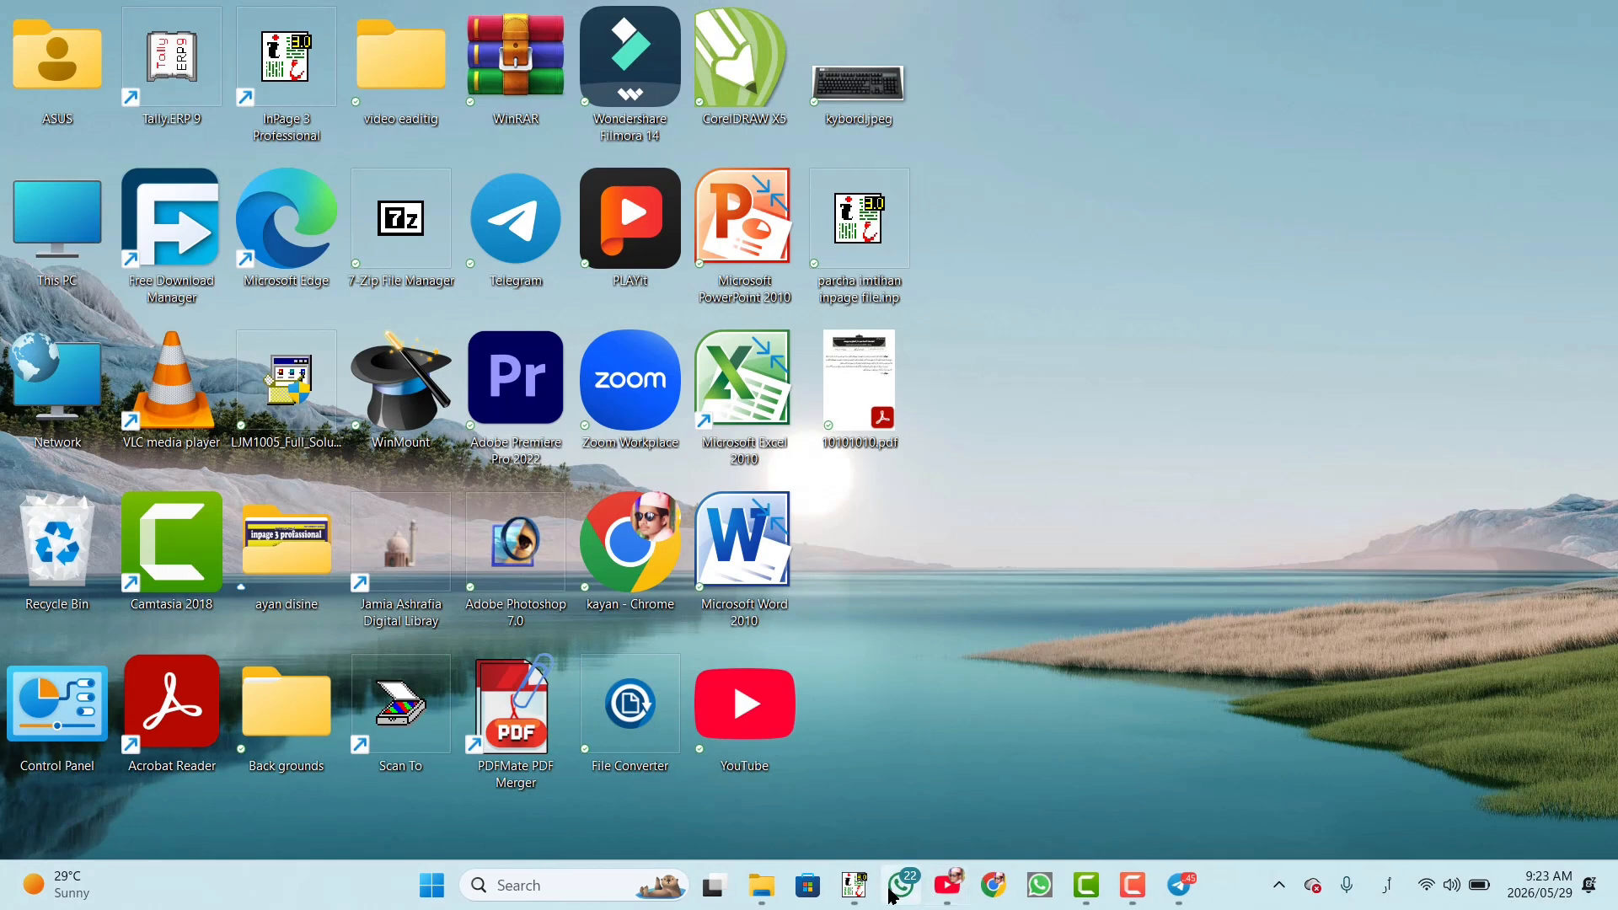
Step: Switch back to InPage and save the exam paper on the Desktop as a separate InPage file named 789456
{"action": "left_click", "coordinate": [855, 885]}
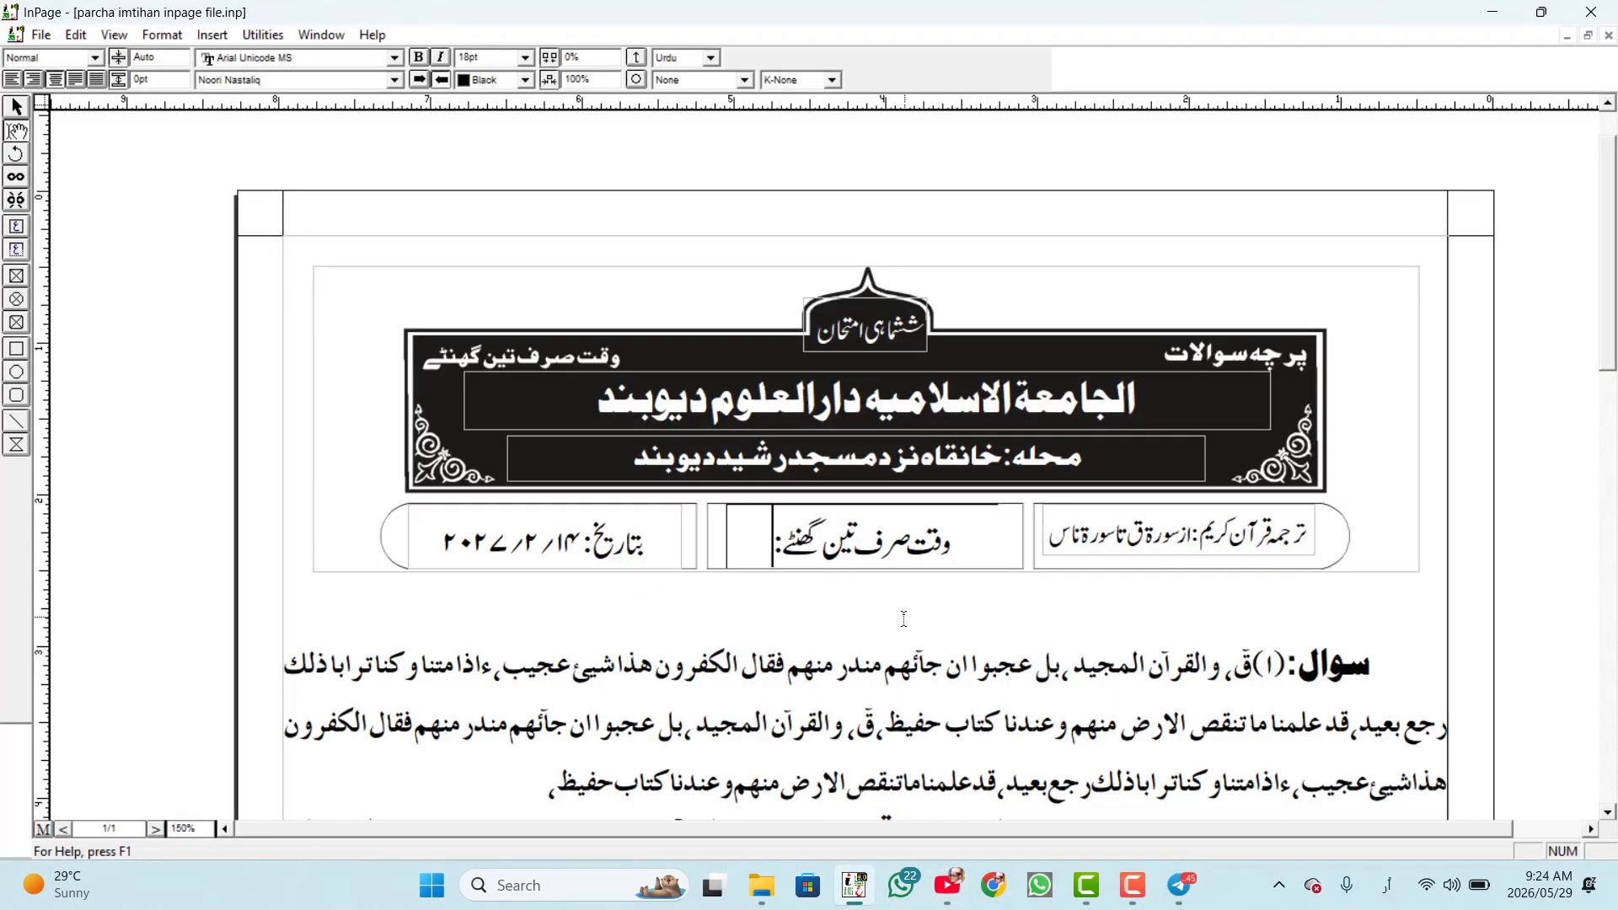
{"action": "scroll", "coordinate": [904, 619], "scroll_direction": "down", "scroll_amount": 12}
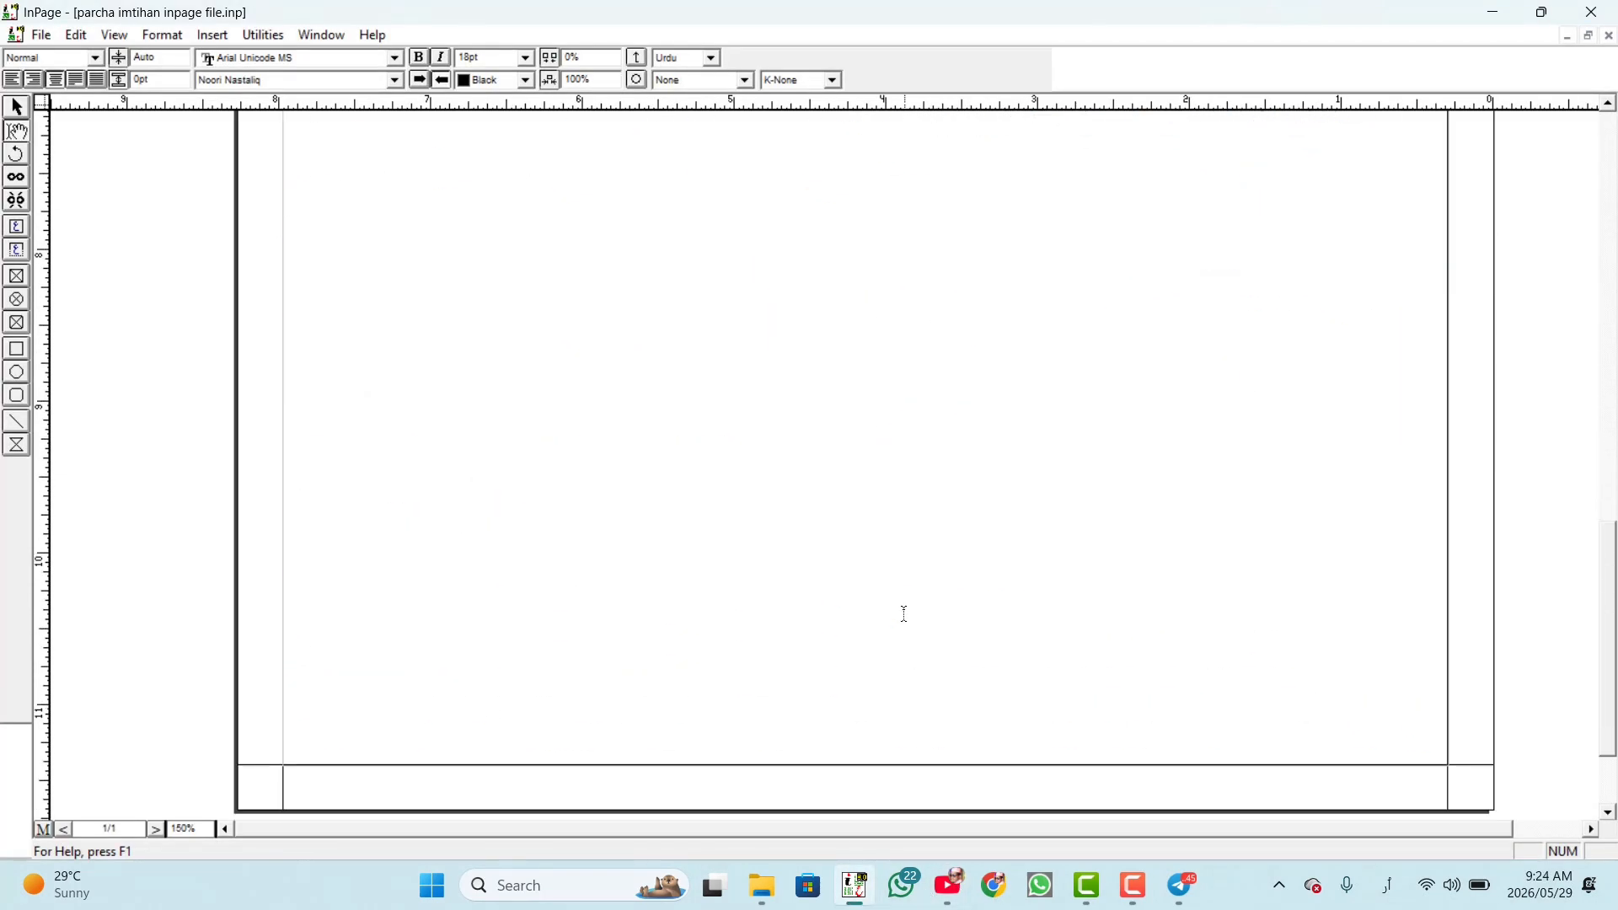
{"action": "scroll", "coordinate": [904, 615], "scroll_direction": "up", "scroll_amount": 12}
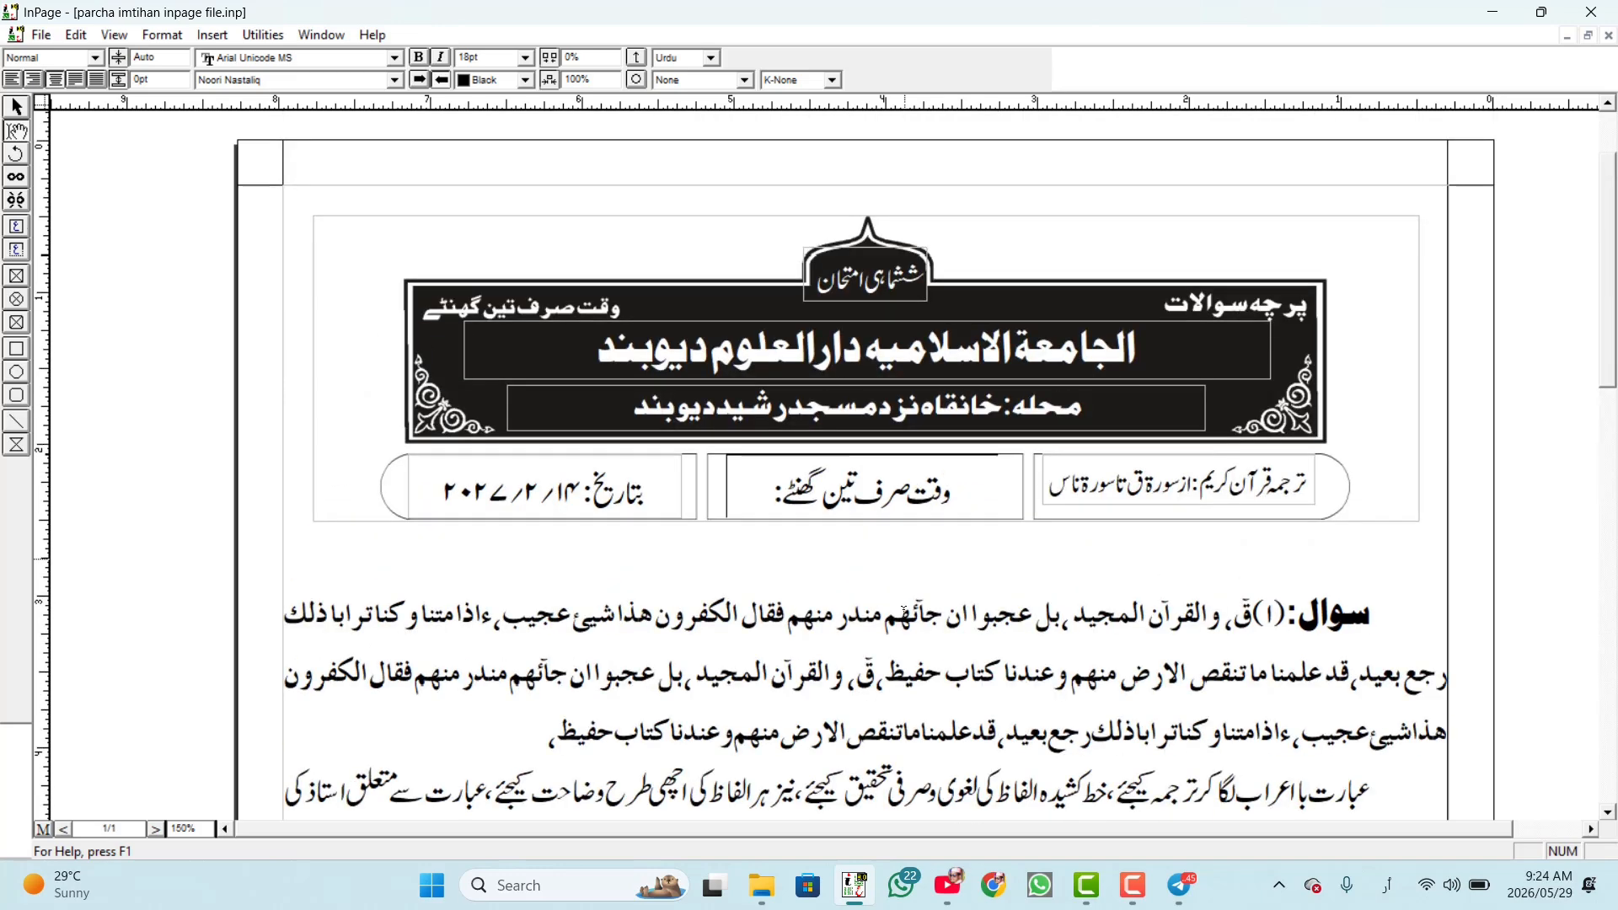
{"action": "scroll", "coordinate": [905, 613], "scroll_direction": "down", "scroll_amount": 2}
{"action": "scroll", "coordinate": [904, 613], "scroll_direction": "up", "scroll_amount": 4}
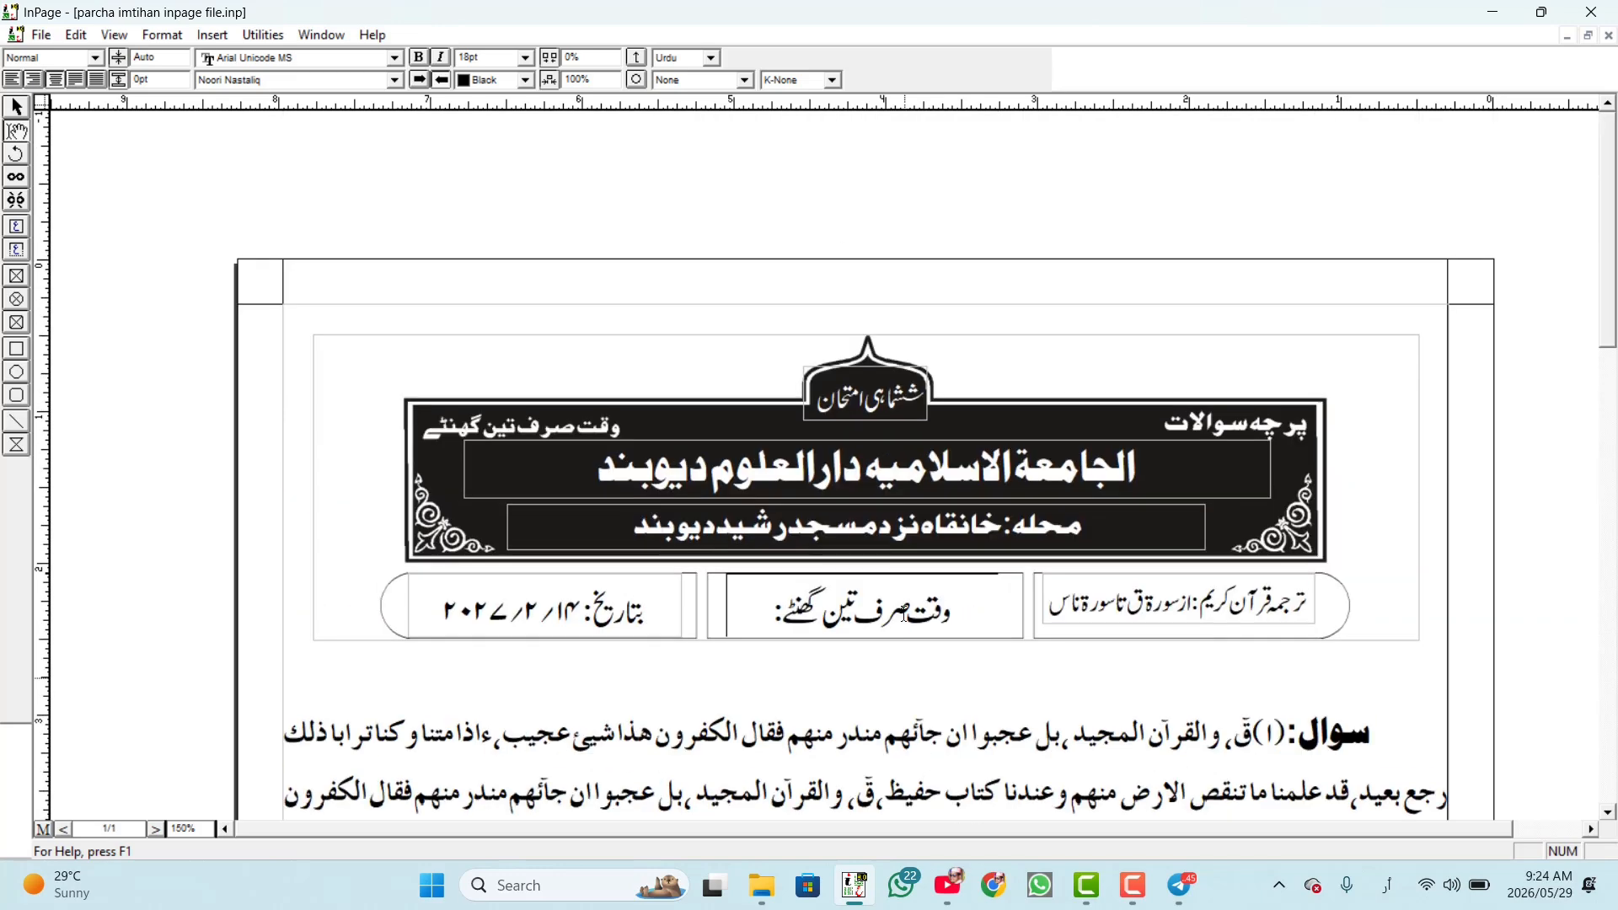
{"action": "left_click", "coordinate": [42, 36]}
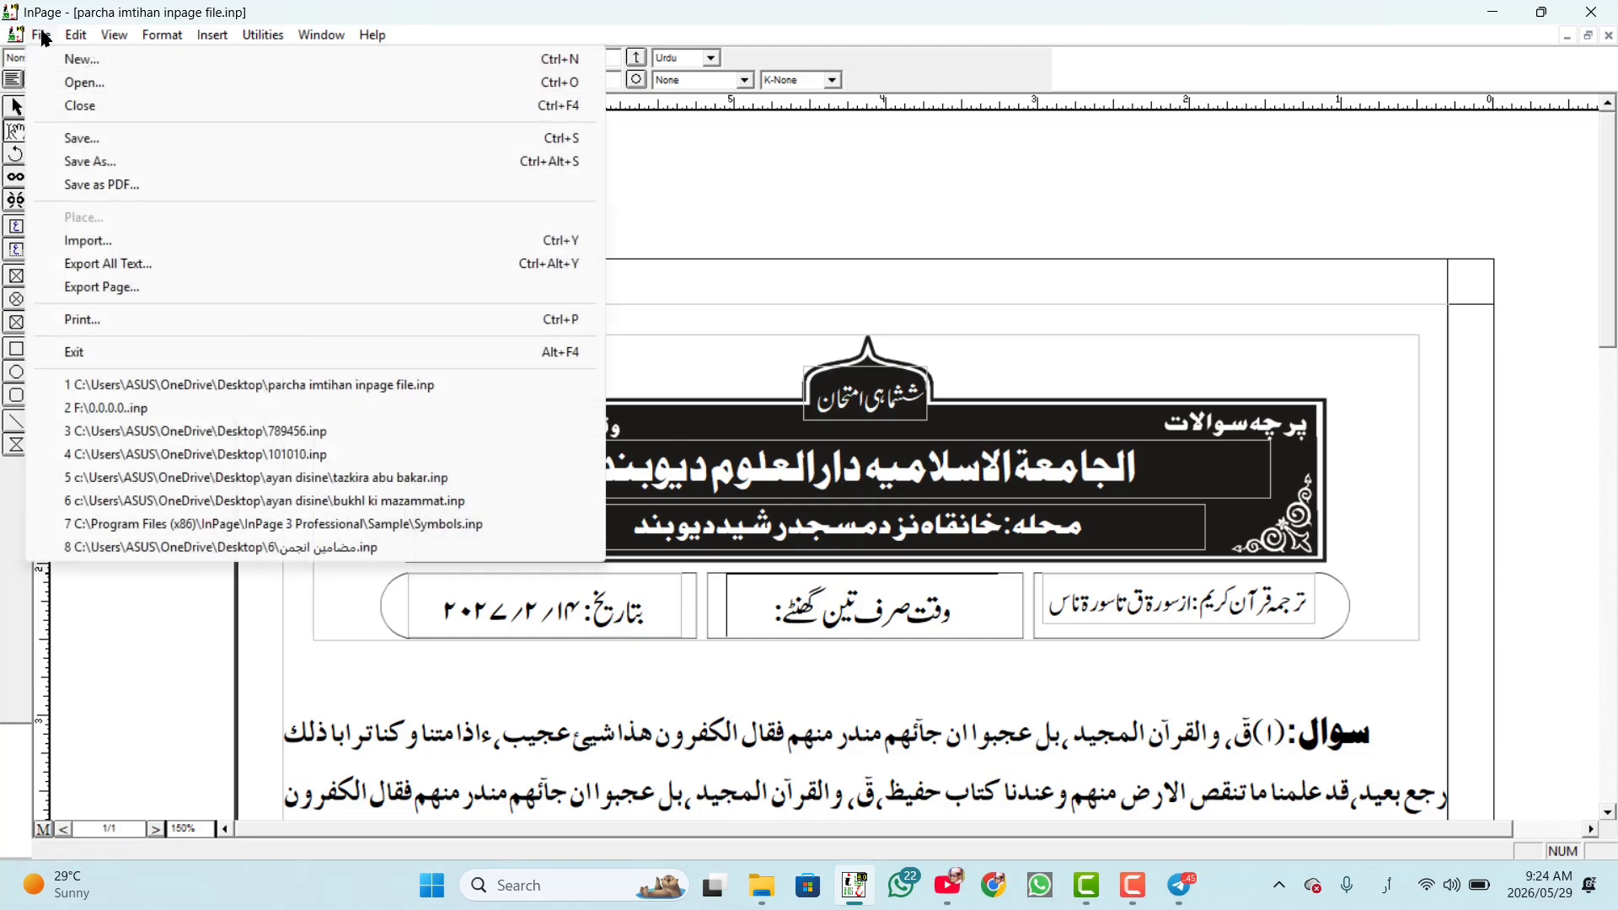
{"action": "left_click", "coordinate": [91, 163]}
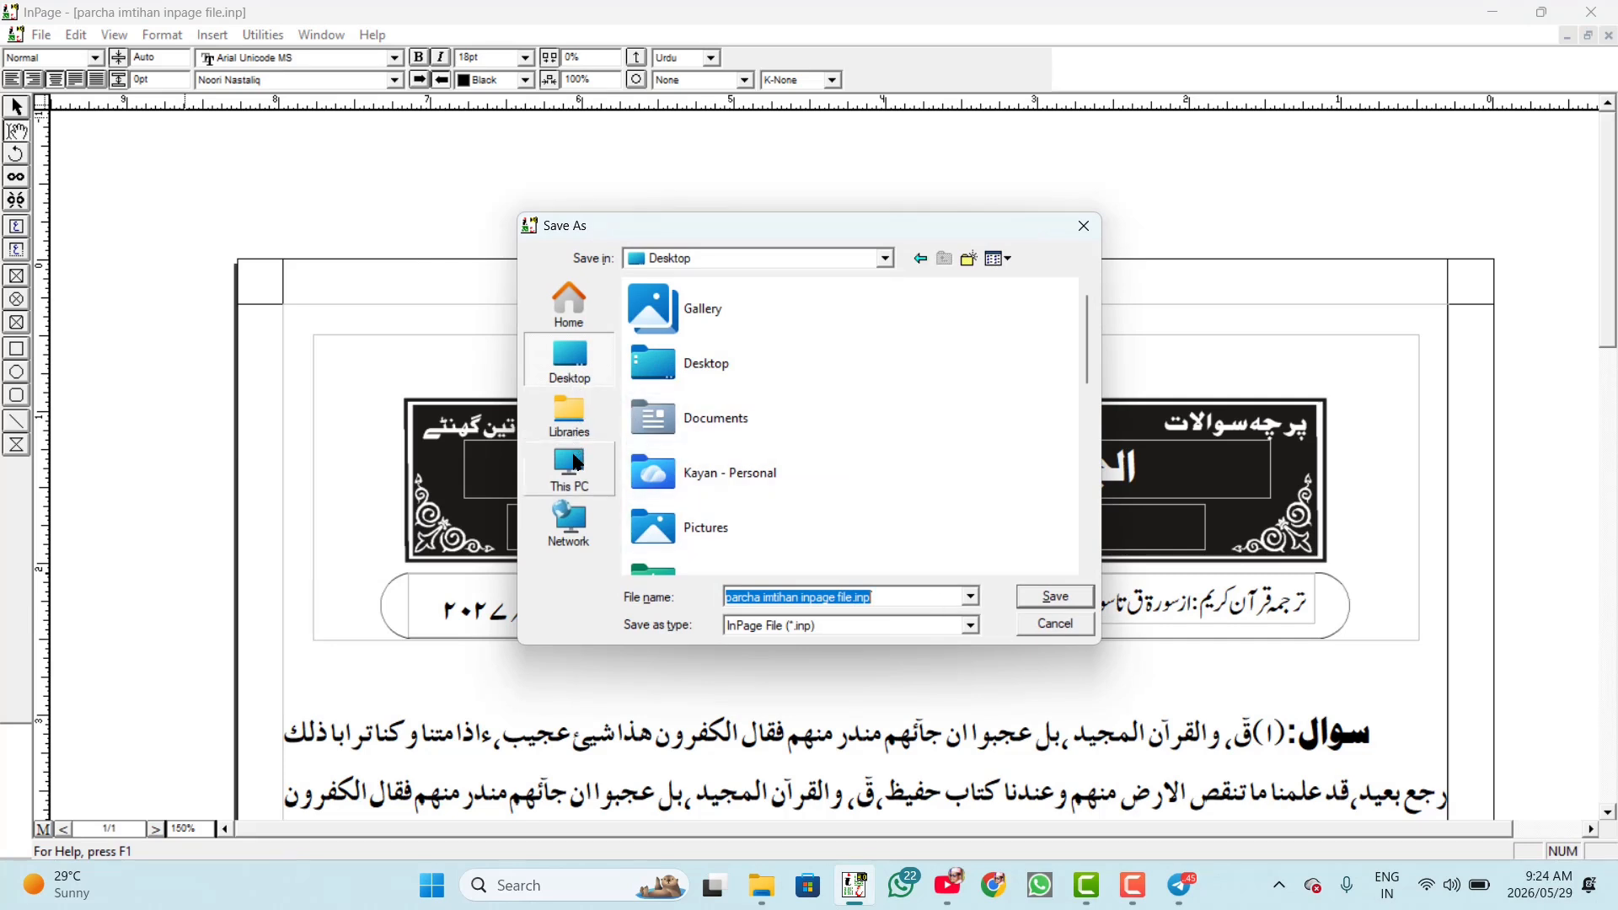
{"action": "left_click", "coordinate": [1061, 597]}
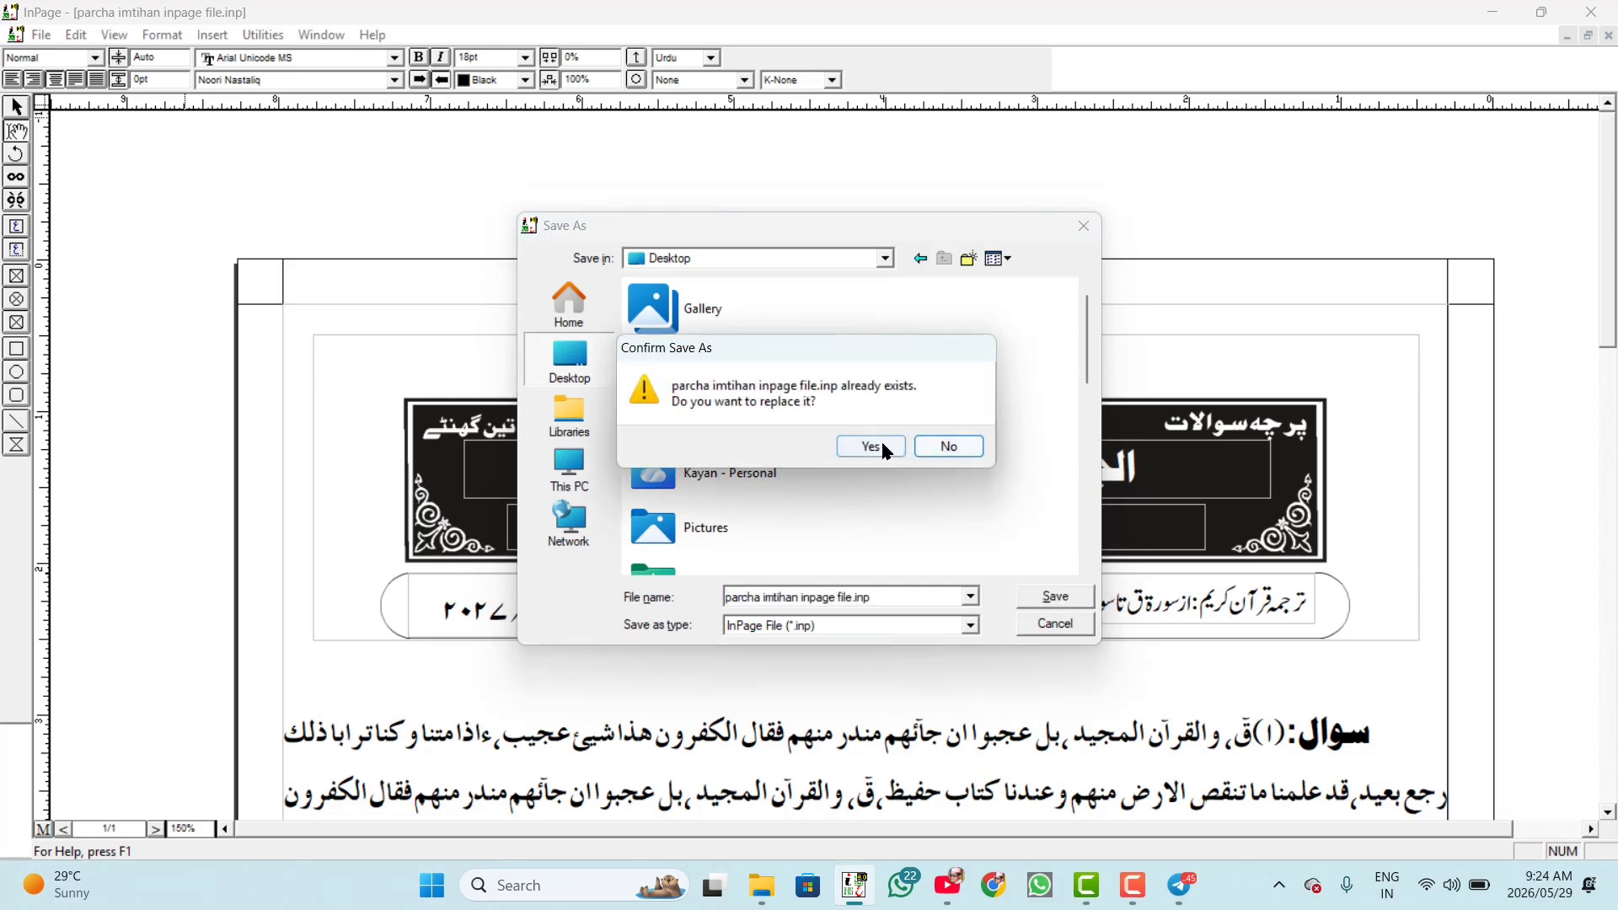
{"action": "left_click", "coordinate": [944, 446]}
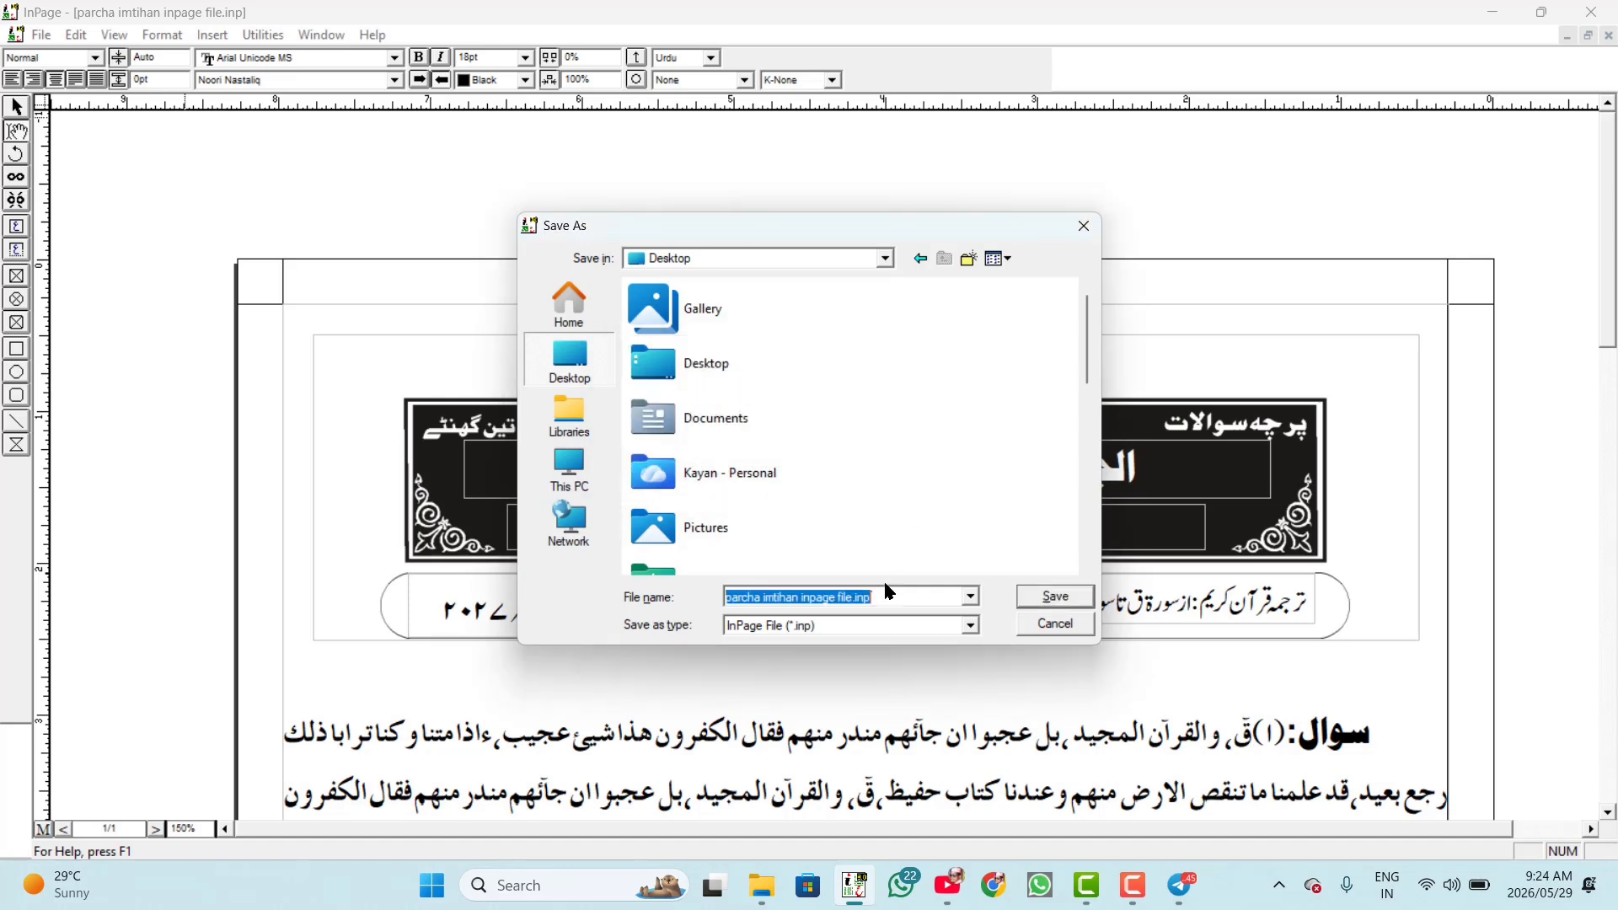
{"action": "key", "text": "BackSpace"}
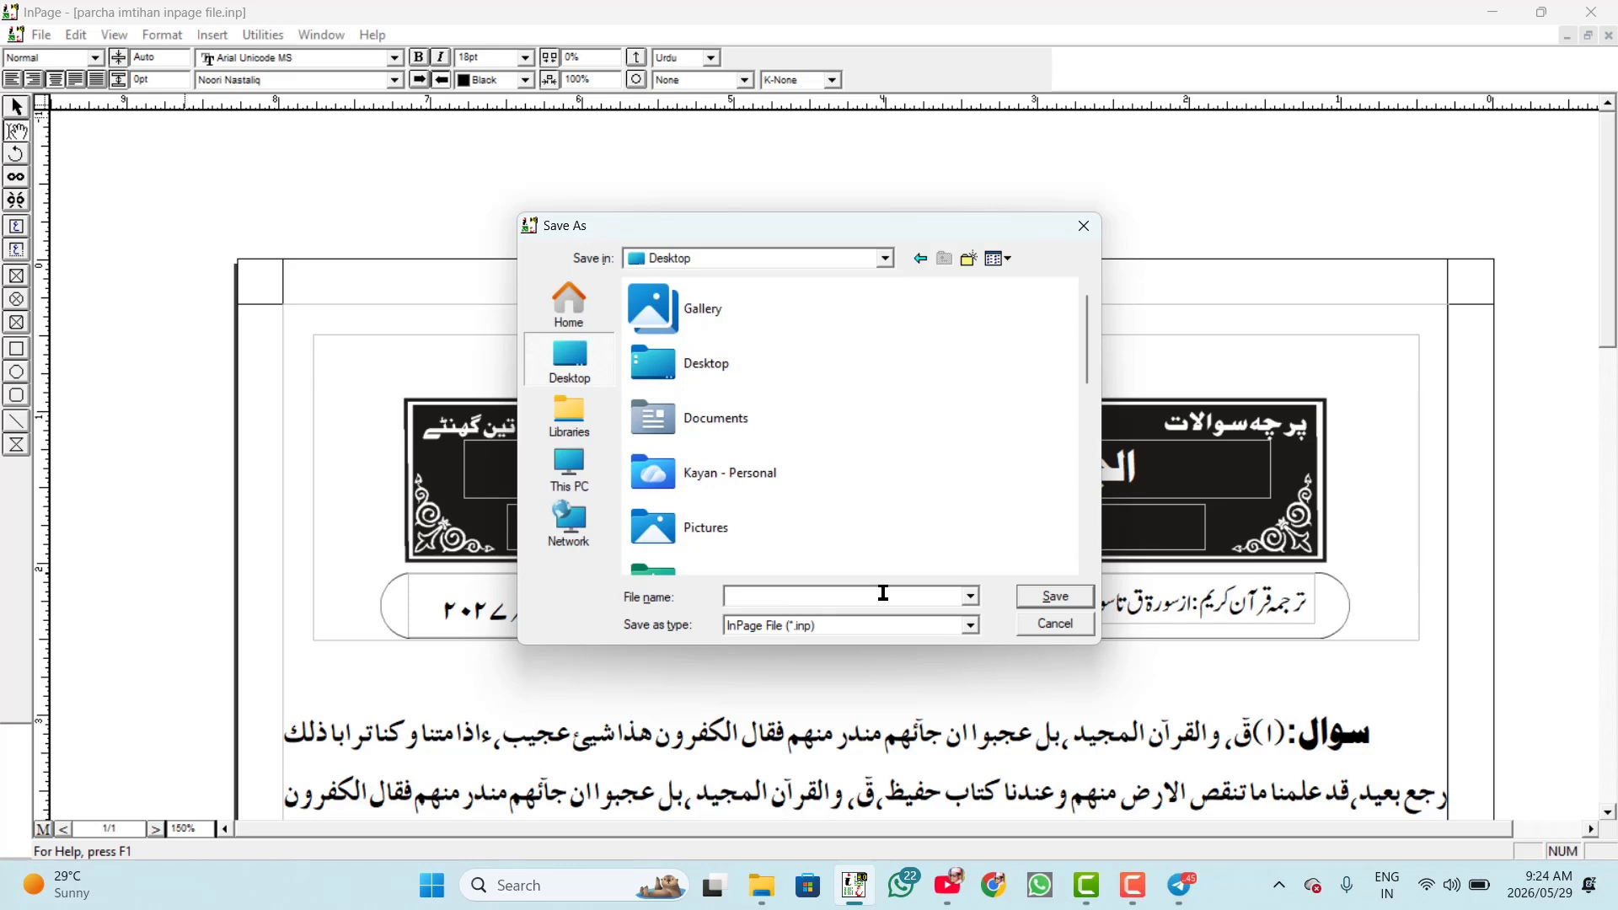
{"action": "type", "text": "789456"}
{"action": "left_click", "coordinate": [1059, 598]}
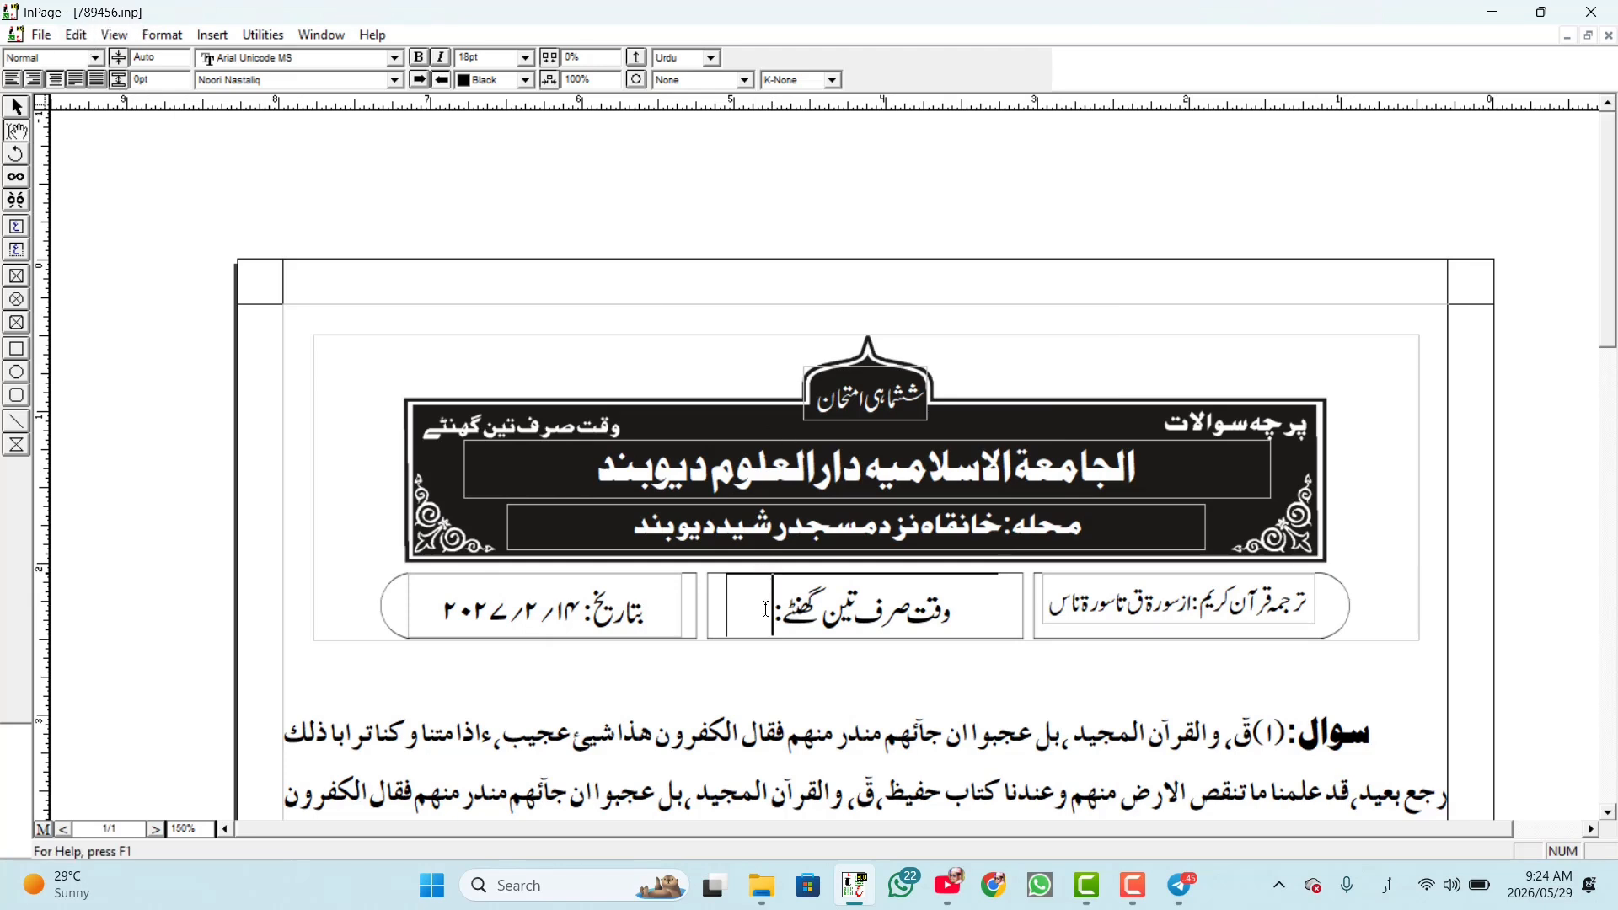
{"action": "left_click_drag", "start_coordinate": [765, 609], "coordinate": [980, 622]}
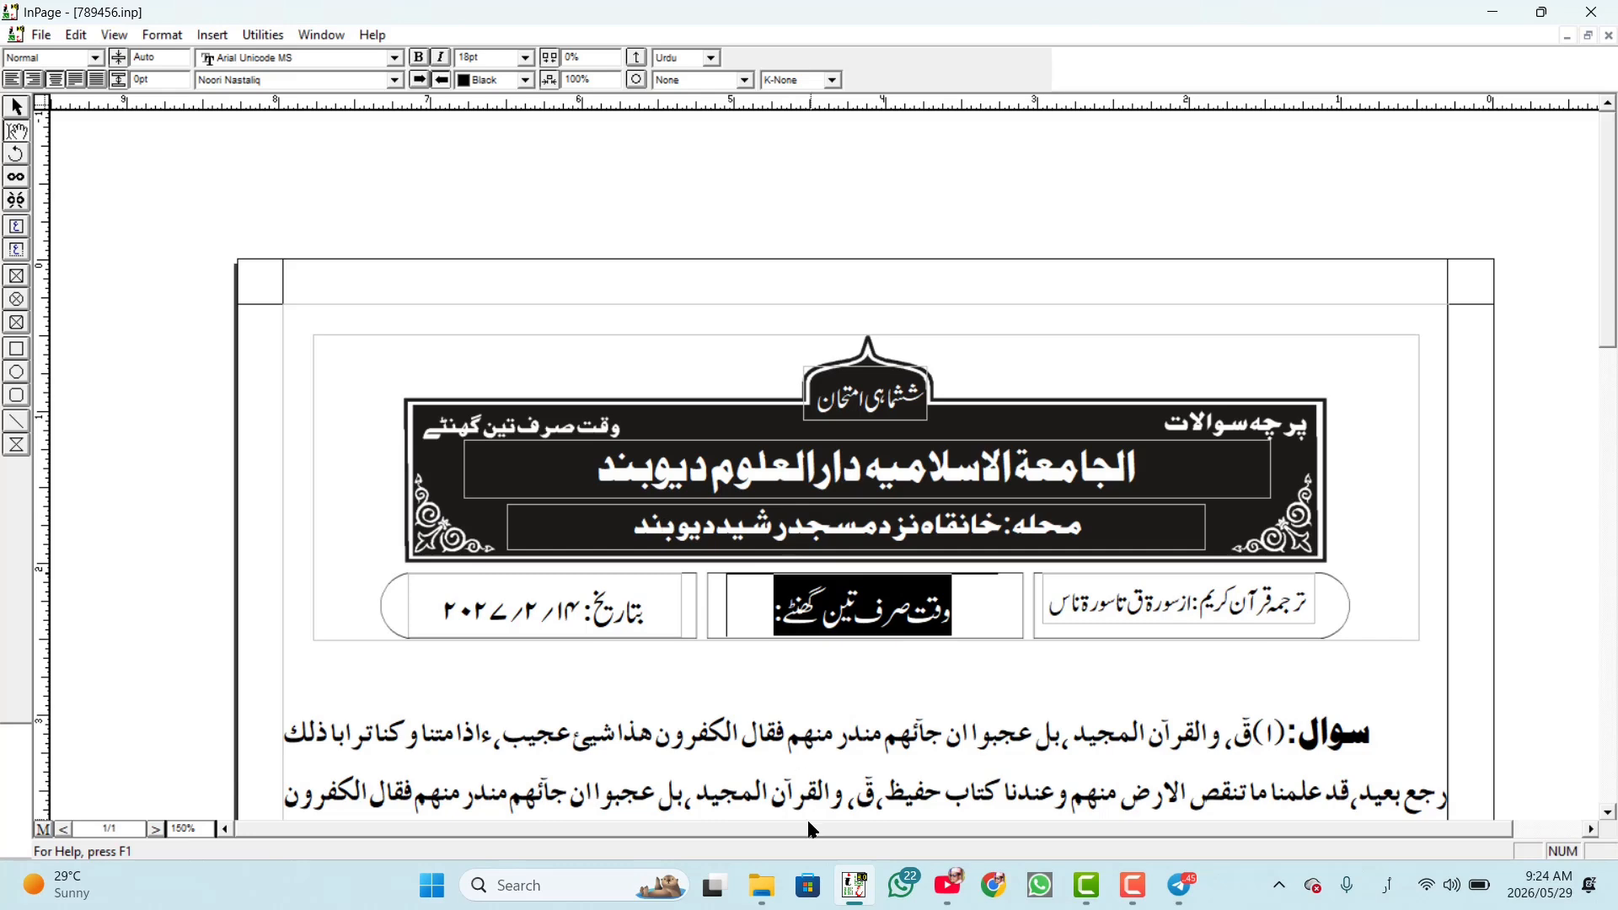
{"action": "scroll", "coordinate": [849, 706], "scroll_direction": "down", "scroll_amount": 3}
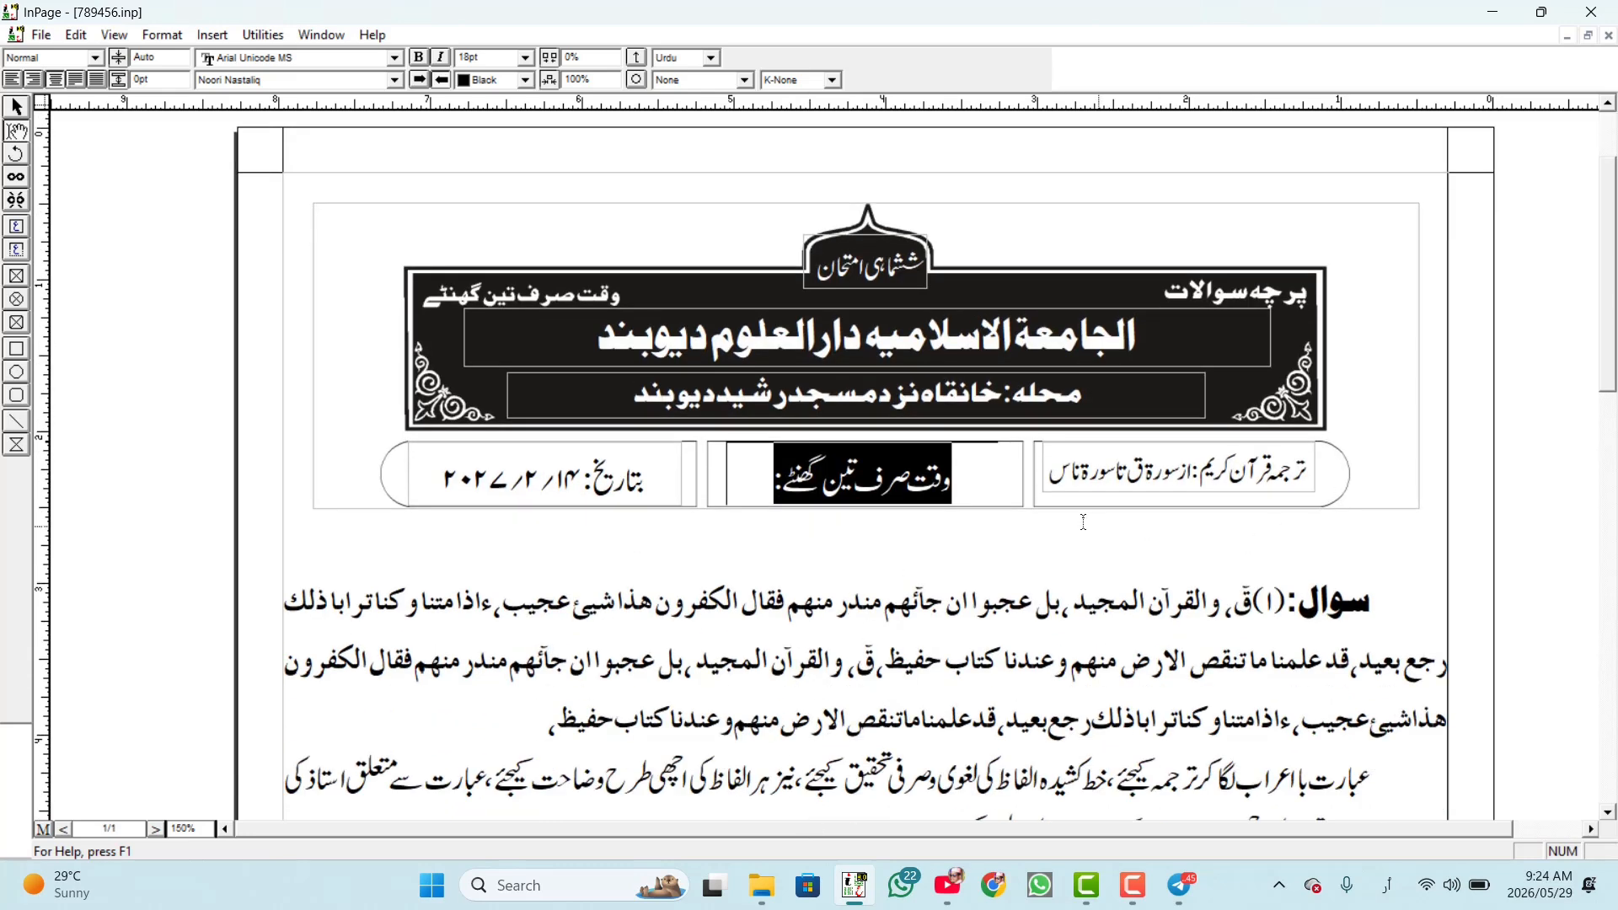
{"action": "left_click_drag", "start_coordinate": [1245, 600], "coordinate": [1001, 690]}
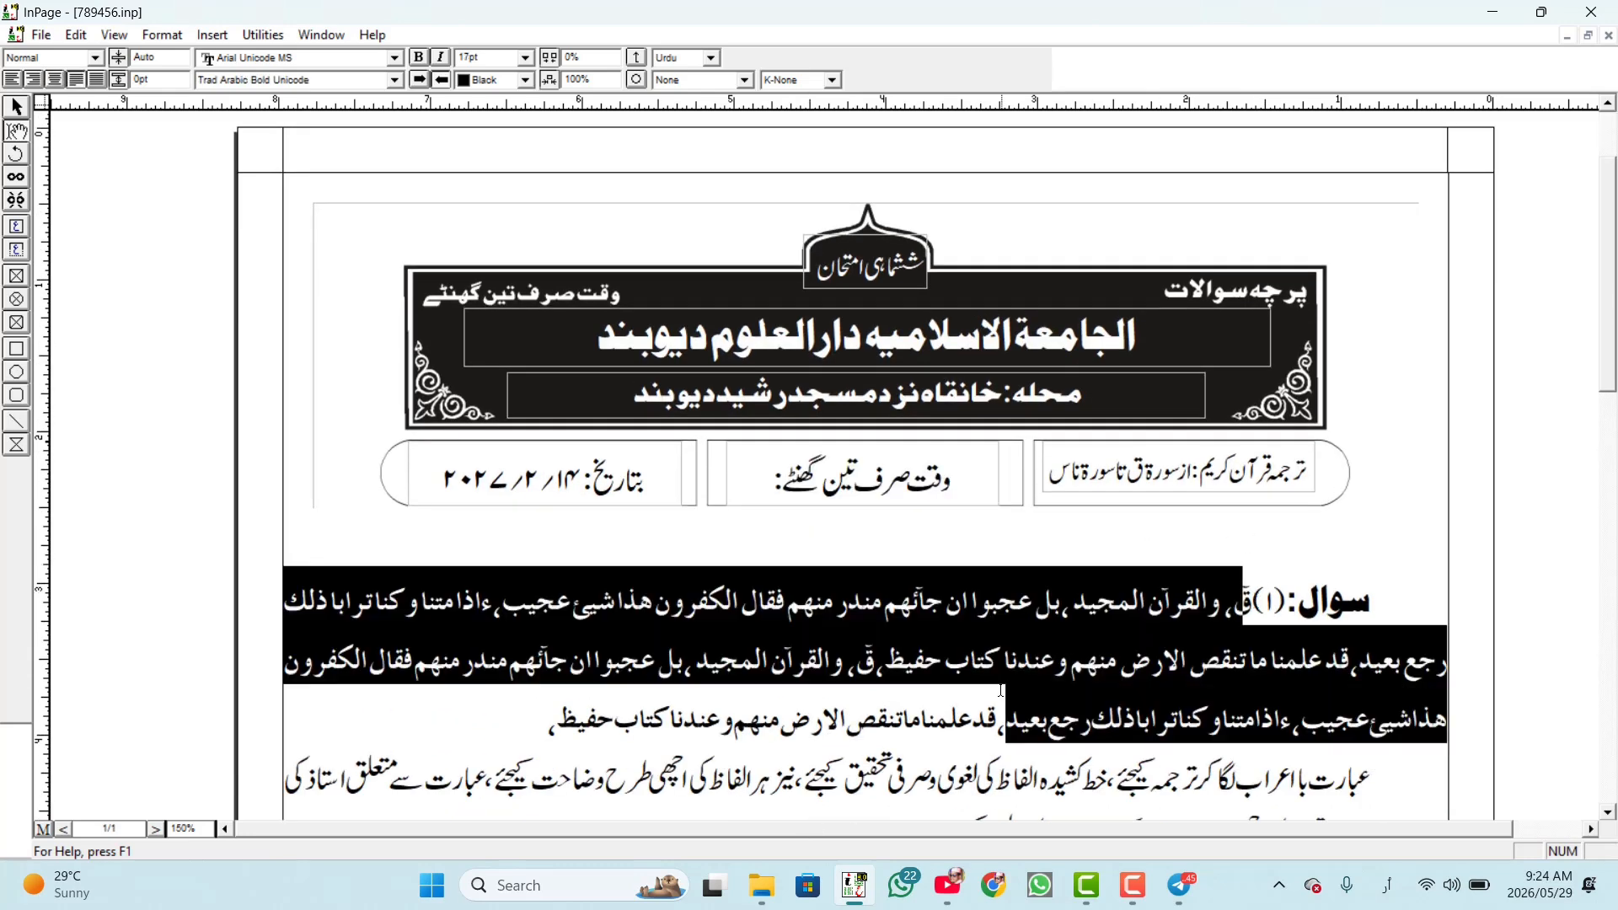
{"action": "left_click", "coordinate": [704, 721]}
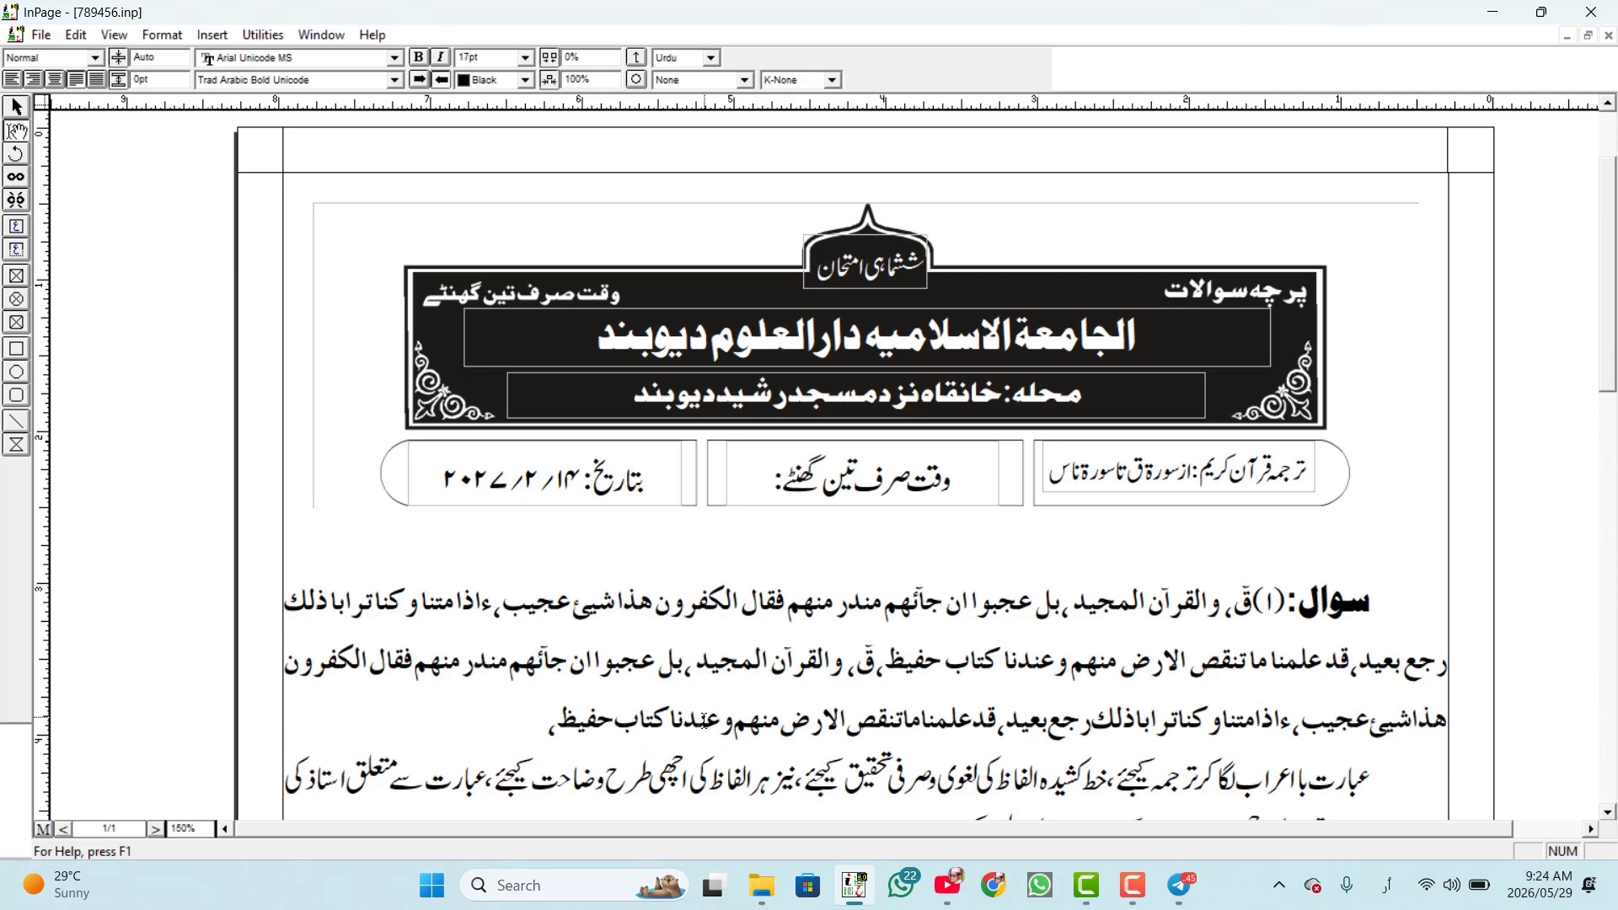
{"action": "scroll", "coordinate": [704, 721], "scroll_direction": "down", "scroll_amount": 2}
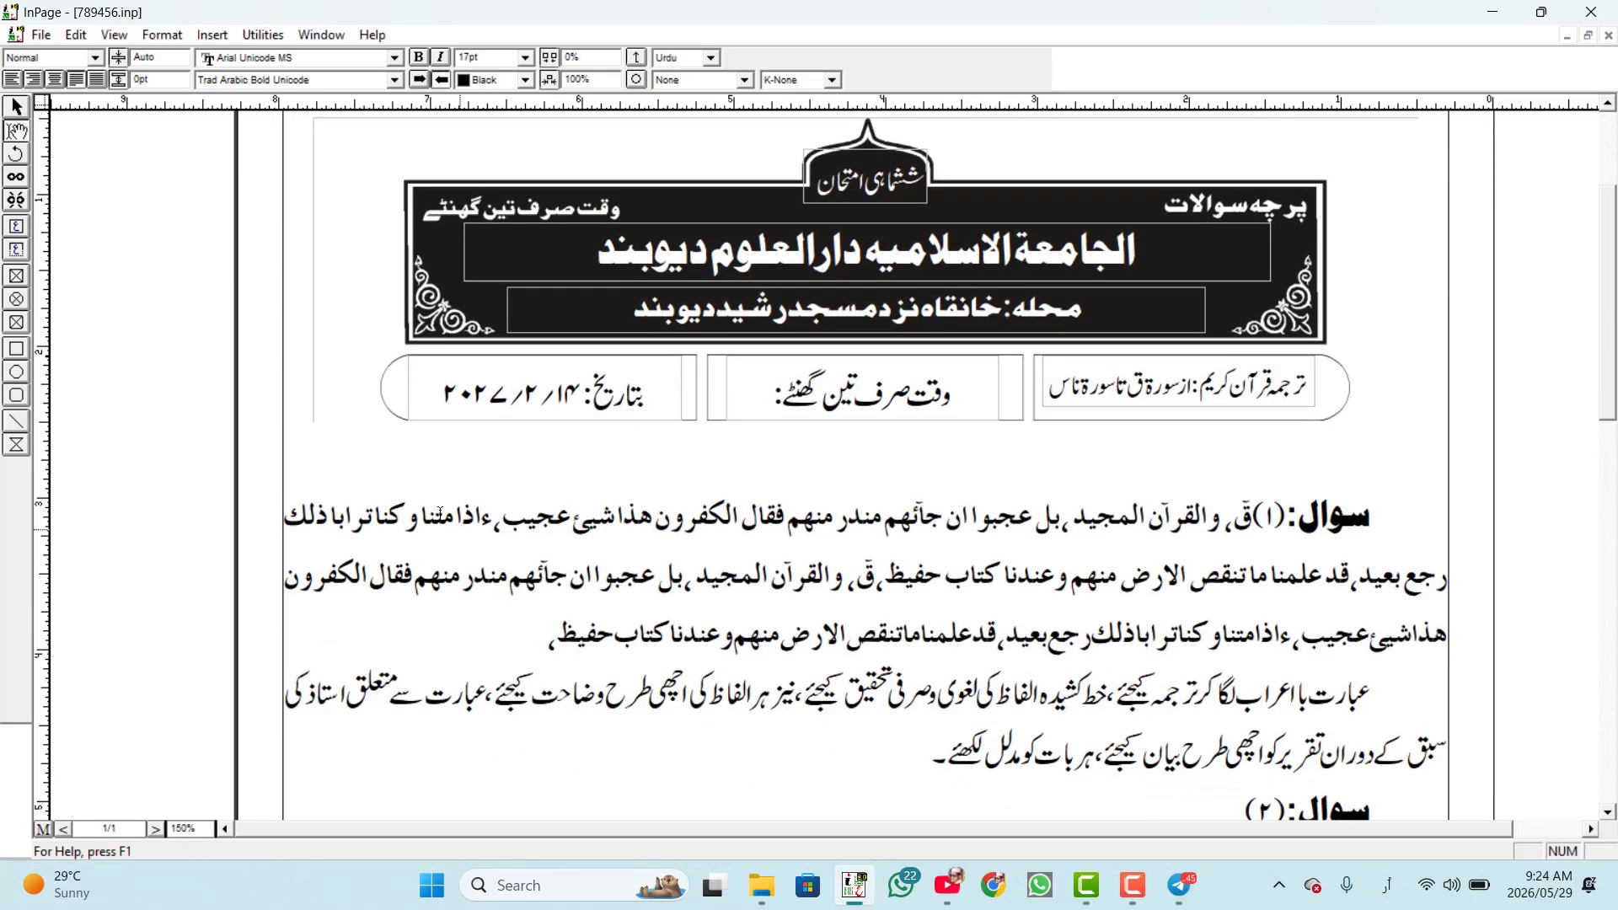
{"action": "left_click", "coordinate": [40, 35]}
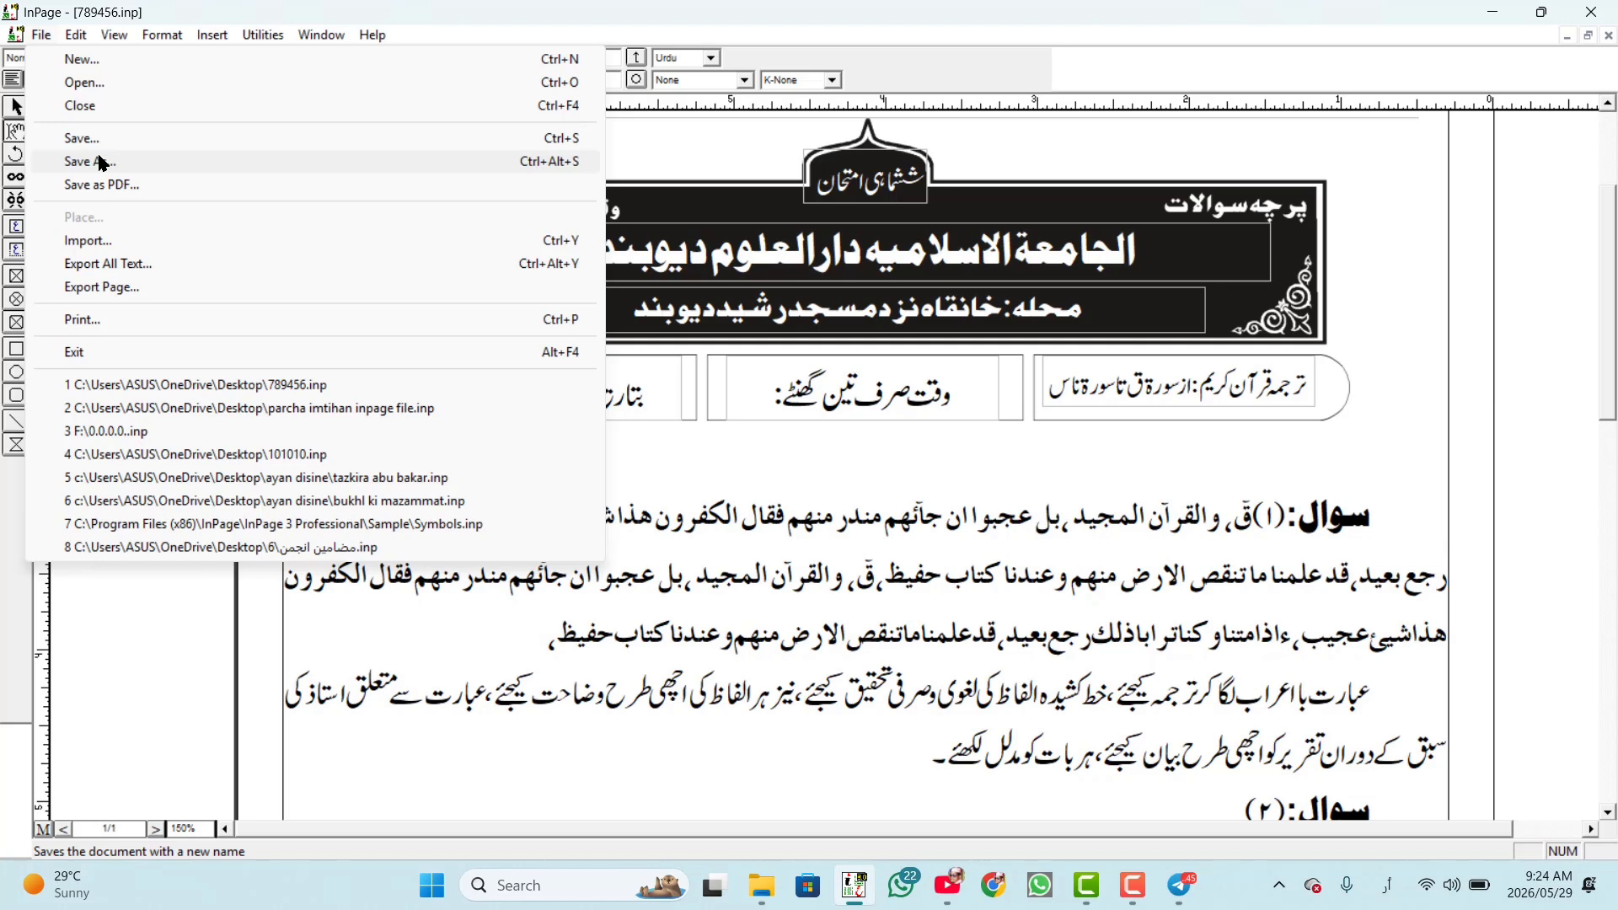
{"action": "left_click", "coordinate": [697, 510]}
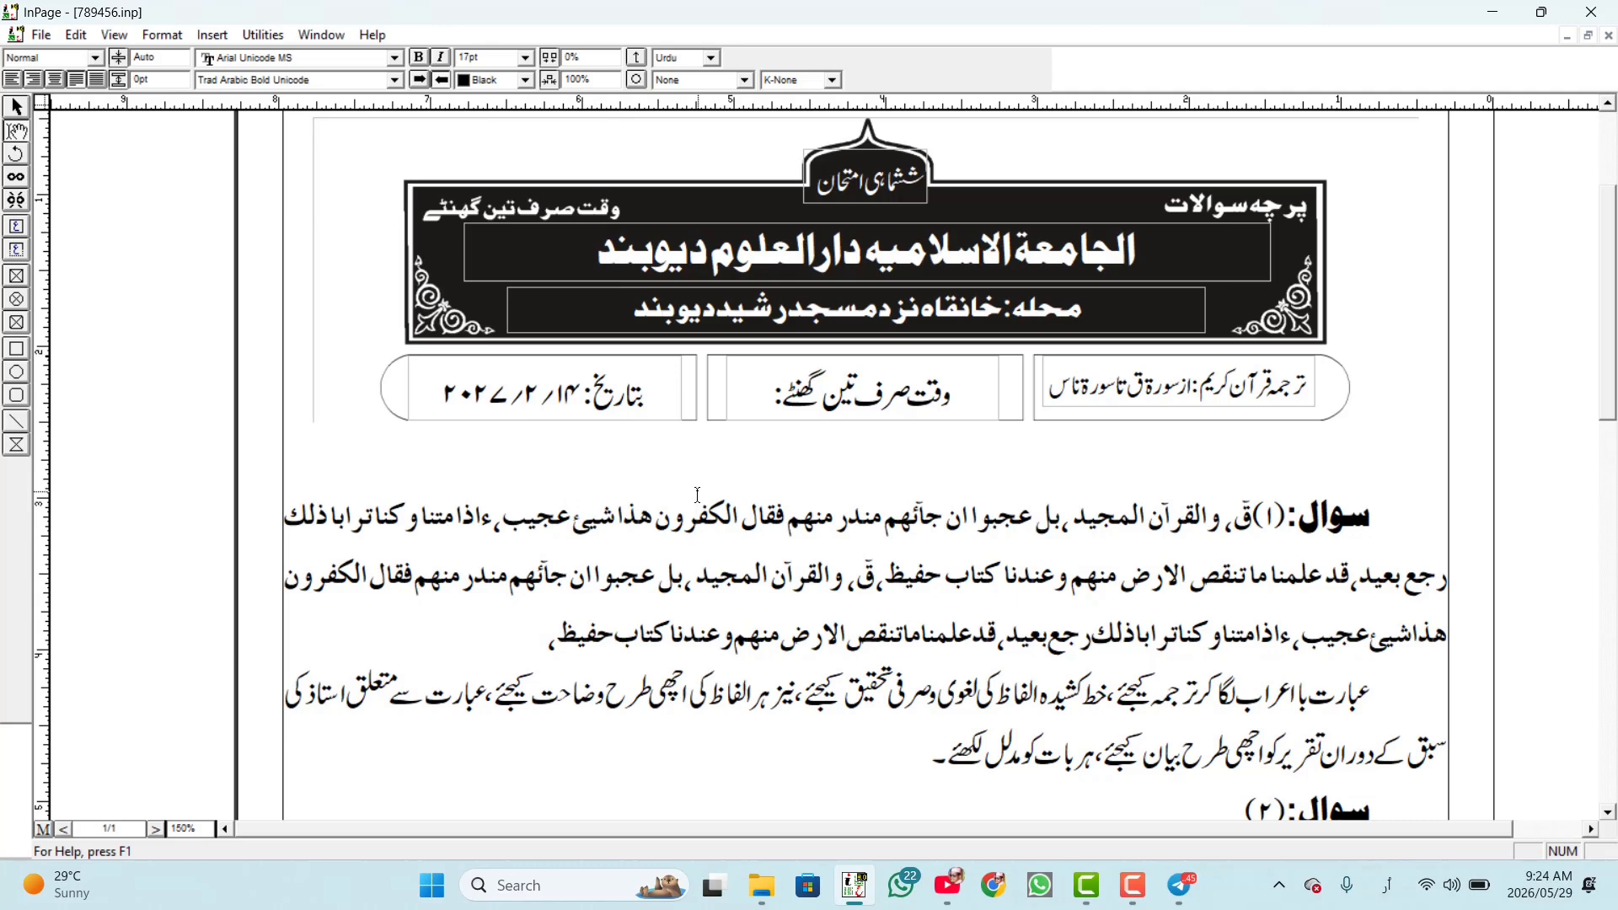
{"action": "scroll", "coordinate": [697, 495], "scroll_direction": "down", "scroll_amount": 6}
{"action": "scroll", "coordinate": [697, 496], "scroll_direction": "up", "scroll_amount": 7}
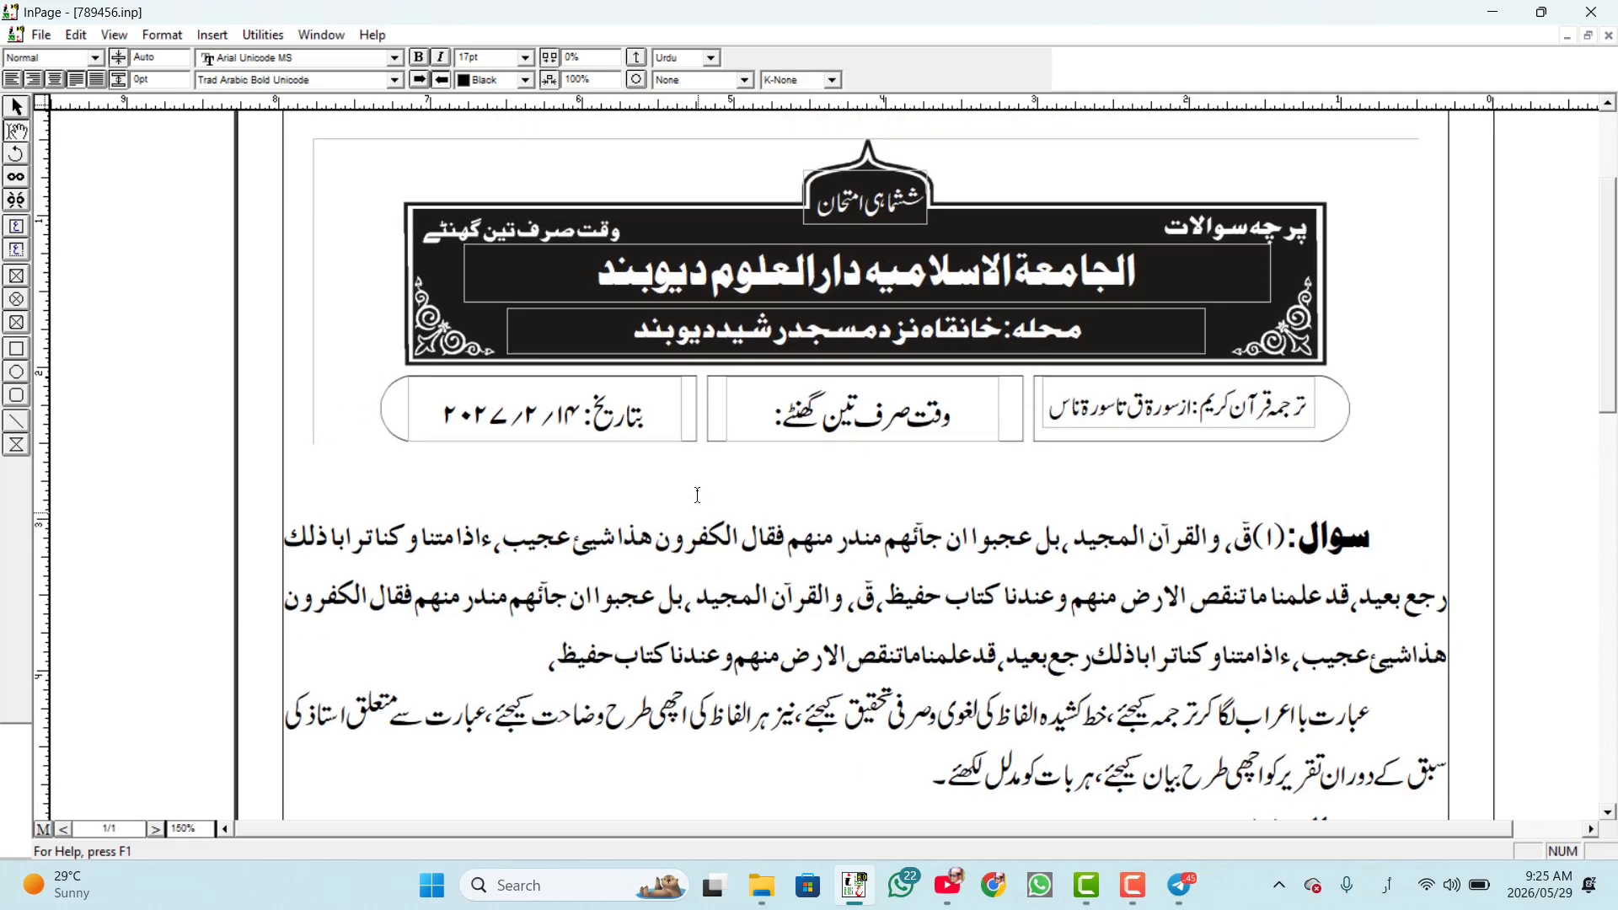
{"action": "left_click", "coordinate": [41, 34]}
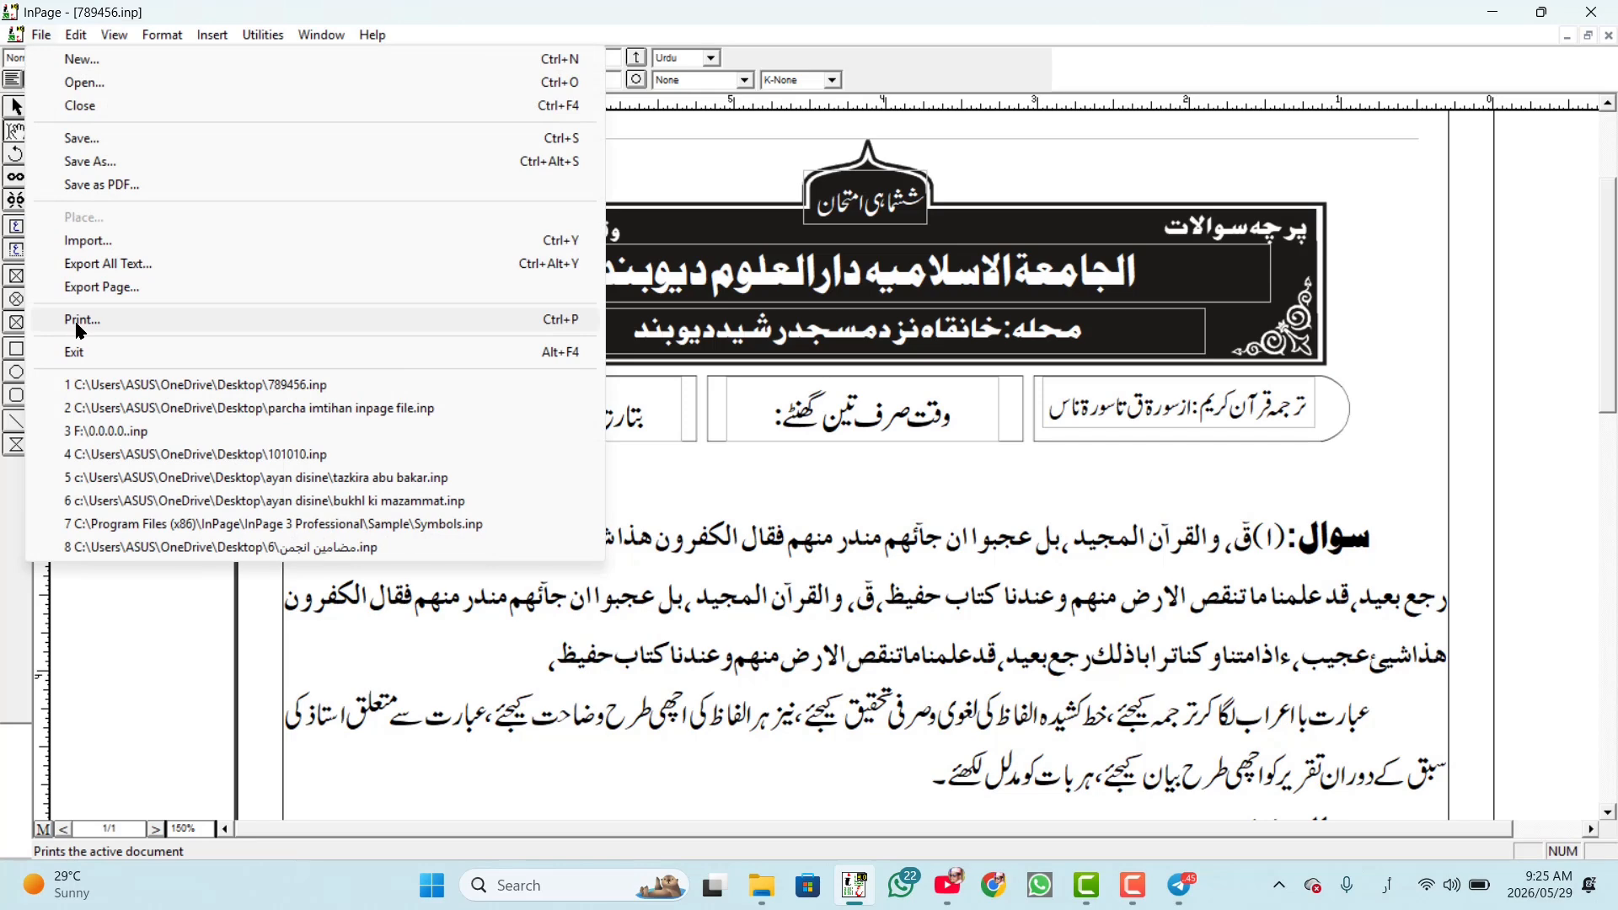
{"action": "left_click", "coordinate": [794, 554]}
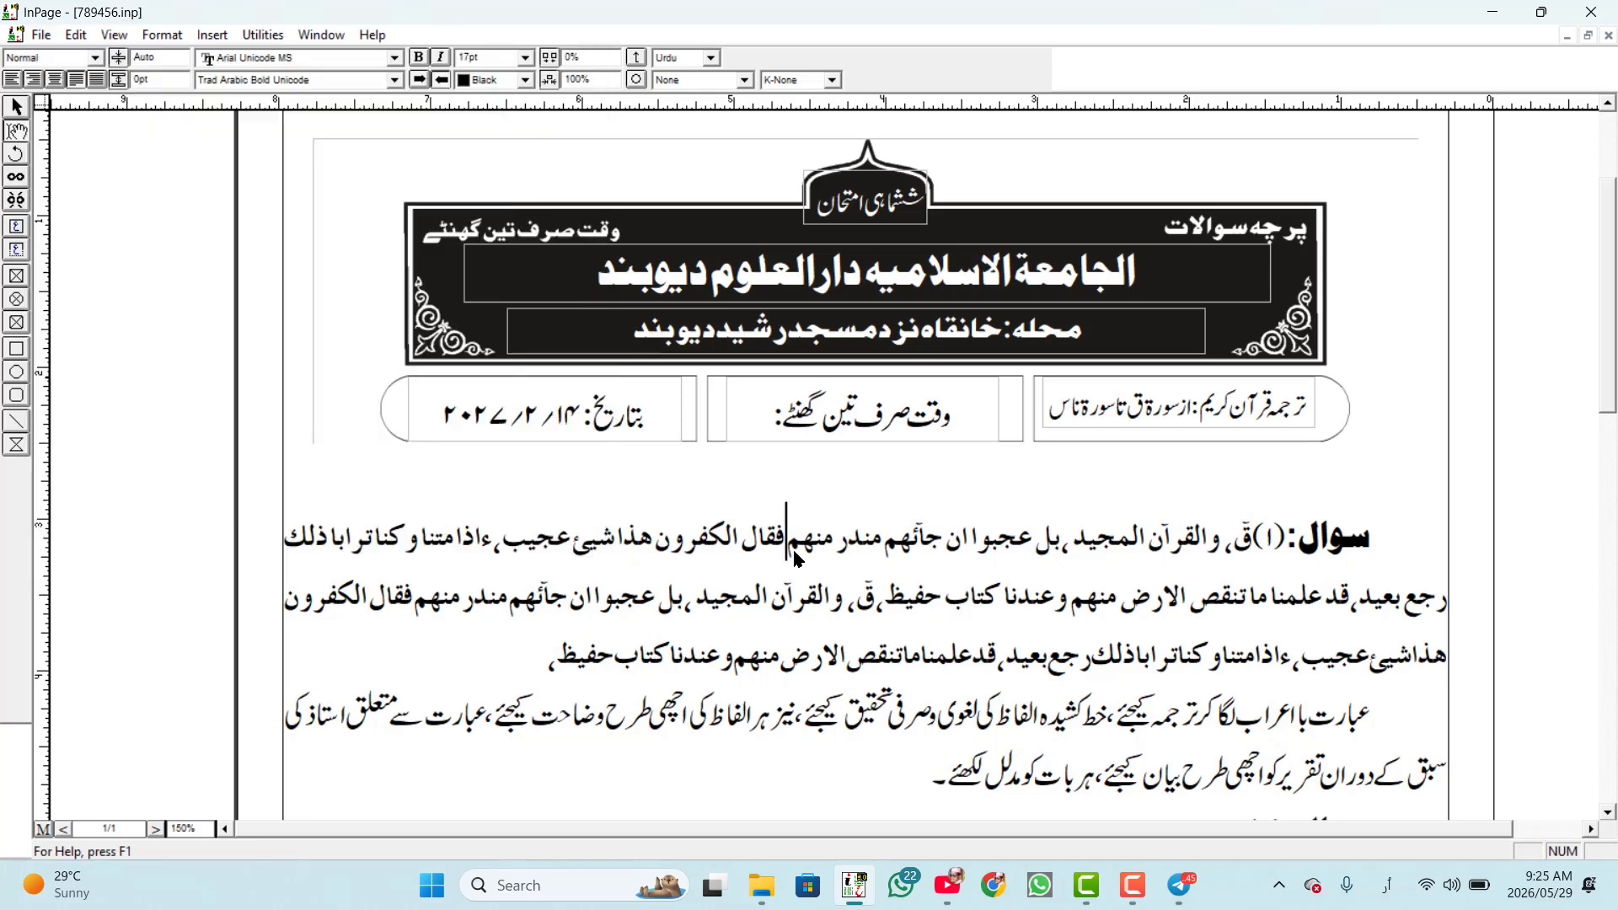
{"action": "left_click", "coordinate": [42, 34]}
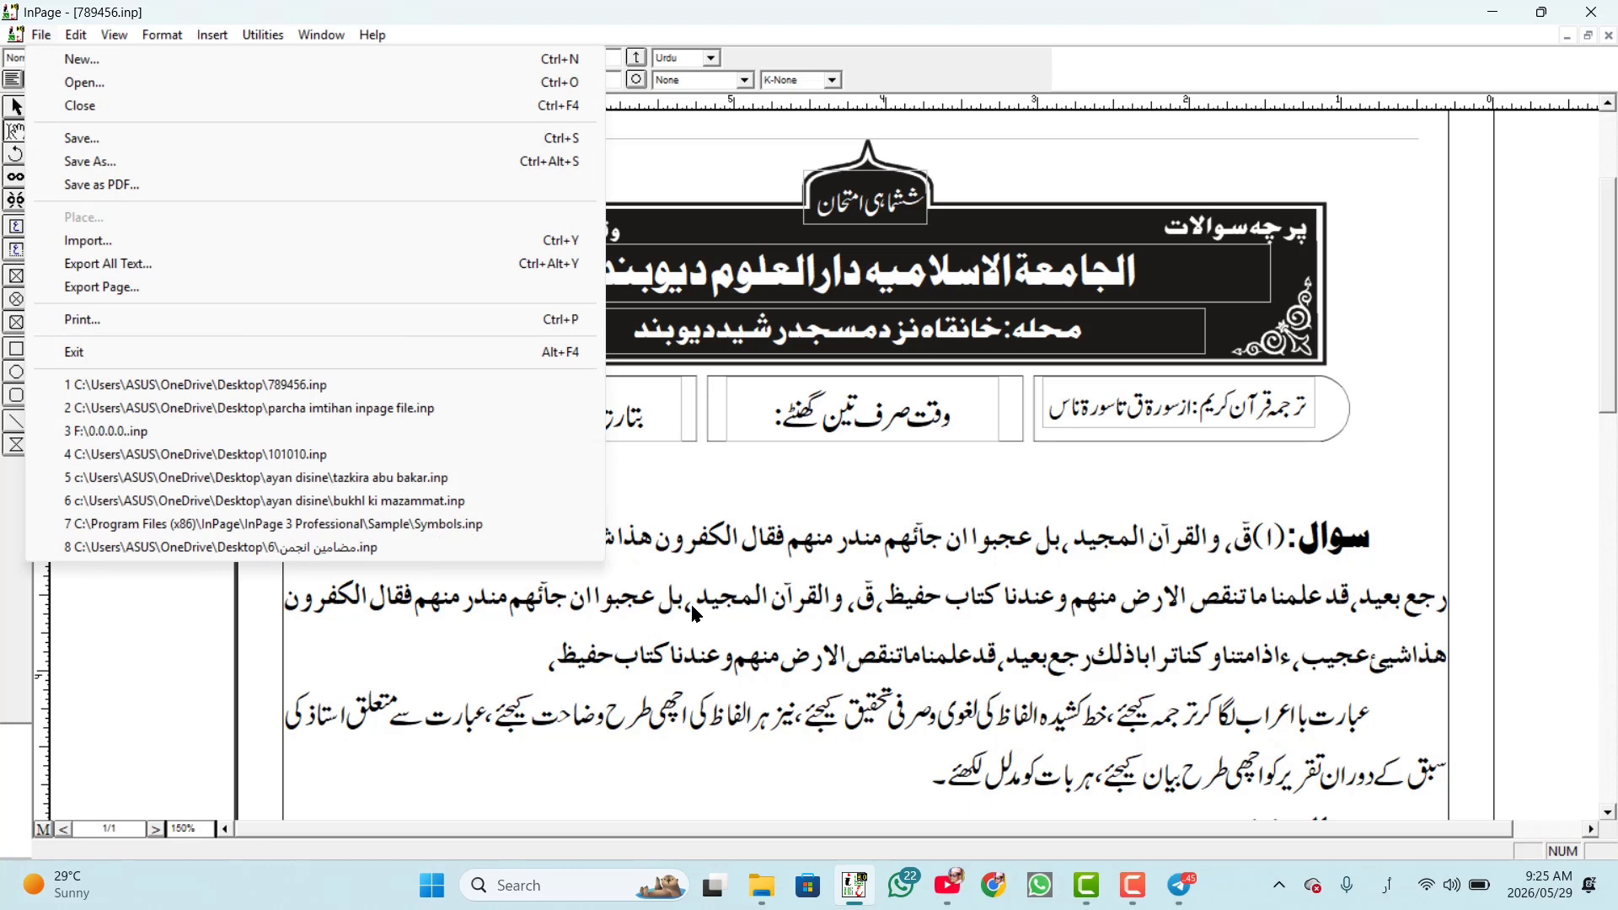
{"action": "left_click", "coordinate": [747, 187]}
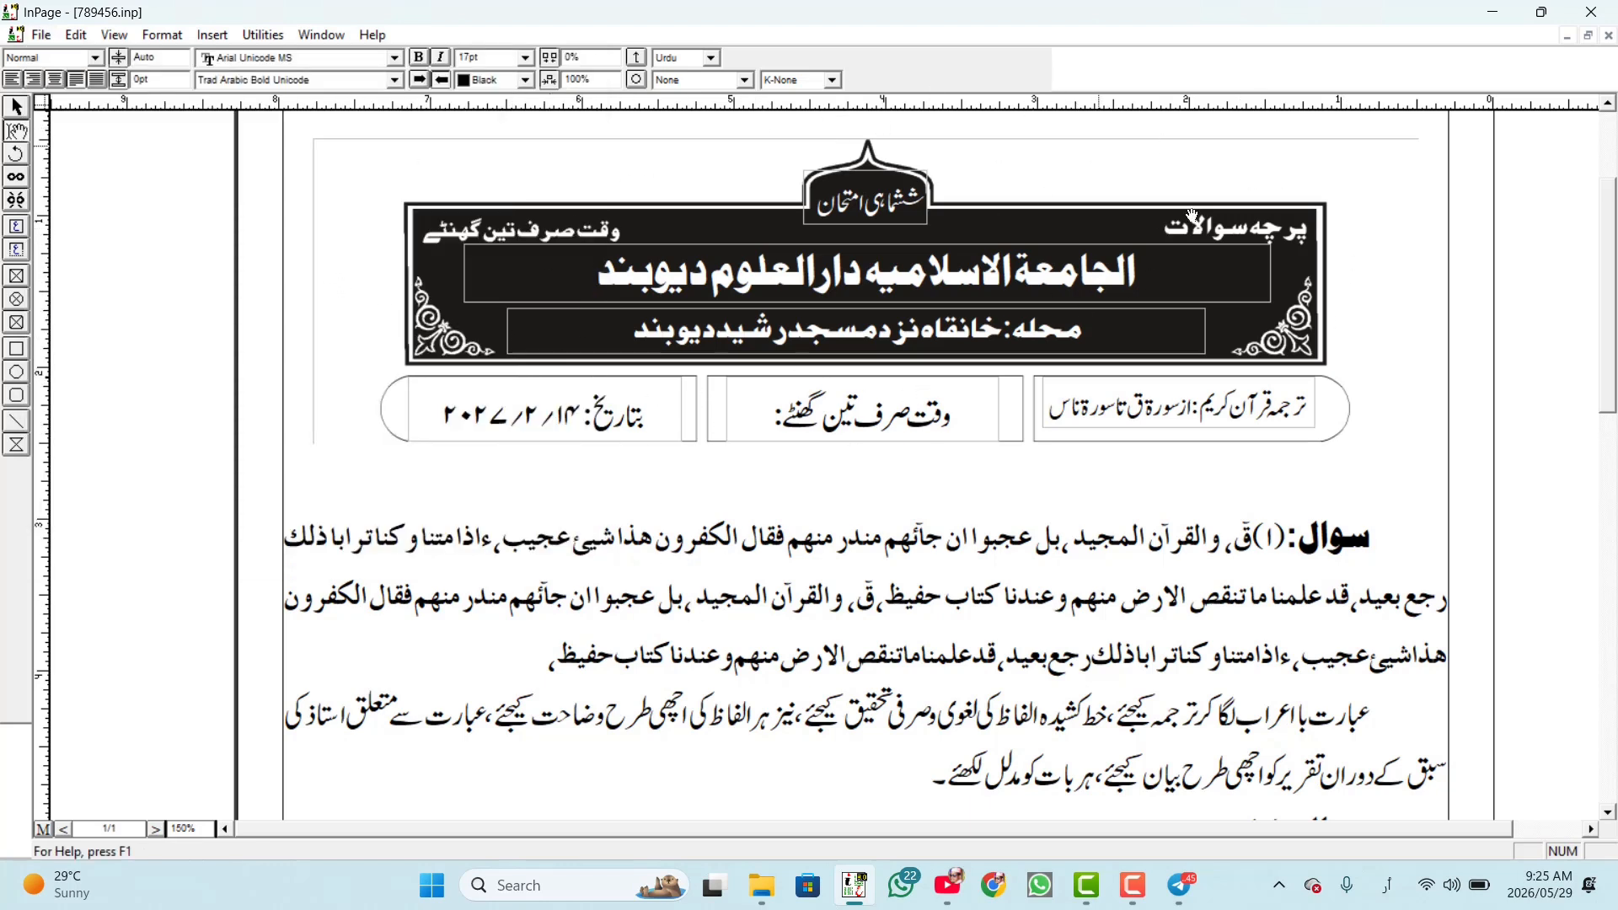
Step: Minimize InPage, switch to YouTube to look through the ayancomputers Kairana channel's playlists, and minimize YouTube
{"action": "left_click", "coordinate": [1491, 14]}
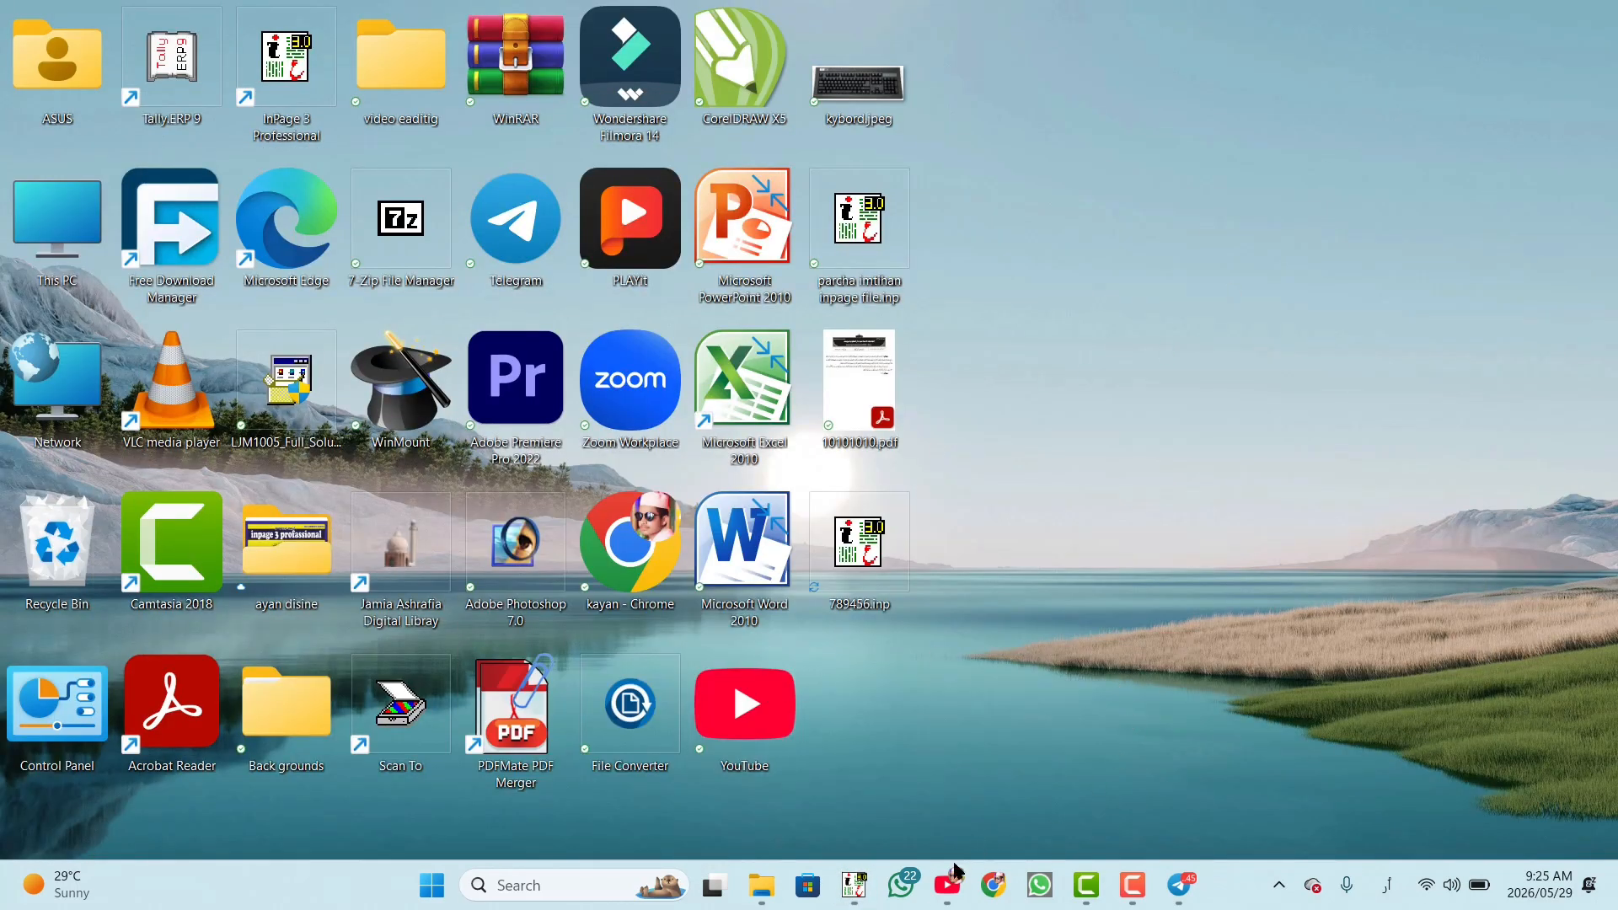
{"action": "mouse_move", "coordinate": [955, 873]}
{"action": "left_click", "coordinate": [943, 765]}
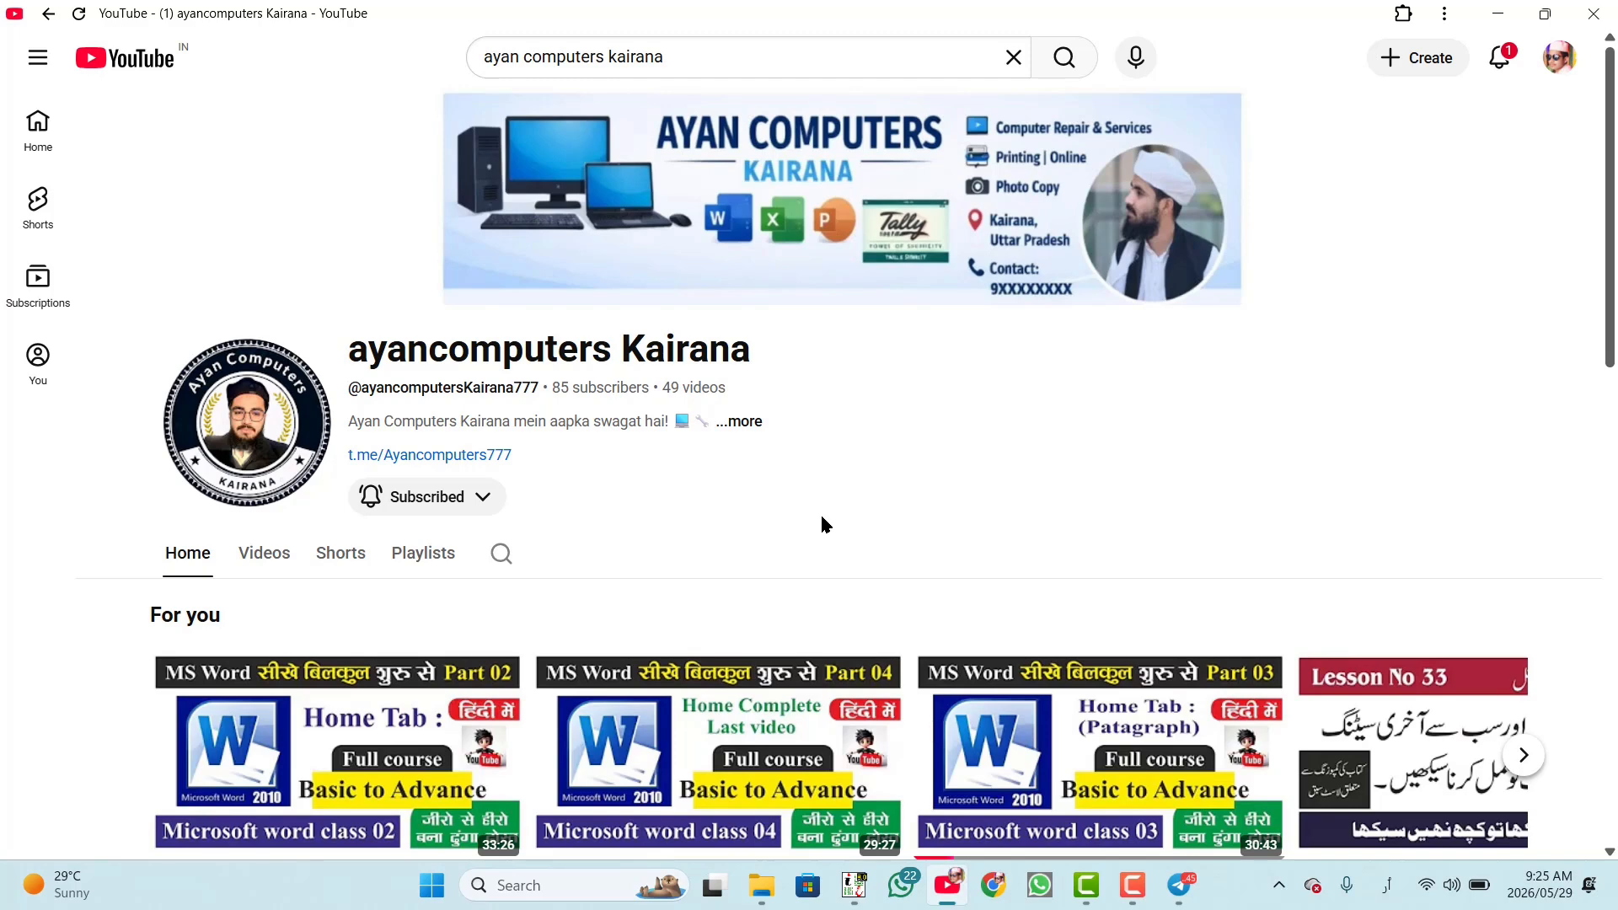
{"action": "left_click", "coordinate": [404, 567]}
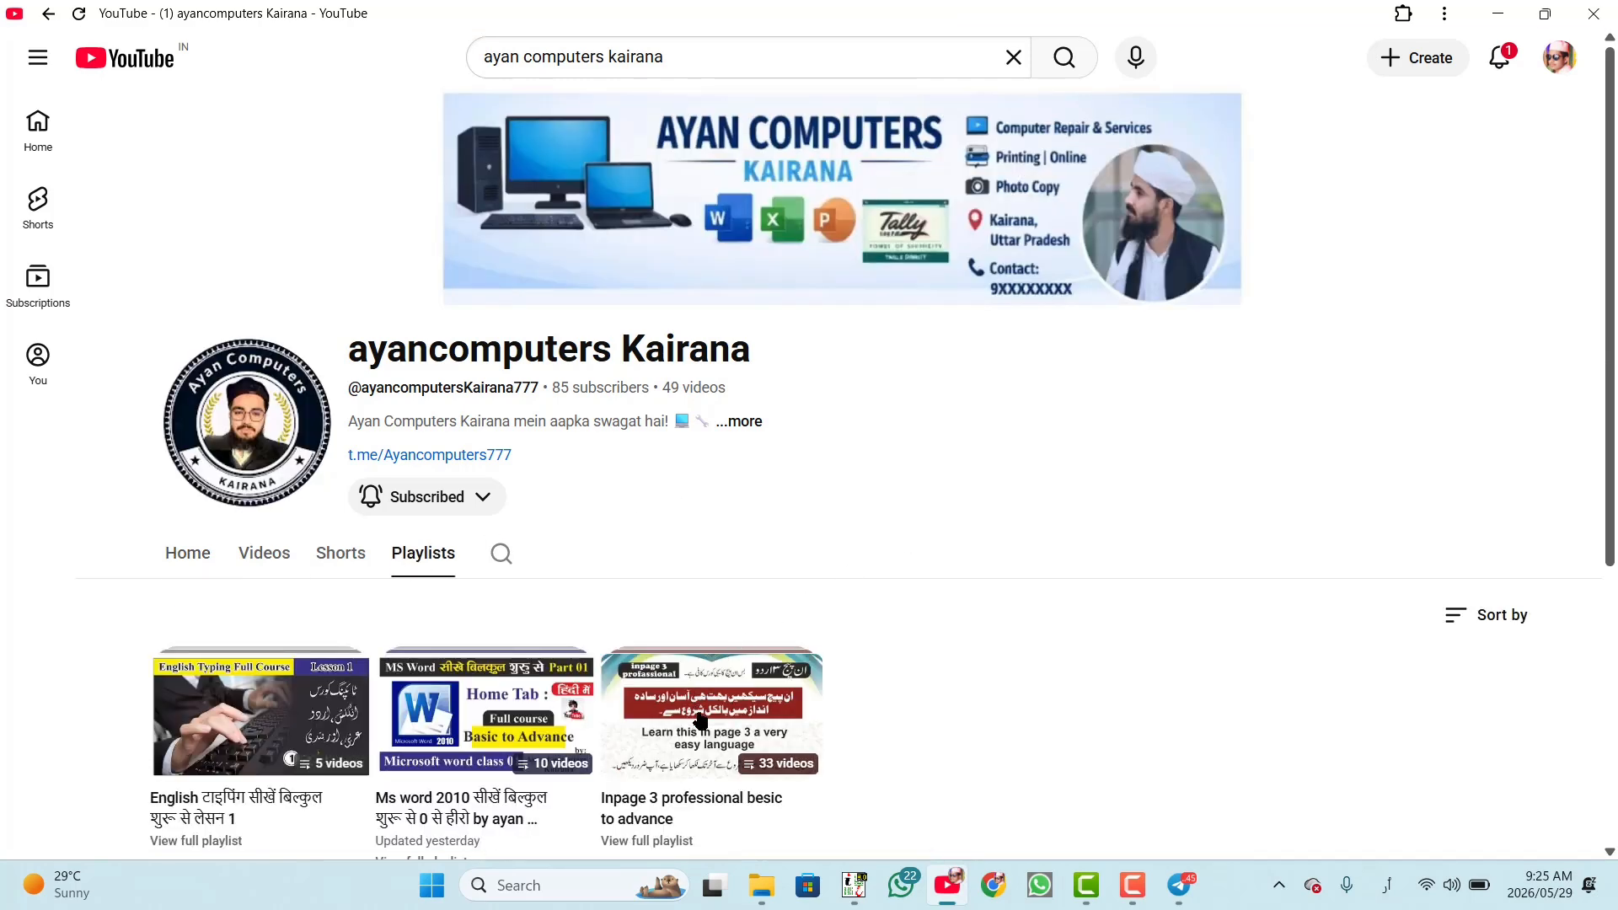
{"action": "scroll", "coordinate": [704, 725], "scroll_direction": "down", "scroll_amount": 1}
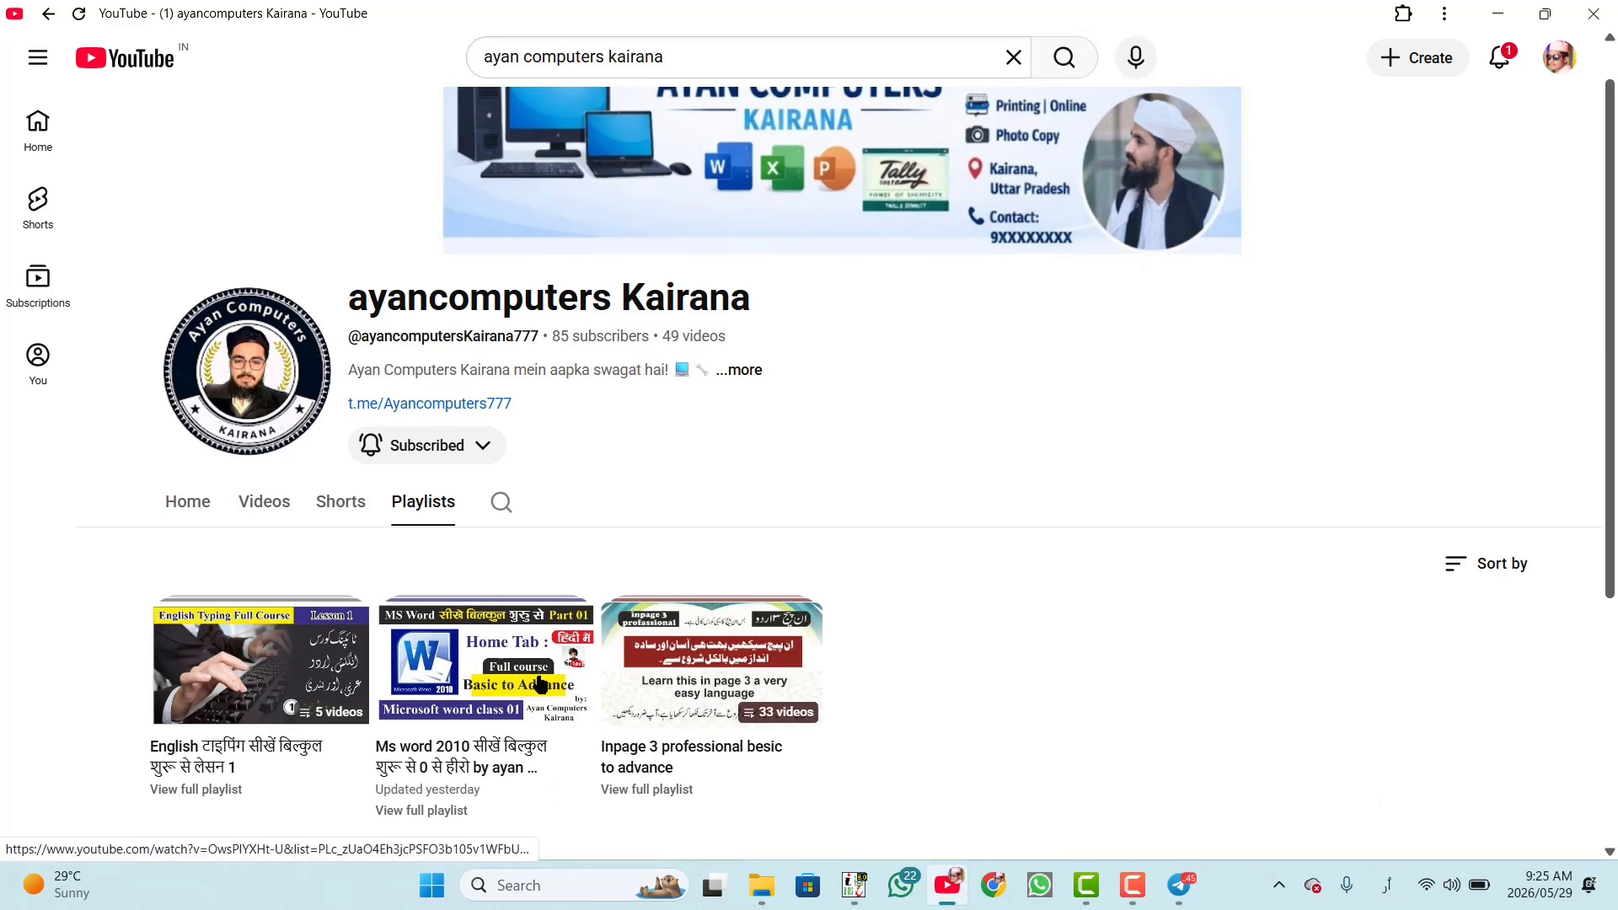
{"action": "mouse_move", "coordinate": [472, 634]}
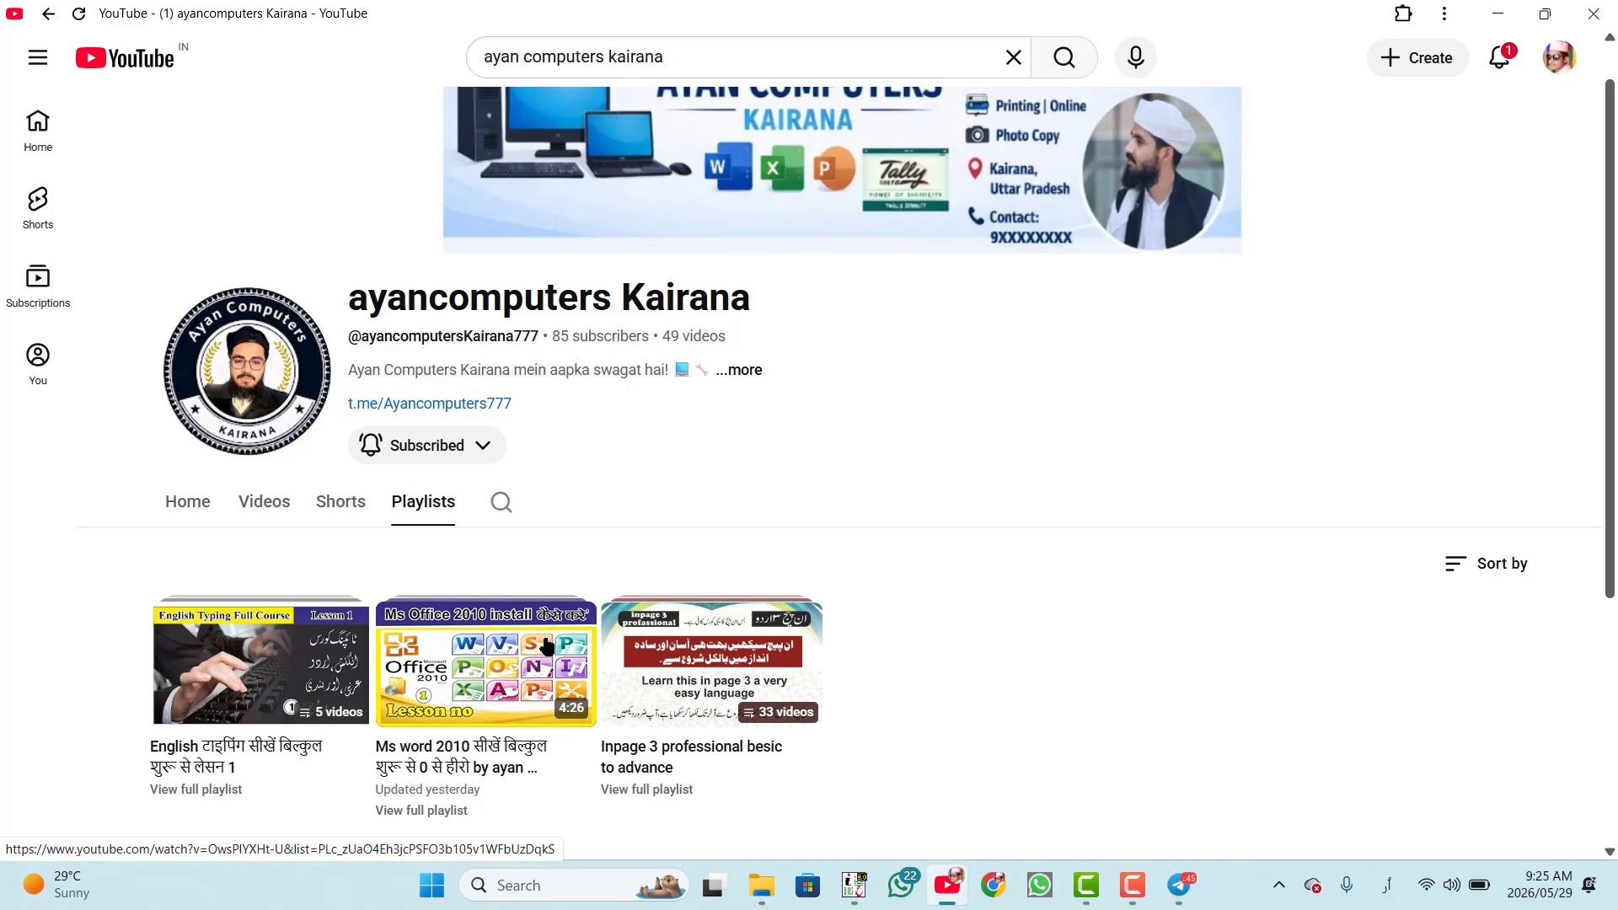
{"action": "mouse_move", "coordinate": [245, 656]}
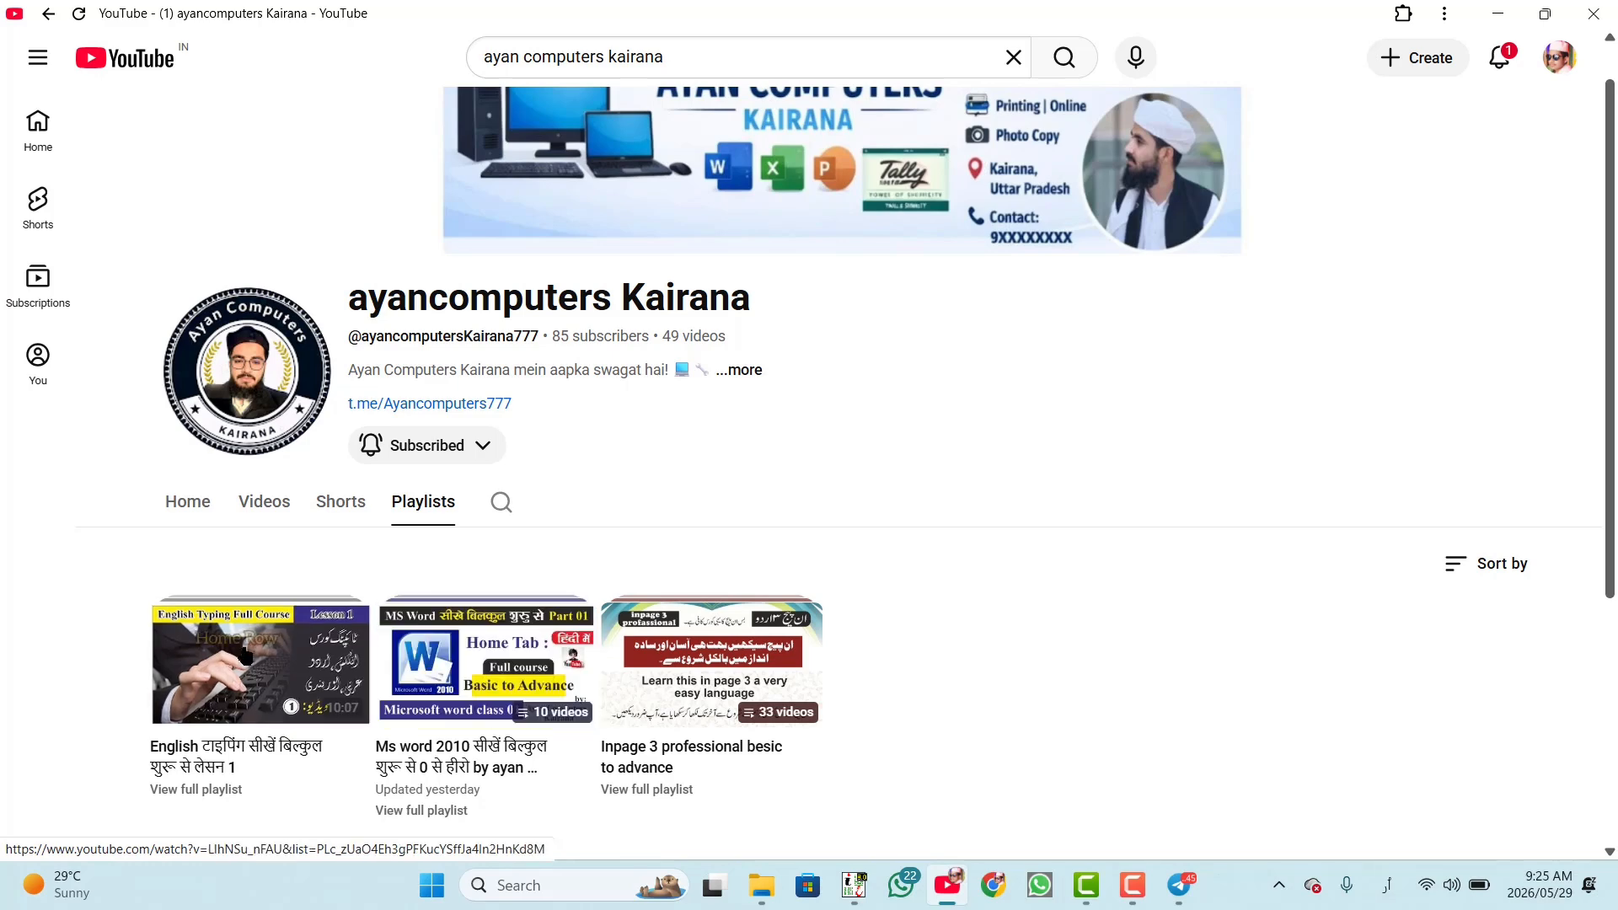
{"action": "scroll", "coordinate": [685, 423], "scroll_direction": "up", "scroll_amount": 1}
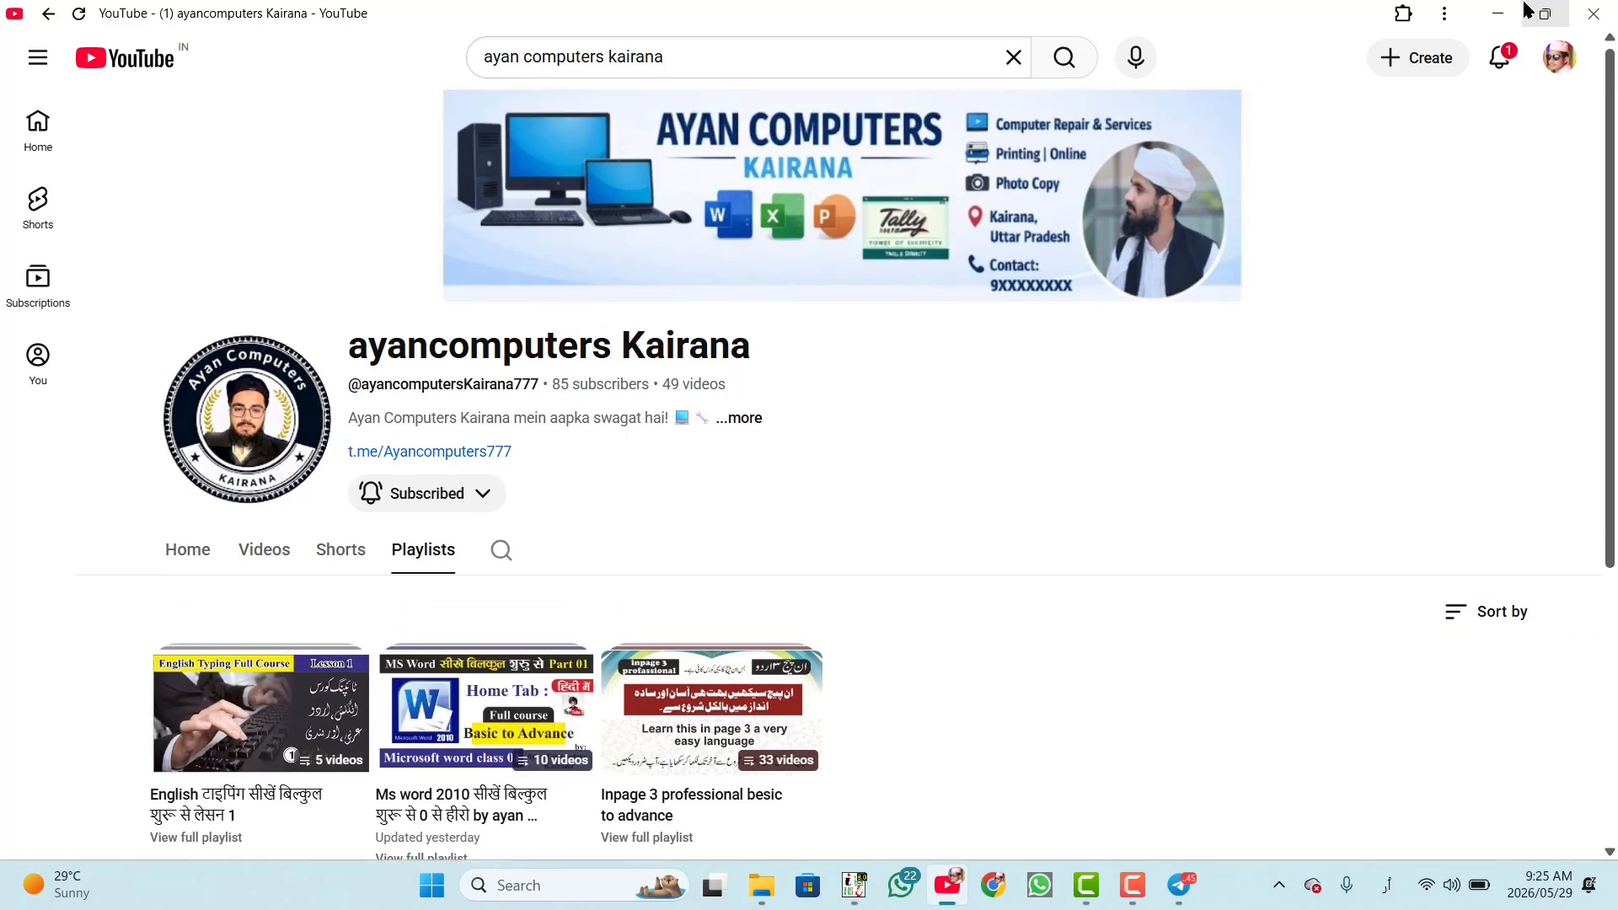
{"action": "left_click", "coordinate": [1498, 13]}
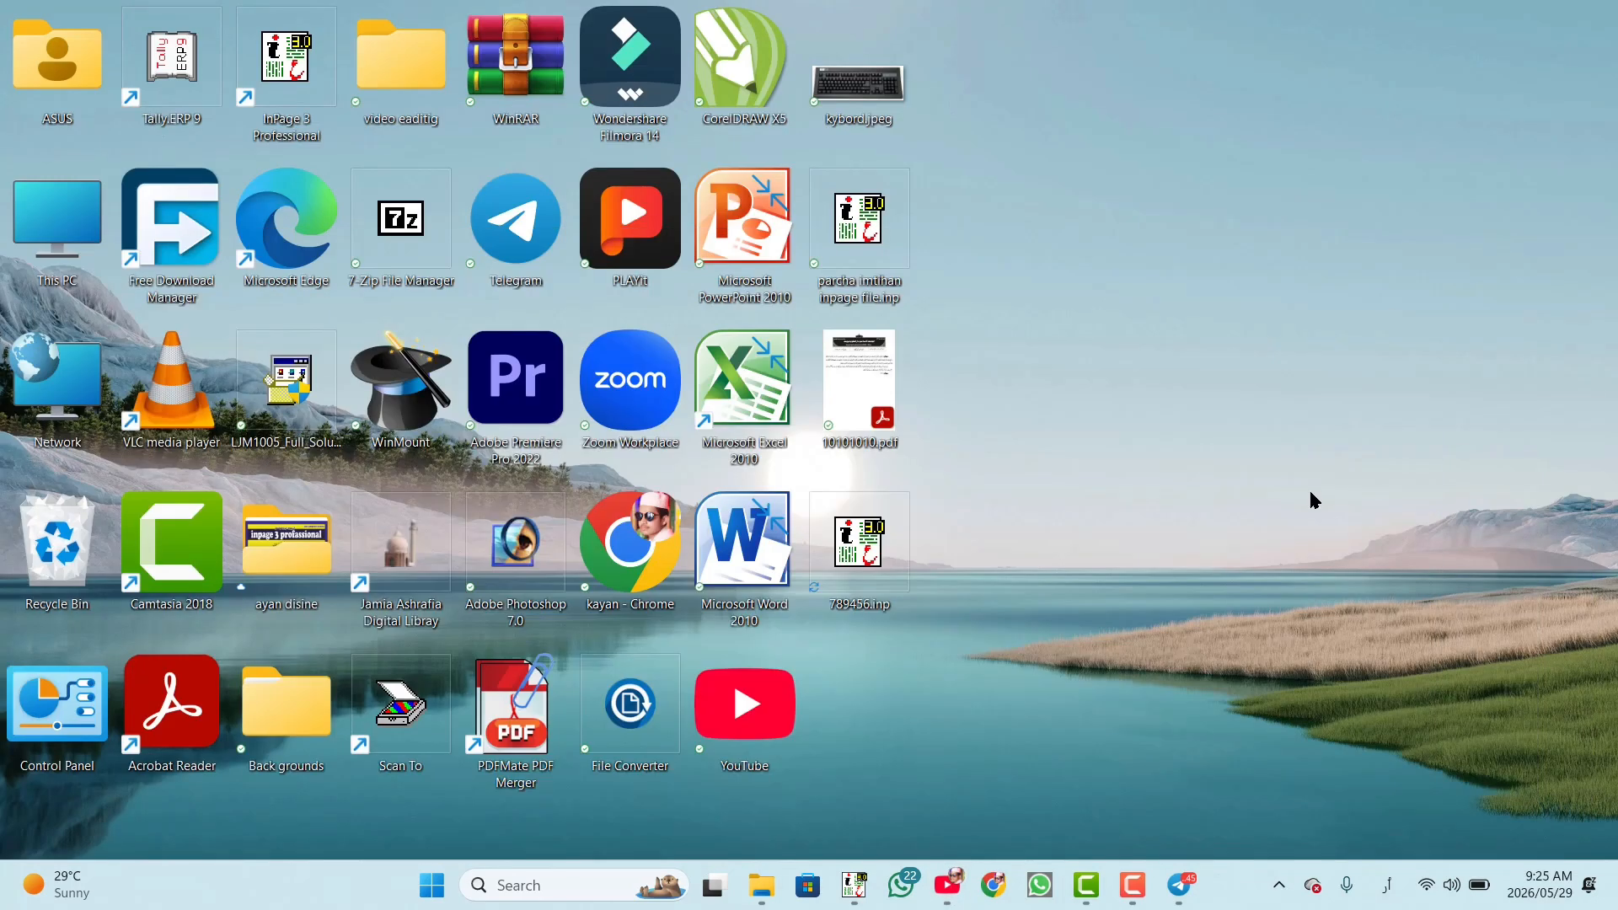